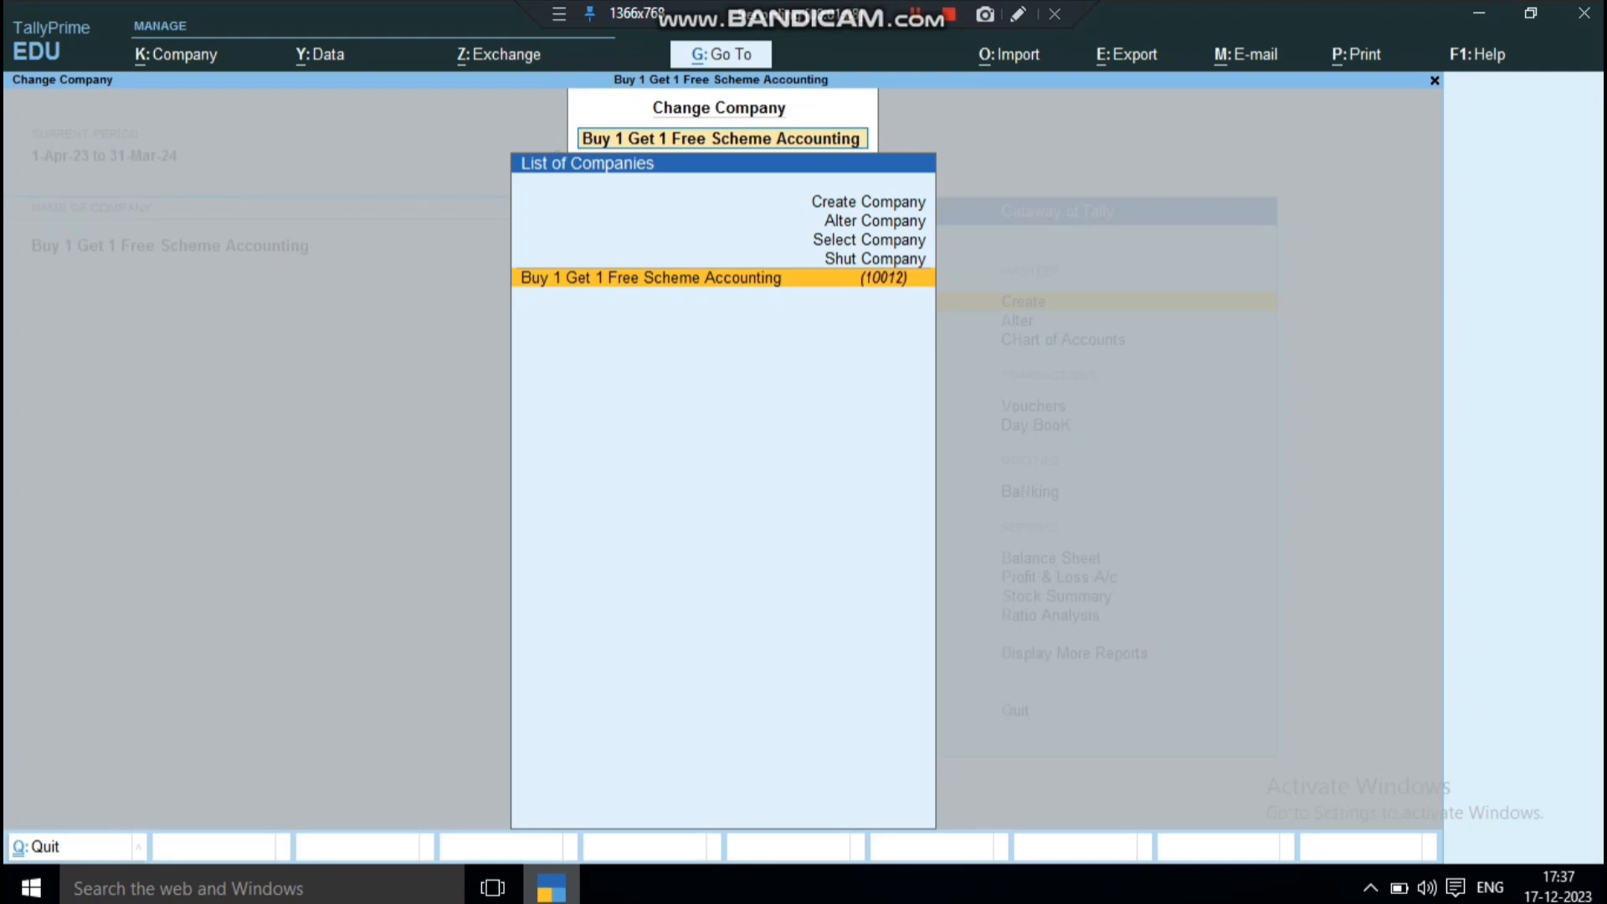
Step: Start creating a new company and name it New Company
key("Up")
key("Up")
key("Up")
key("Up")
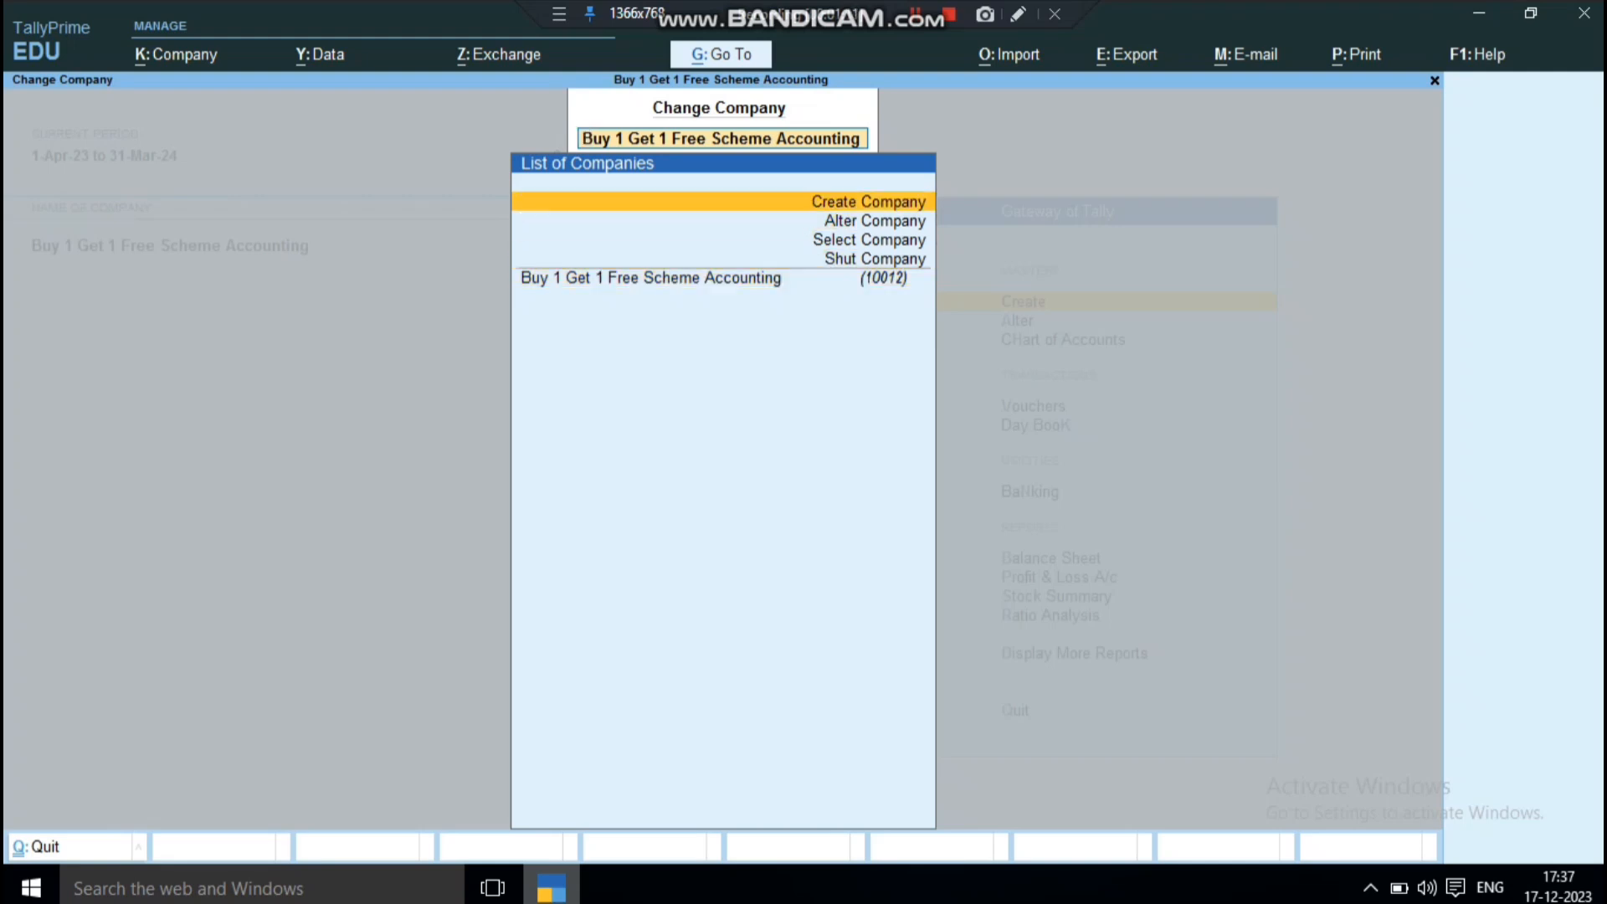
key("Return")
type("N")
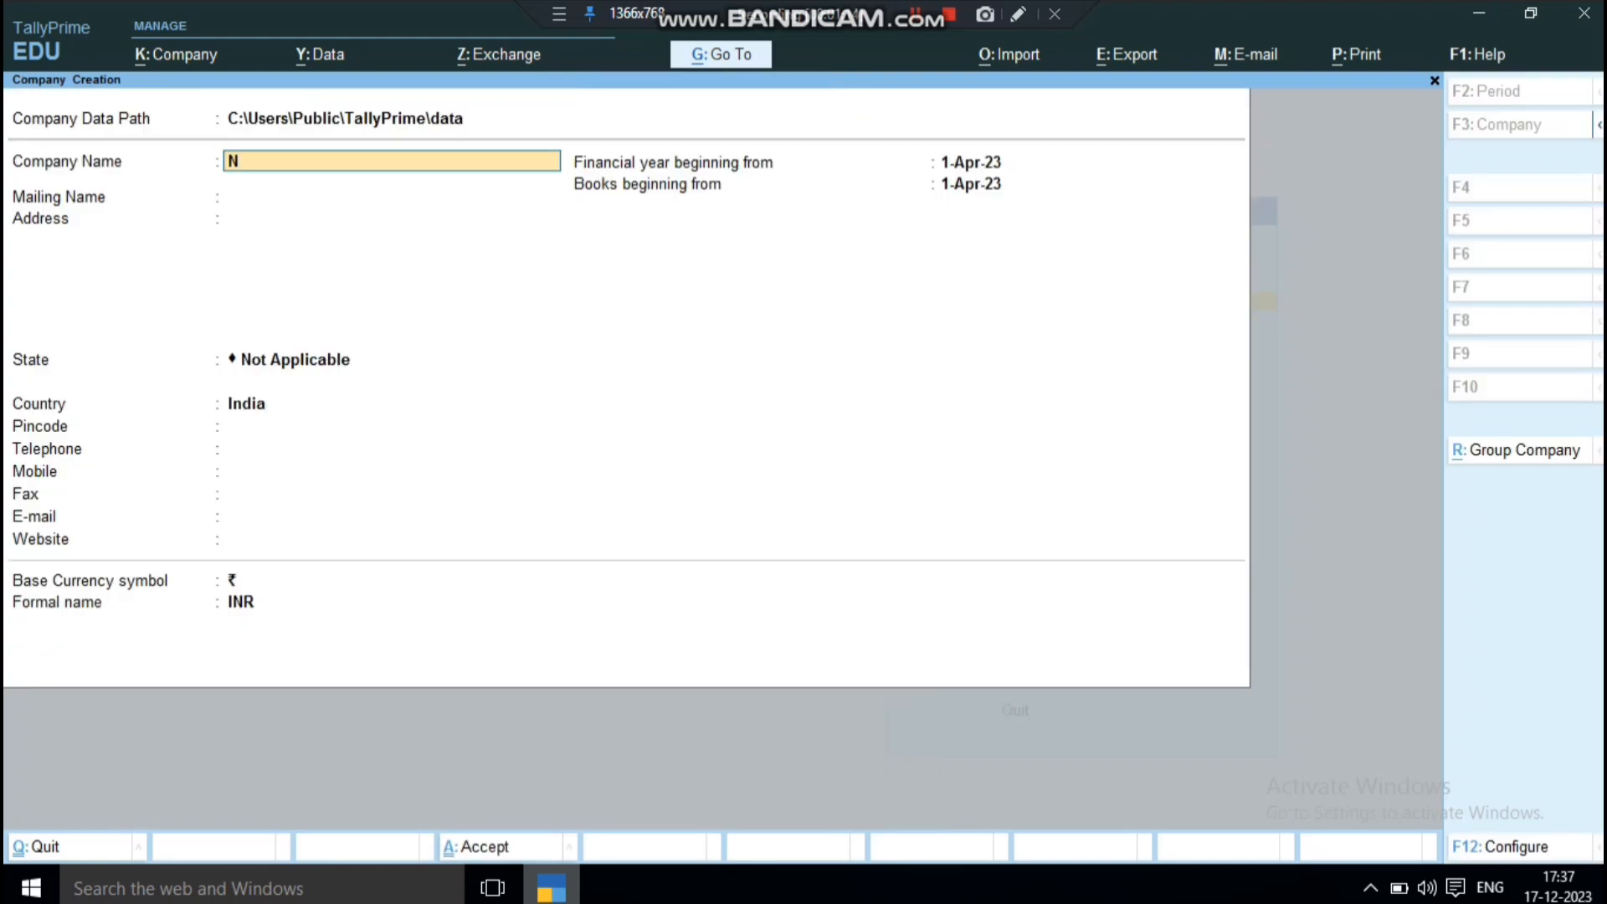
type("ew Company")
key("Return")
Step: Set the new company's state to Uttar Pradesh, save it, and leave its feature settings at their defaults
key("Return")
key("Return")
type("U")
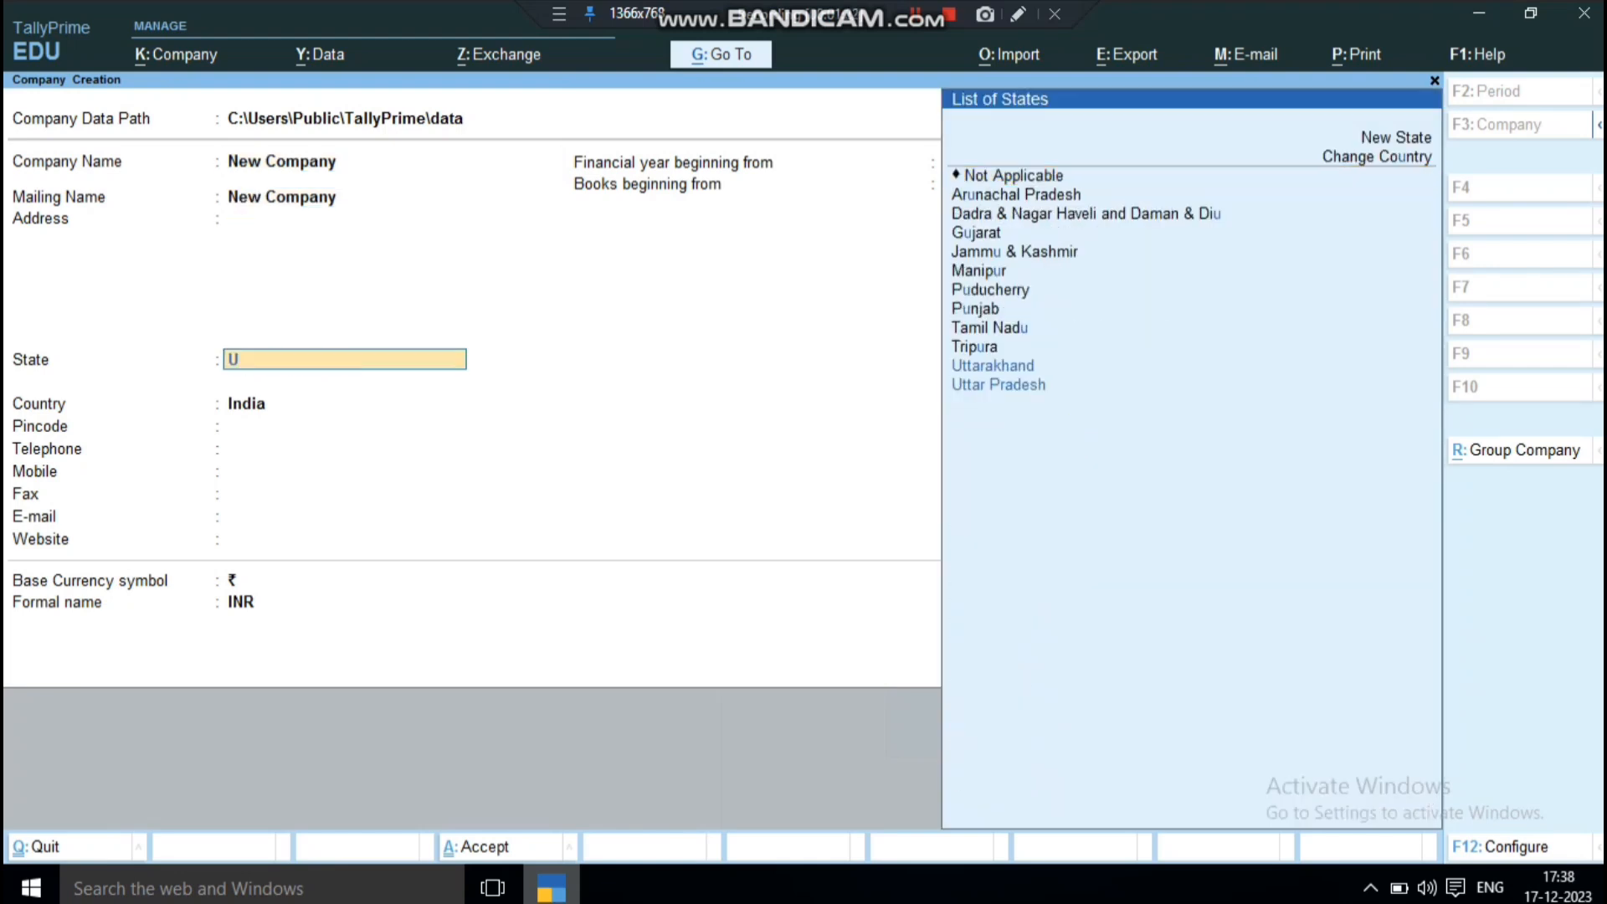
key("Down")
key("Return")
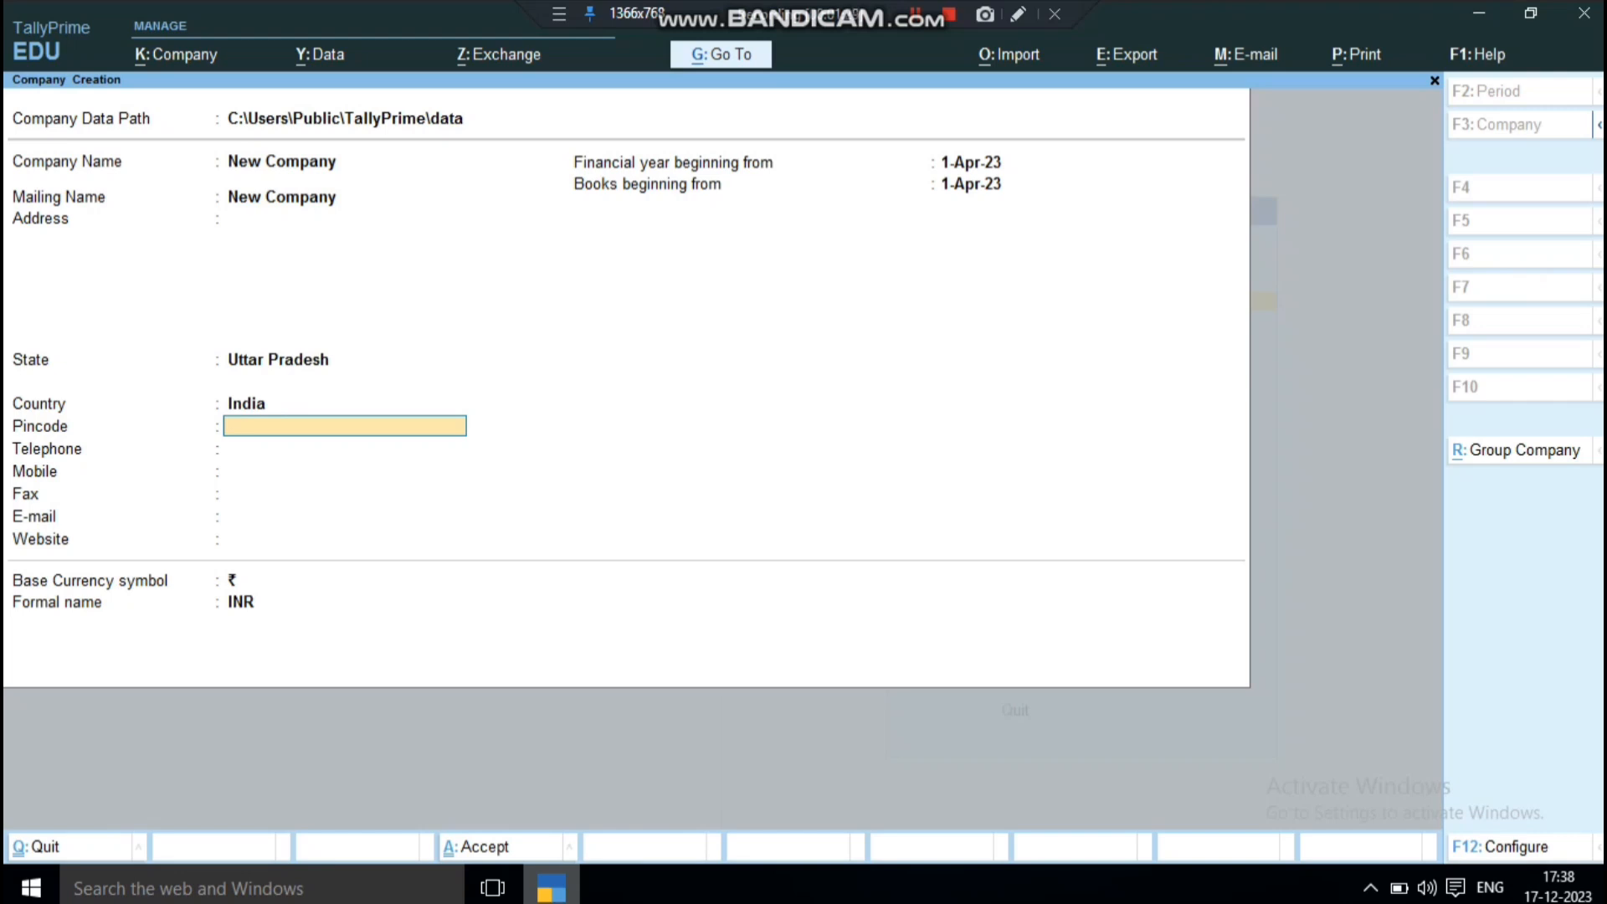
key("ctrl+a")
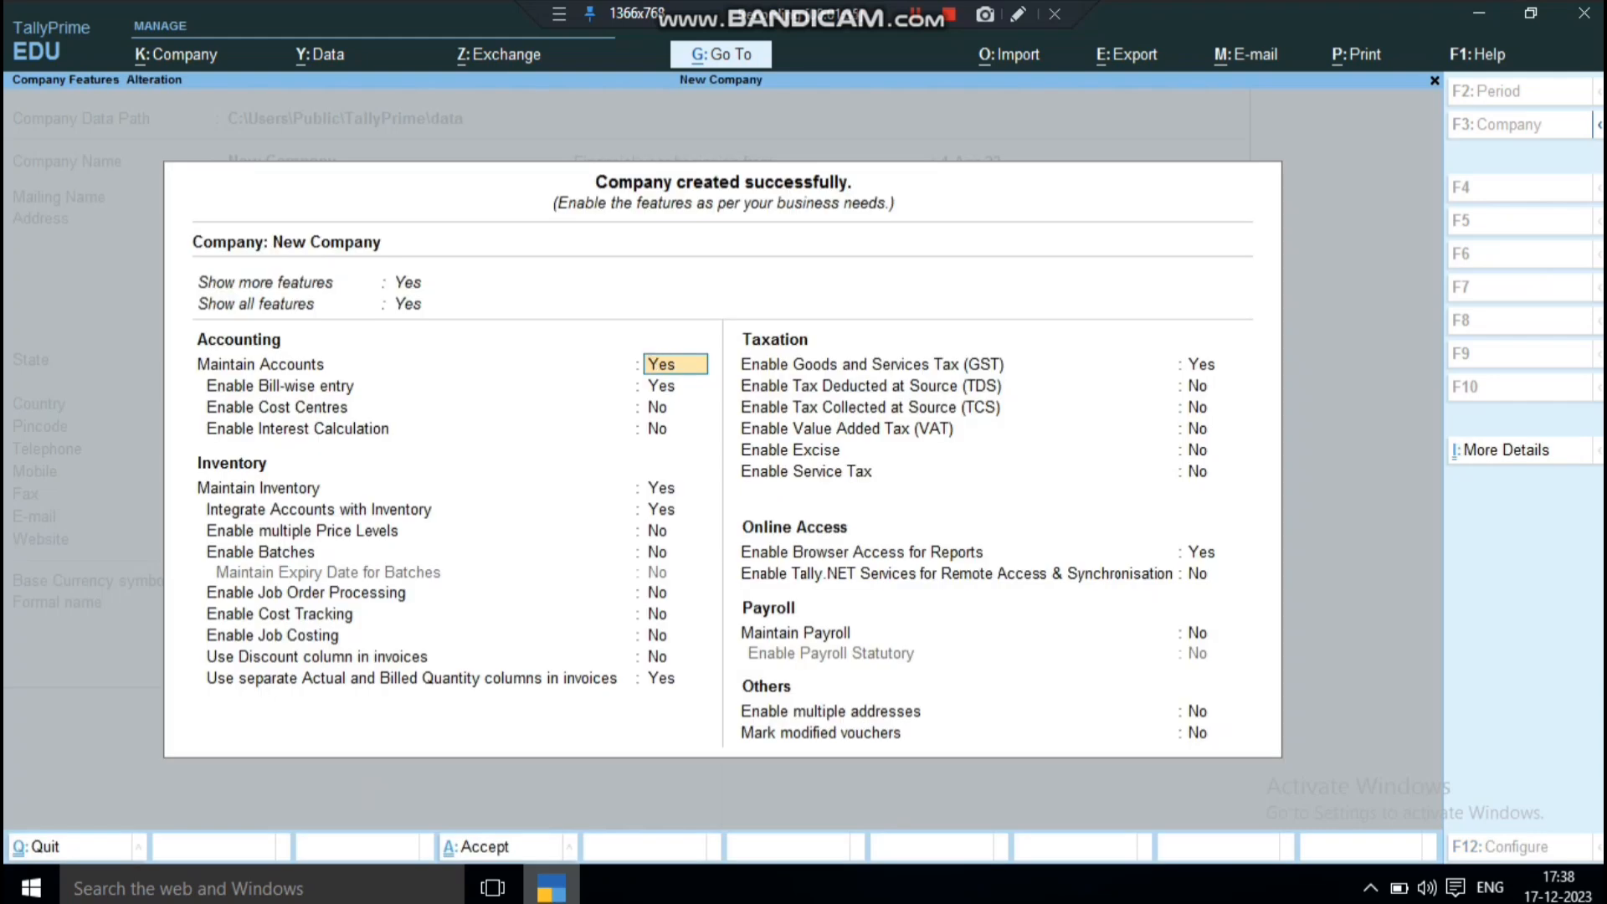
key("Escape")
key("Return")
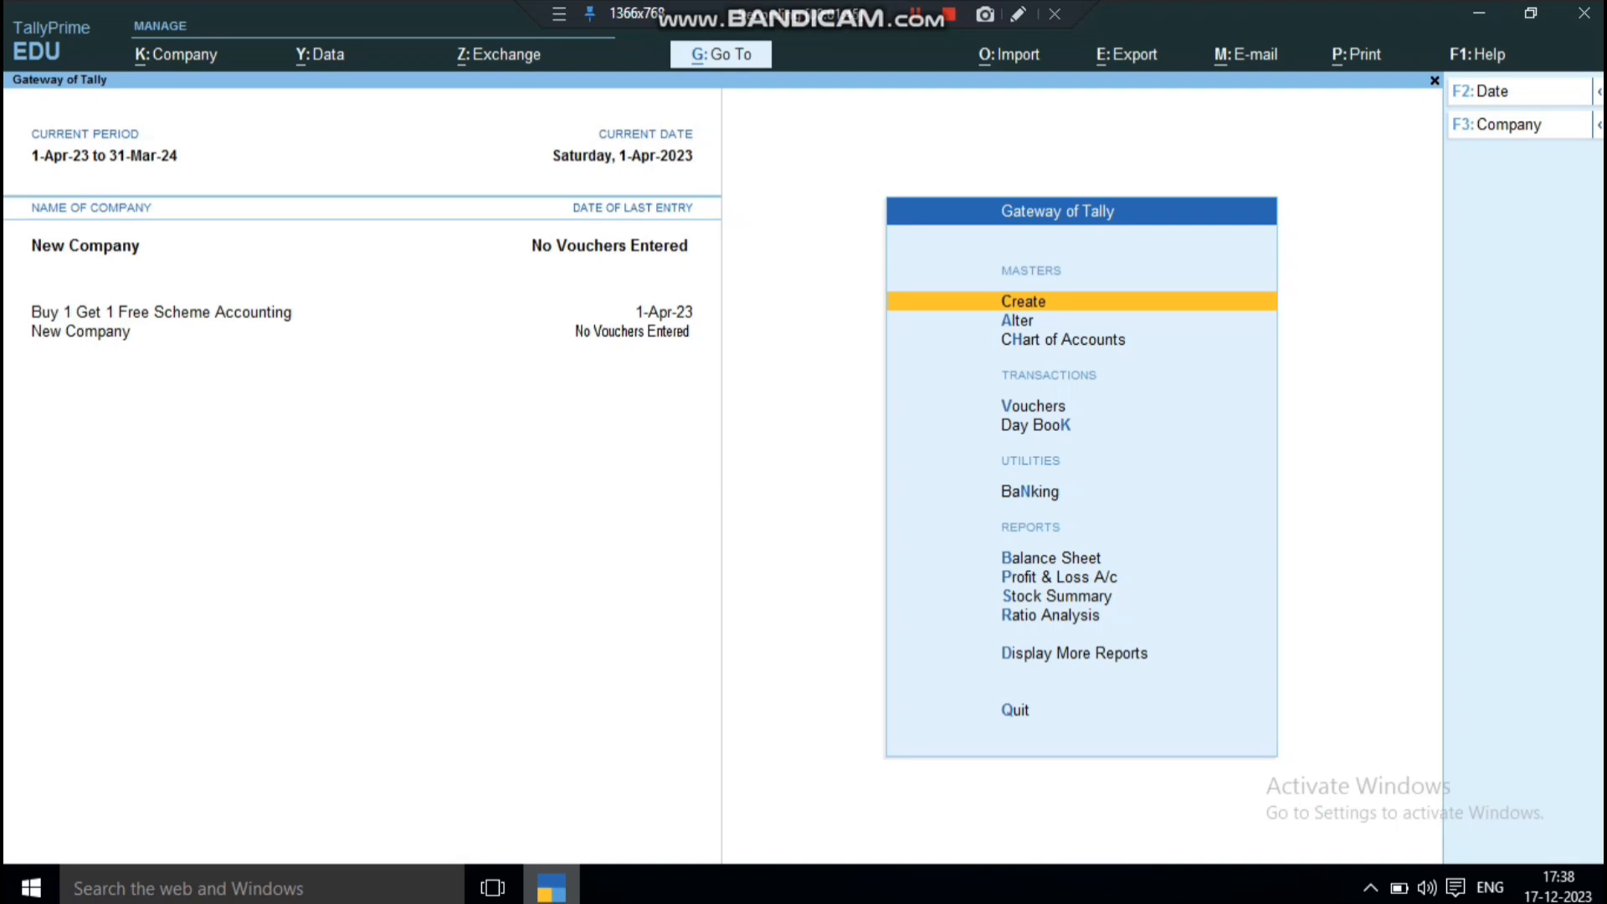
Step: Shut the company Buy 1 Get 1 Free Scheme Accounting
key("F3")
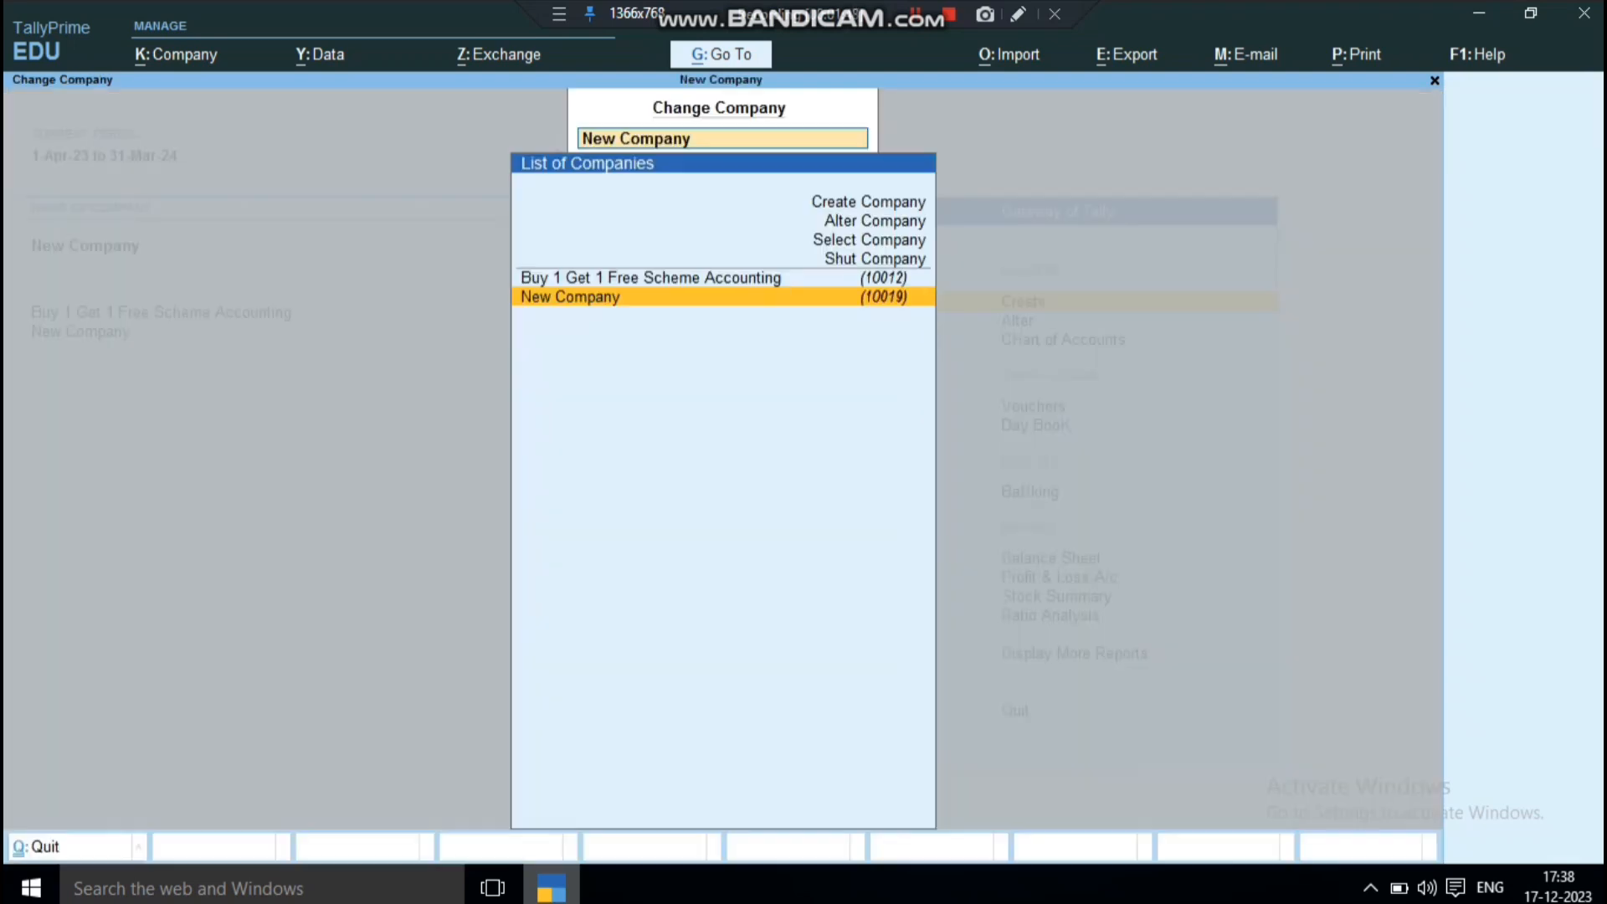
key("Up")
key("Up")
key("Return")
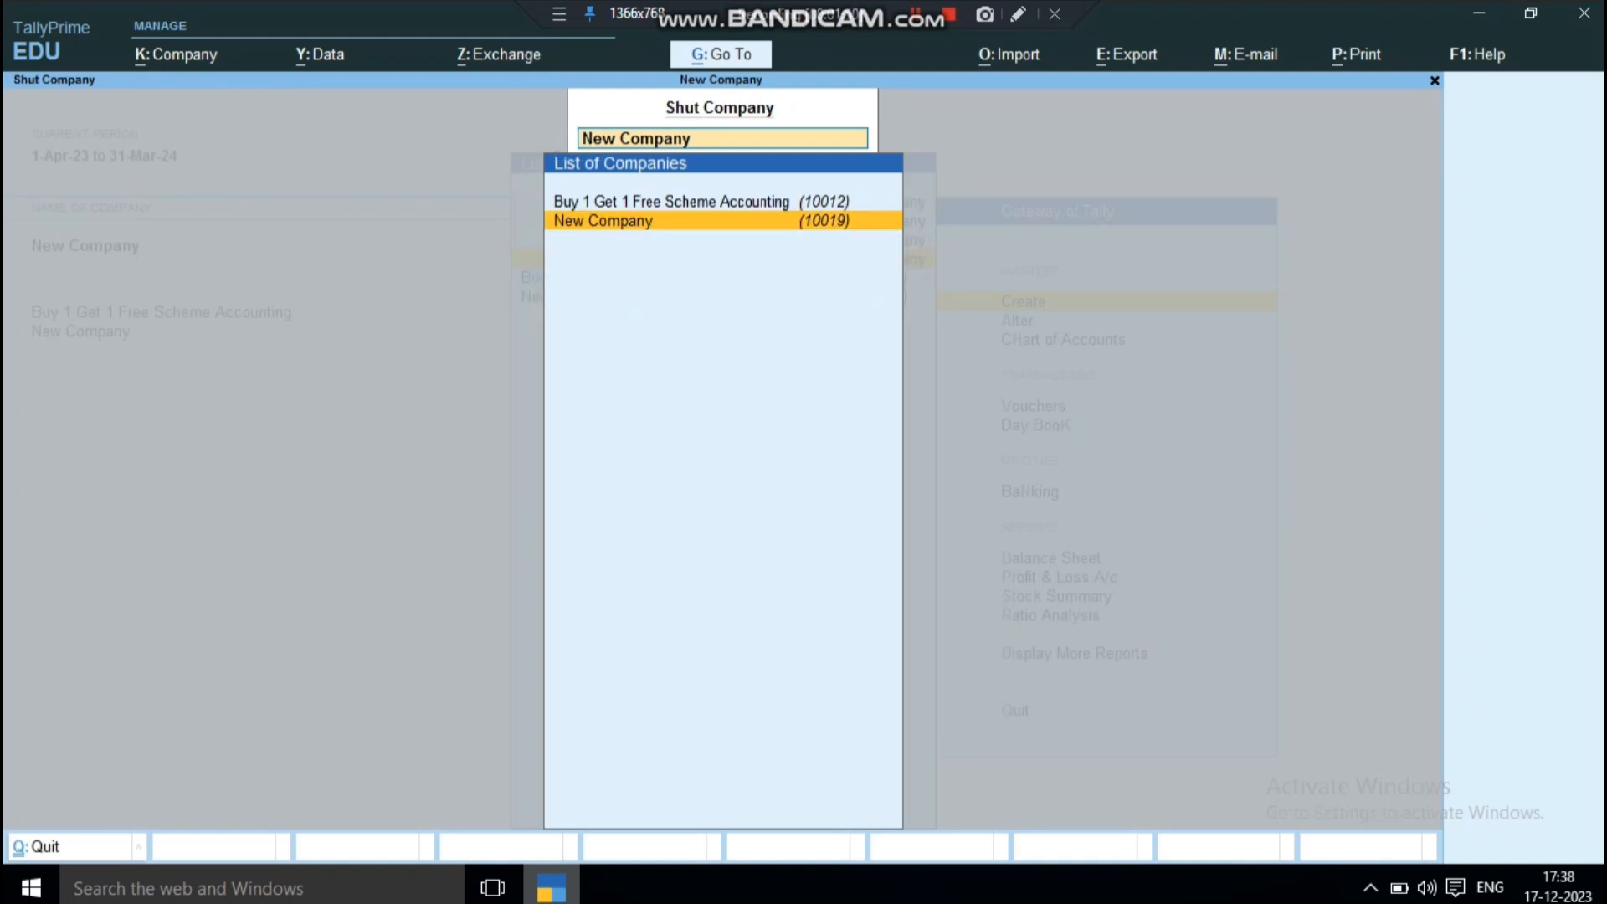
key("Up")
key("Return")
key("y")
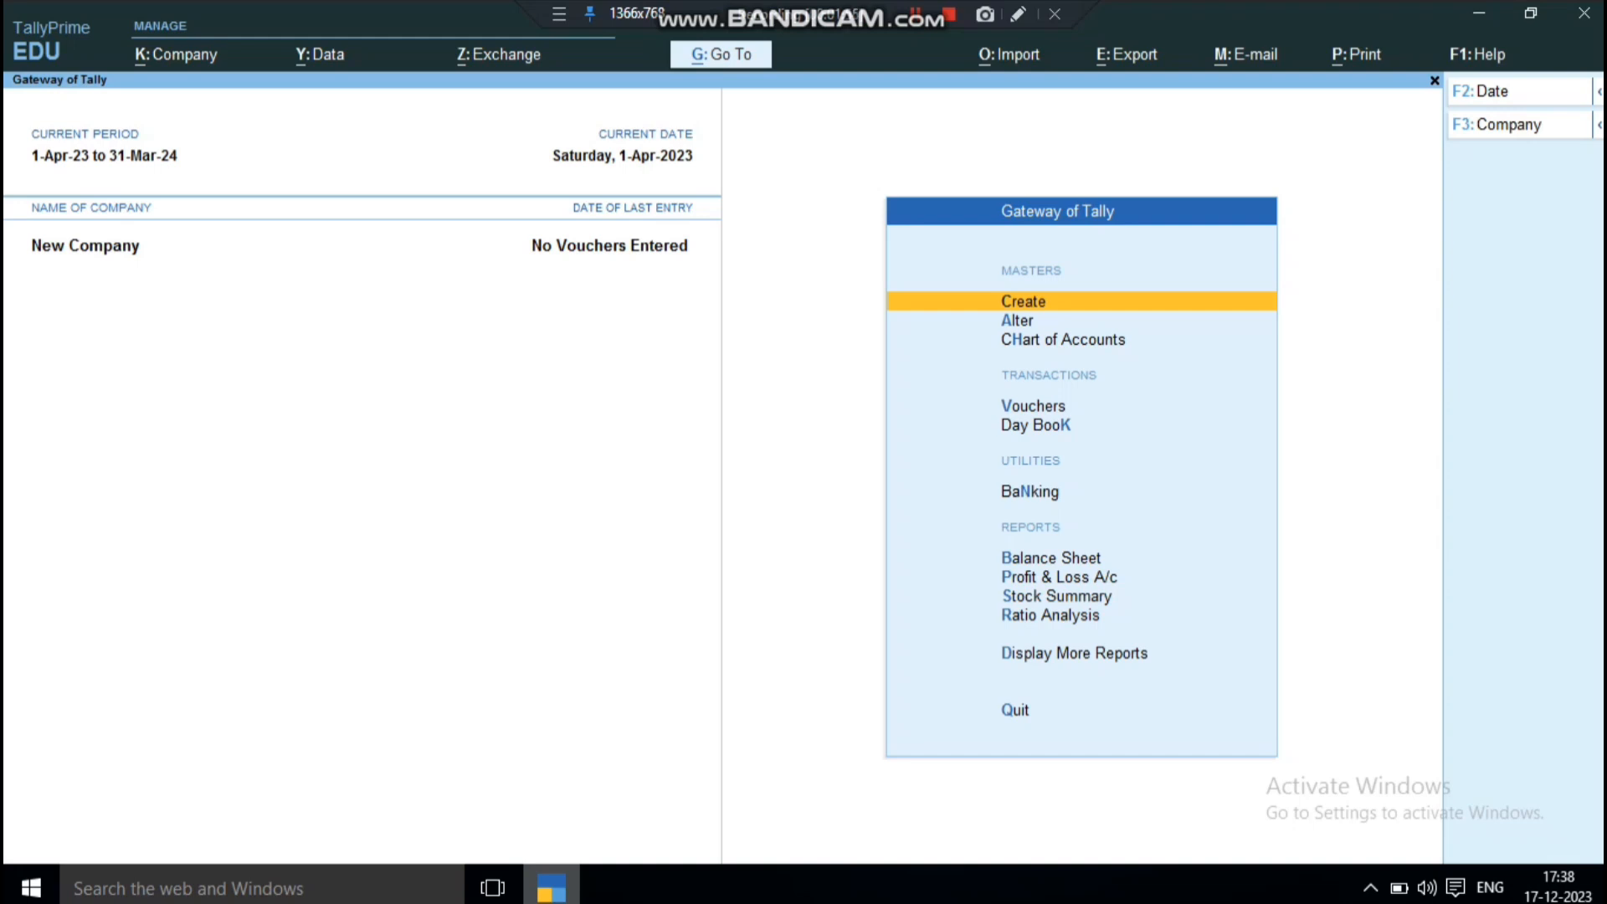
Step: Examine the liabilities and assets sides of New Company's Balance Sheet, and return to the Gateway of Tally
key("Down")
key("Down")
key("Down")
key("Down")
key("Down")
key("Down")
key("Down")
key("b")
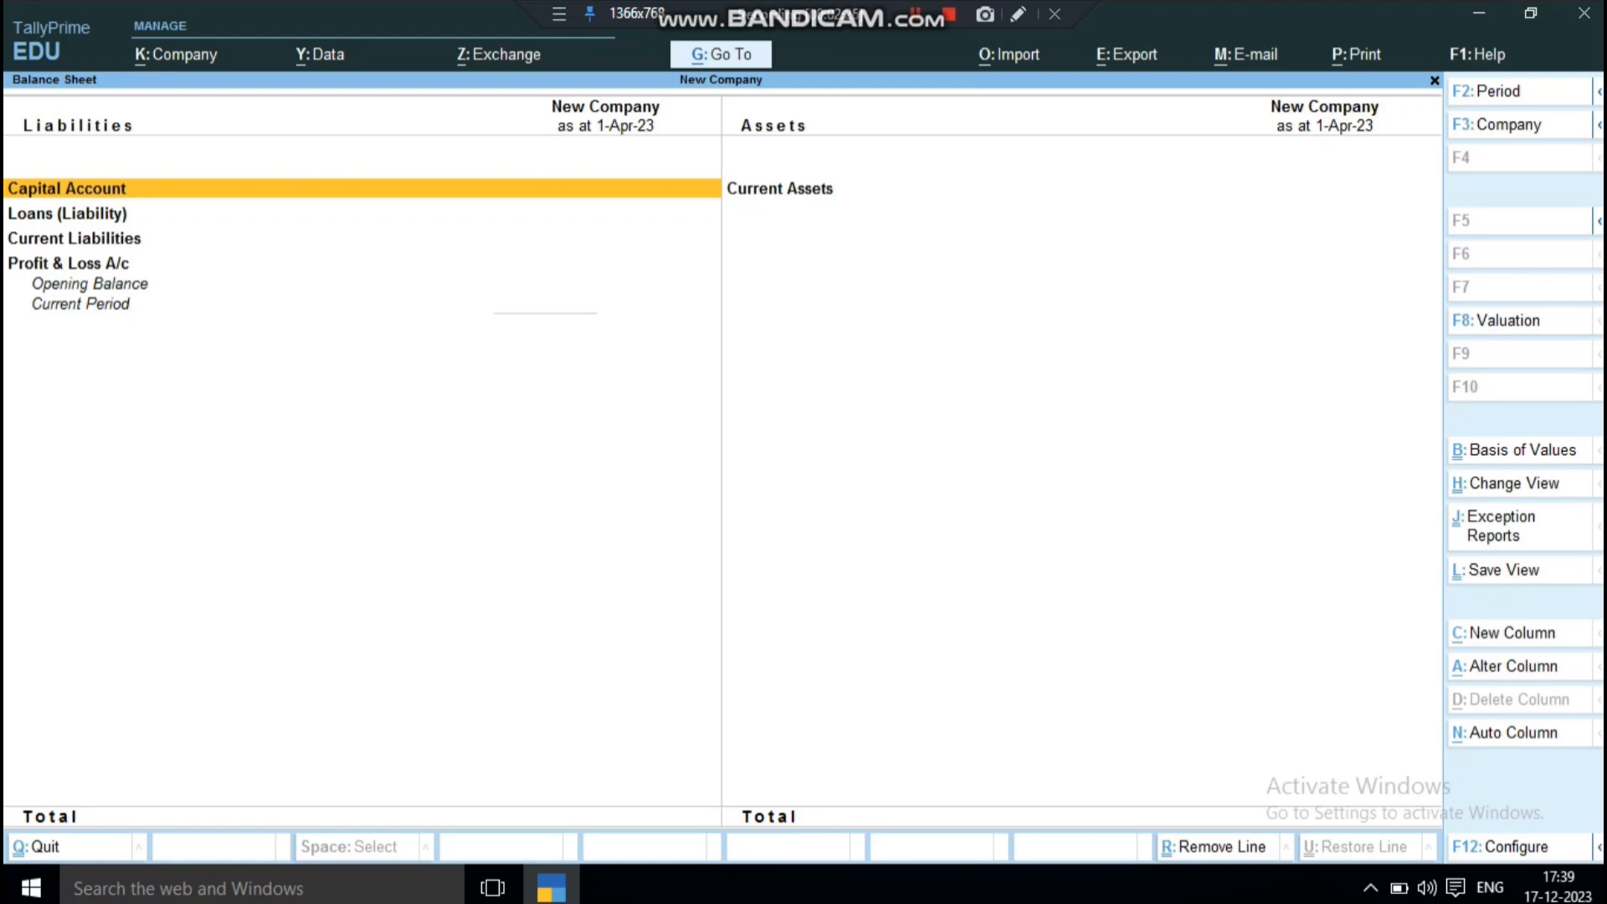
key("Down")
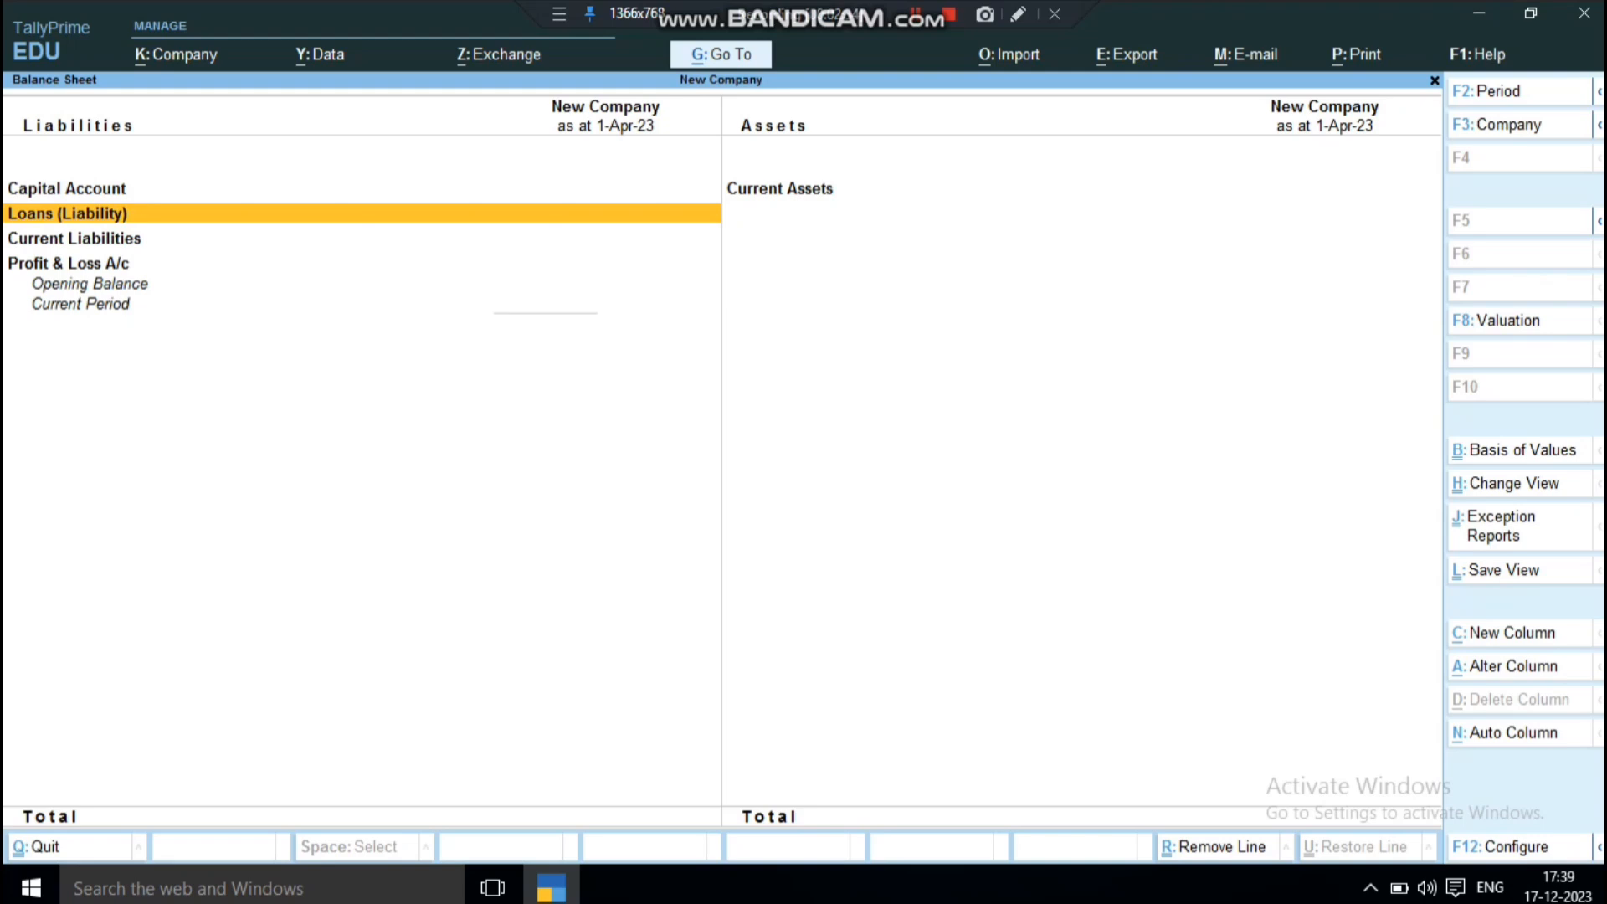
key("Right")
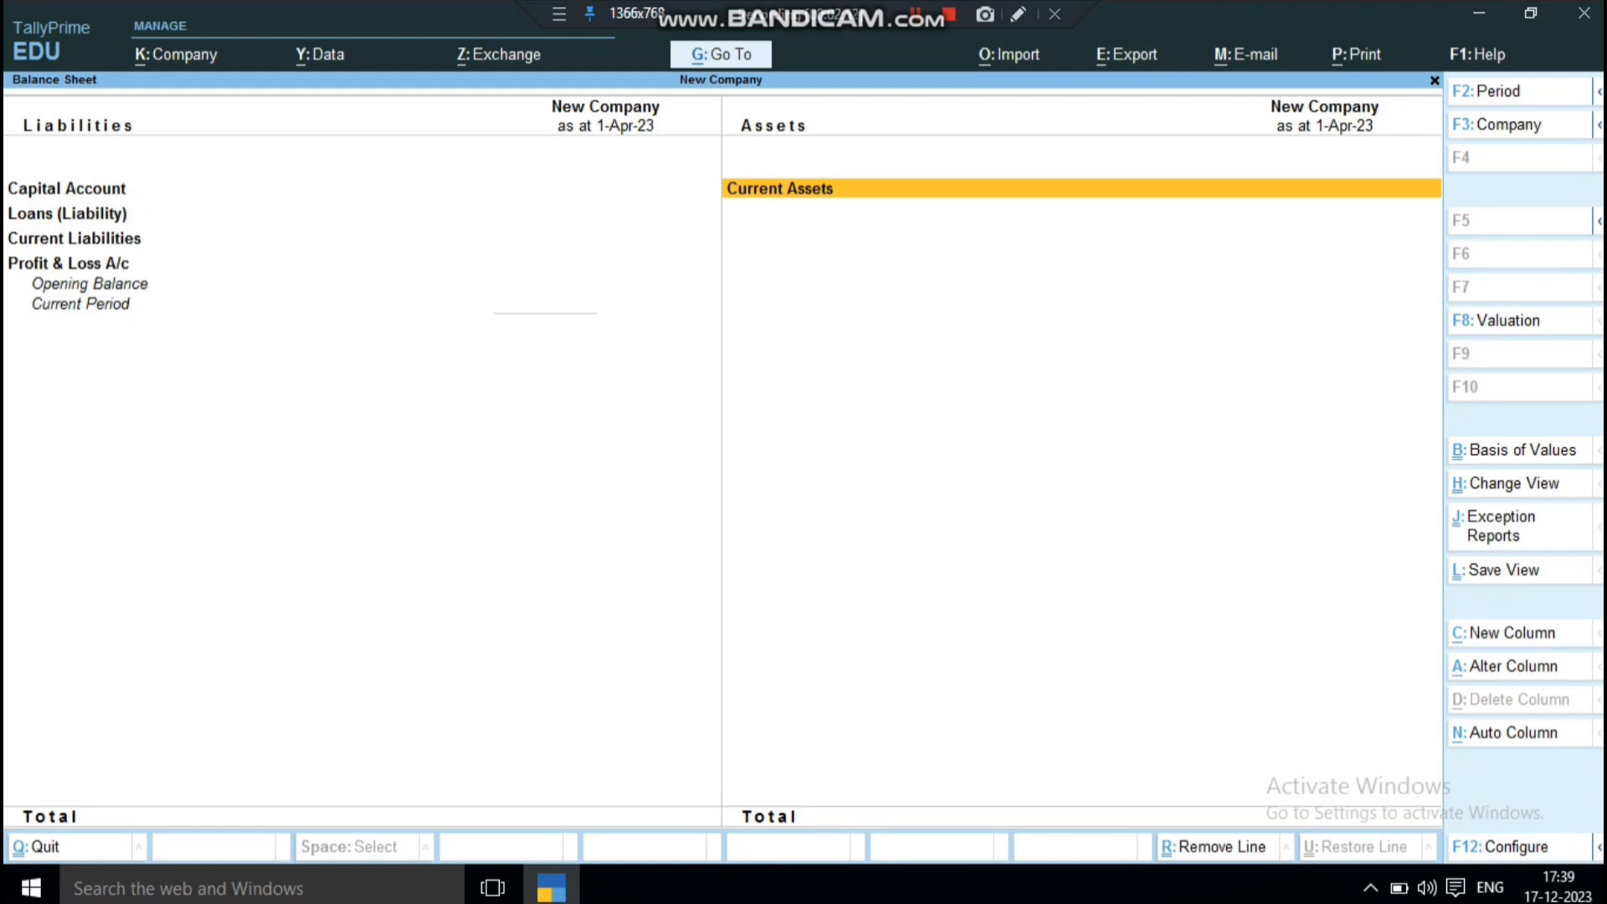
key("Left")
key("Escape")
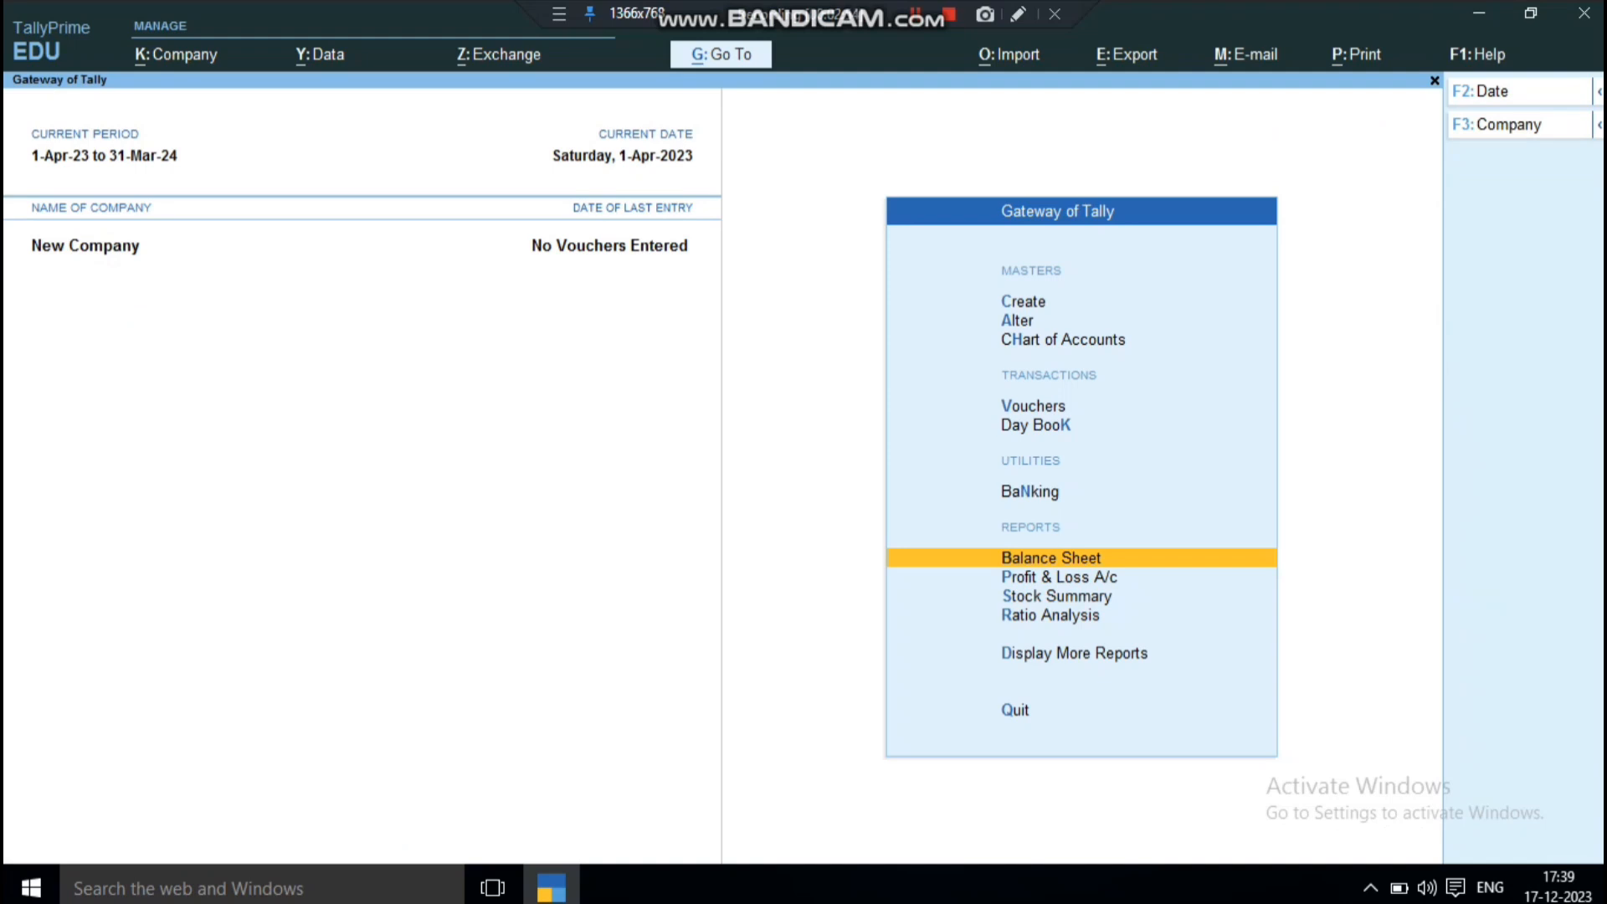
key("Escape")
key("Escape")
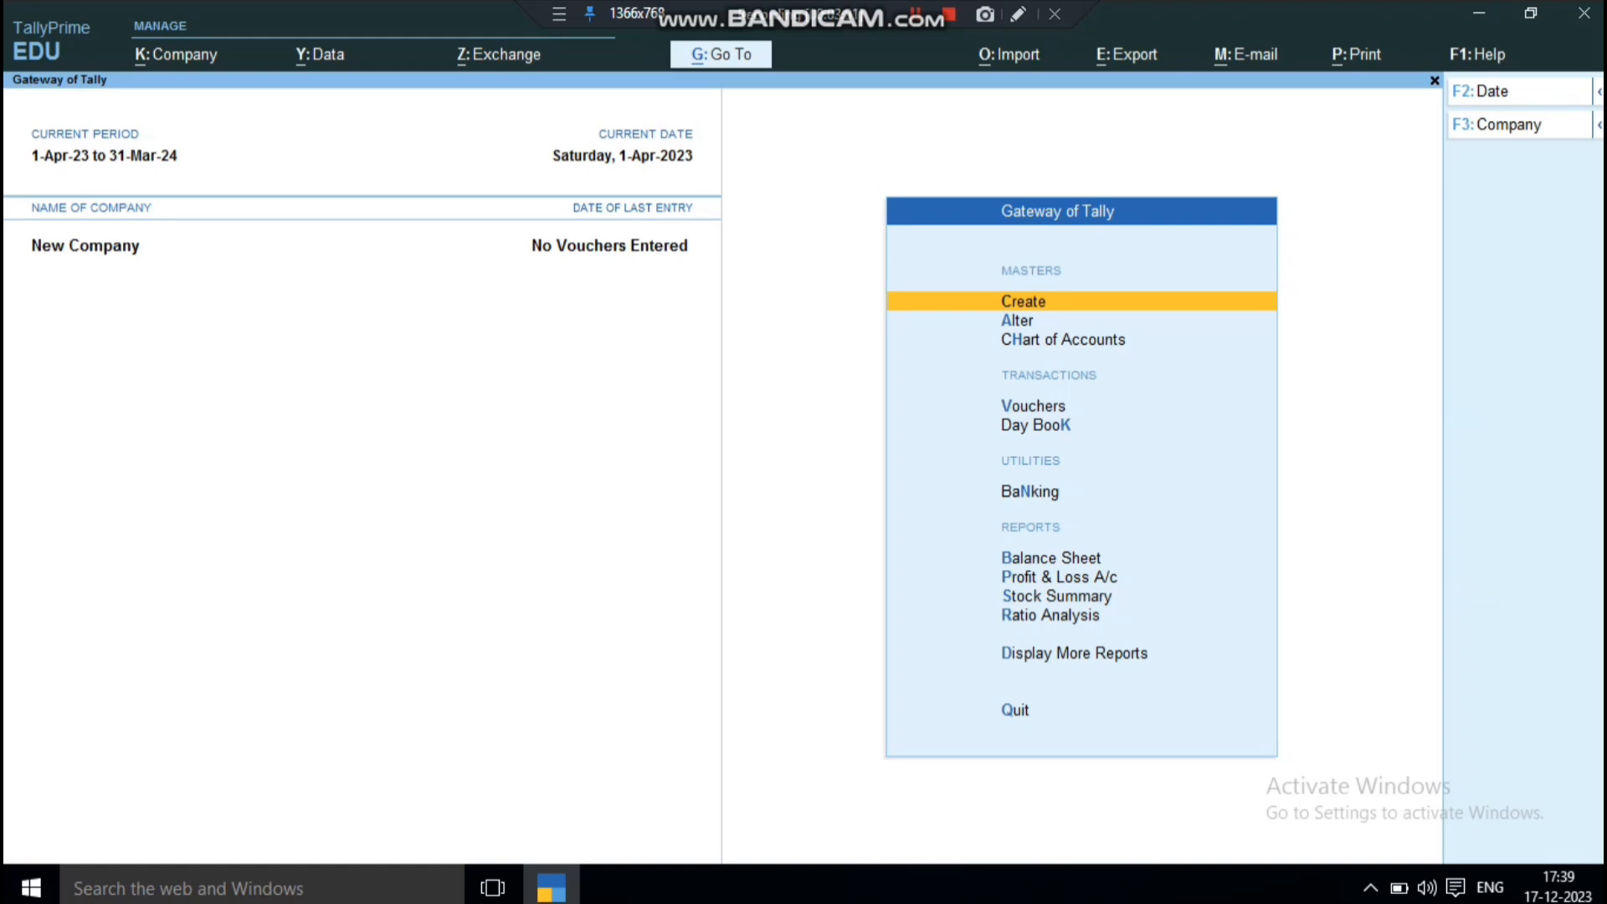
Step: Start a Receipt voucher dated 1-Apr-23 in New Company
key("Down")
key("Down")
key("Down")
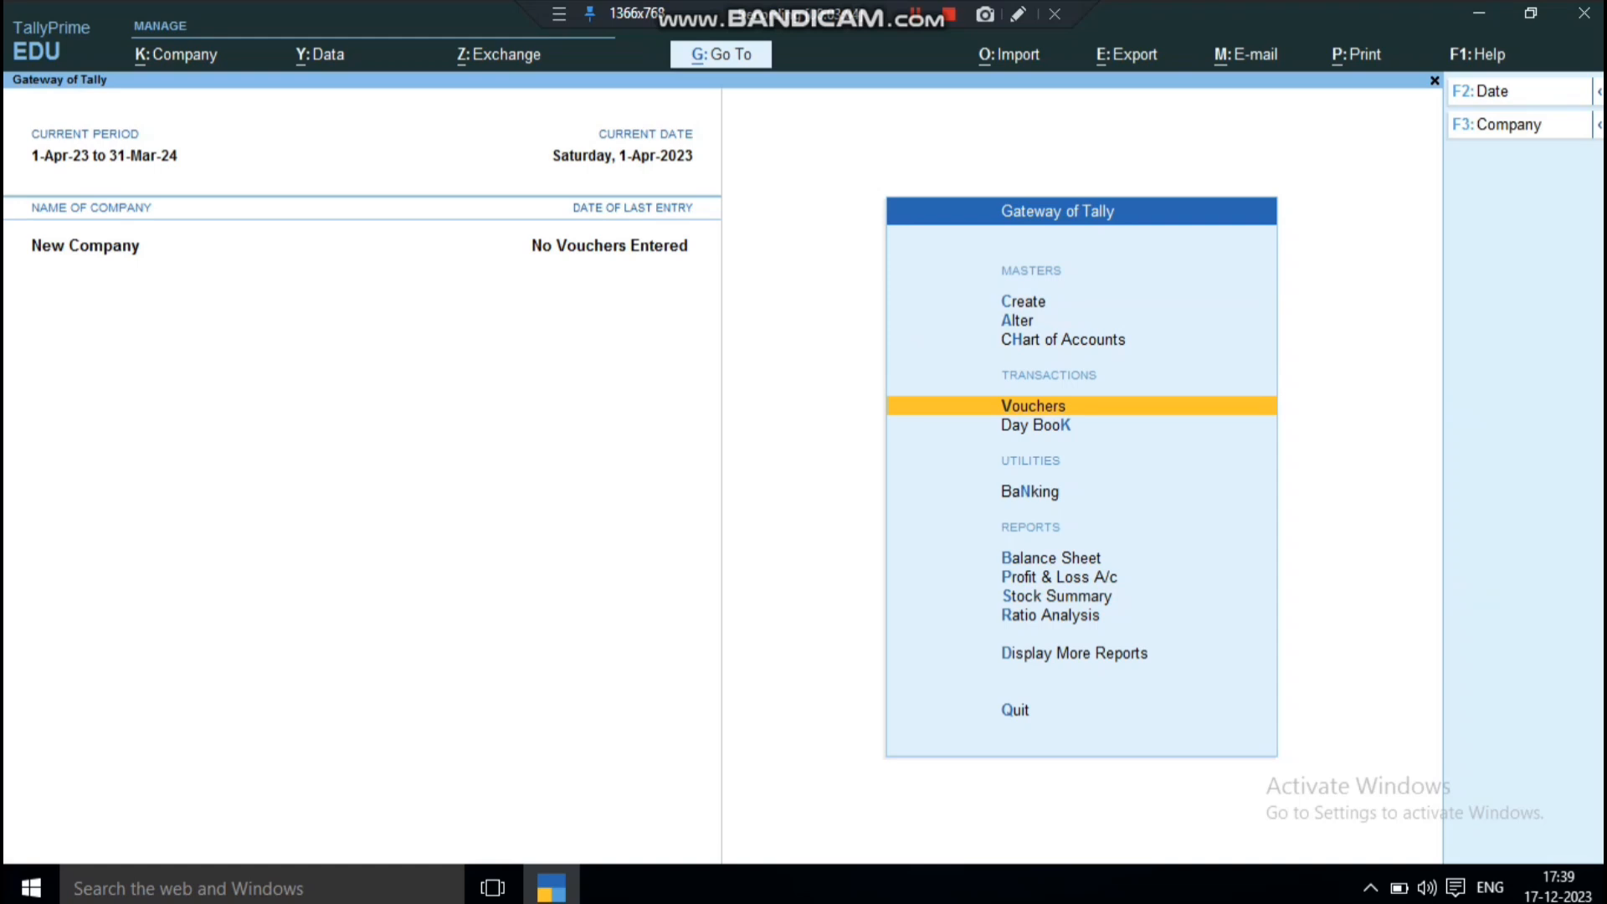
key("Return")
key("F6")
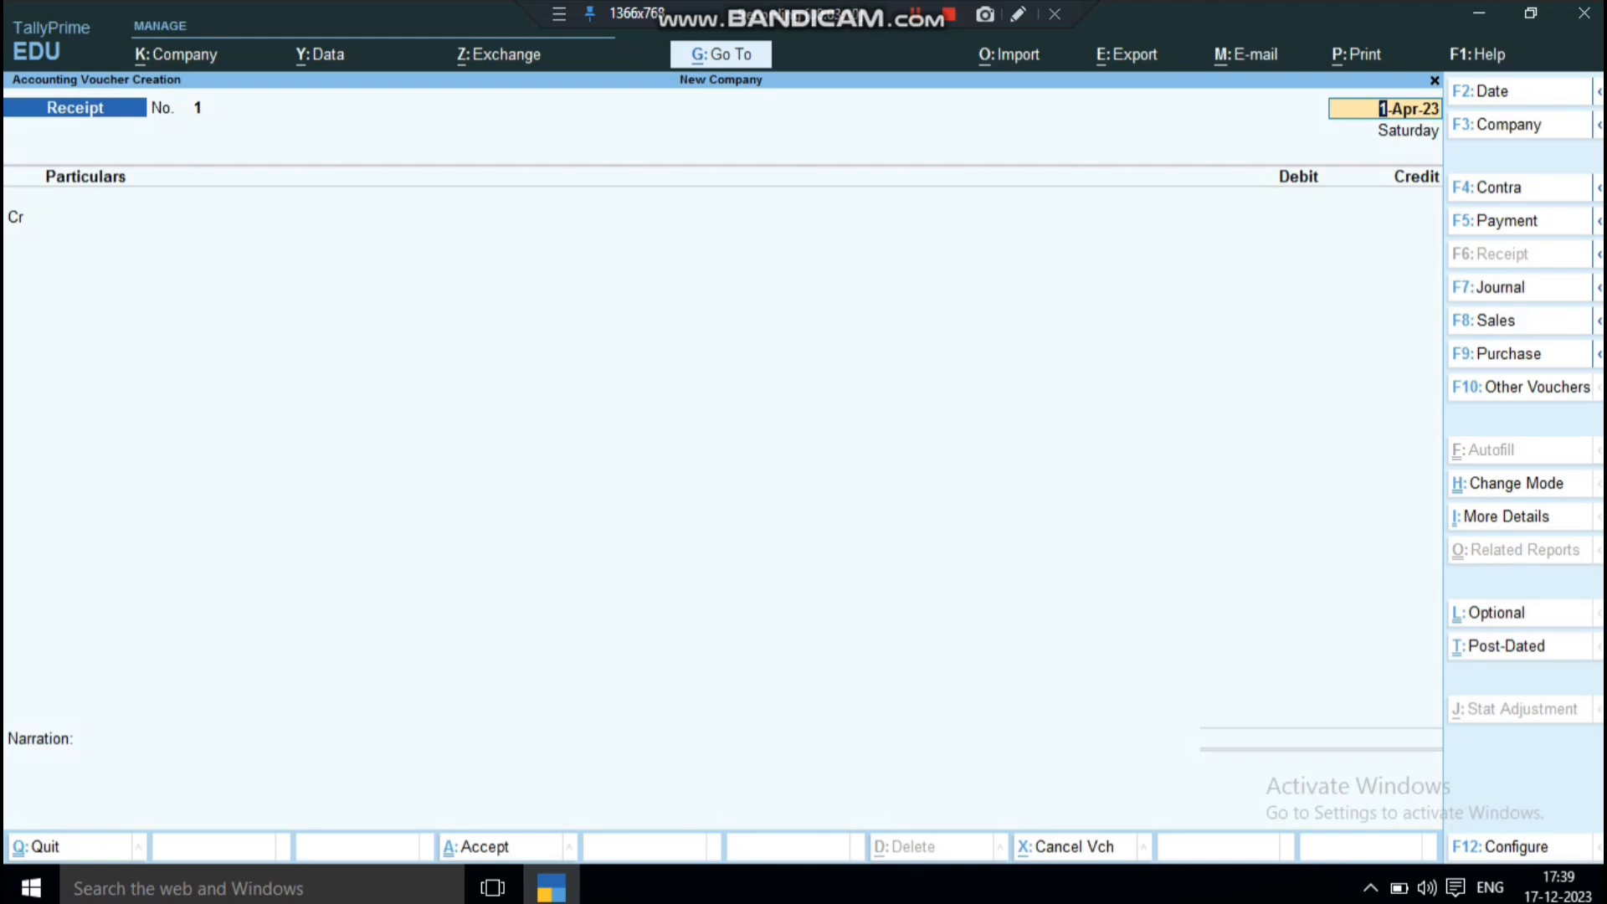
key("Return")
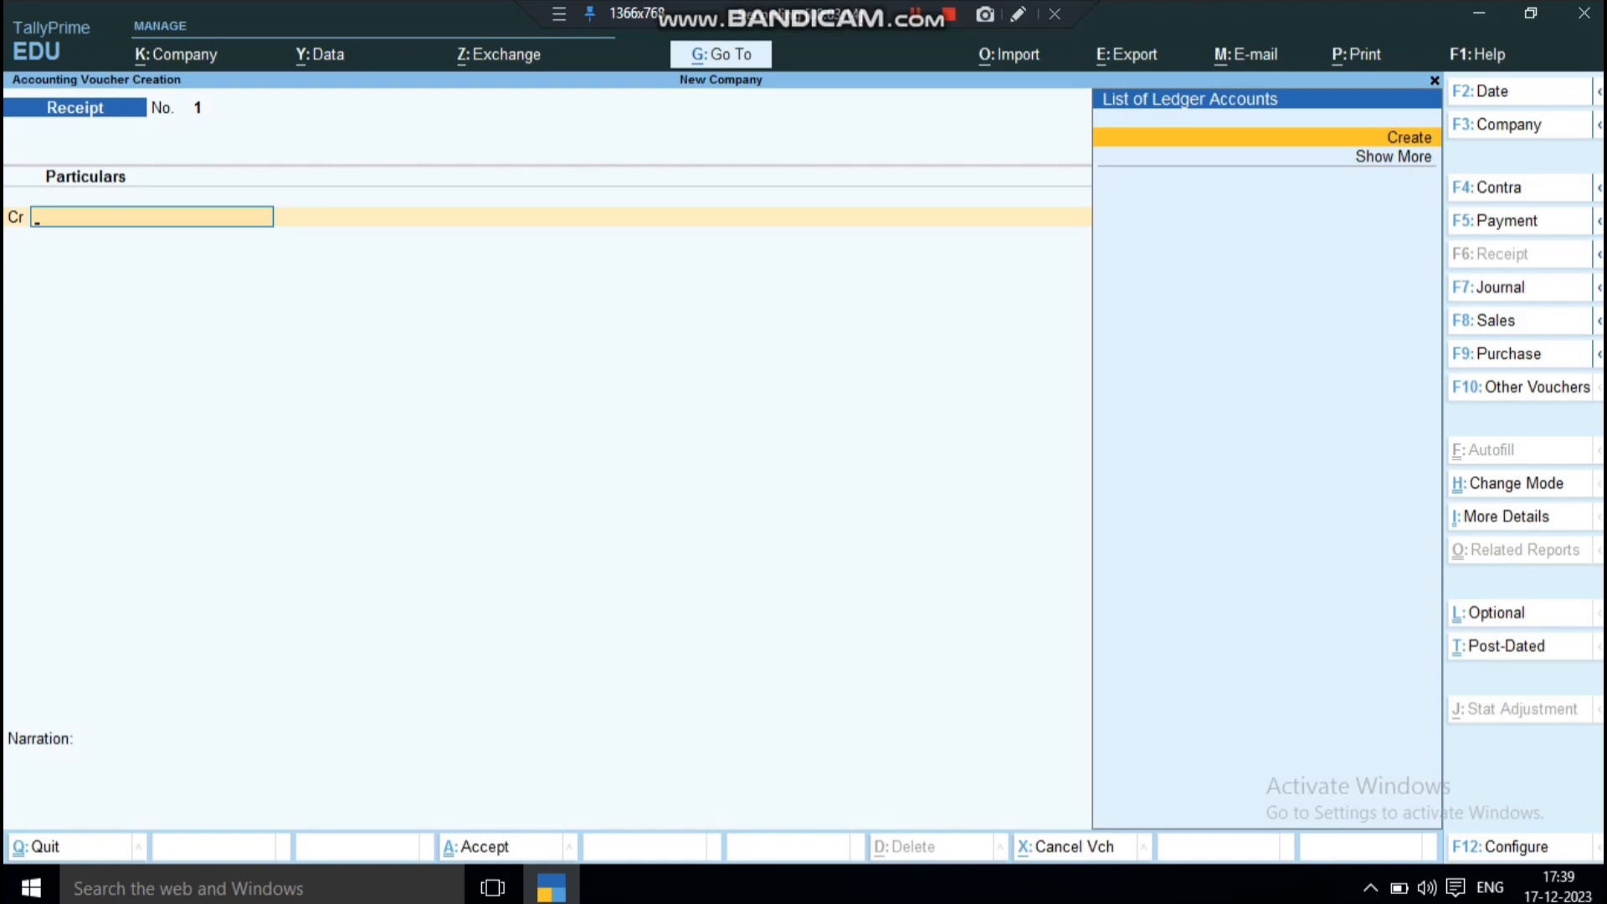
Step: Create a ledger named Capital A/c under the Capital Account group for the voucher's credit line
key("Return")
type("Ca")
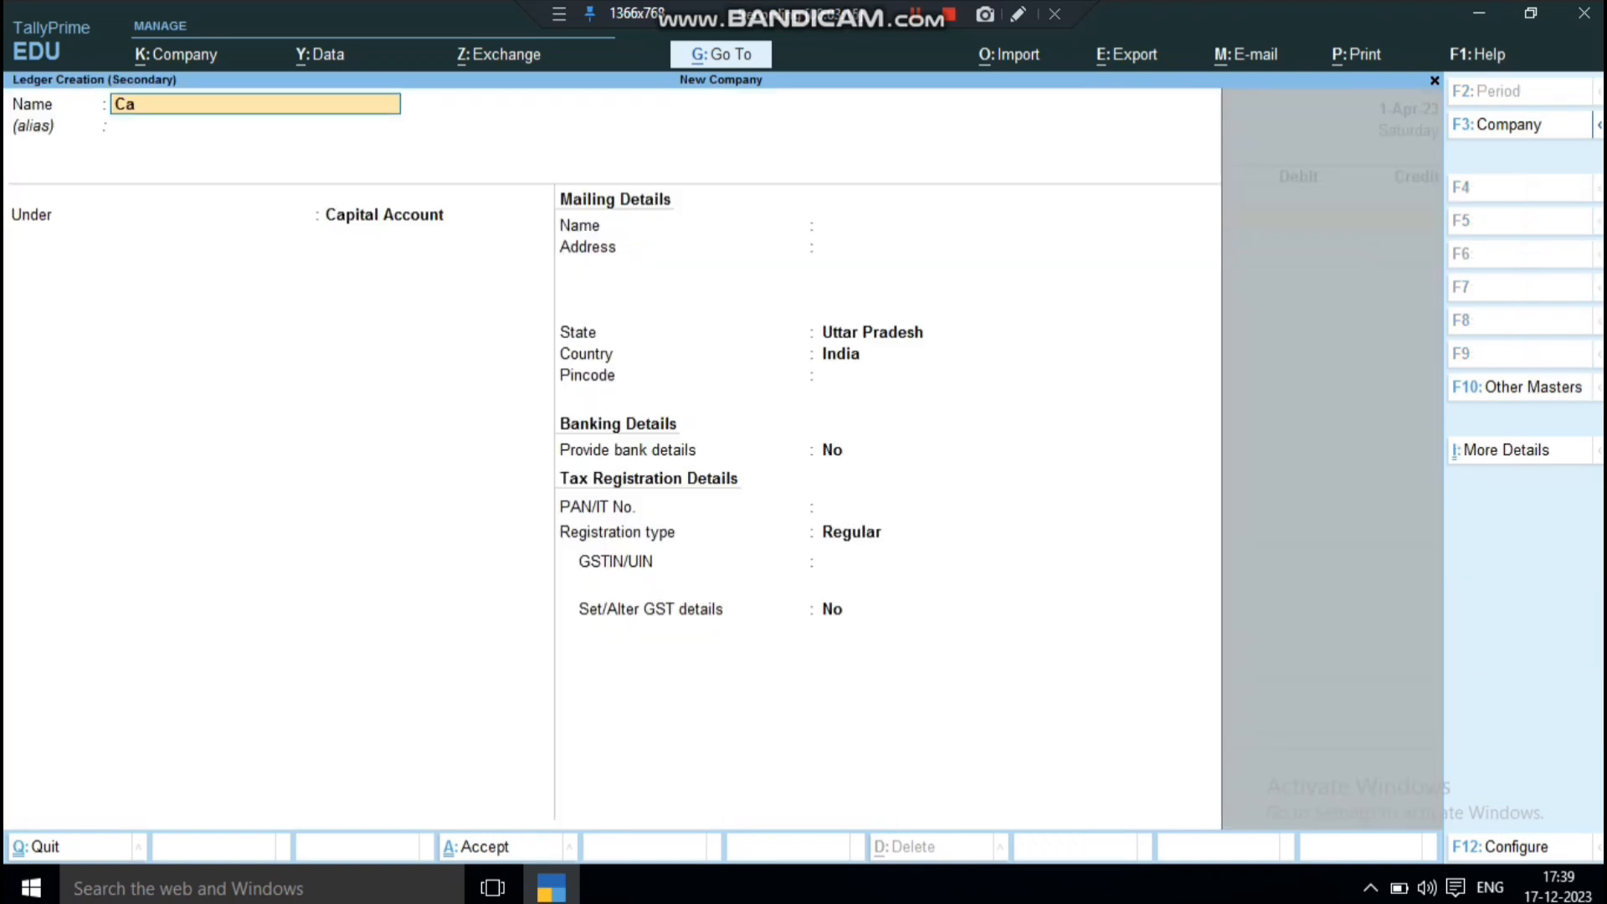
type("pital a")
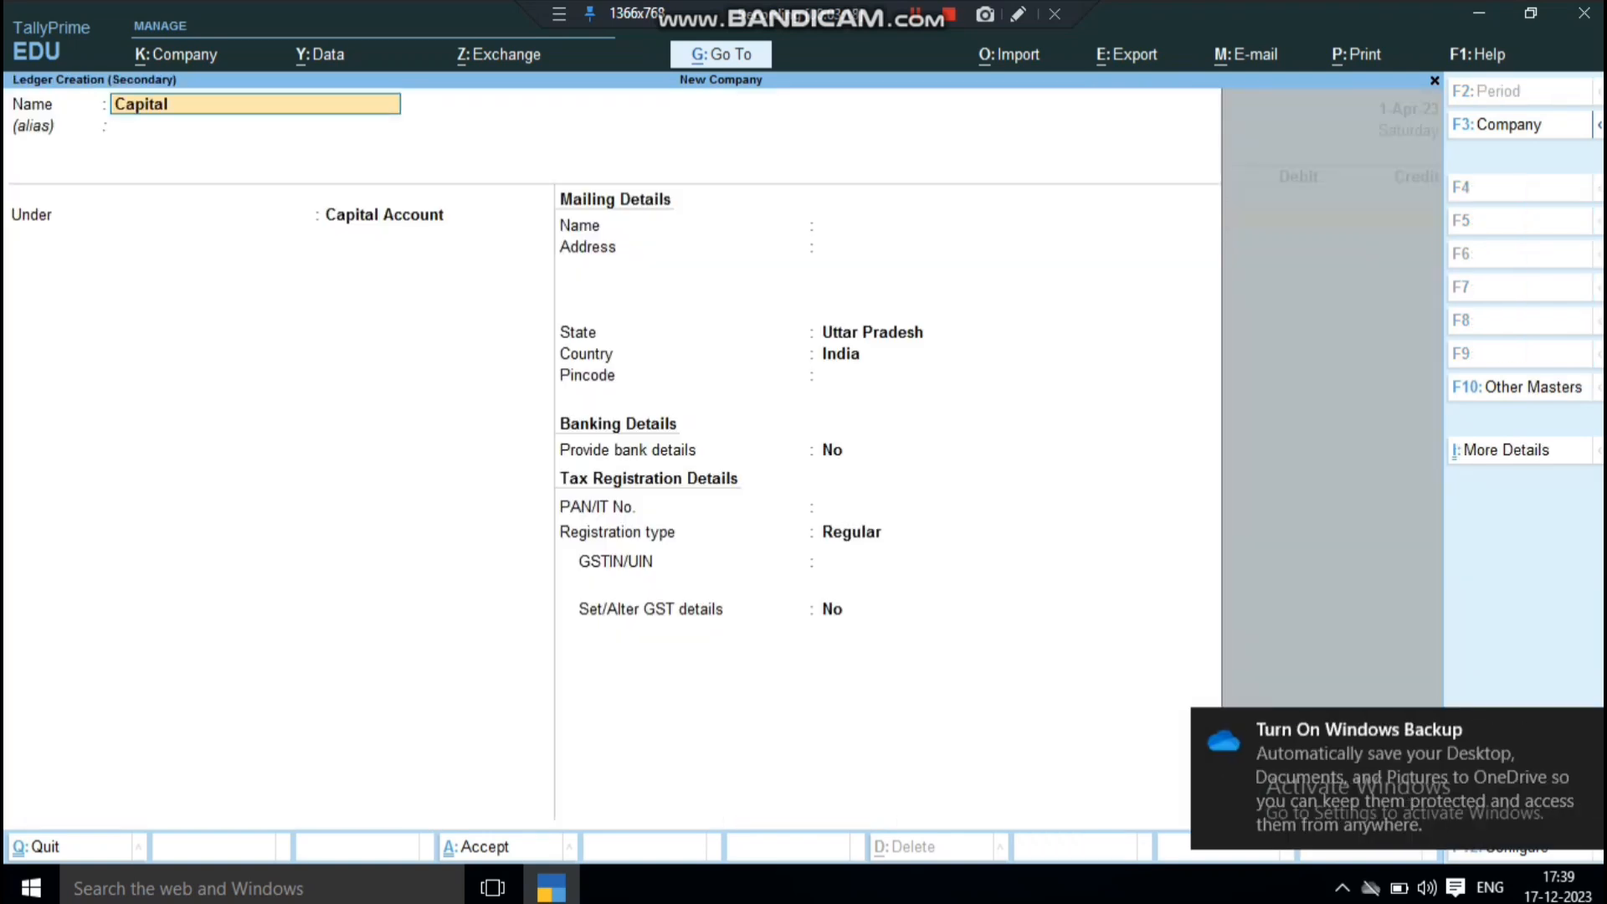
key("BackSpace")
type("A/c")
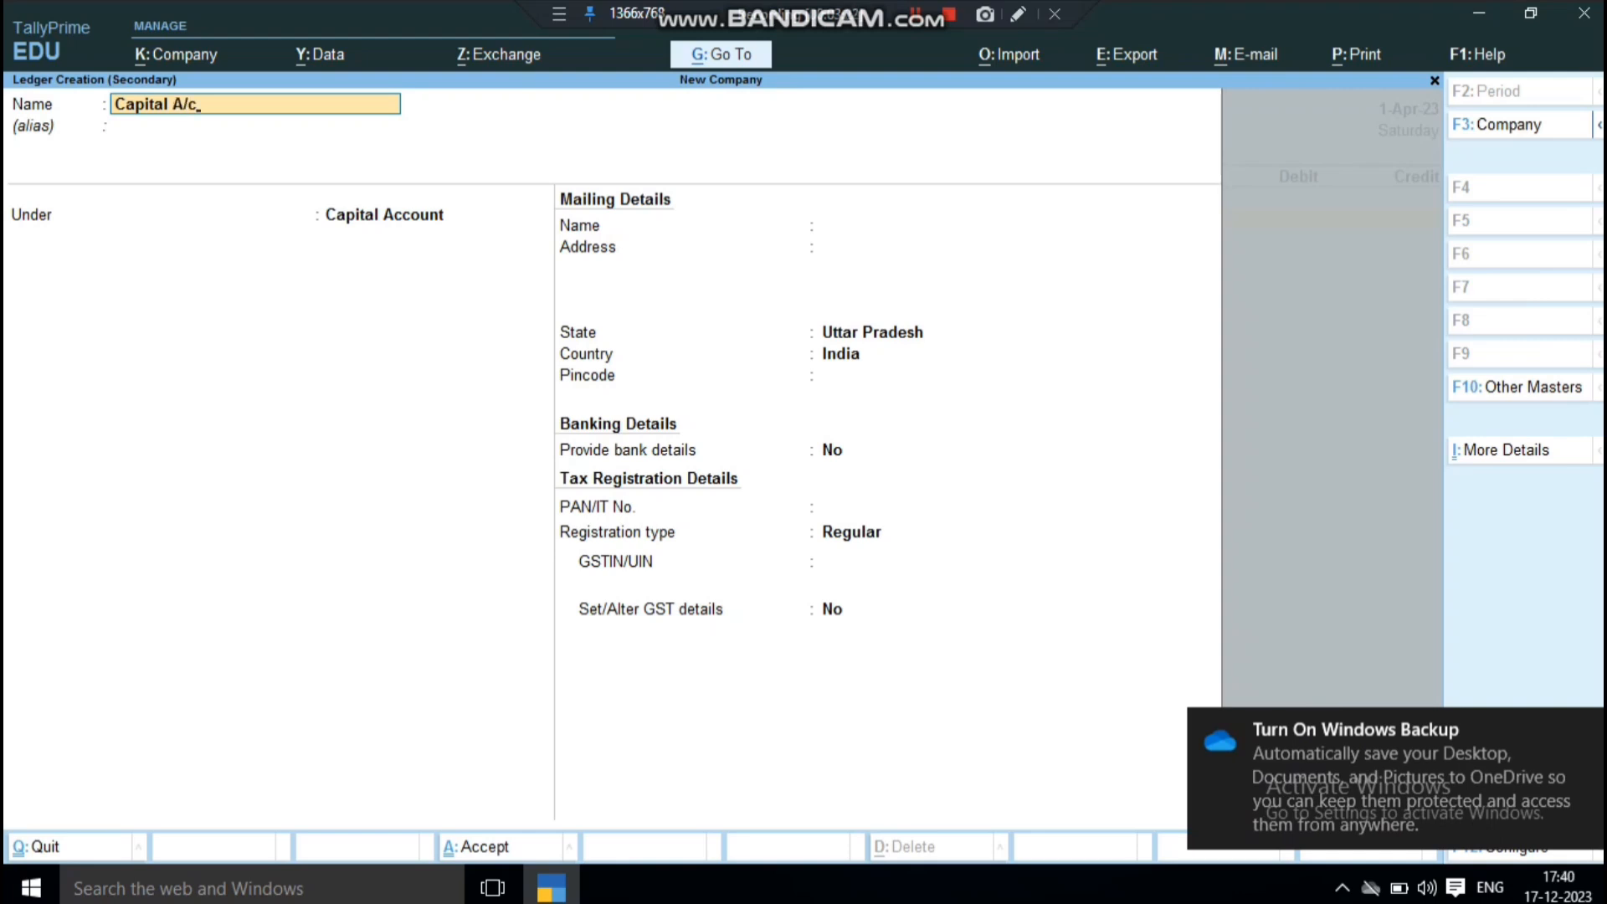
key("Return")
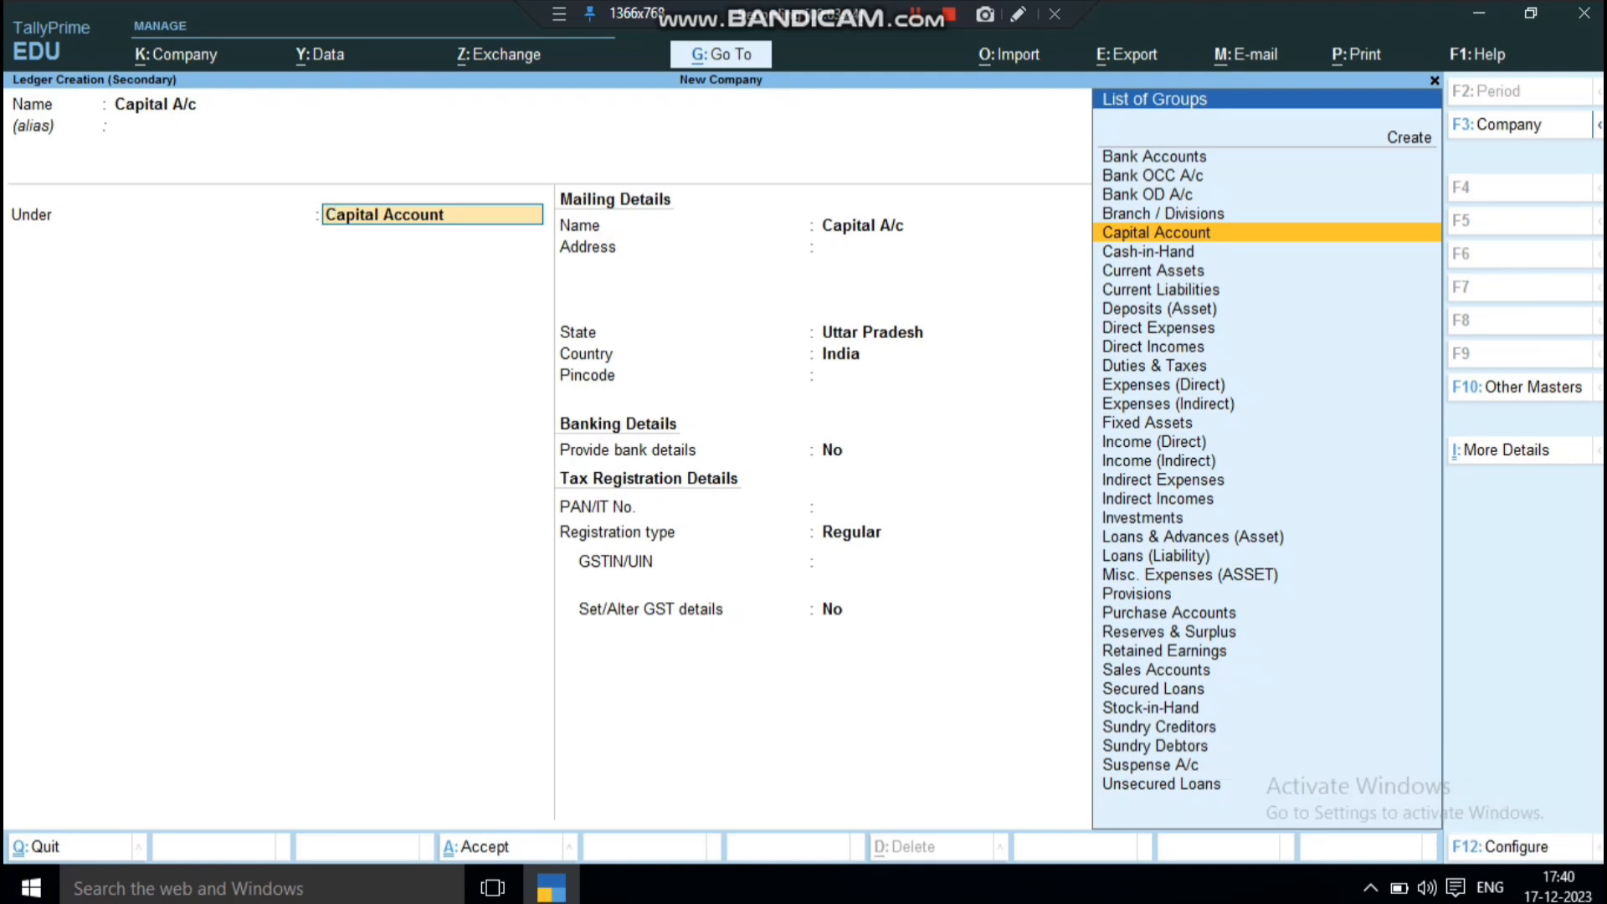
key("Return")
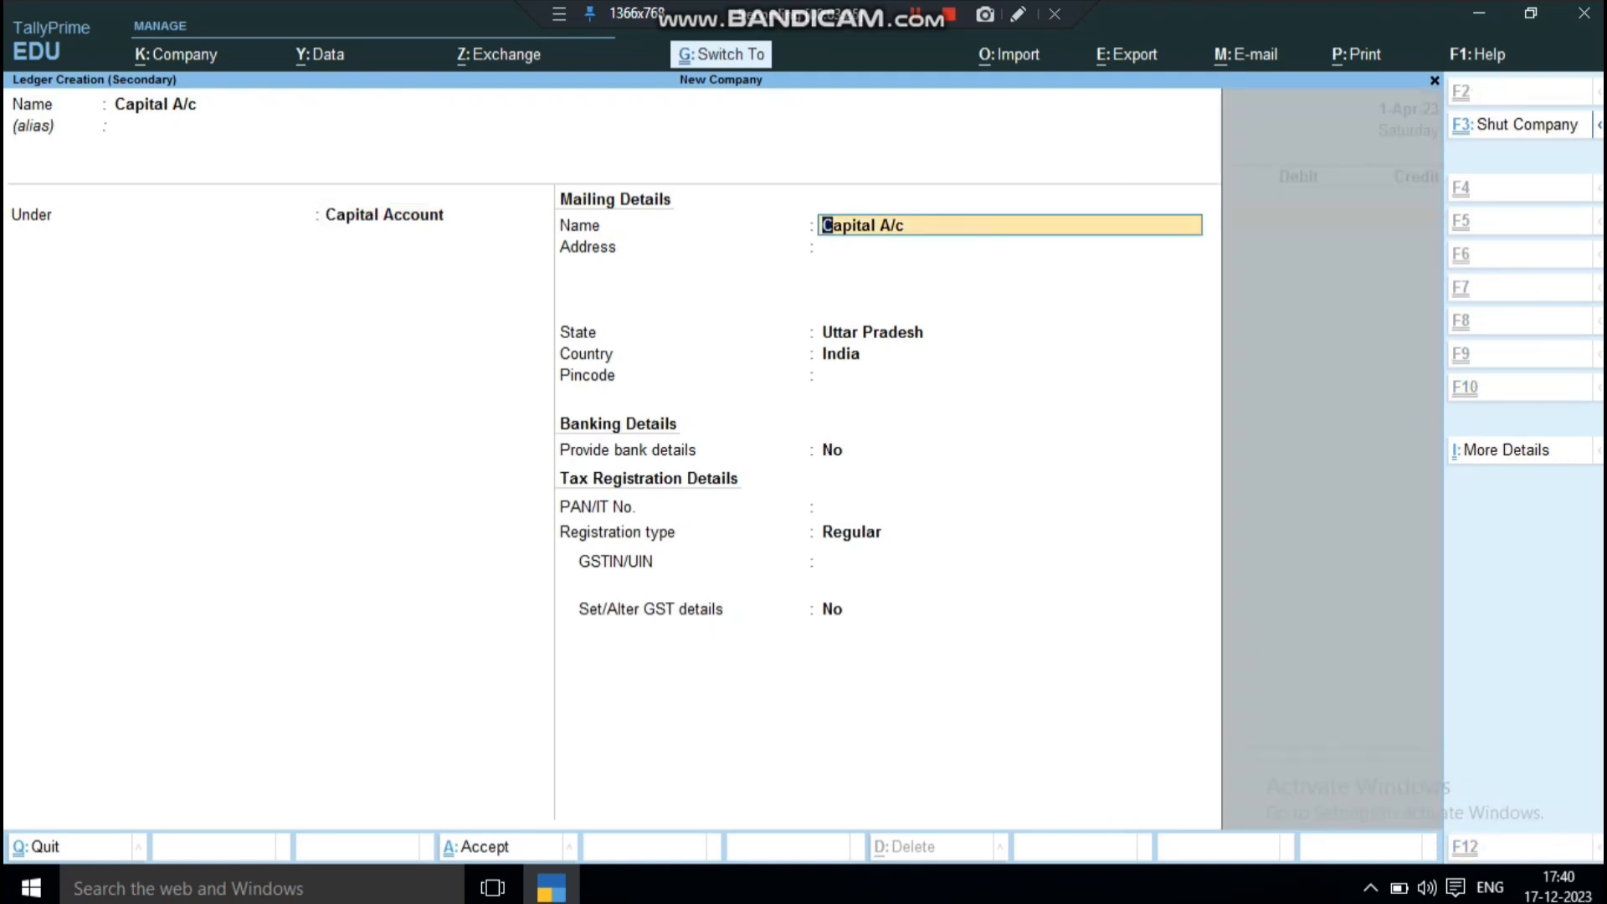
key("ctrl+a")
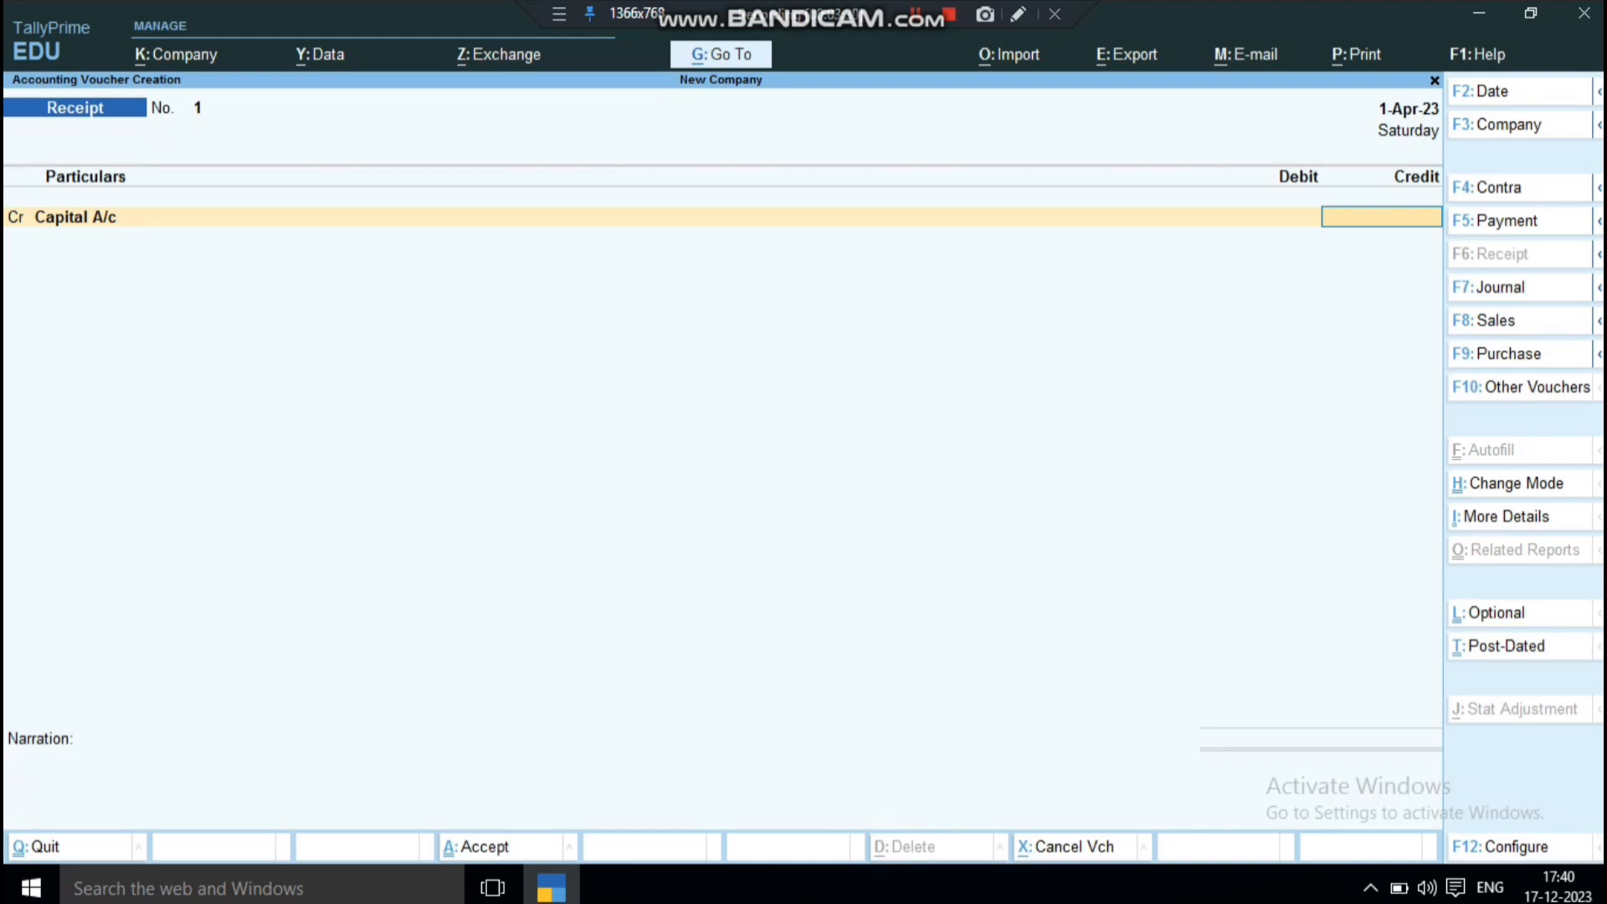
Step: Credit Capital A/c with 1000000, debit Cash for the same amount, and save and leave the receipt voucher
type("1000000")
key("Return")
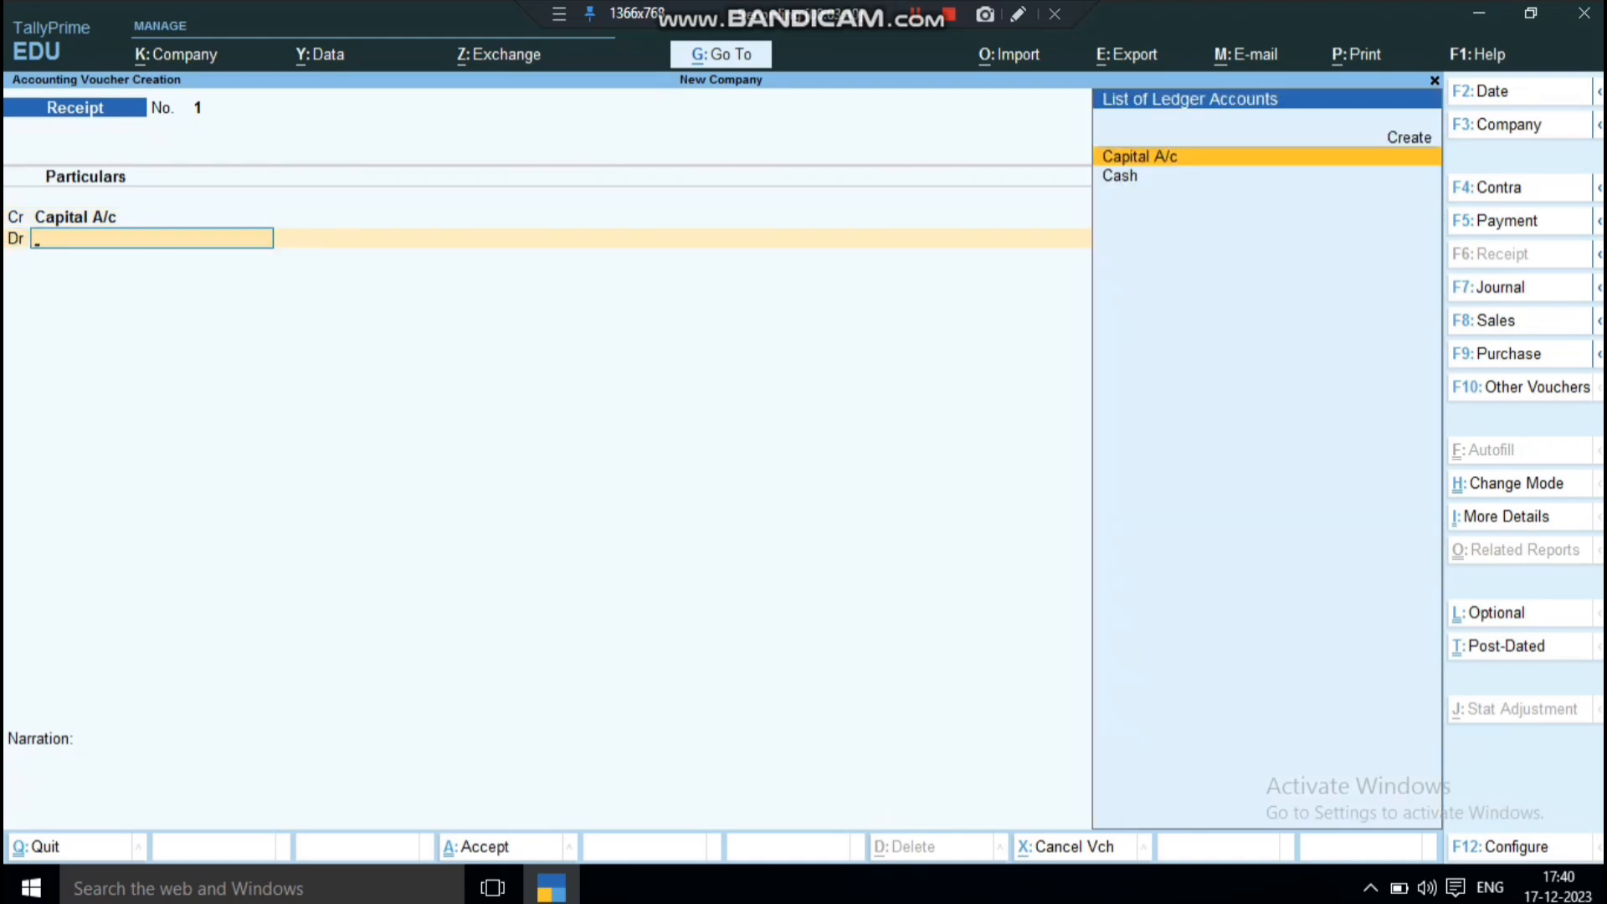
key("Down")
key("Return")
key("Return")
key("Return")
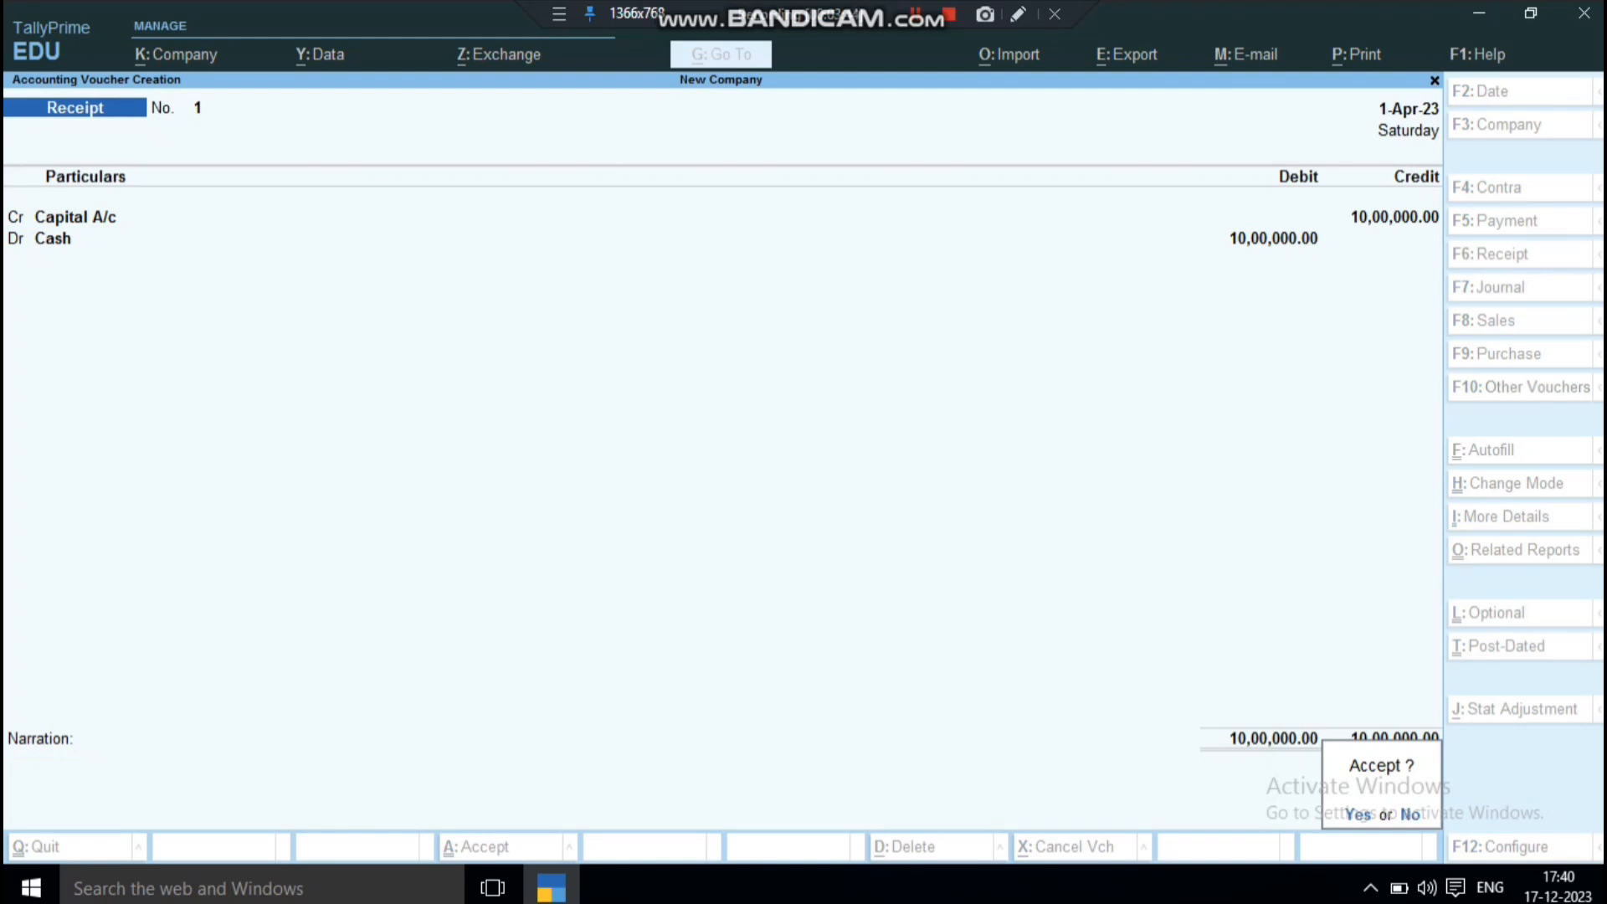
key("Return")
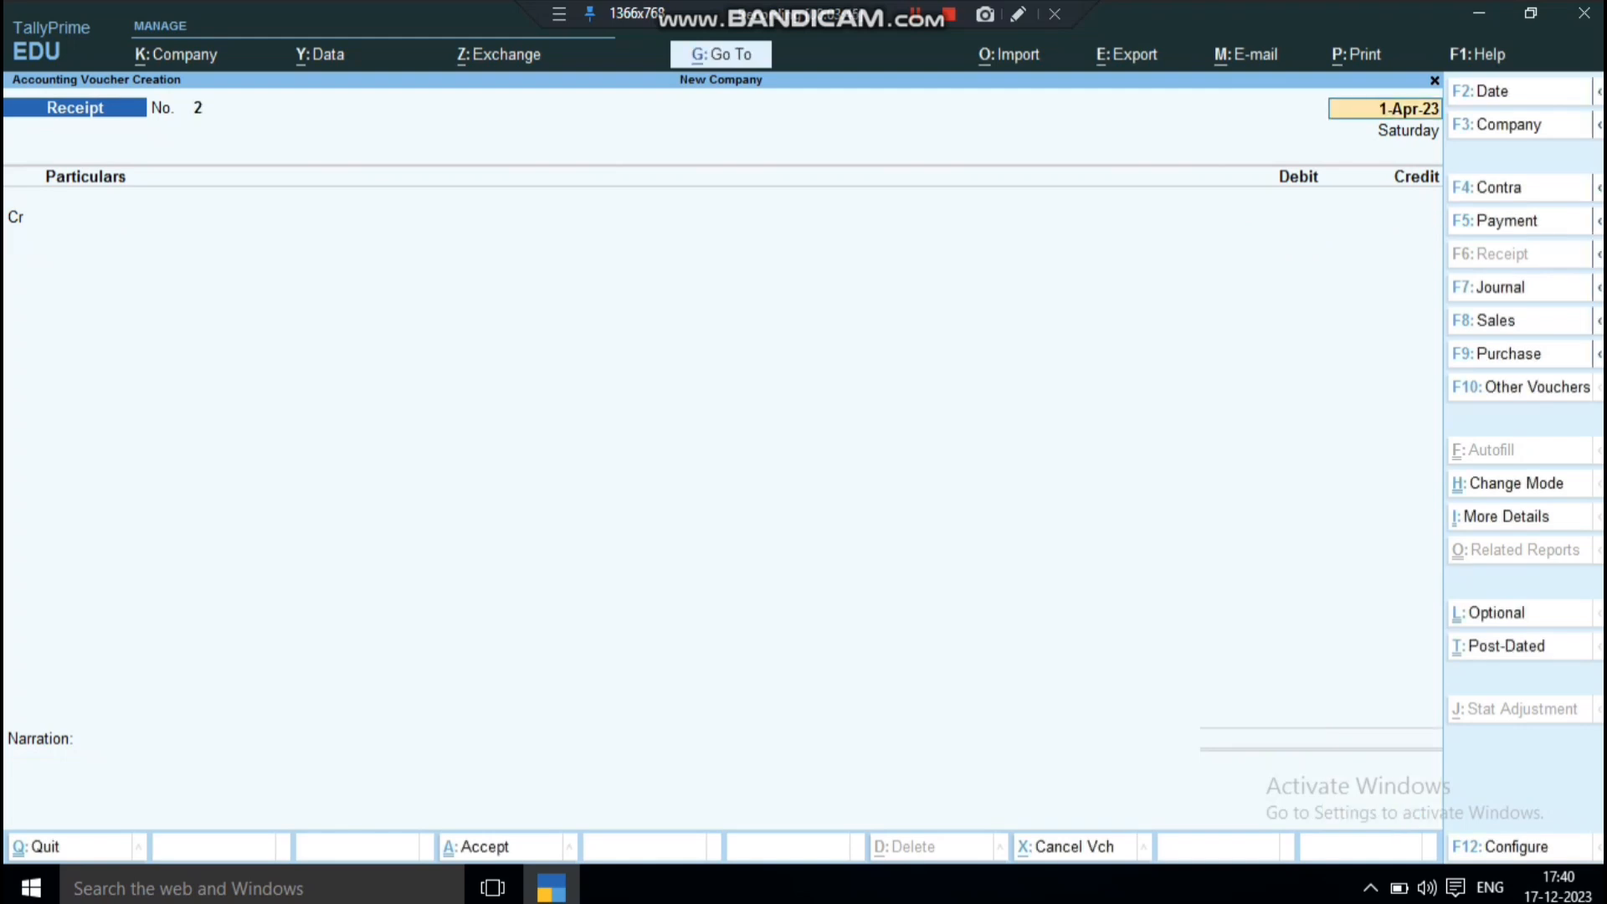
key("Escape")
key("Escape")
key("Return")
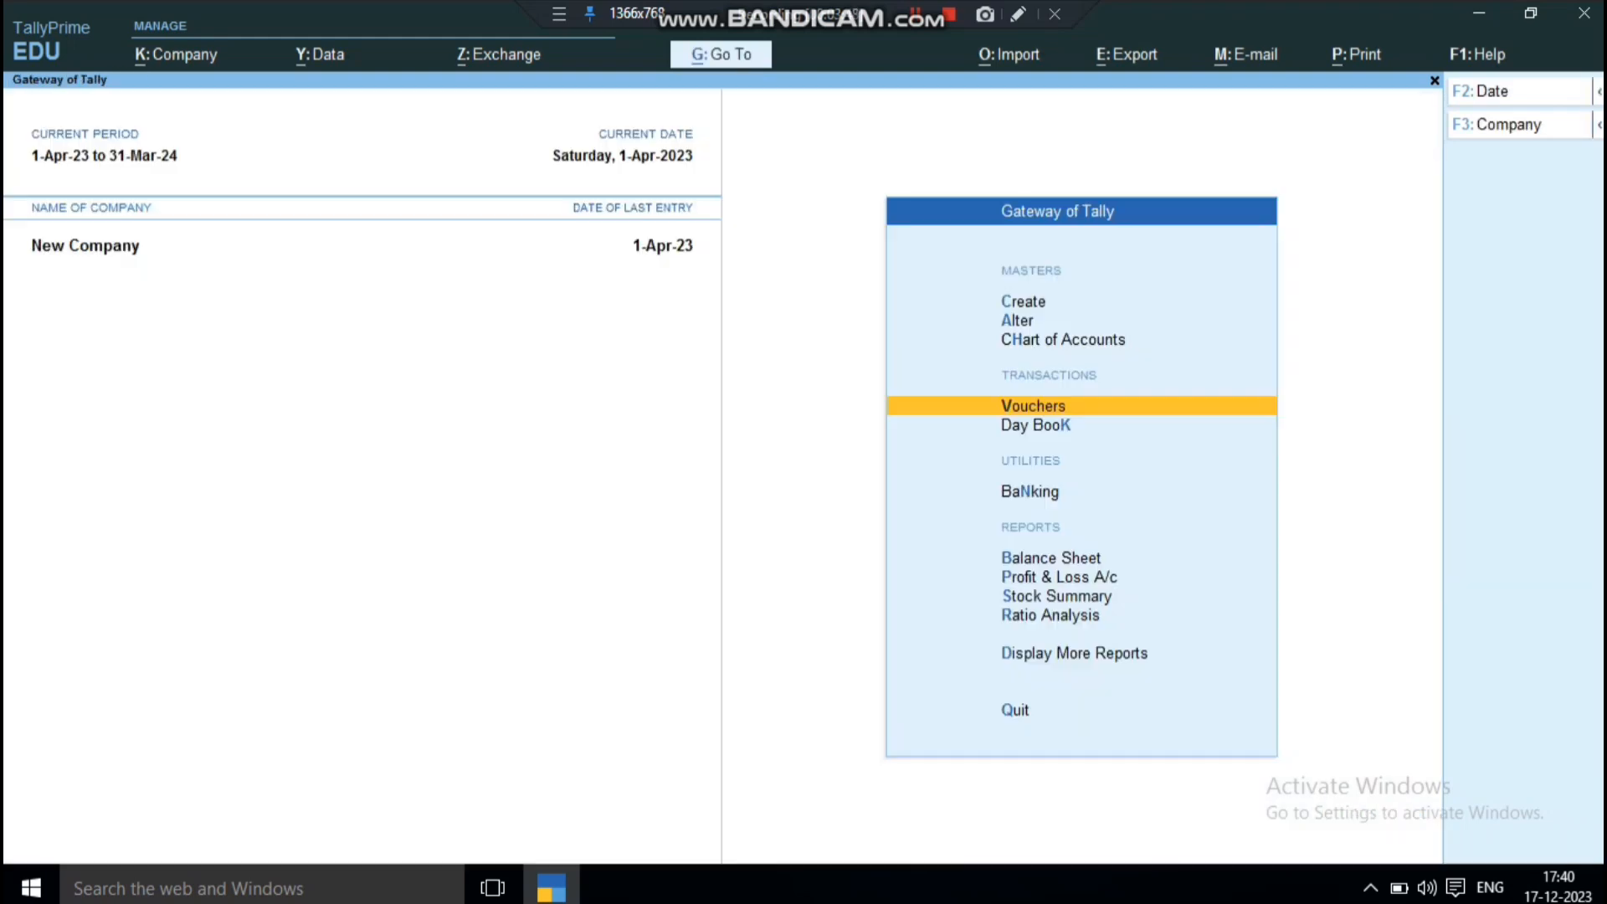
Step: Open the Balance Sheet and examine the ledger breakdown of its Capital Account group
key("Down")
key("Down")
key("Down")
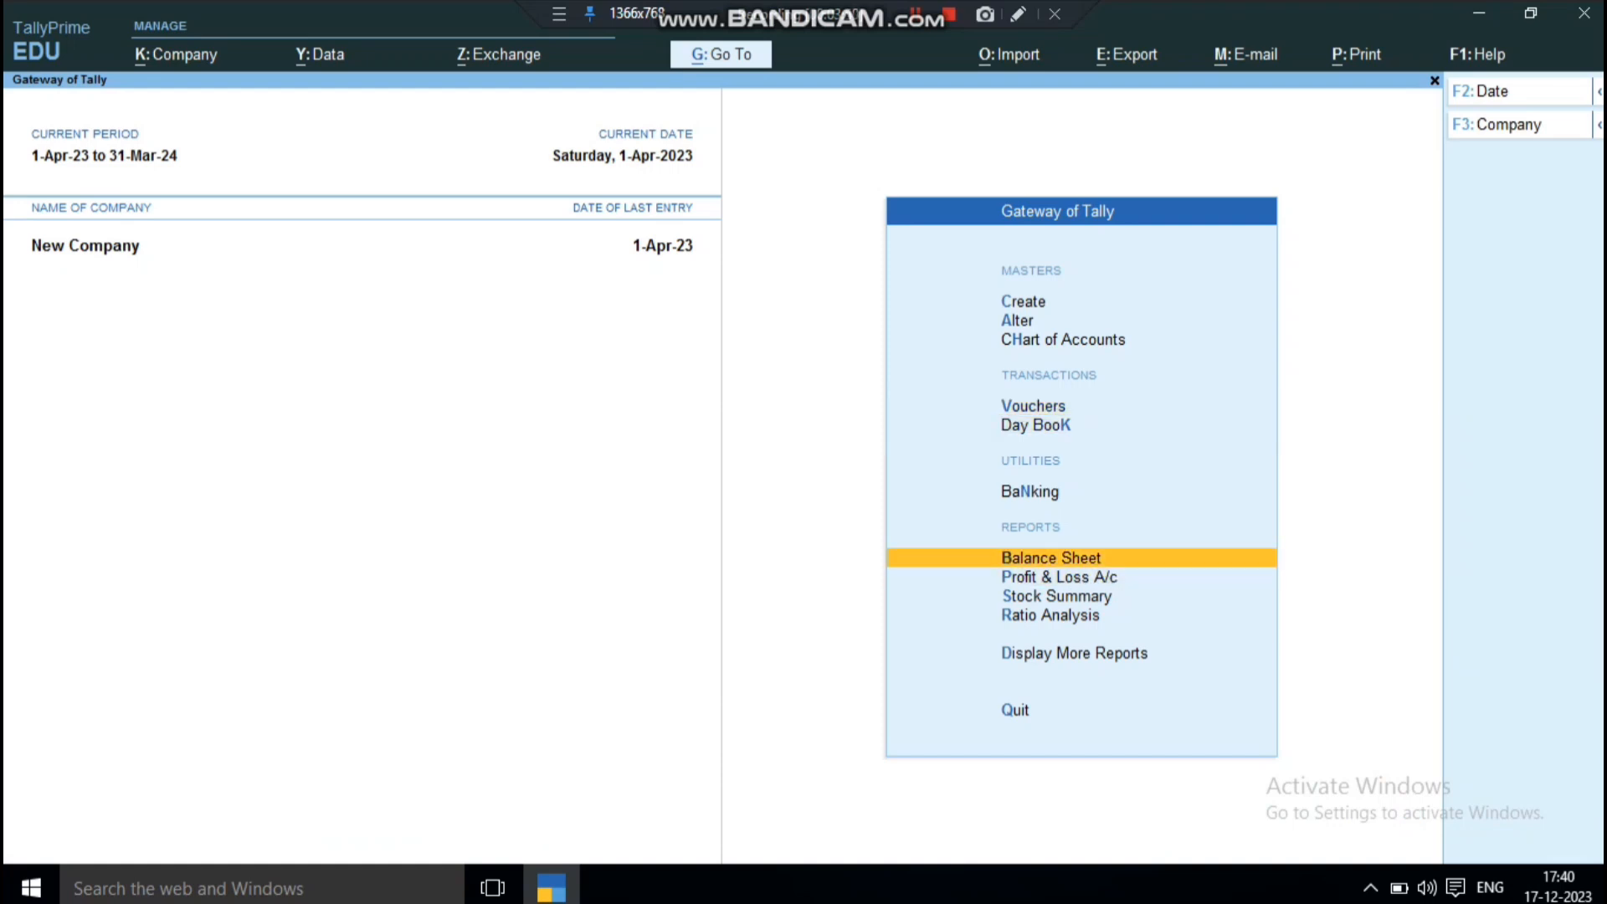
key("Return")
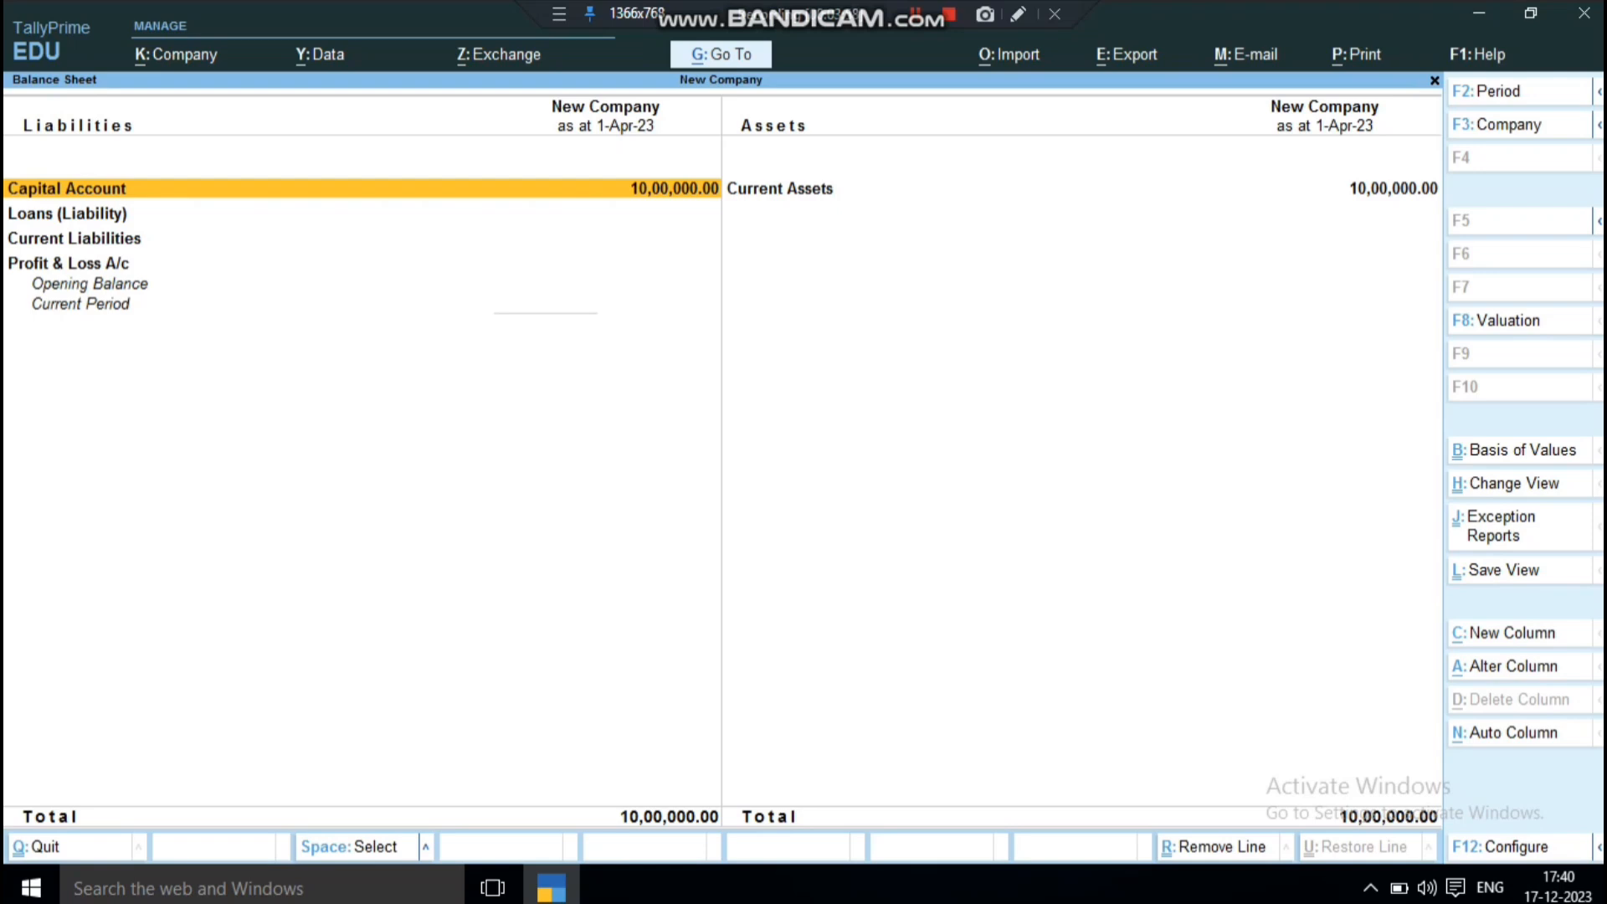
key("Return")
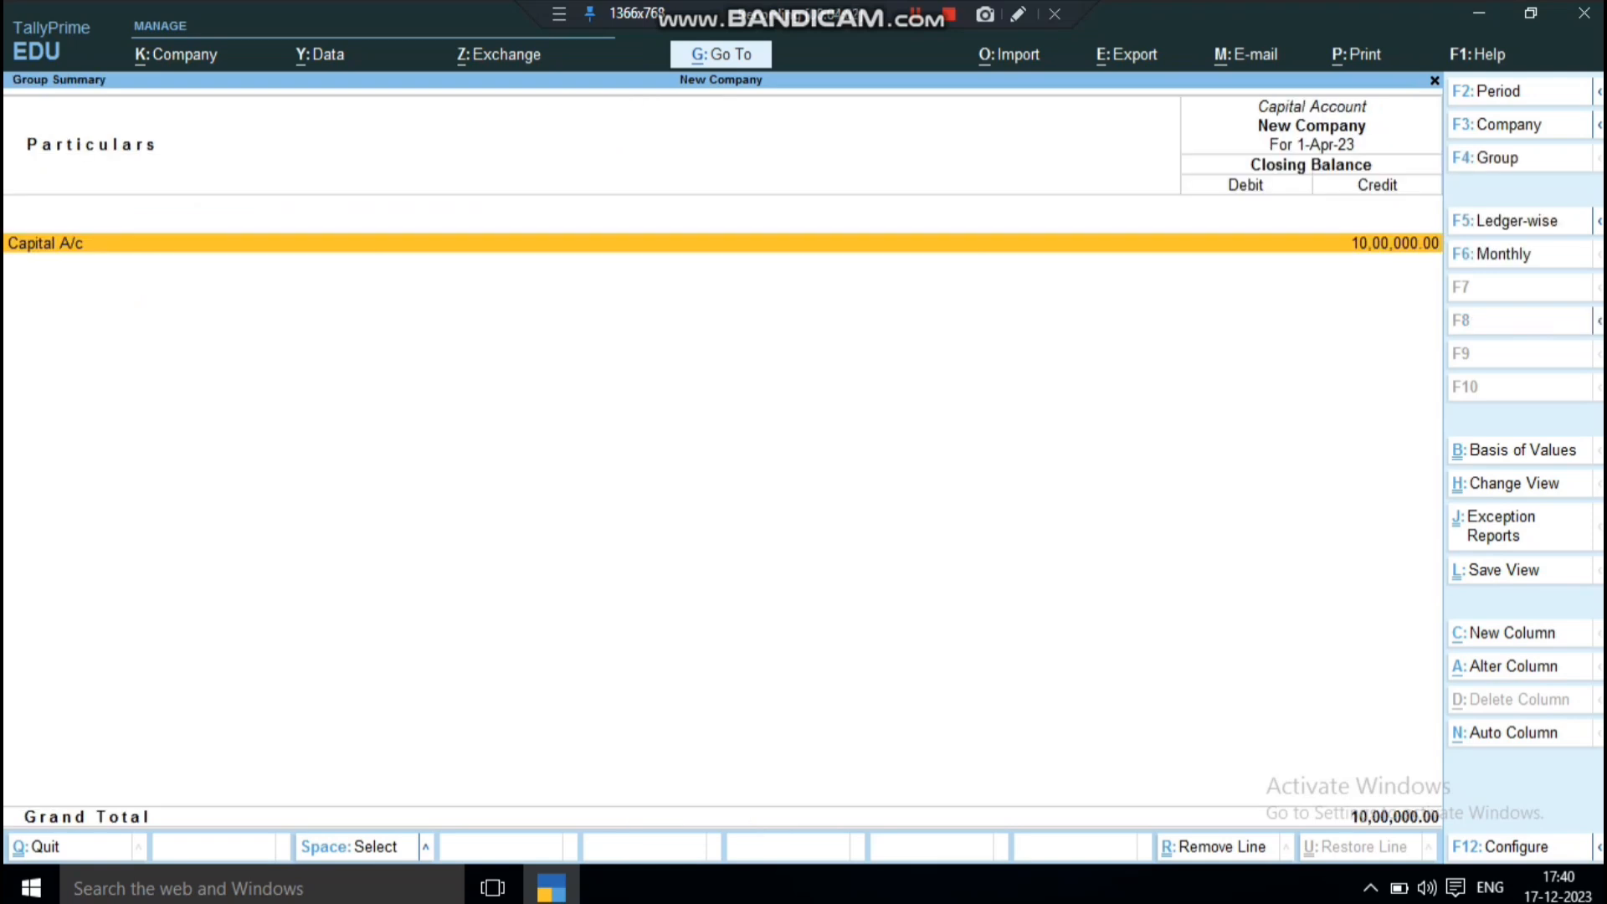
key("Escape")
Step: Examine Current Assets in the Balance Sheet down to the Cash-in-Hand ledgers, and return to the Gateway of Tally
key("Right")
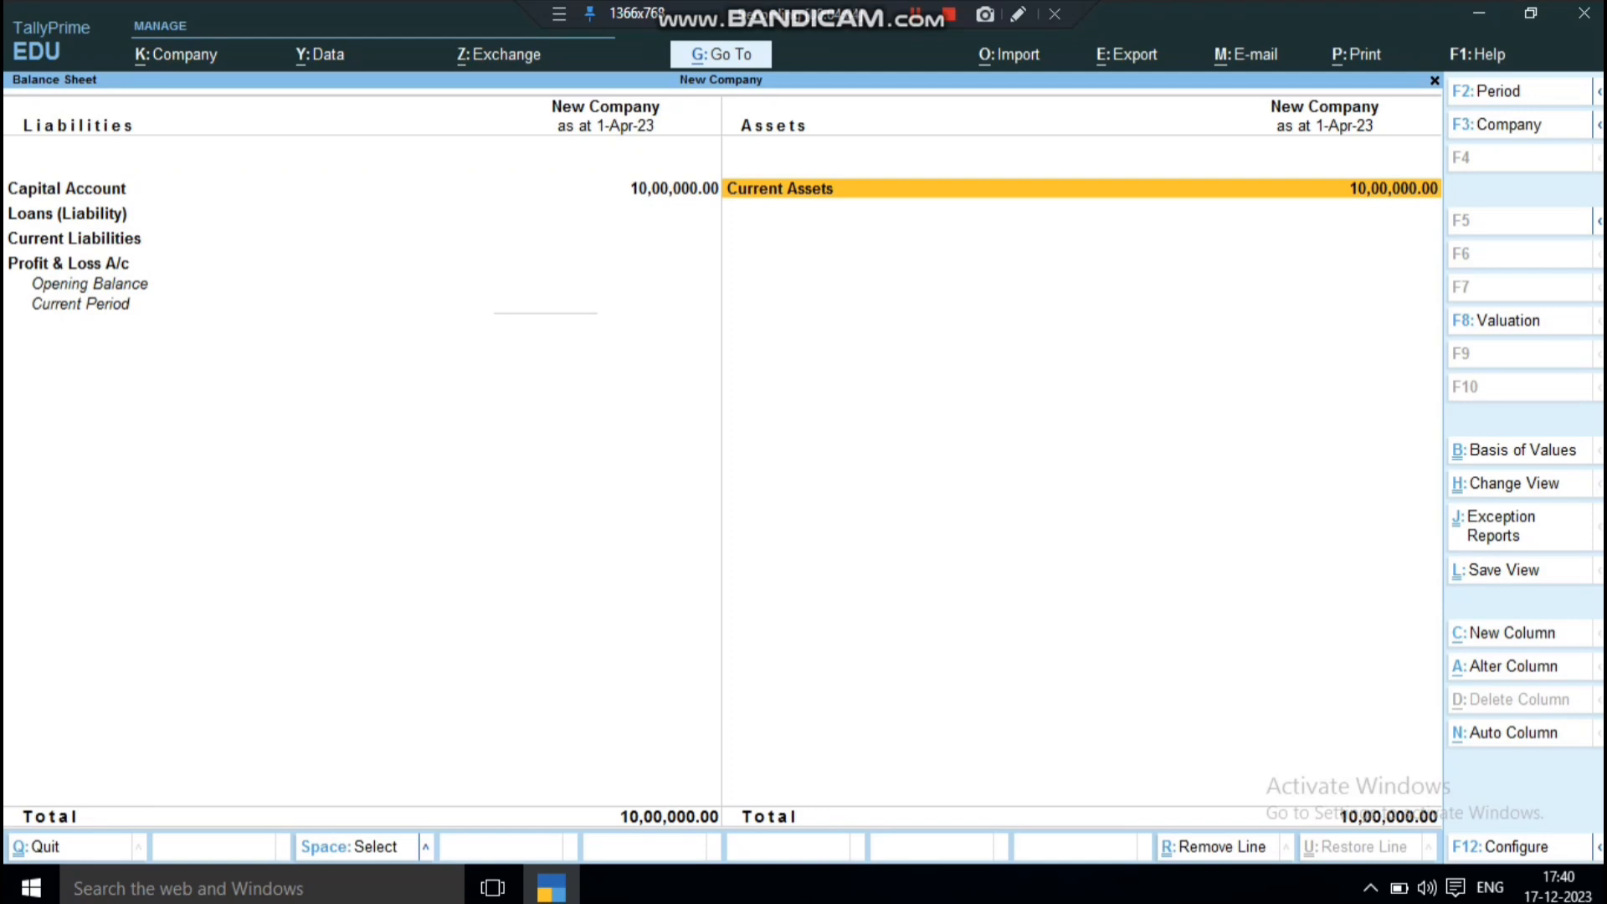
key("Return")
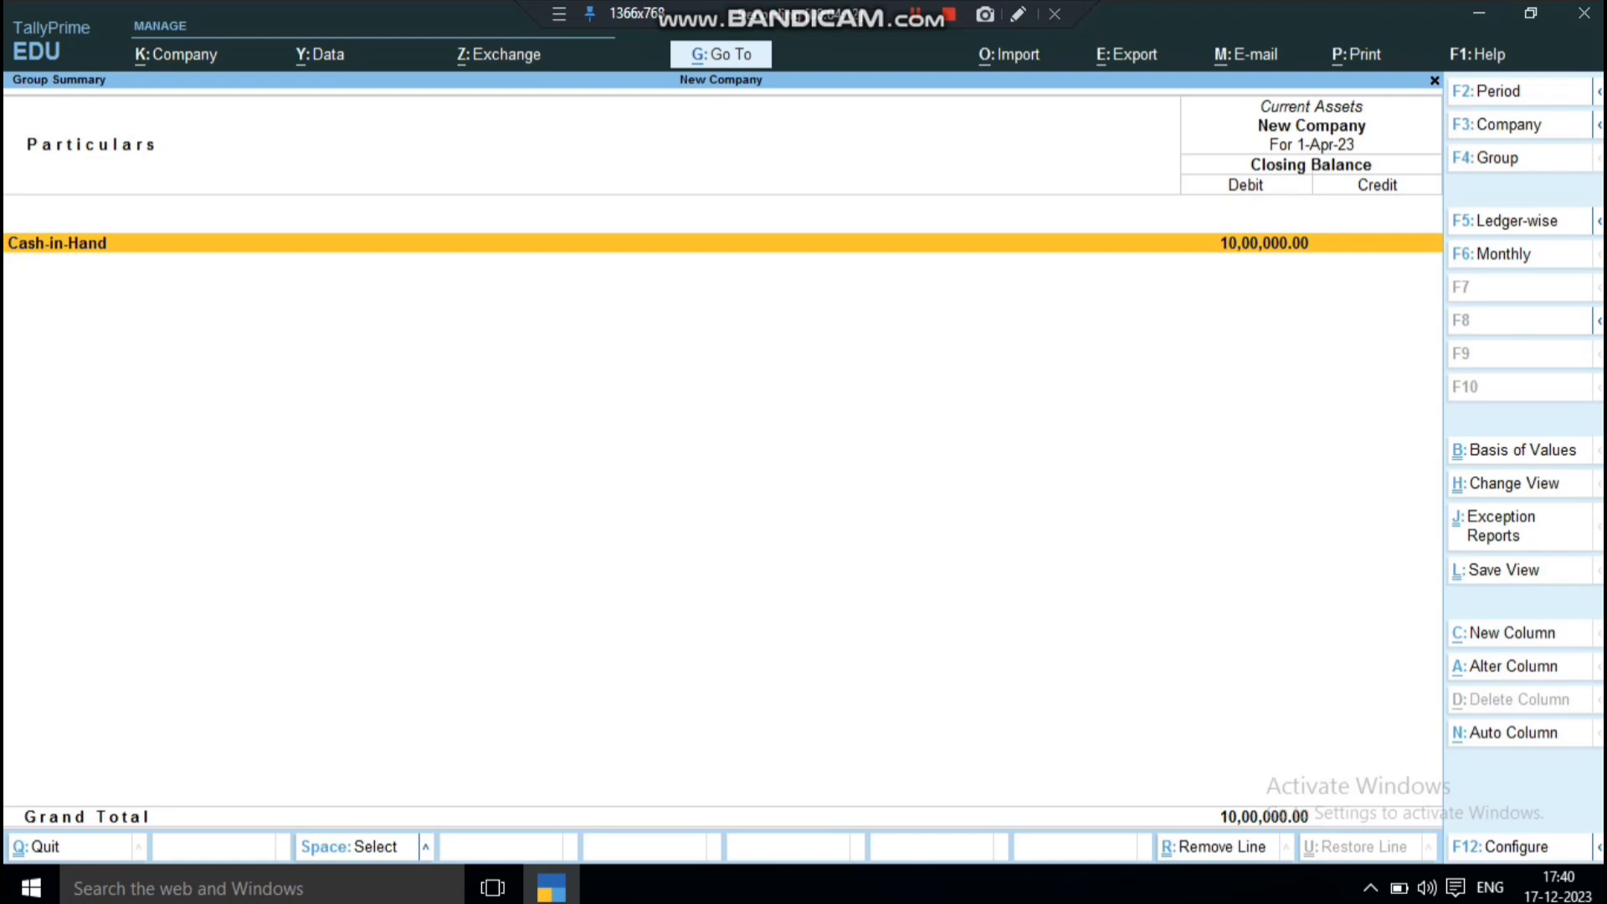
key("Return")
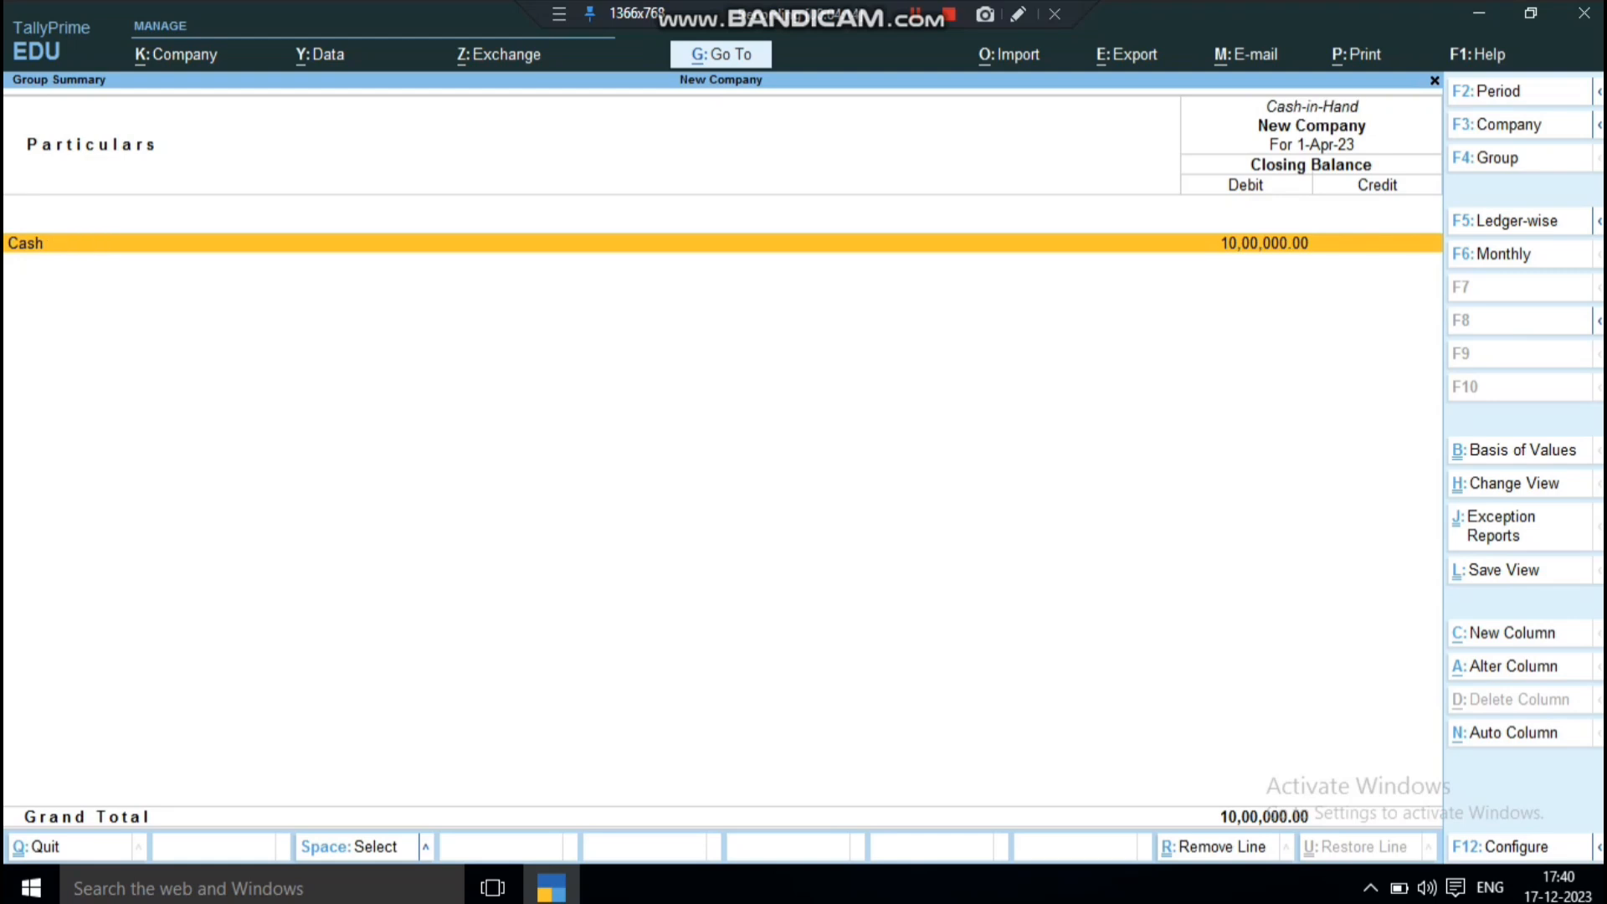
key("Escape")
key("Escape")
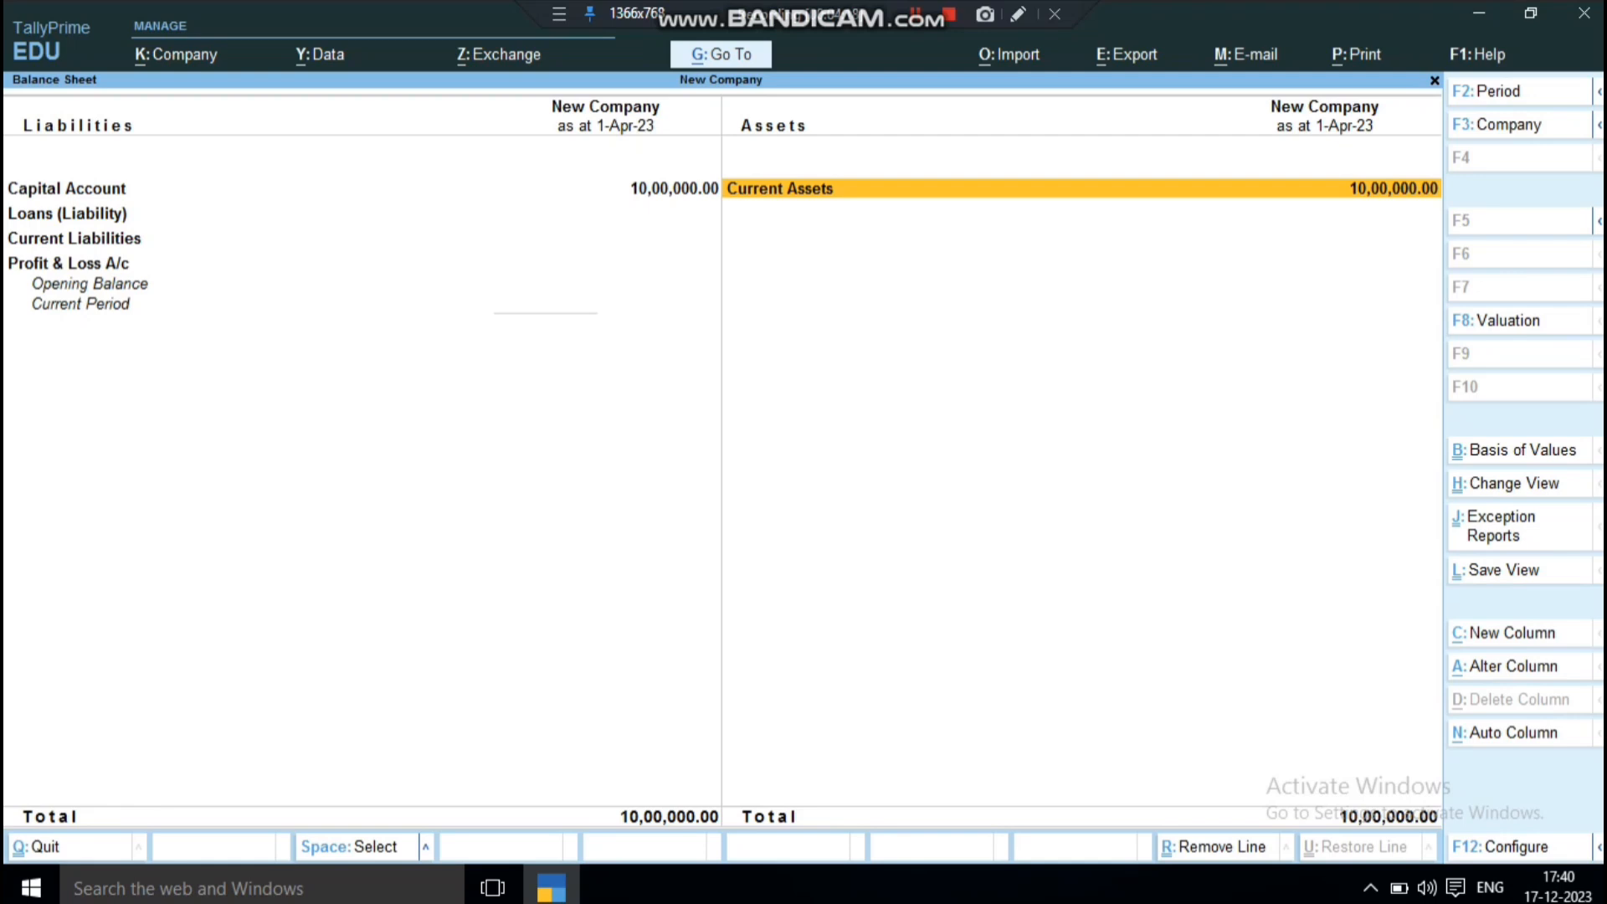
key("Escape")
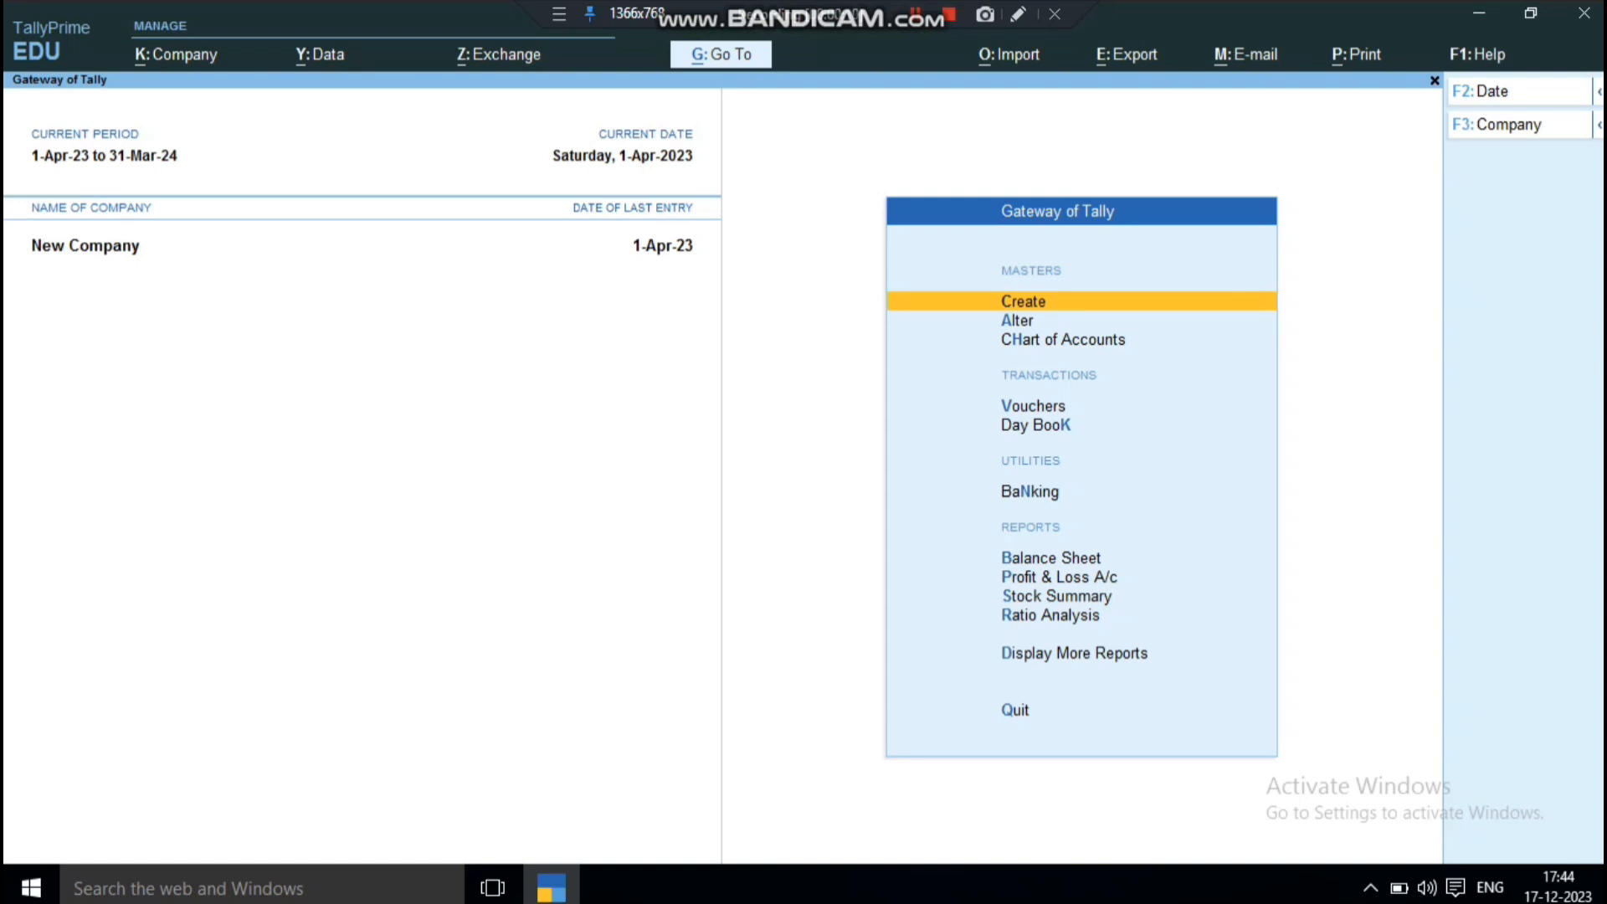
Step: Start a purchase voucher with Cash as the party account, blank receipt details and Purchase A/c as the purchase ledger
key("Down")
key("Down")
key("Down")
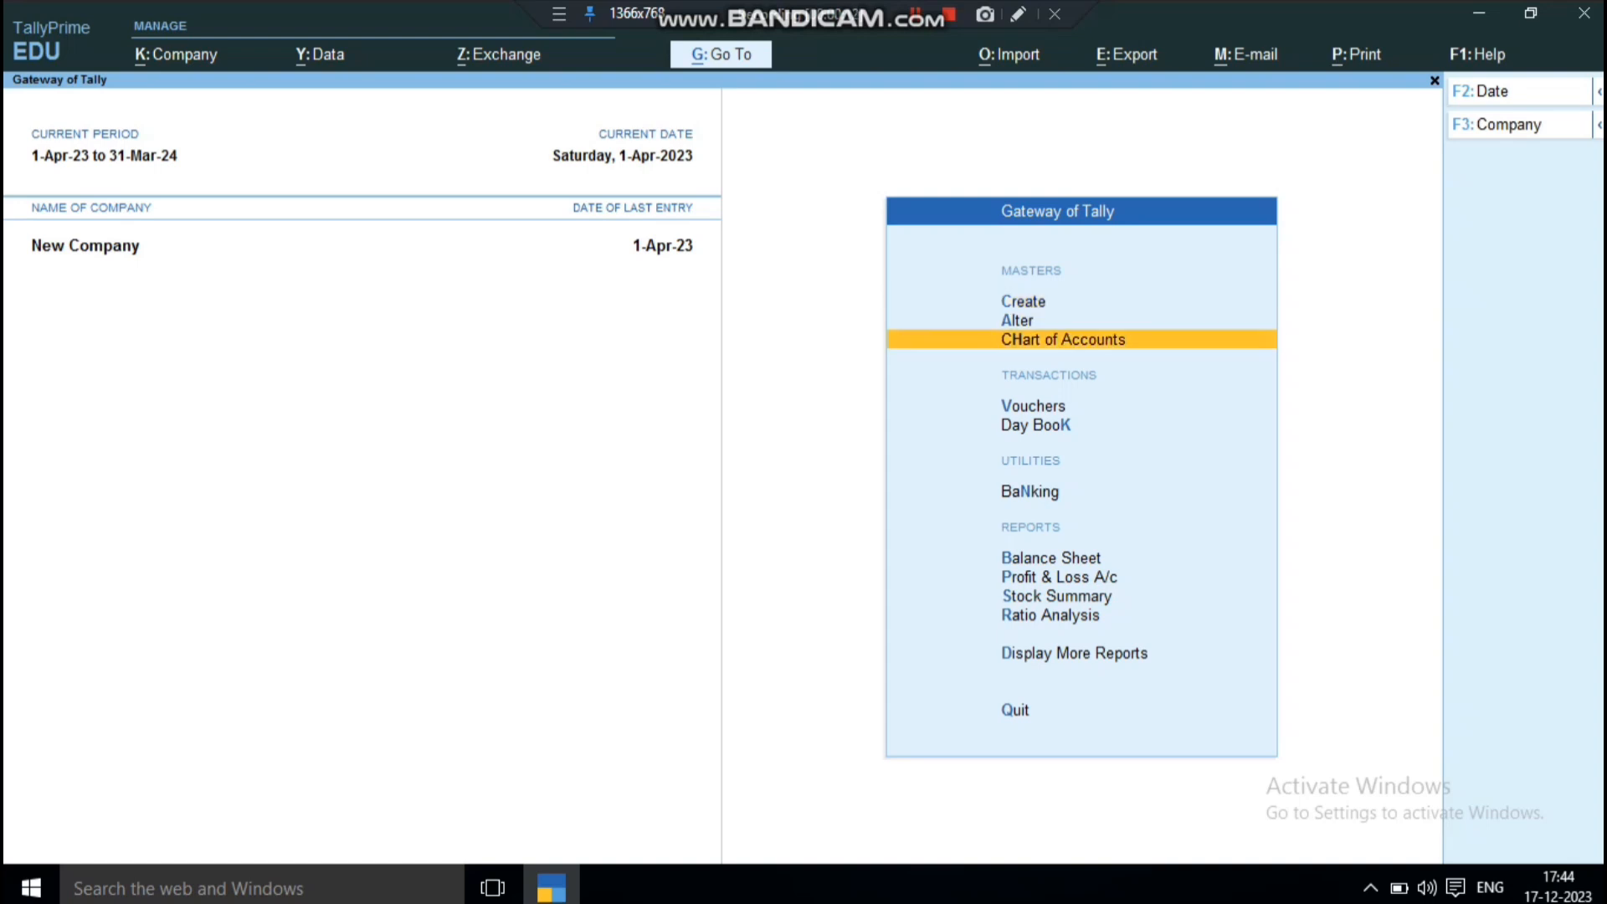
key("Return")
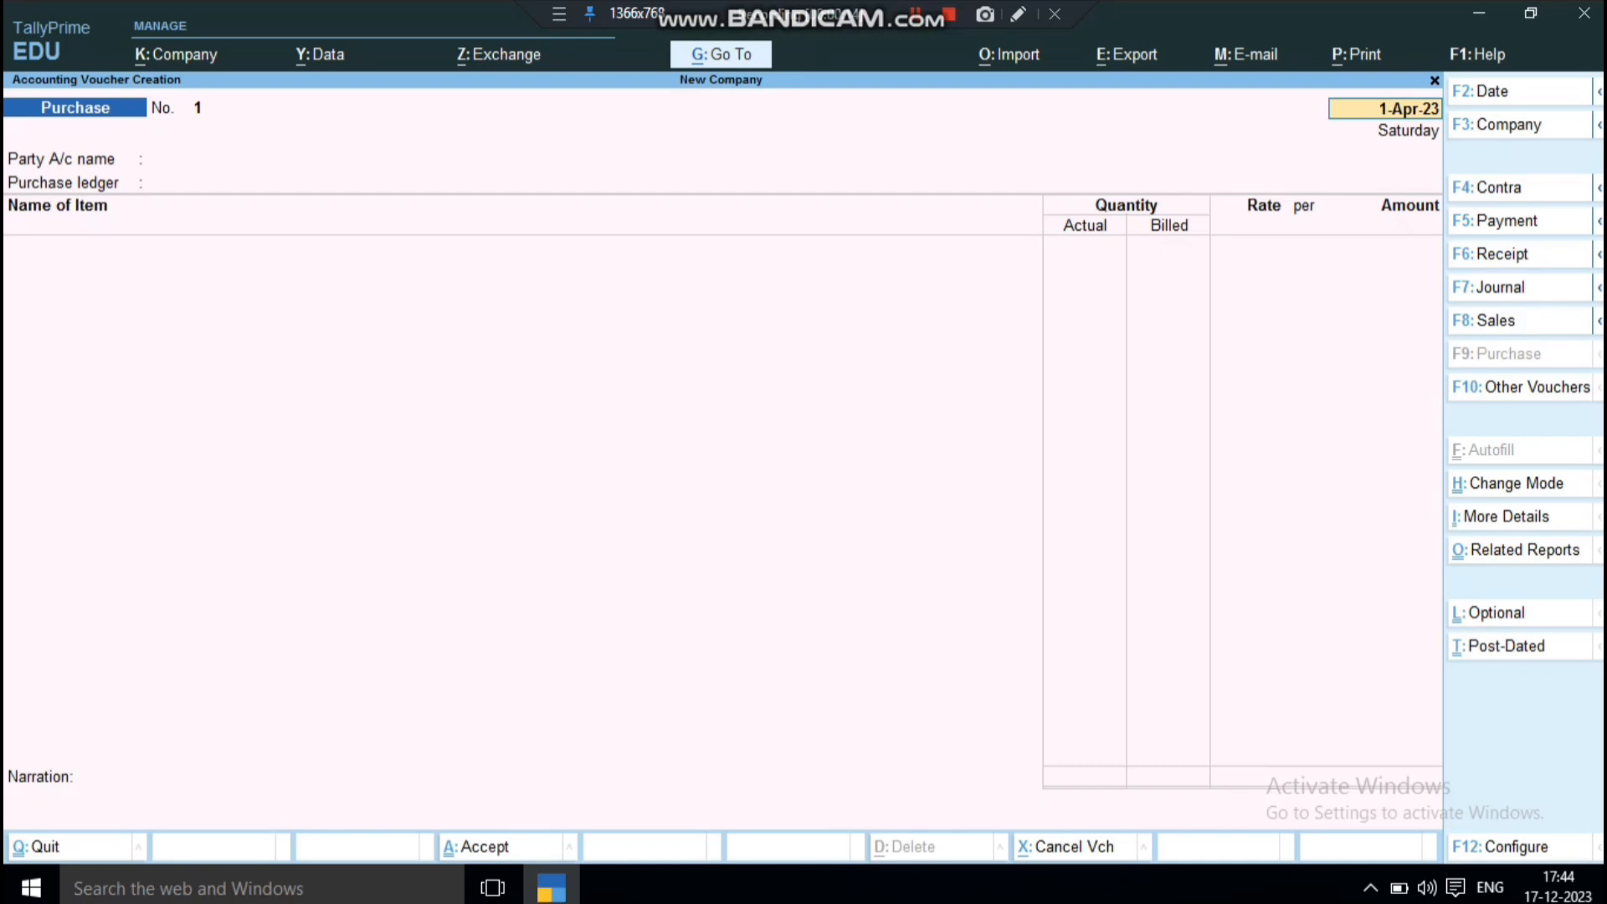
key("Return")
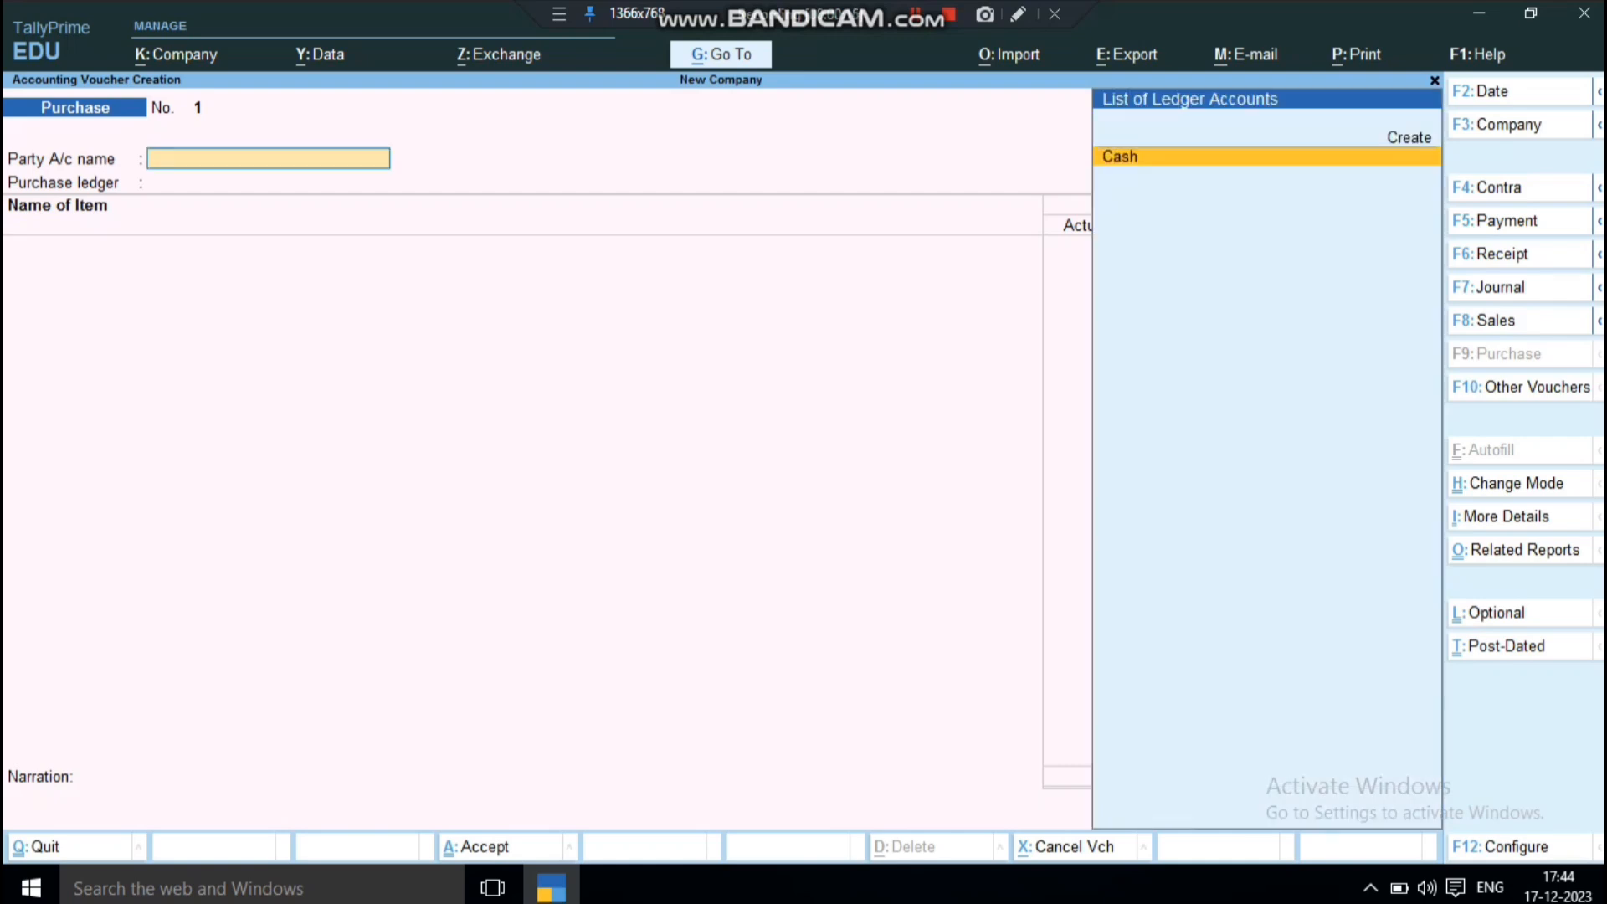
key("Return")
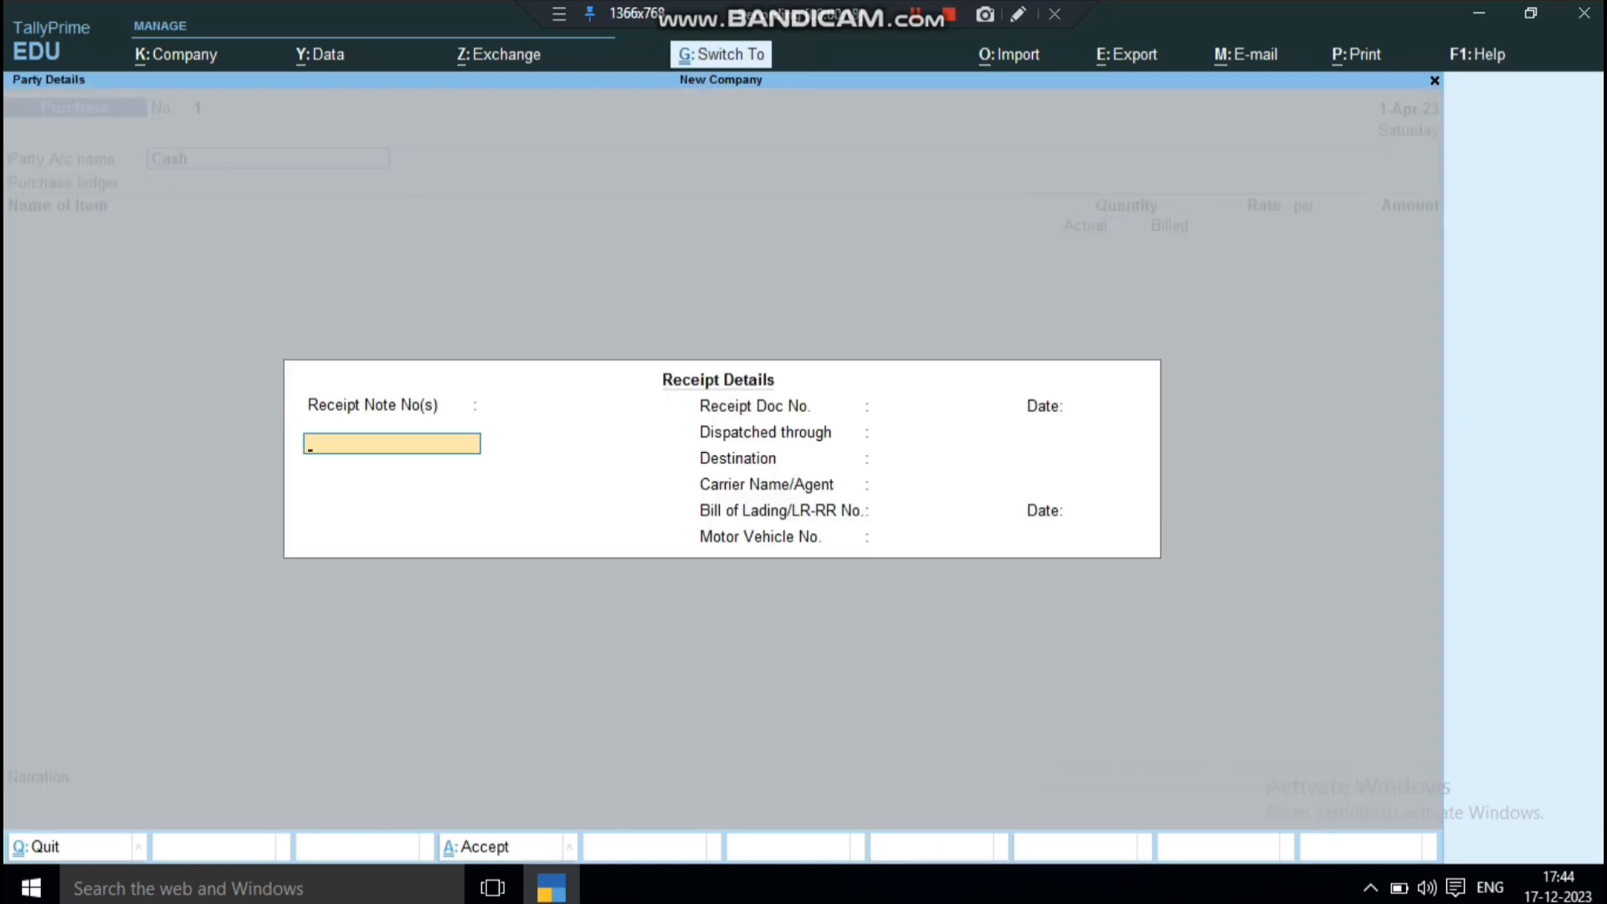
key("ctrl+a")
key("Return")
key("Return")
key("Return")
key("ctrl+a")
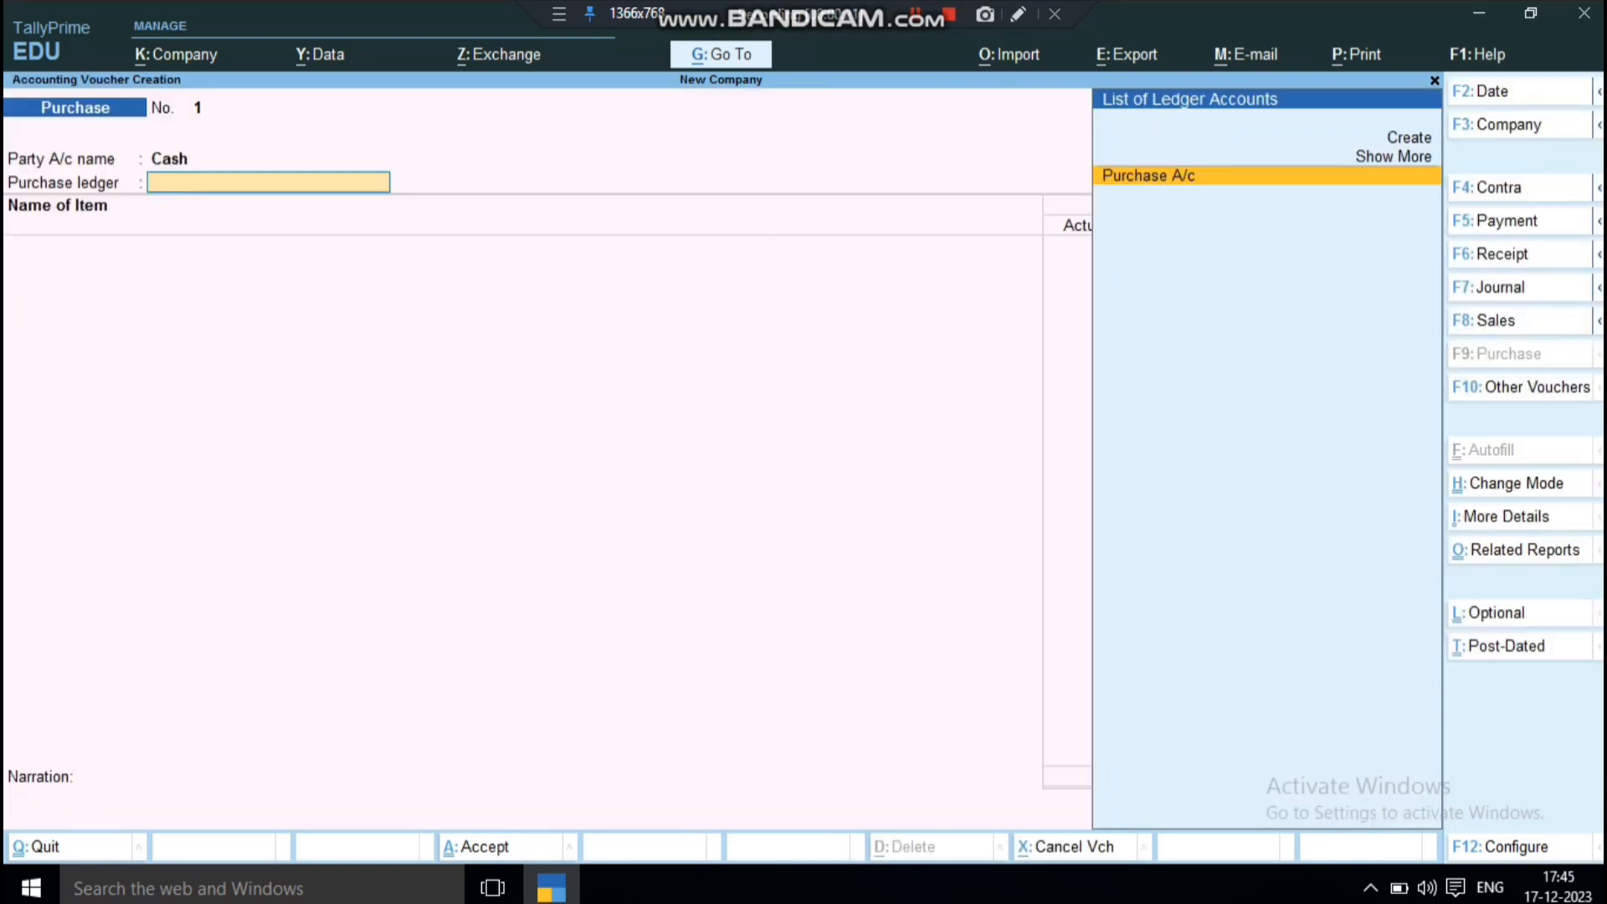
key("Return")
Step: Add 10 pcs of Vivo V21 at a rate of 15,000 to the purchase voucher, then save and leave it
key("Down")
key("Down")
key("Return")
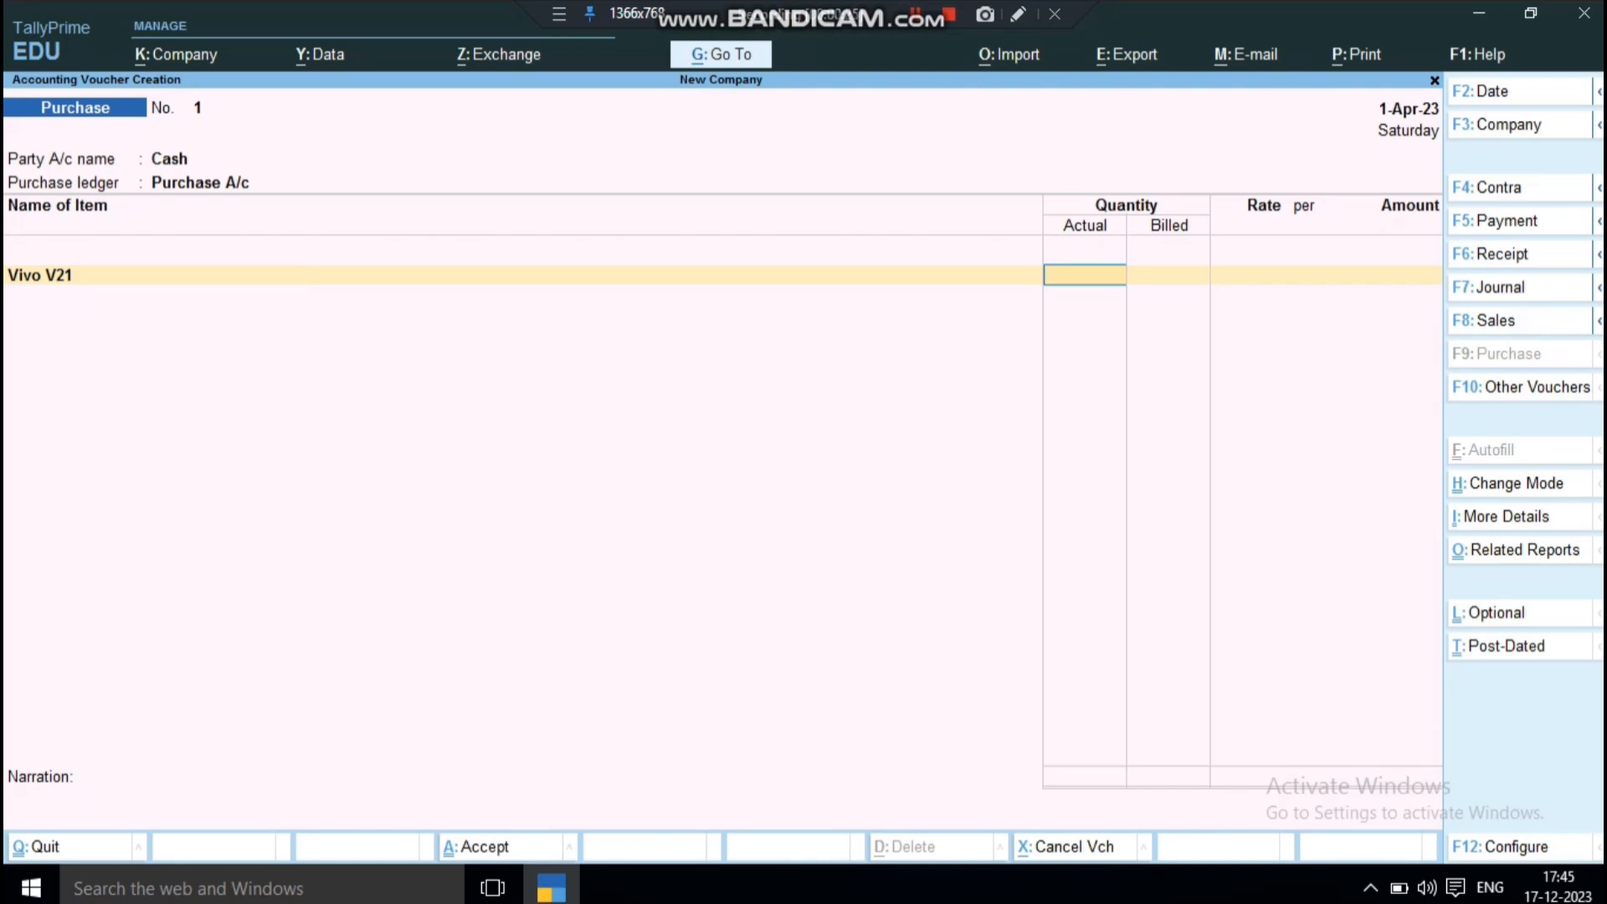
type("10")
key("Return")
key("Return")
type("15,00")
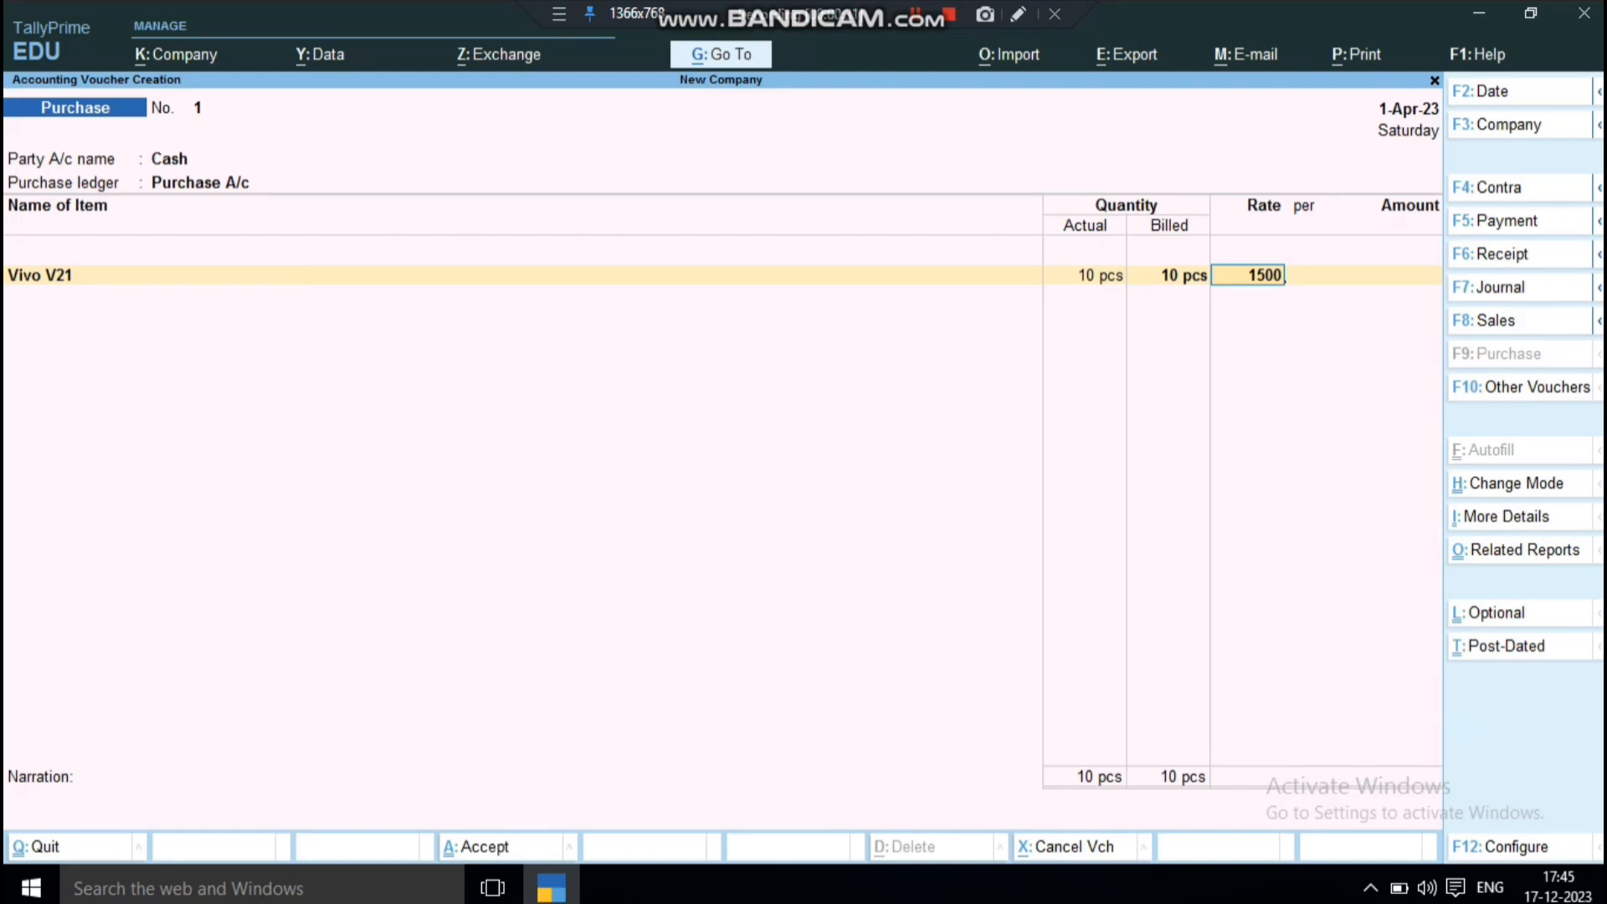
type("0")
key("Return")
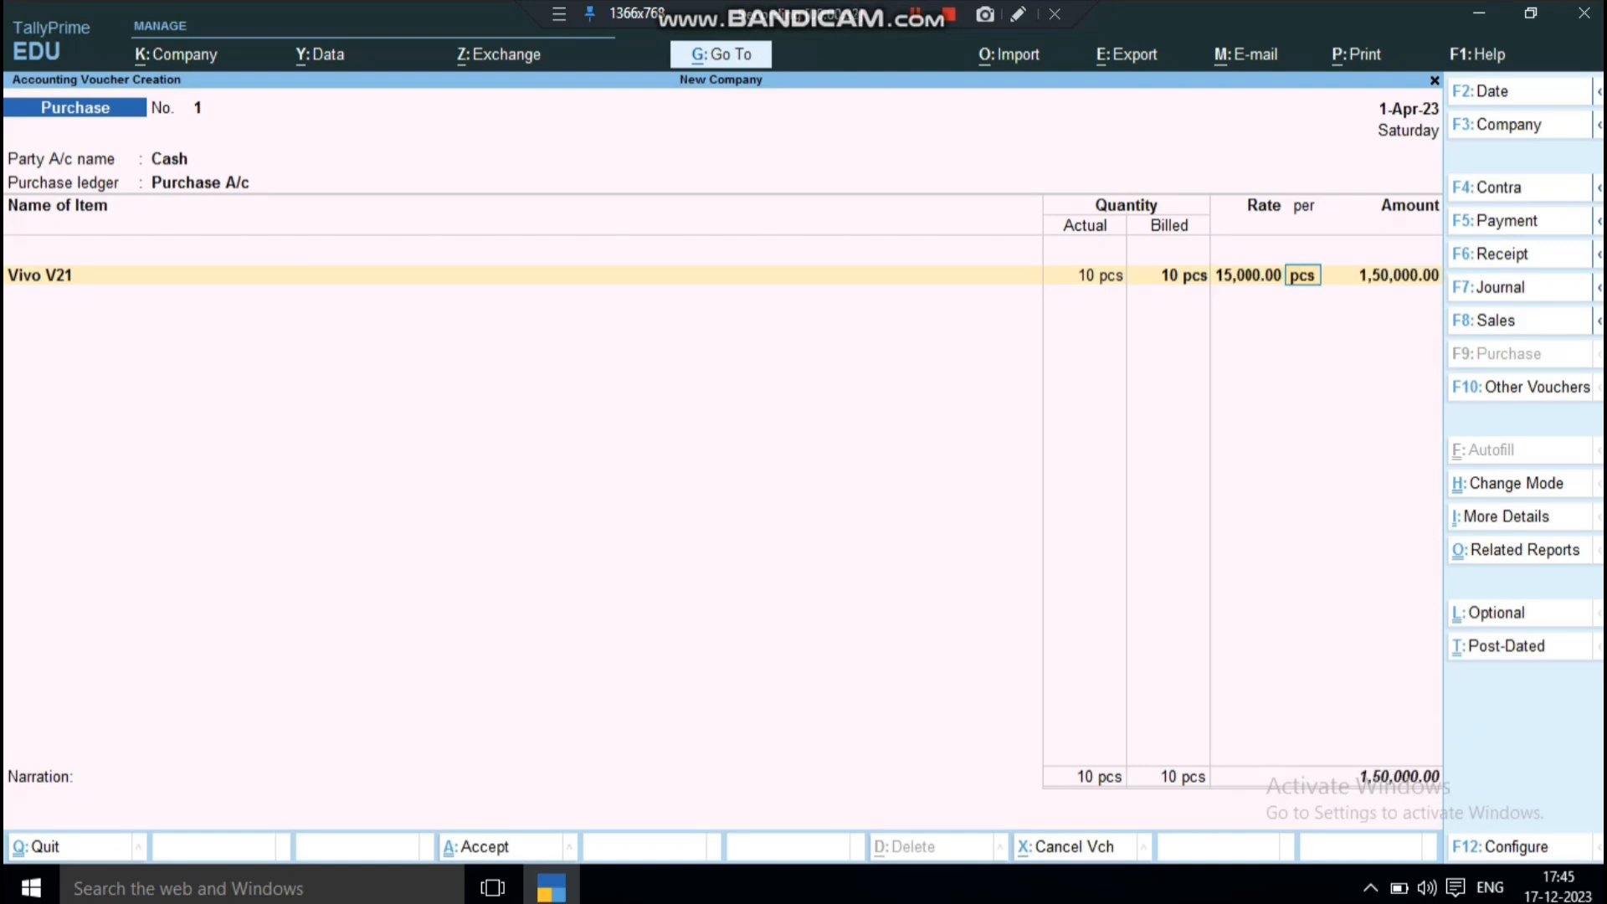
key("Return")
key("ctrl+a")
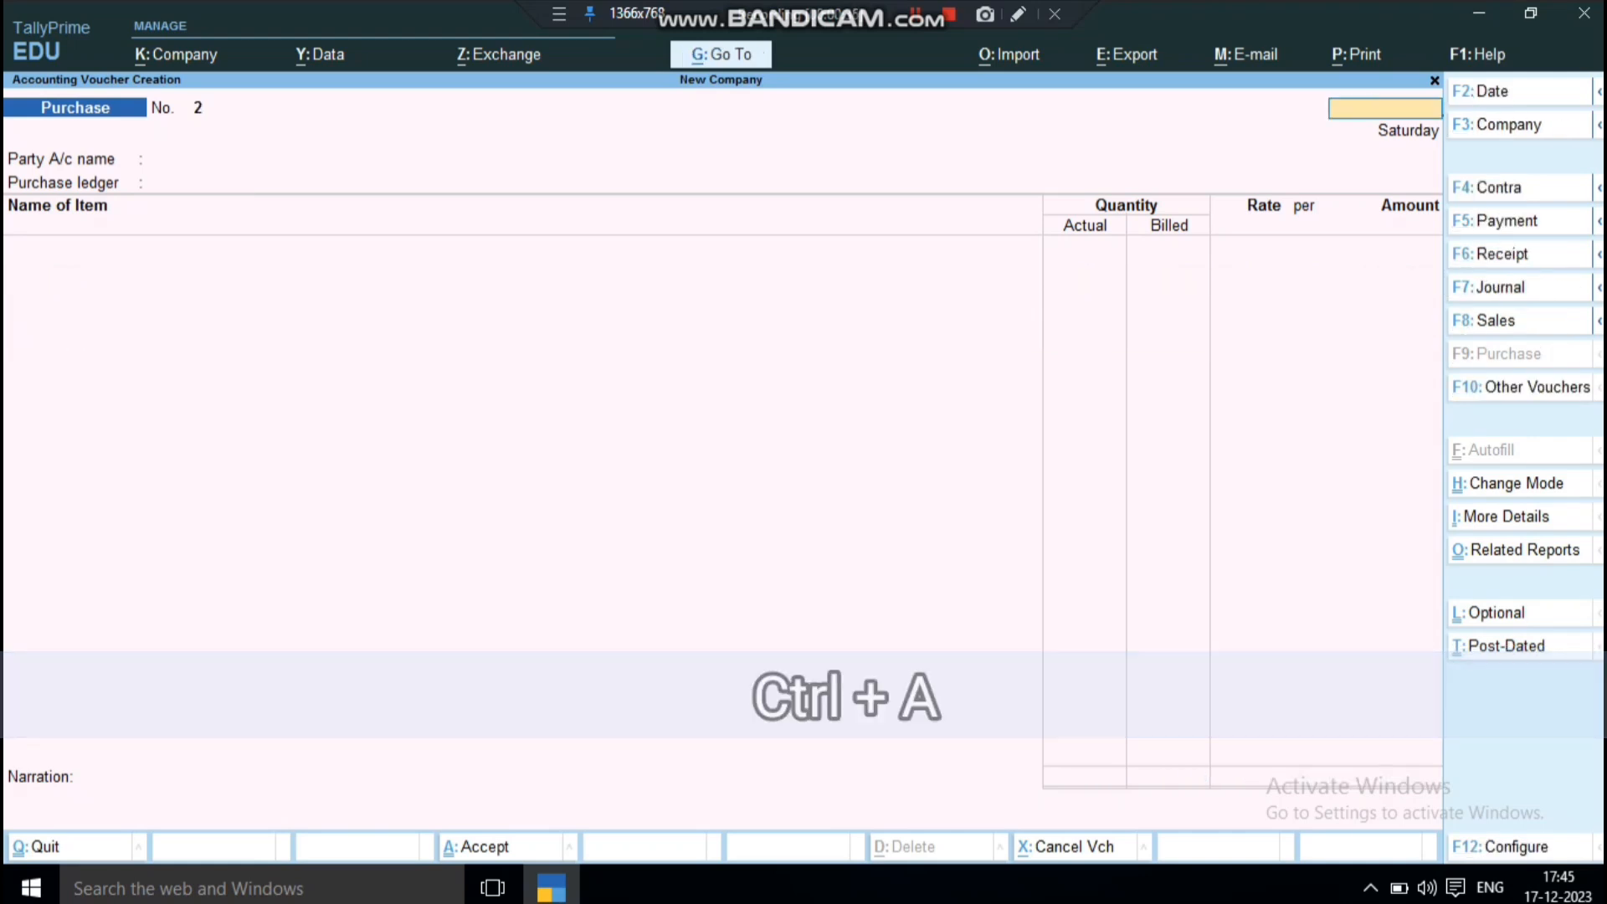
key("Escape")
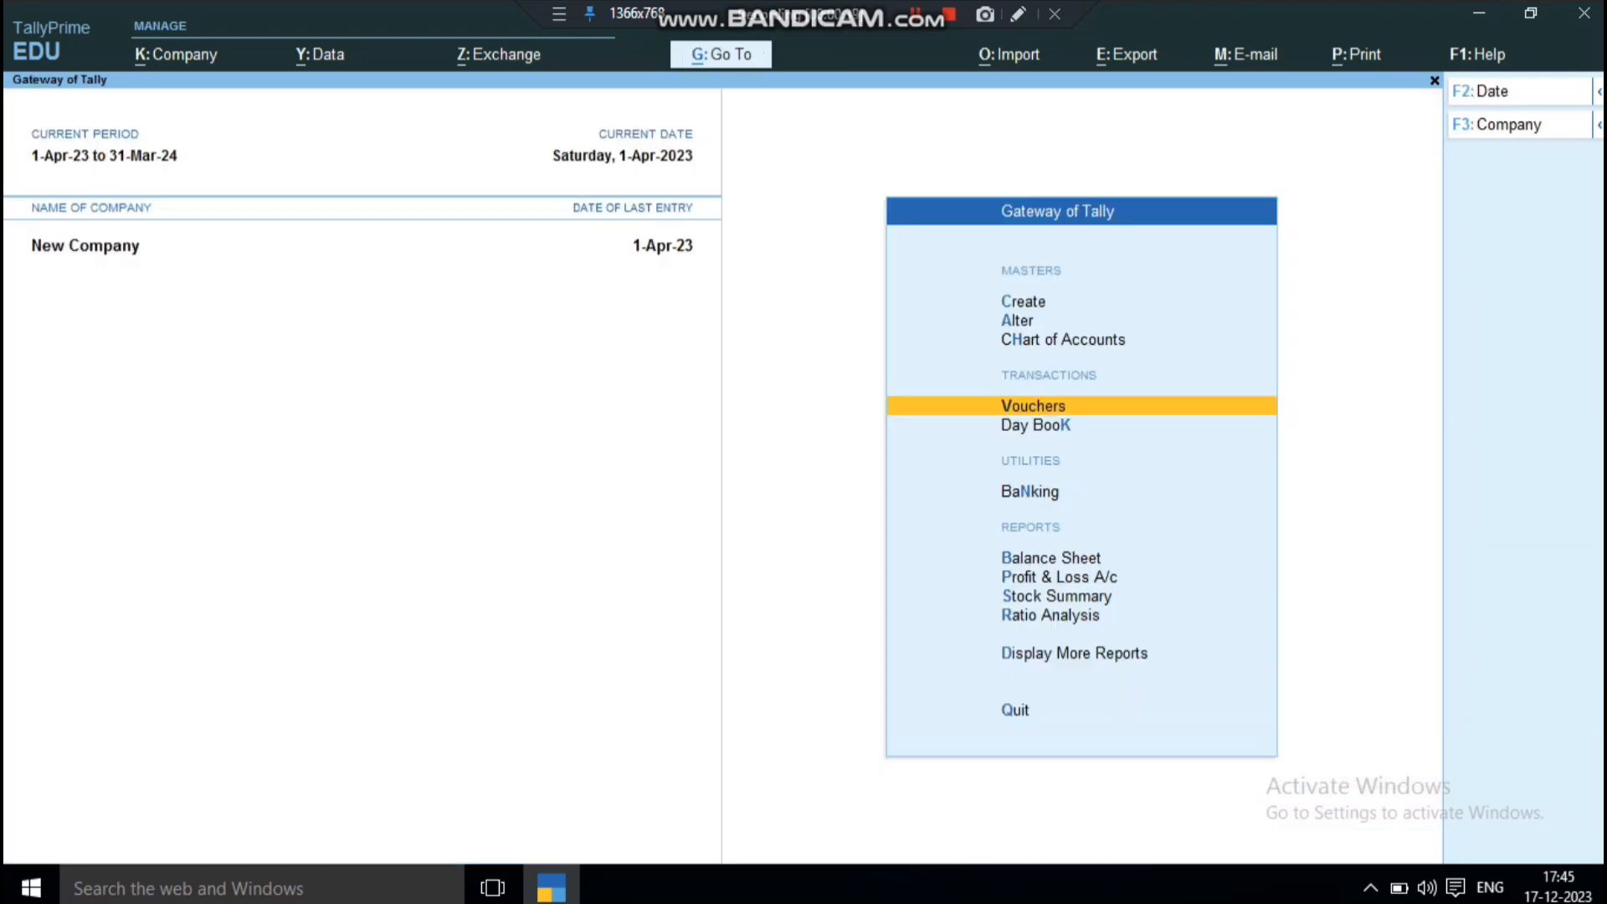
Step: Open the Balance Sheet and examine the Cash-in-Hand balance under Current Assets
key("Down")
key("Down")
key("Down")
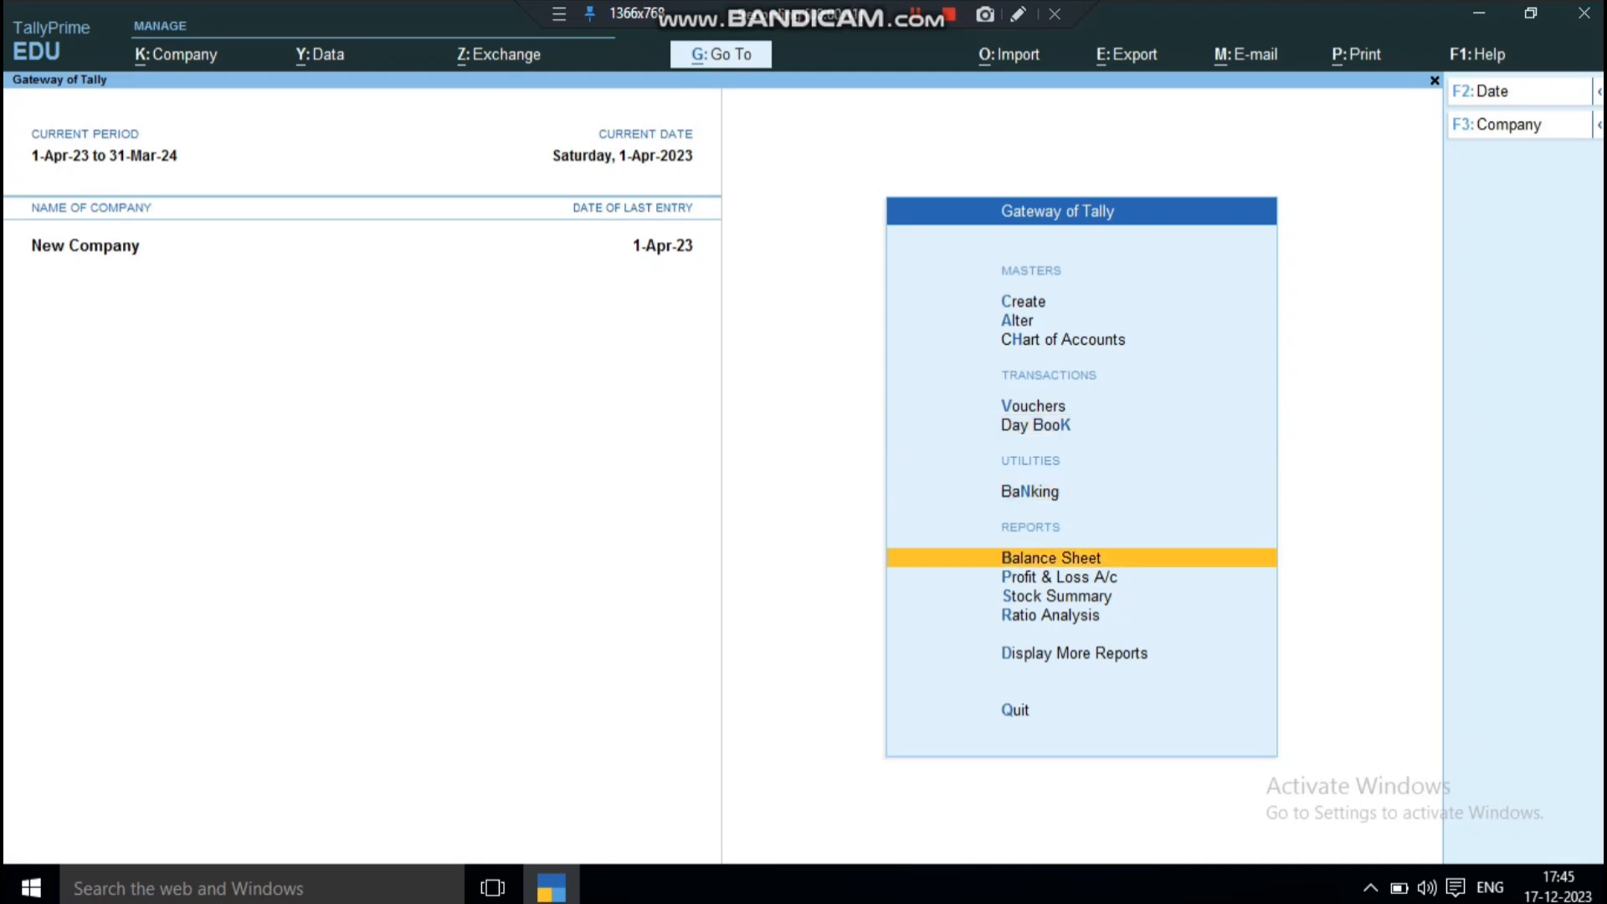
key("Return")
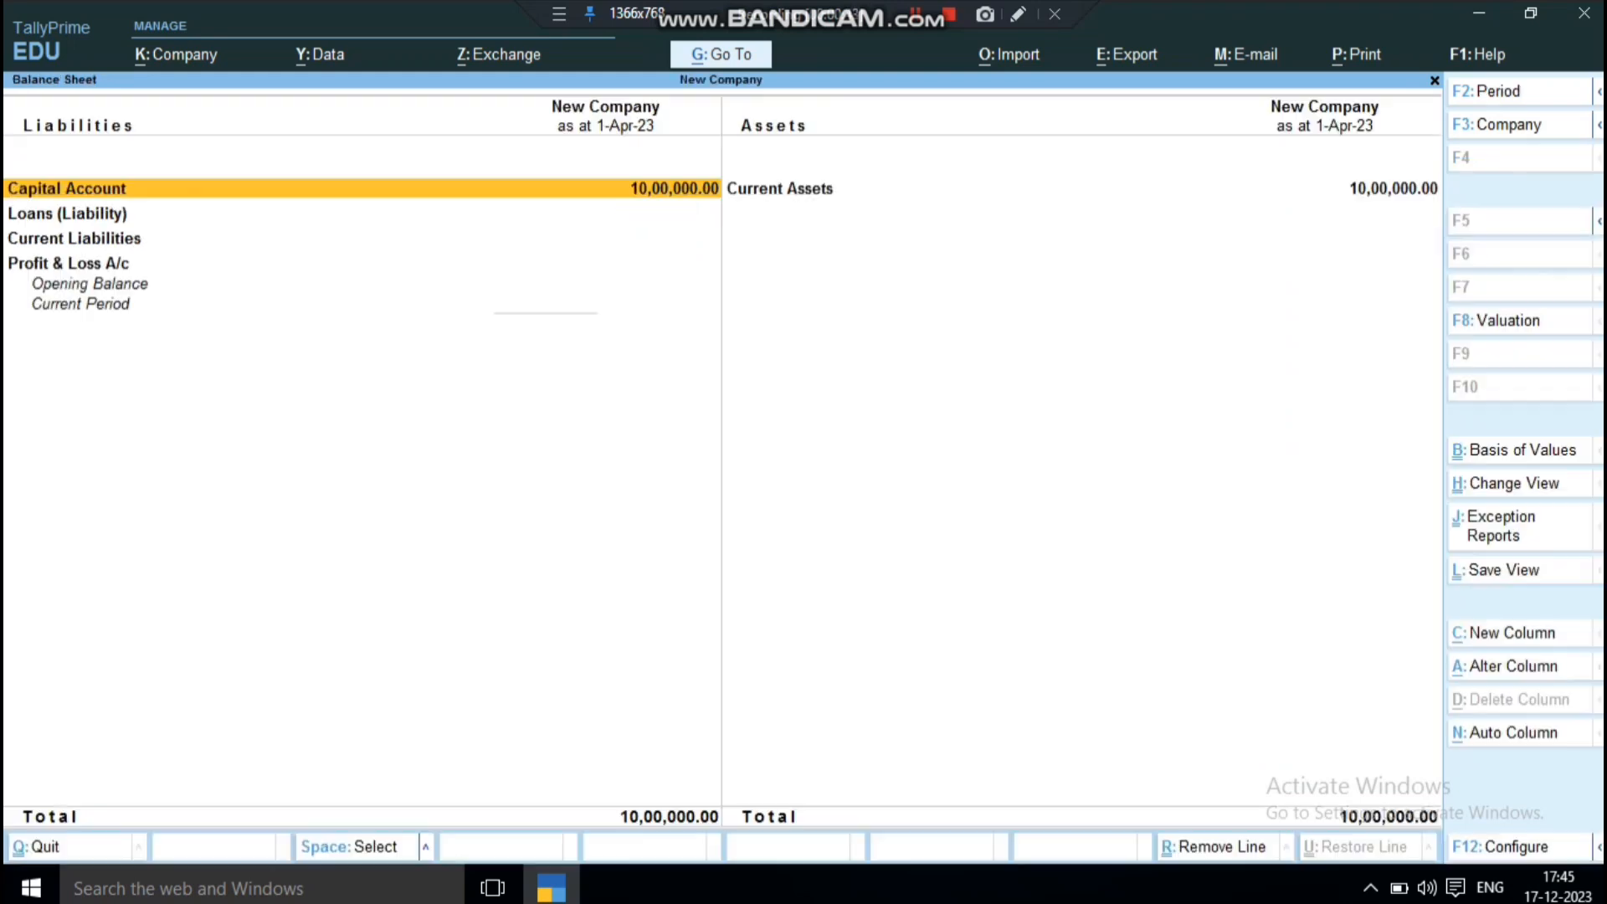
key("Right")
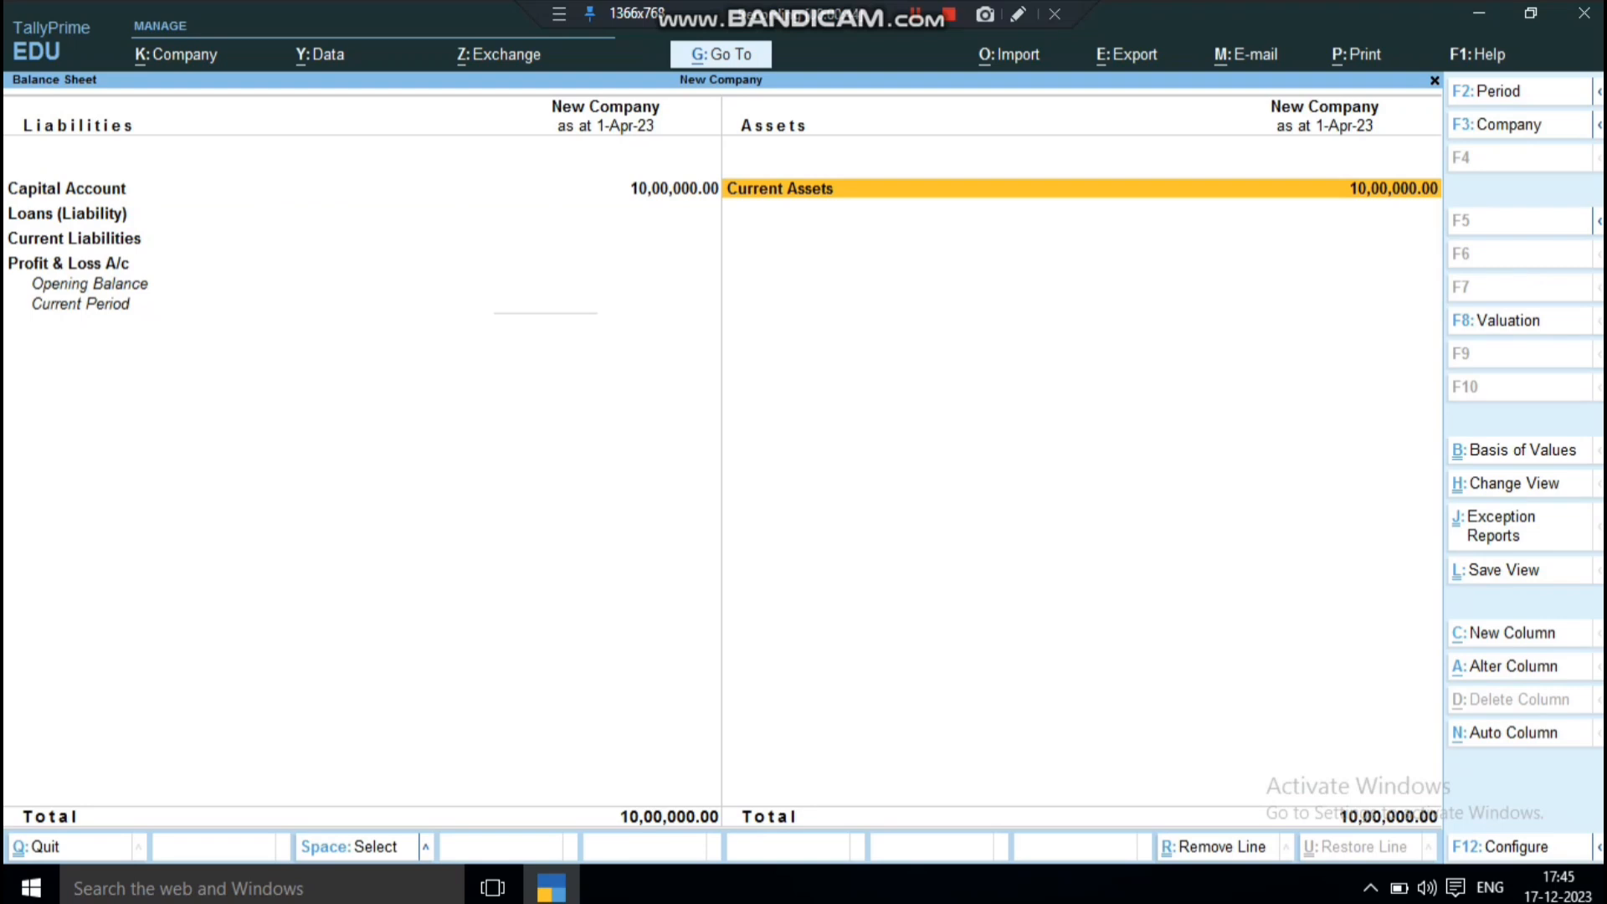
key("Return")
key("Down")
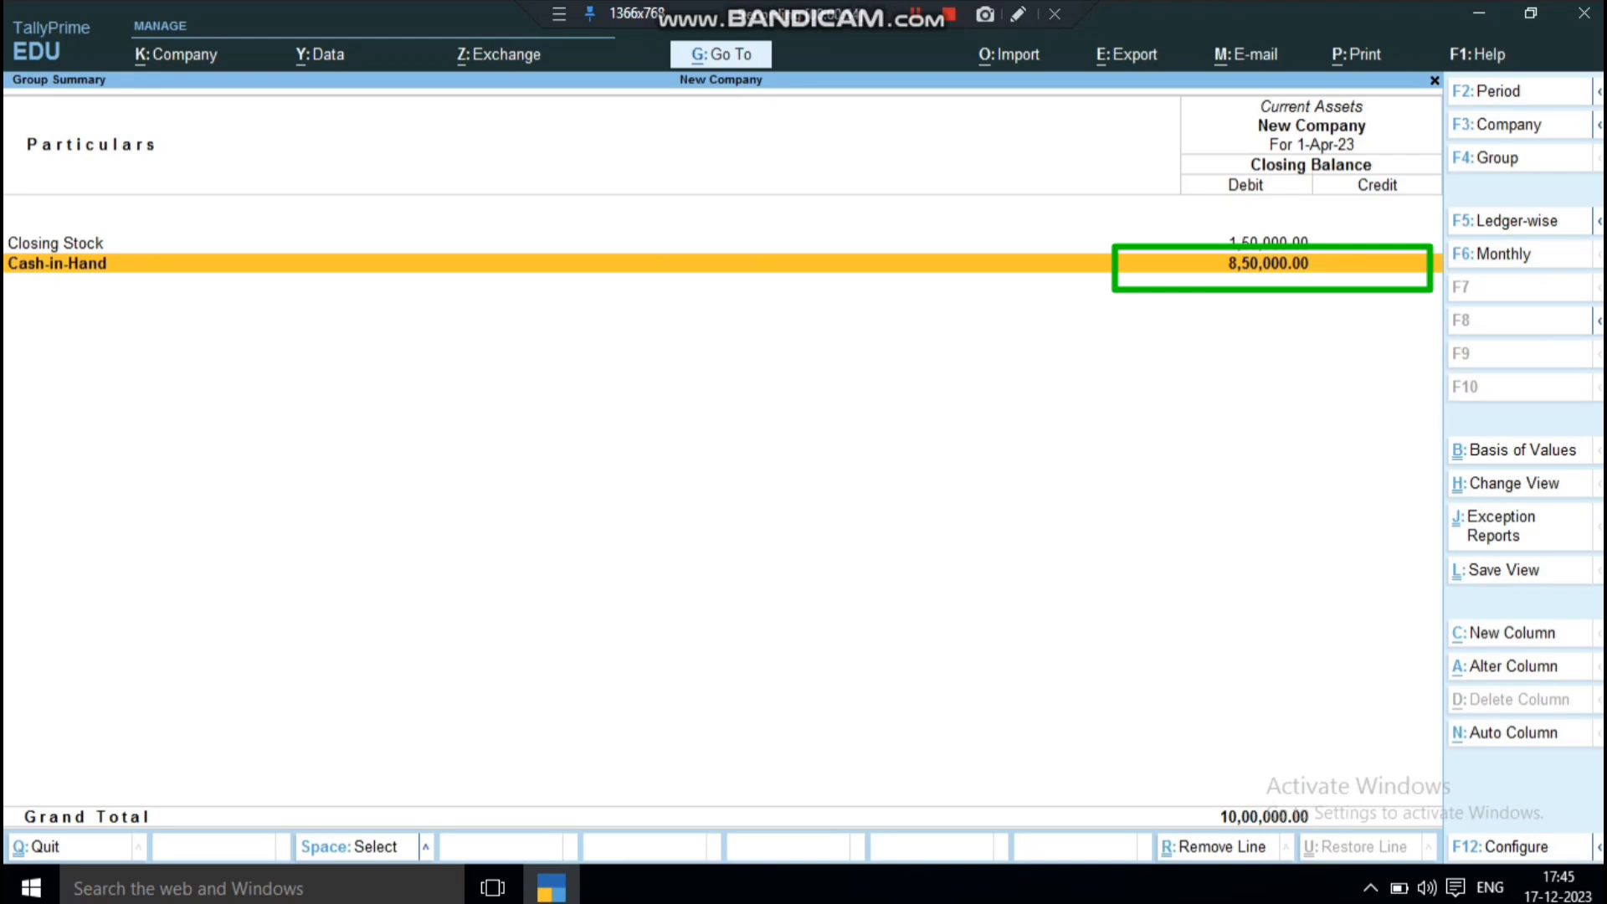
Step: Examine Closing Stock down to the items of the Vivo stock group, and return to the Gateway of Tally
key("Up")
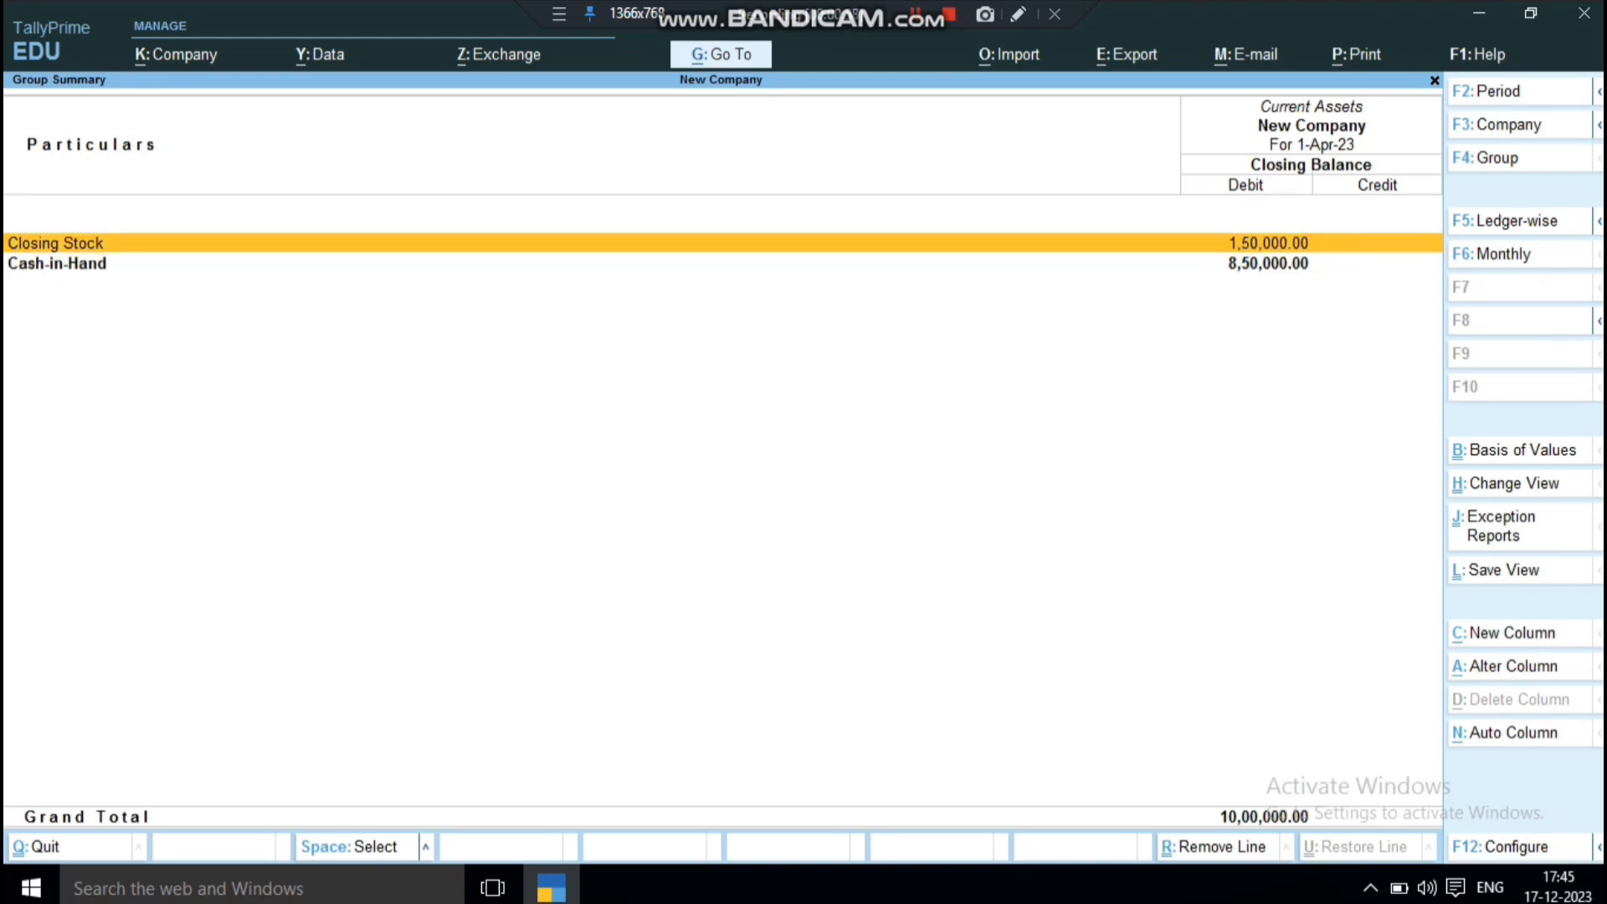
key("Return")
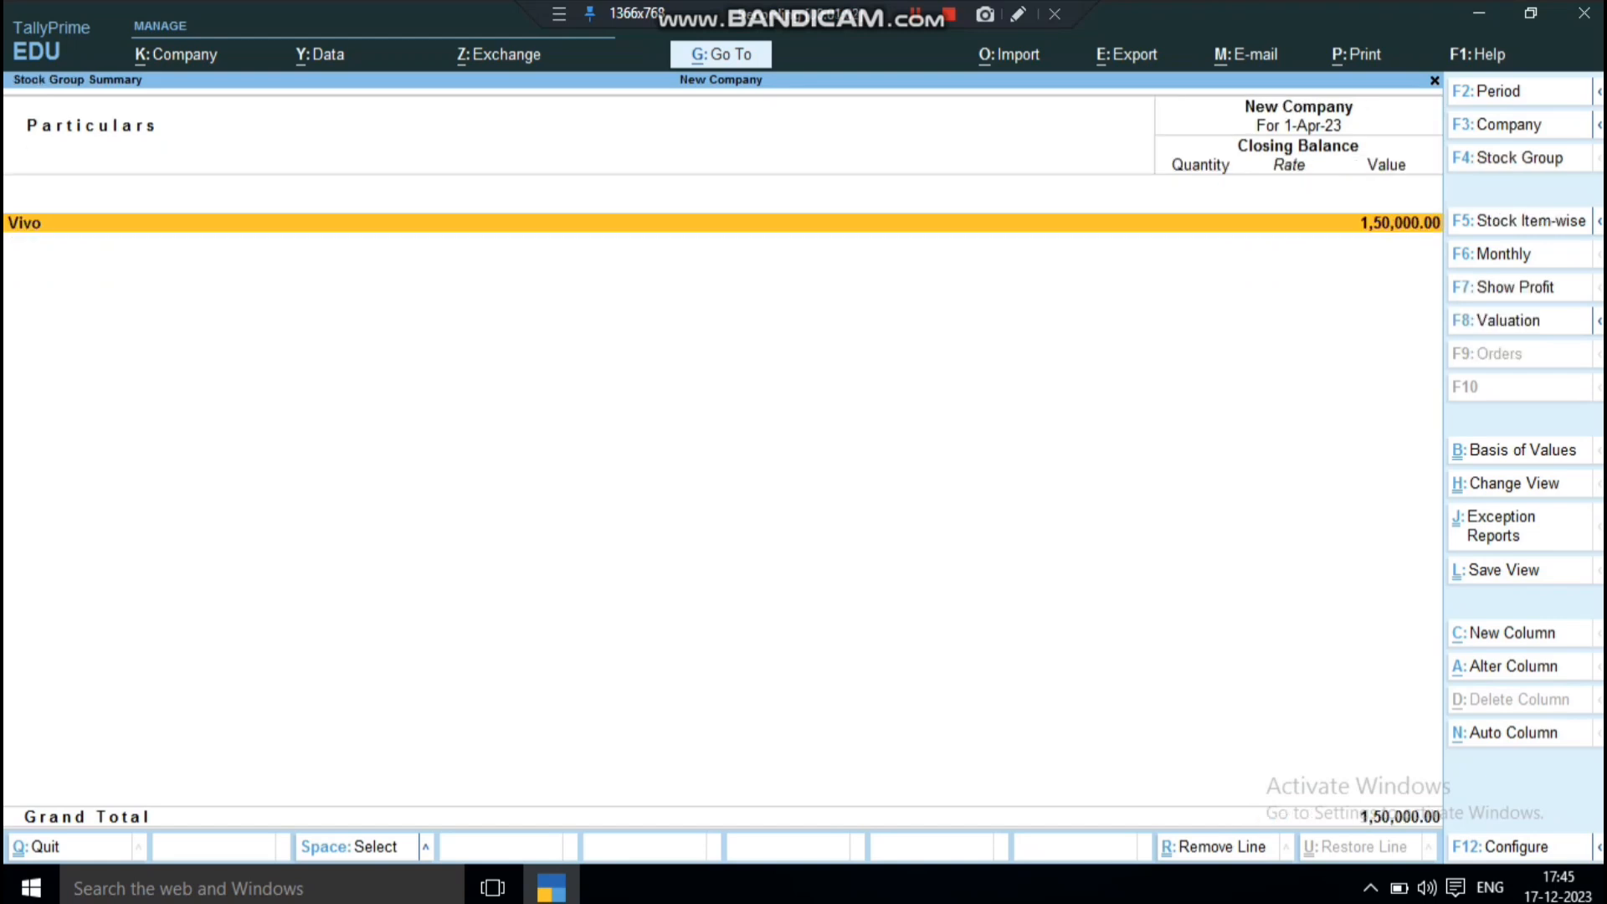
key("Return")
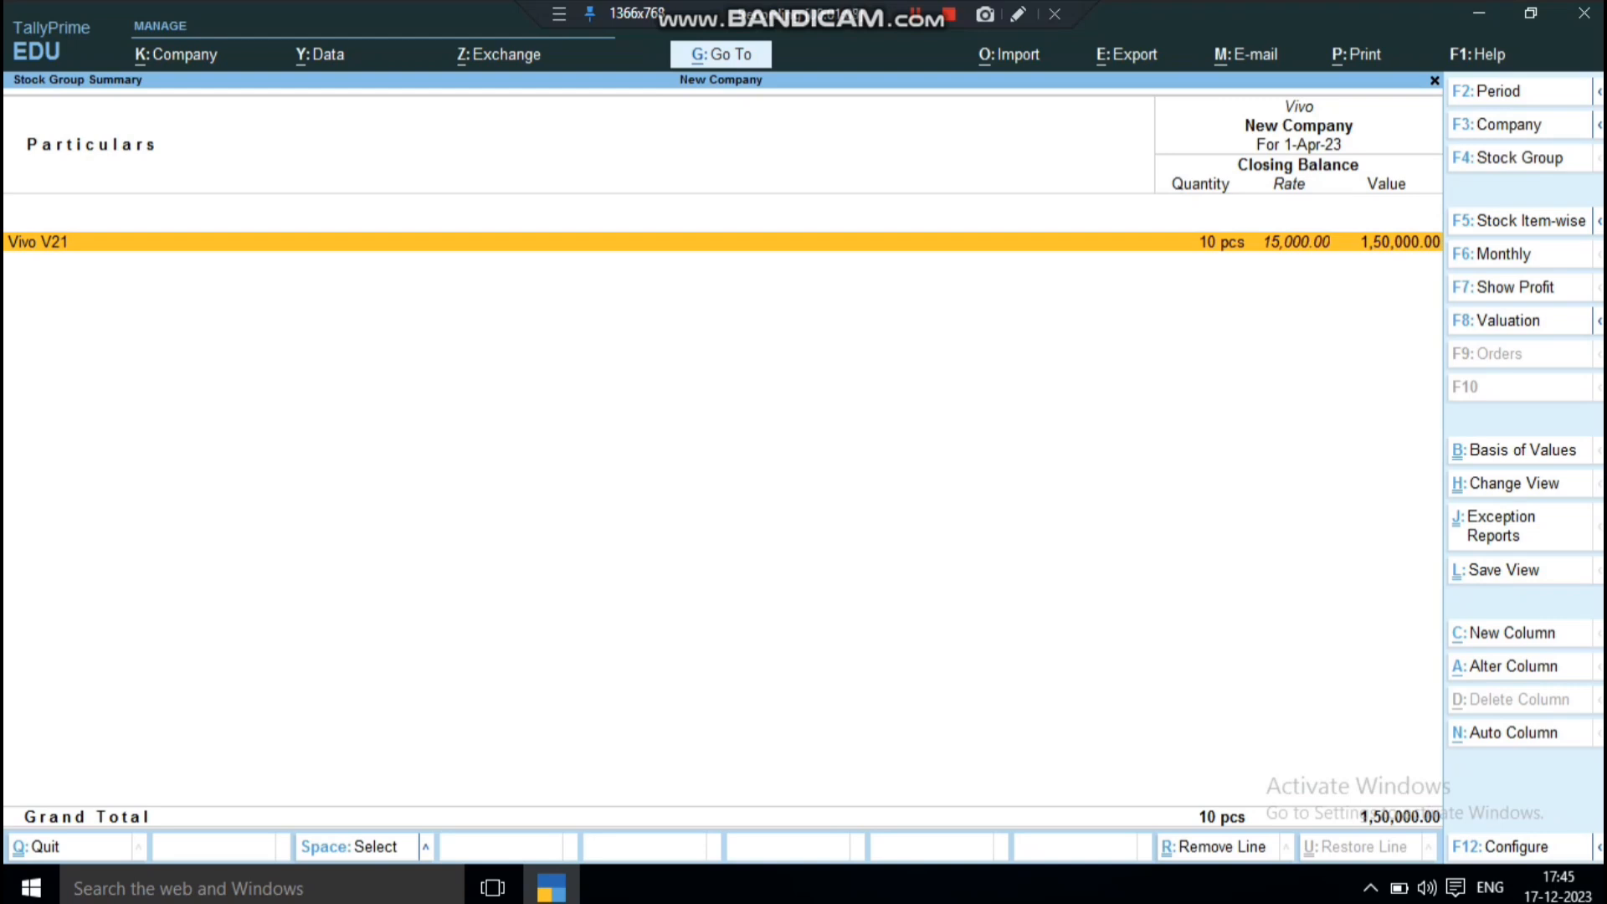
key("Escape")
key("Escape")
key("Escape")
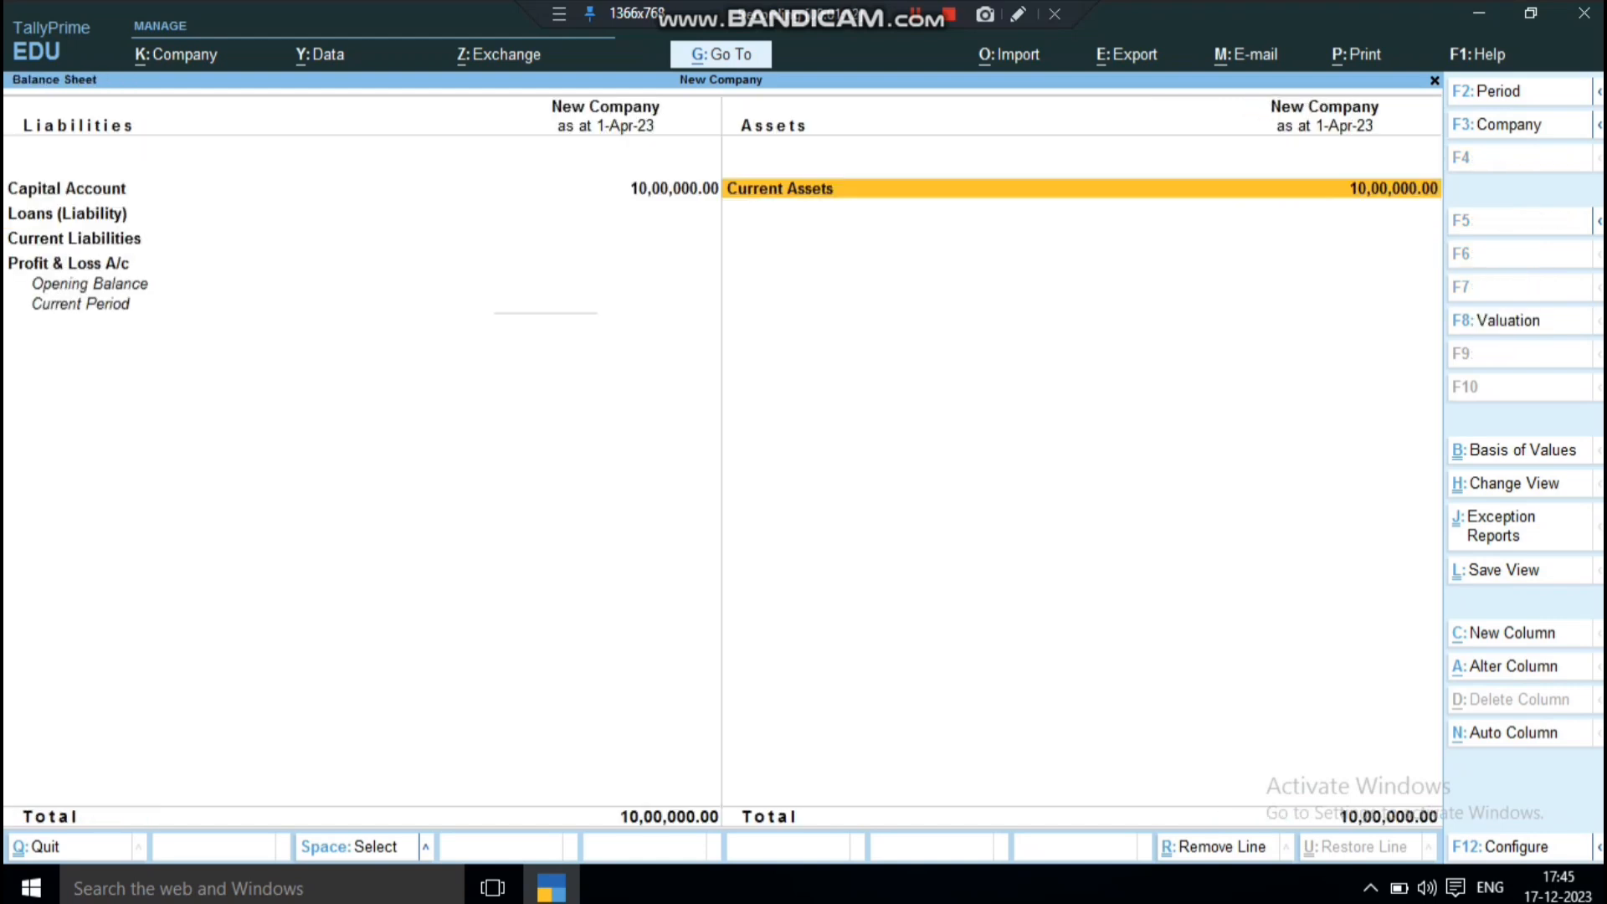
key("Escape")
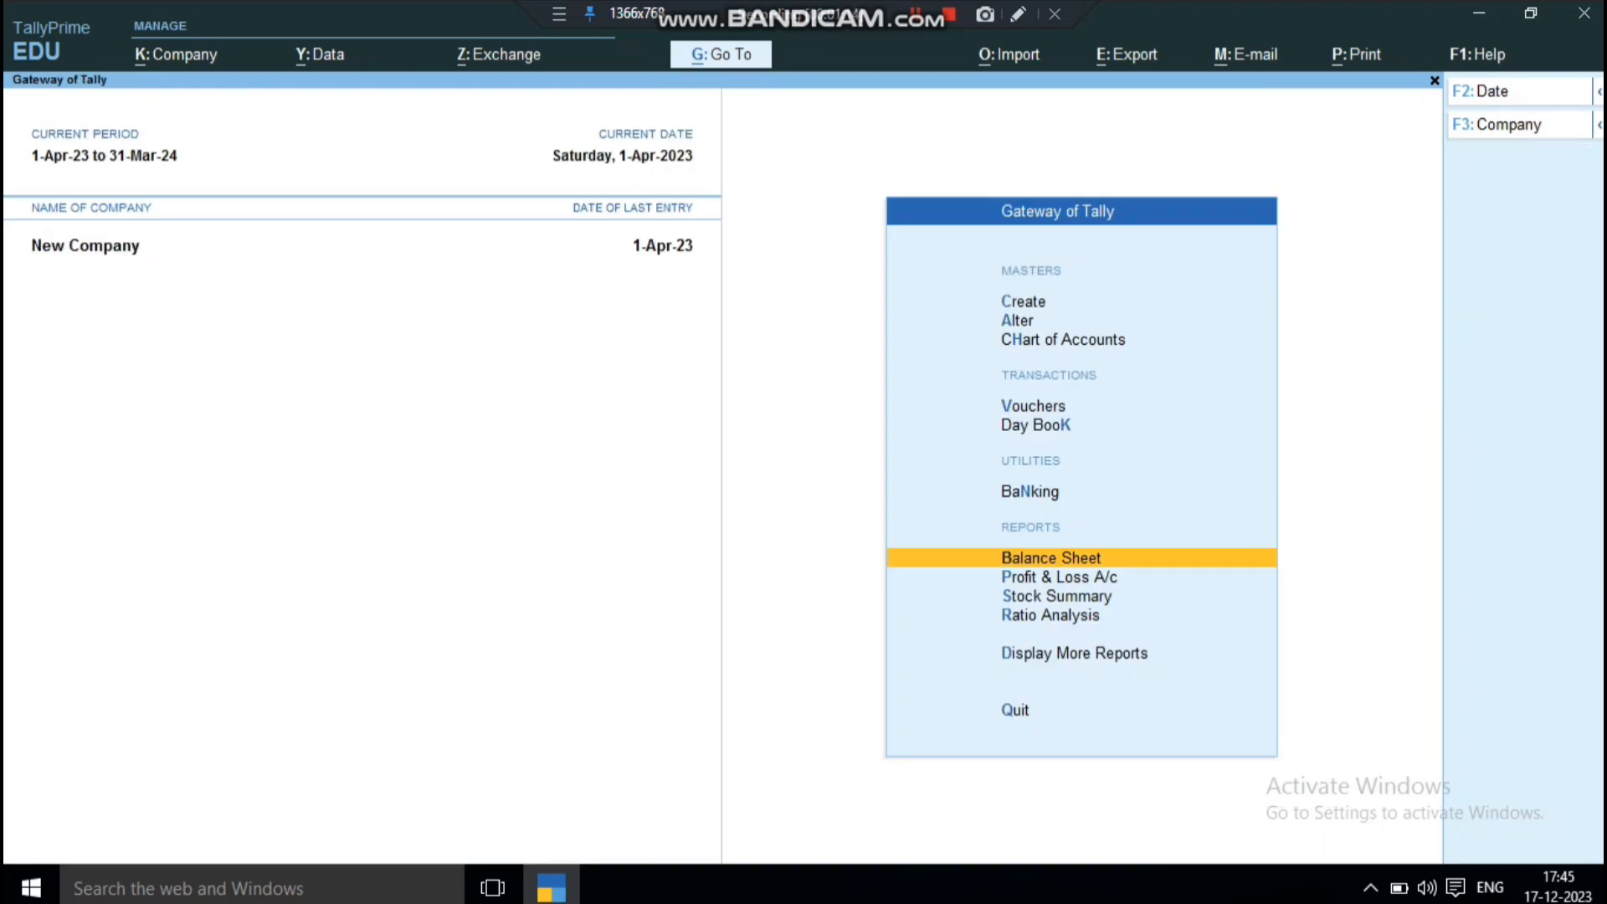
Step: Start a sales voucher with Cash as the party account and accept the party and dispatch details without entries
key("Up")
key("Up")
key("Up")
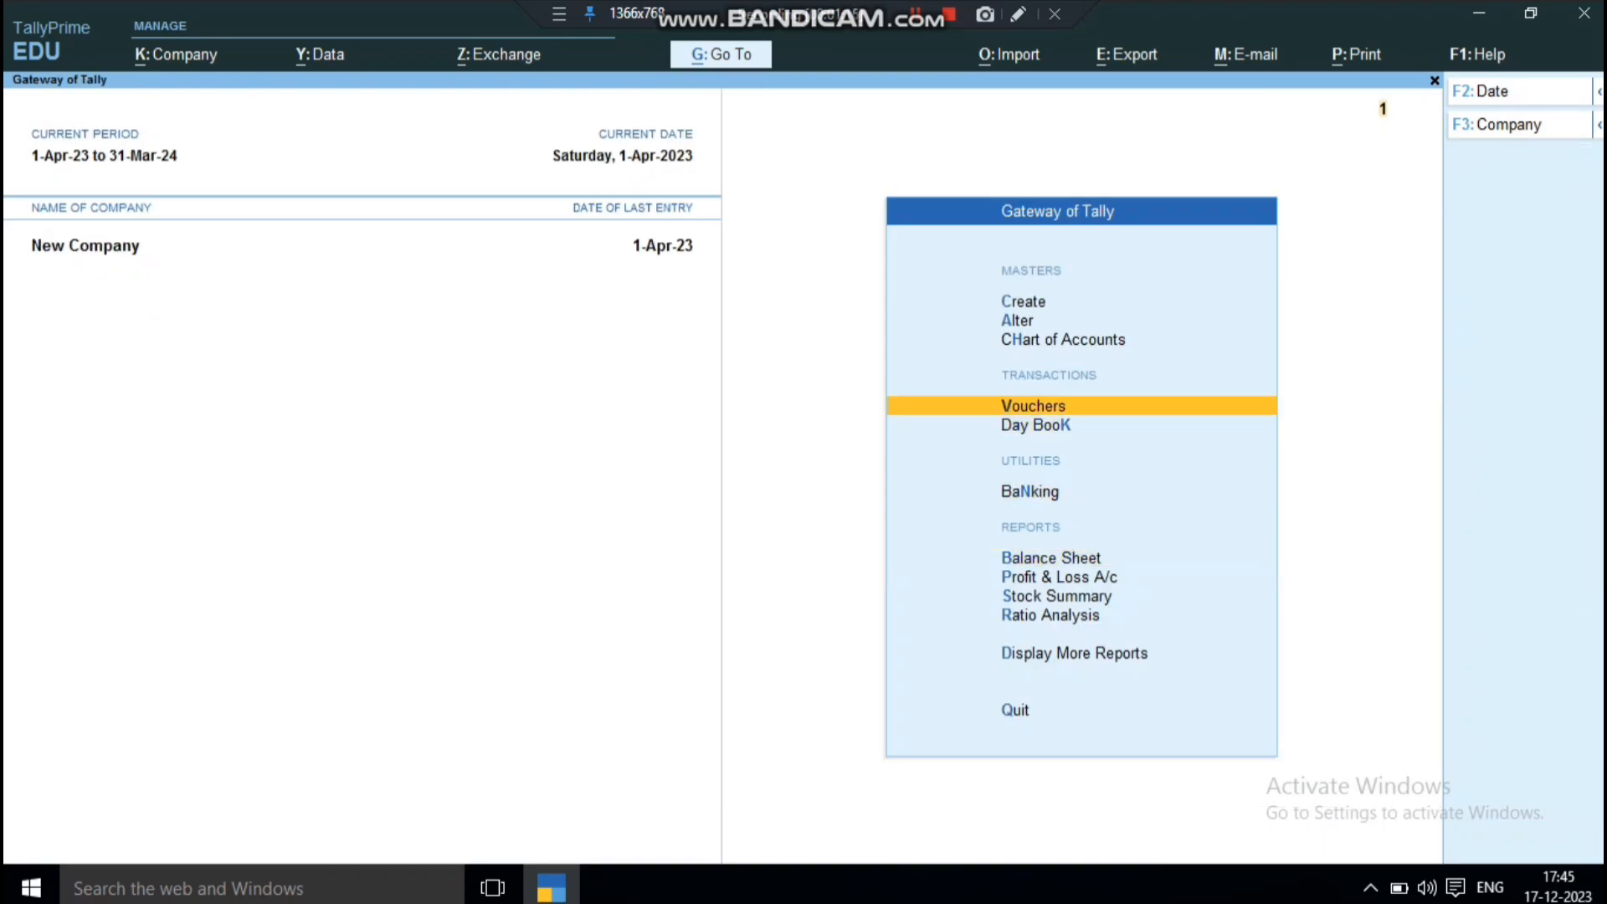
key("Return")
key("F8")
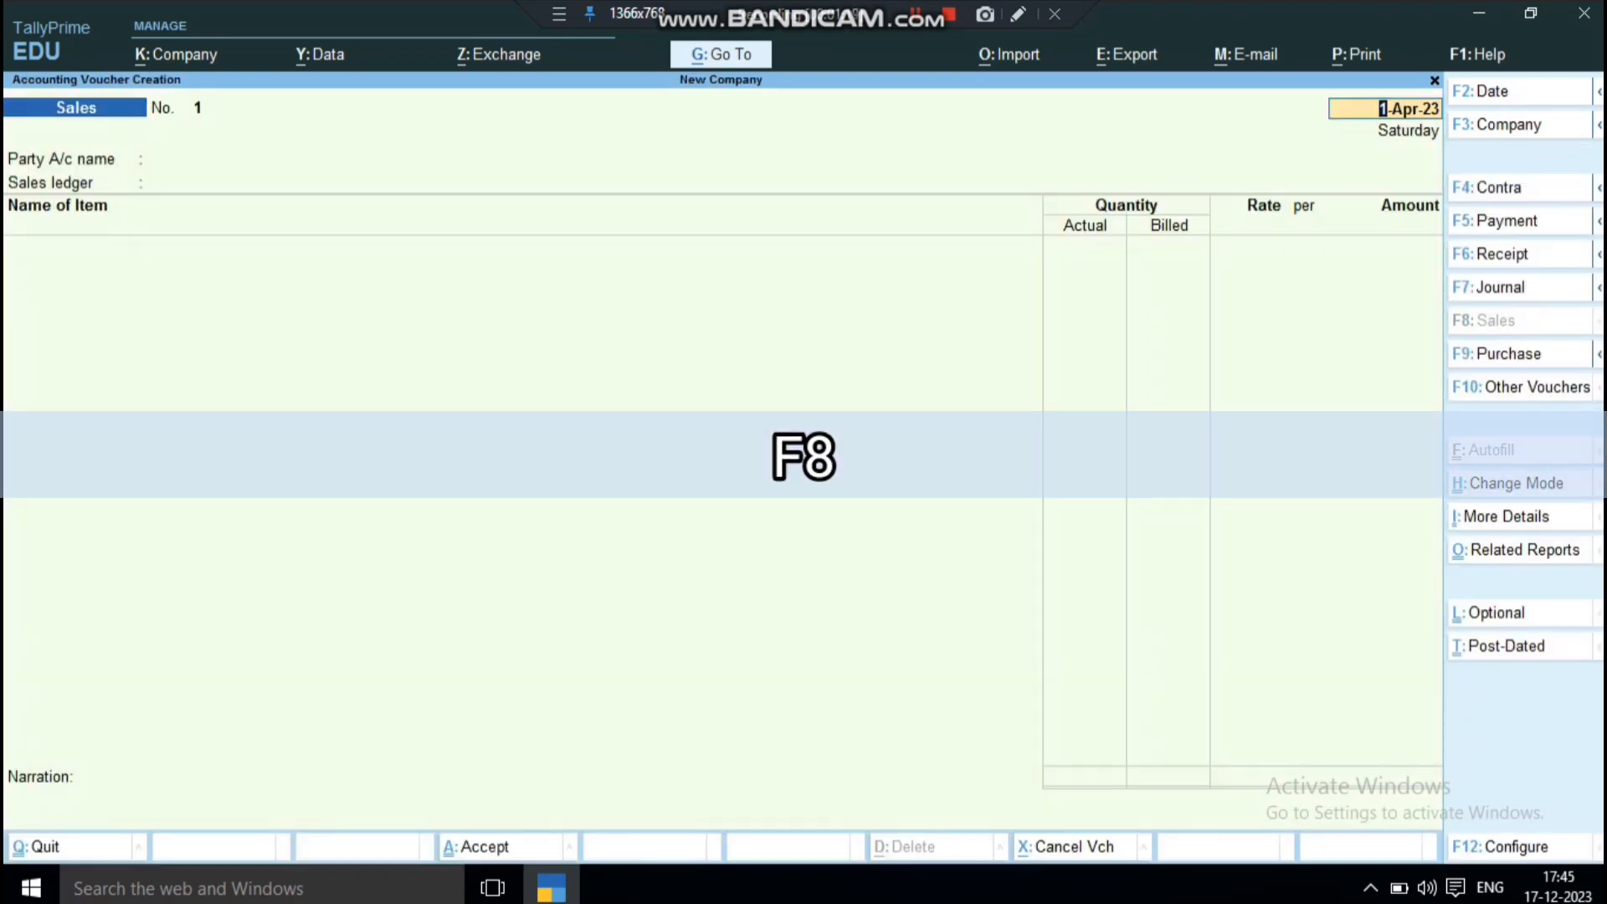
key("Return")
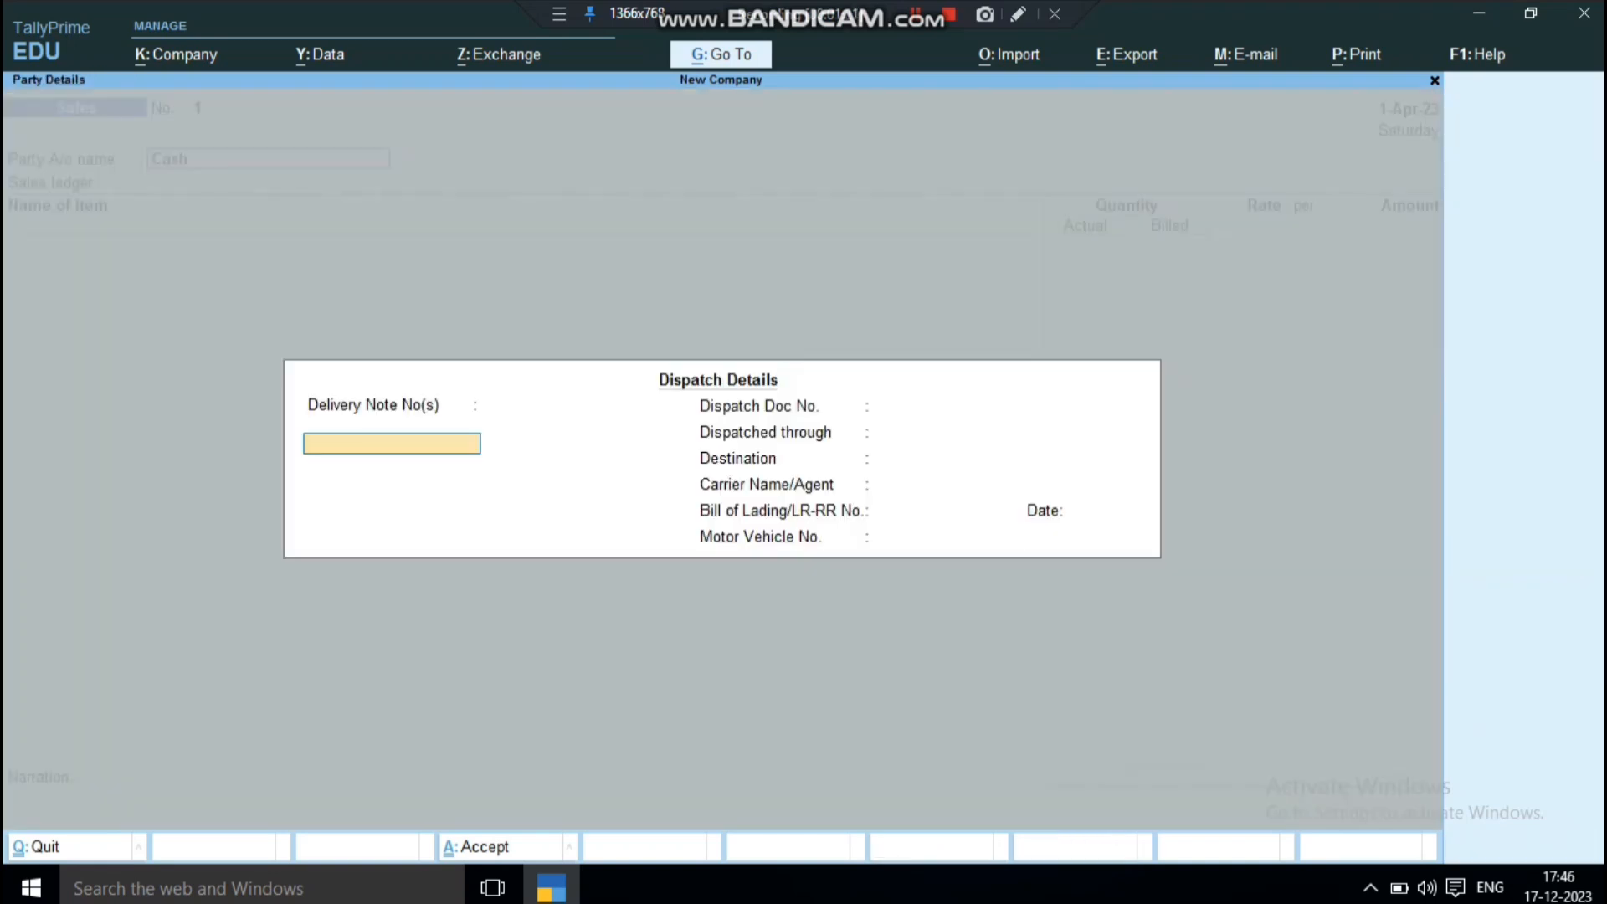
key("ctrl+a")
key("ctrl+a")
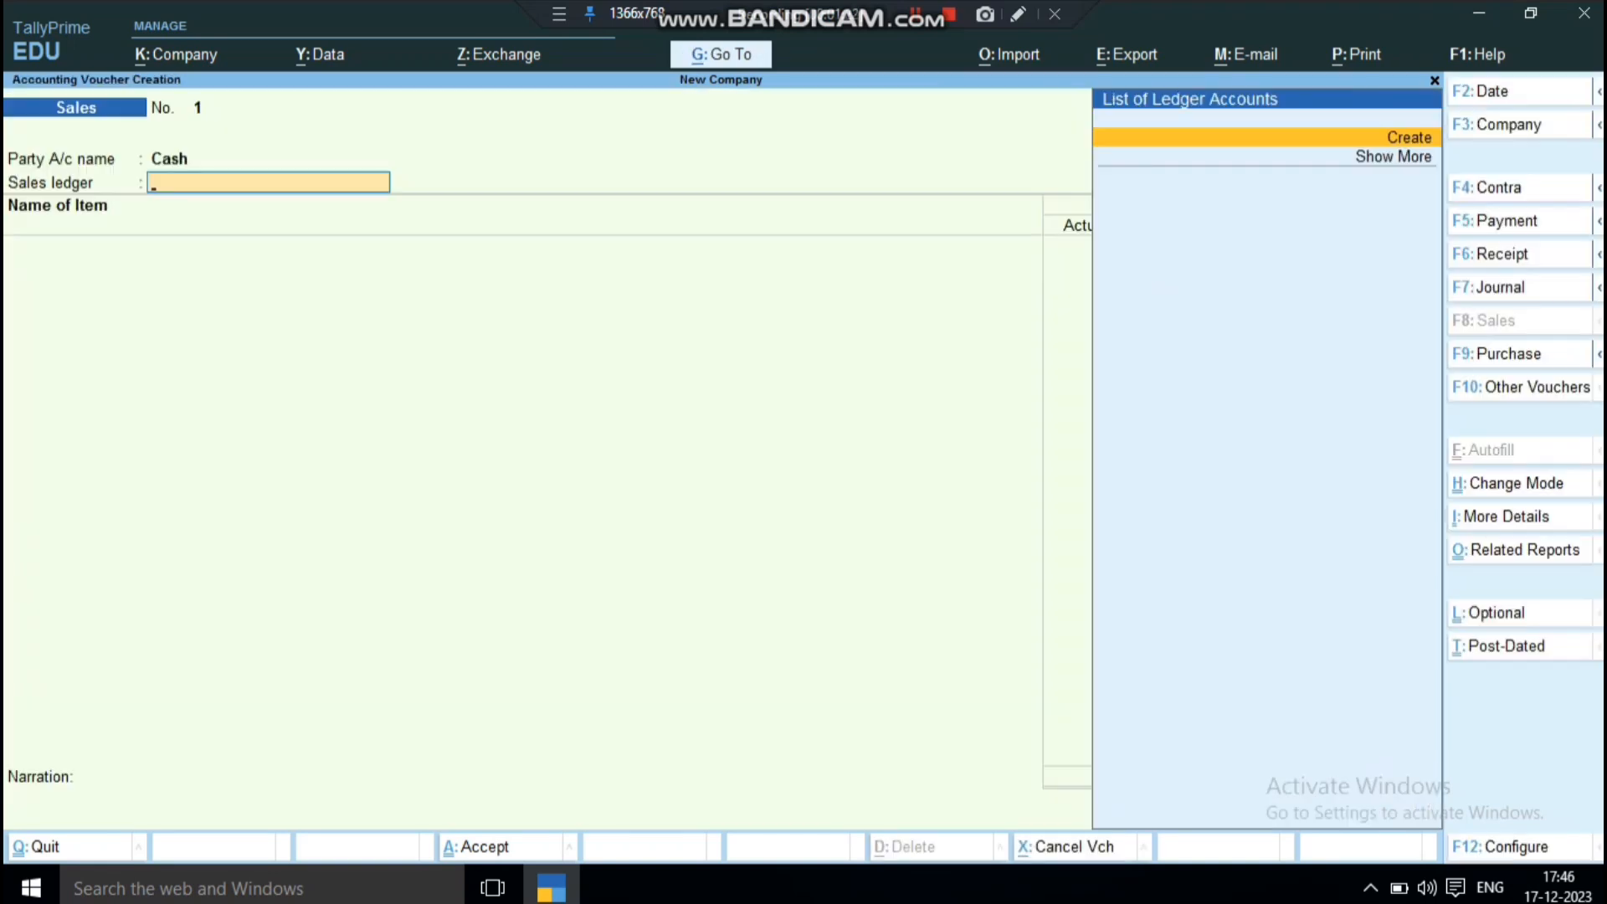
Step: Create a ledger named Sales A/c under the Sales Accounts group for the voucher's sales ledger
key("Return")
type("Sa")
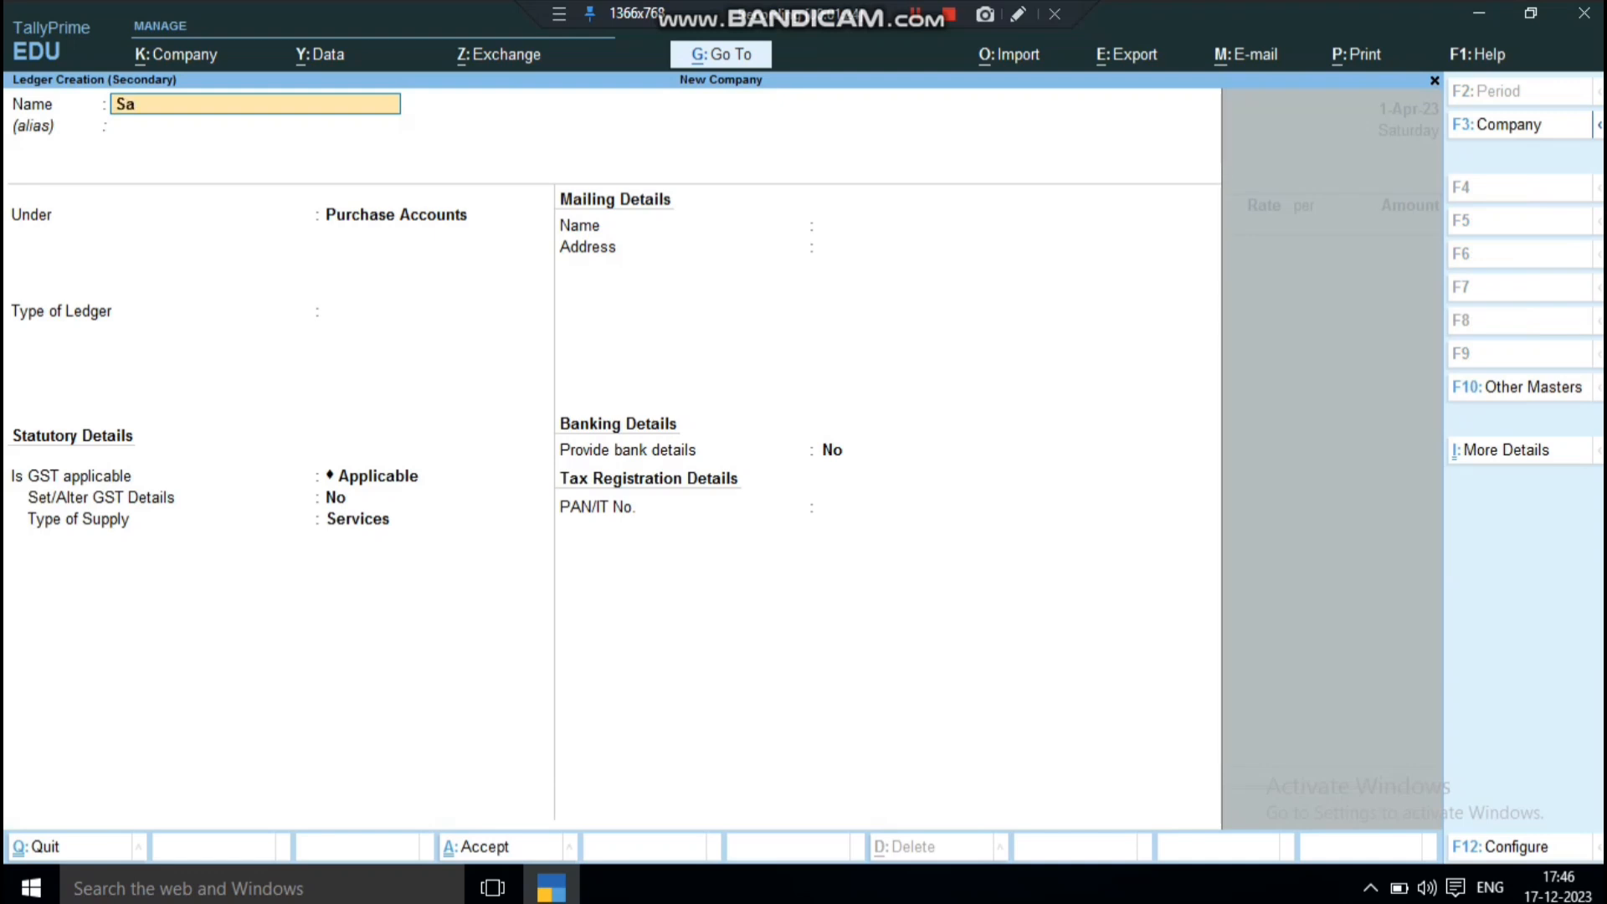
type("les a/c")
key("Return")
key("Return")
type("S")
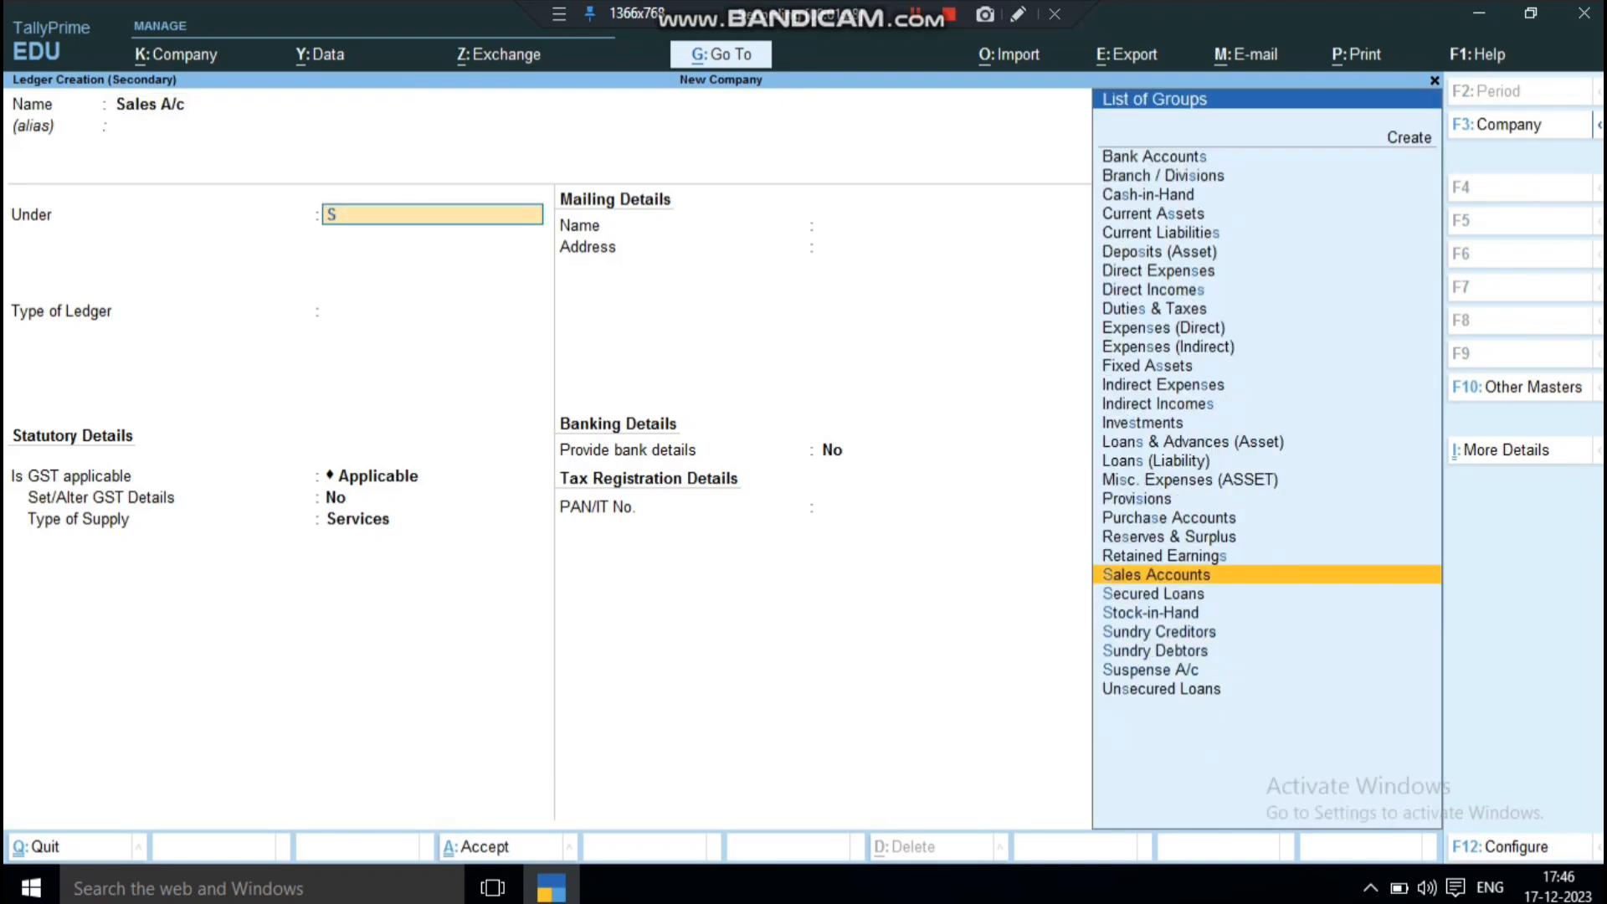
key("Return")
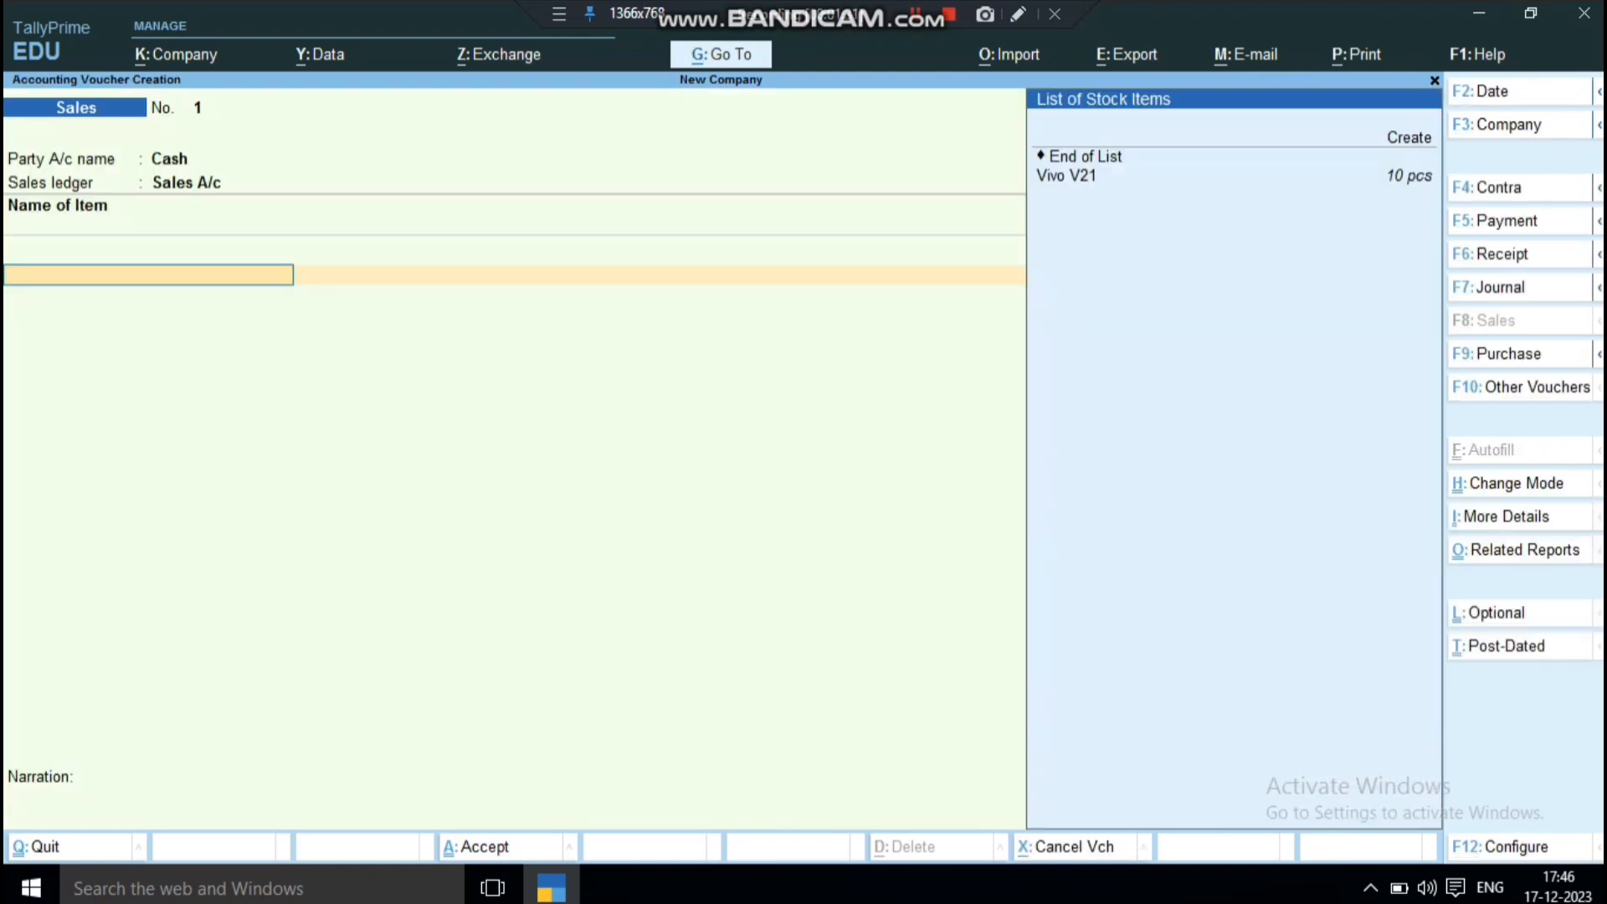
Step: Add Vivo V21 to the sales voucher with an actual and billed quantity of 5 pcs
key("Down")
key("Return")
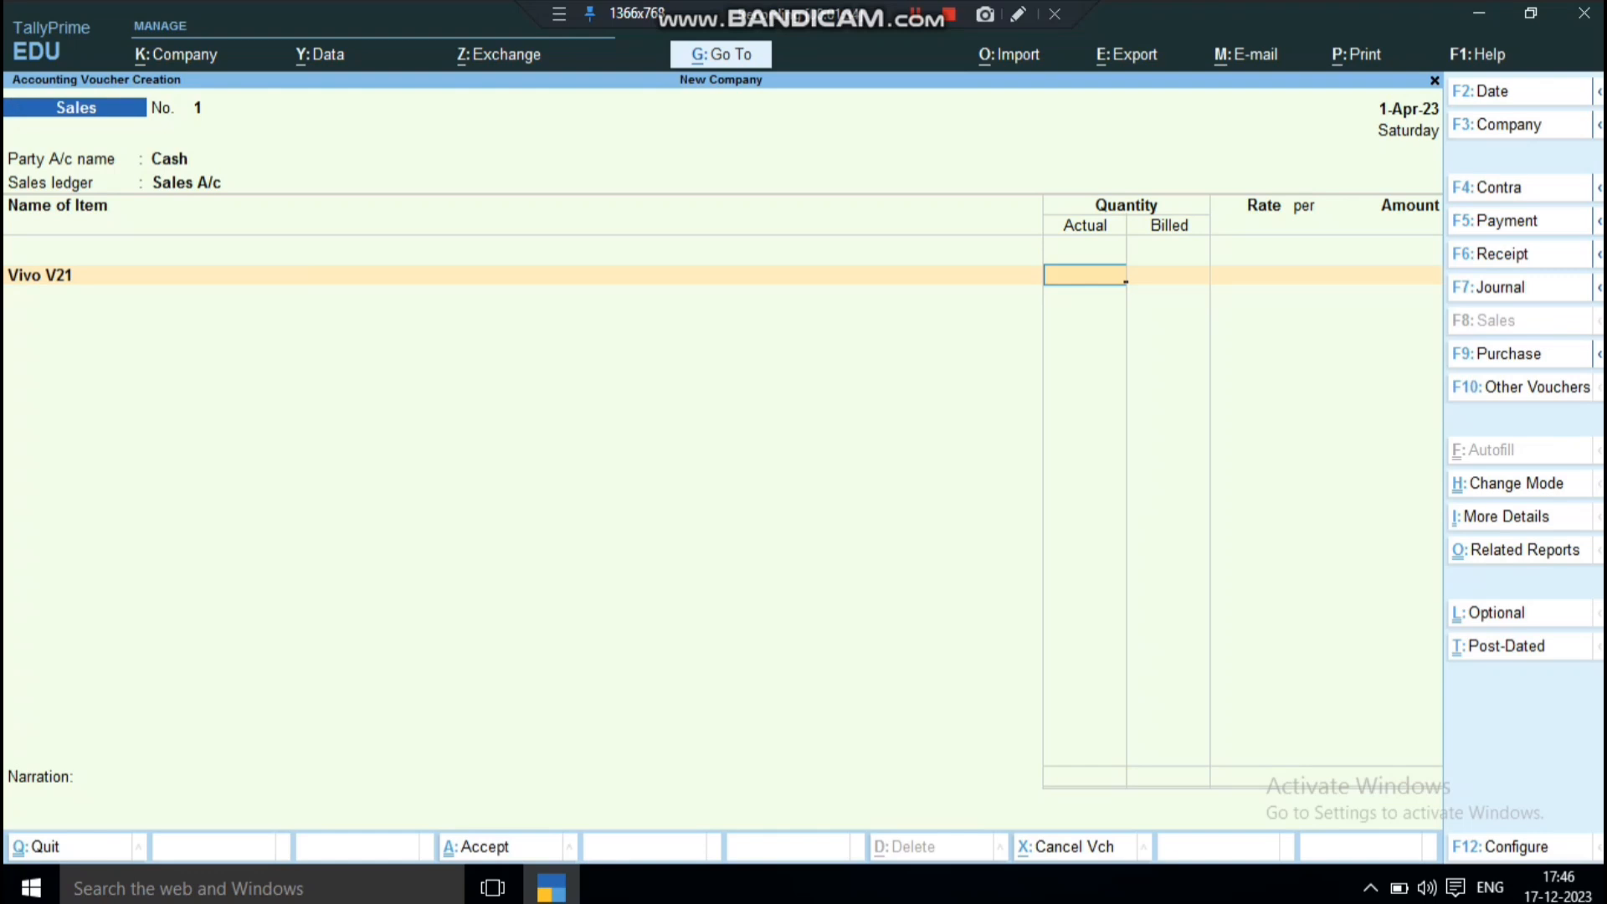
type("5")
key("Return")
type("16000")
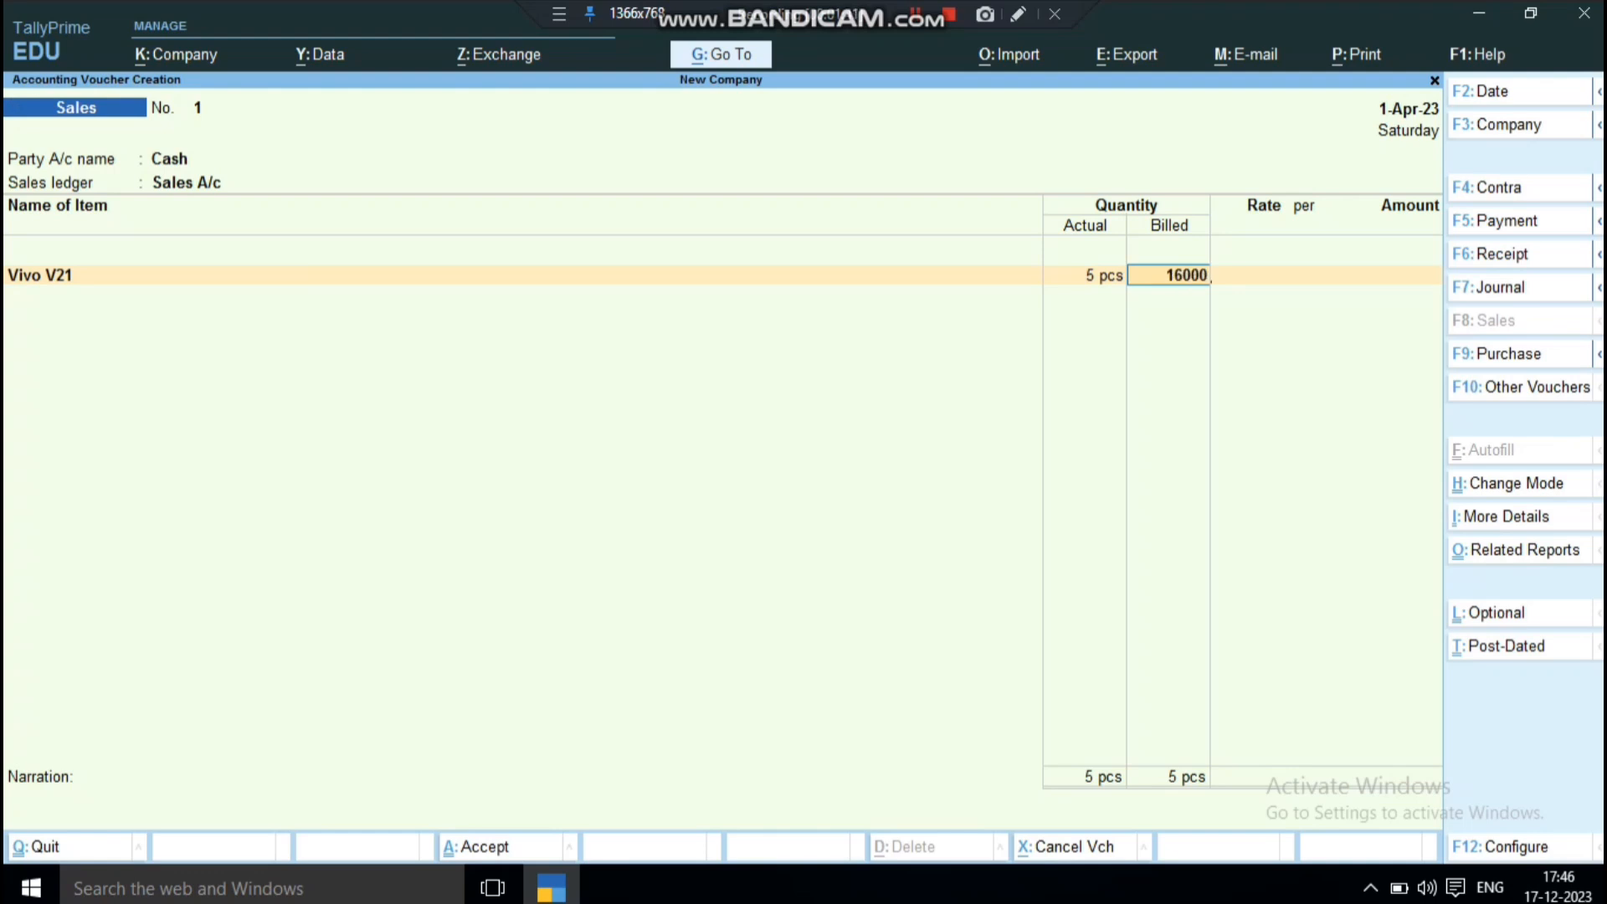
key("Return")
key("BackSpace")
type("5")
key("Return")
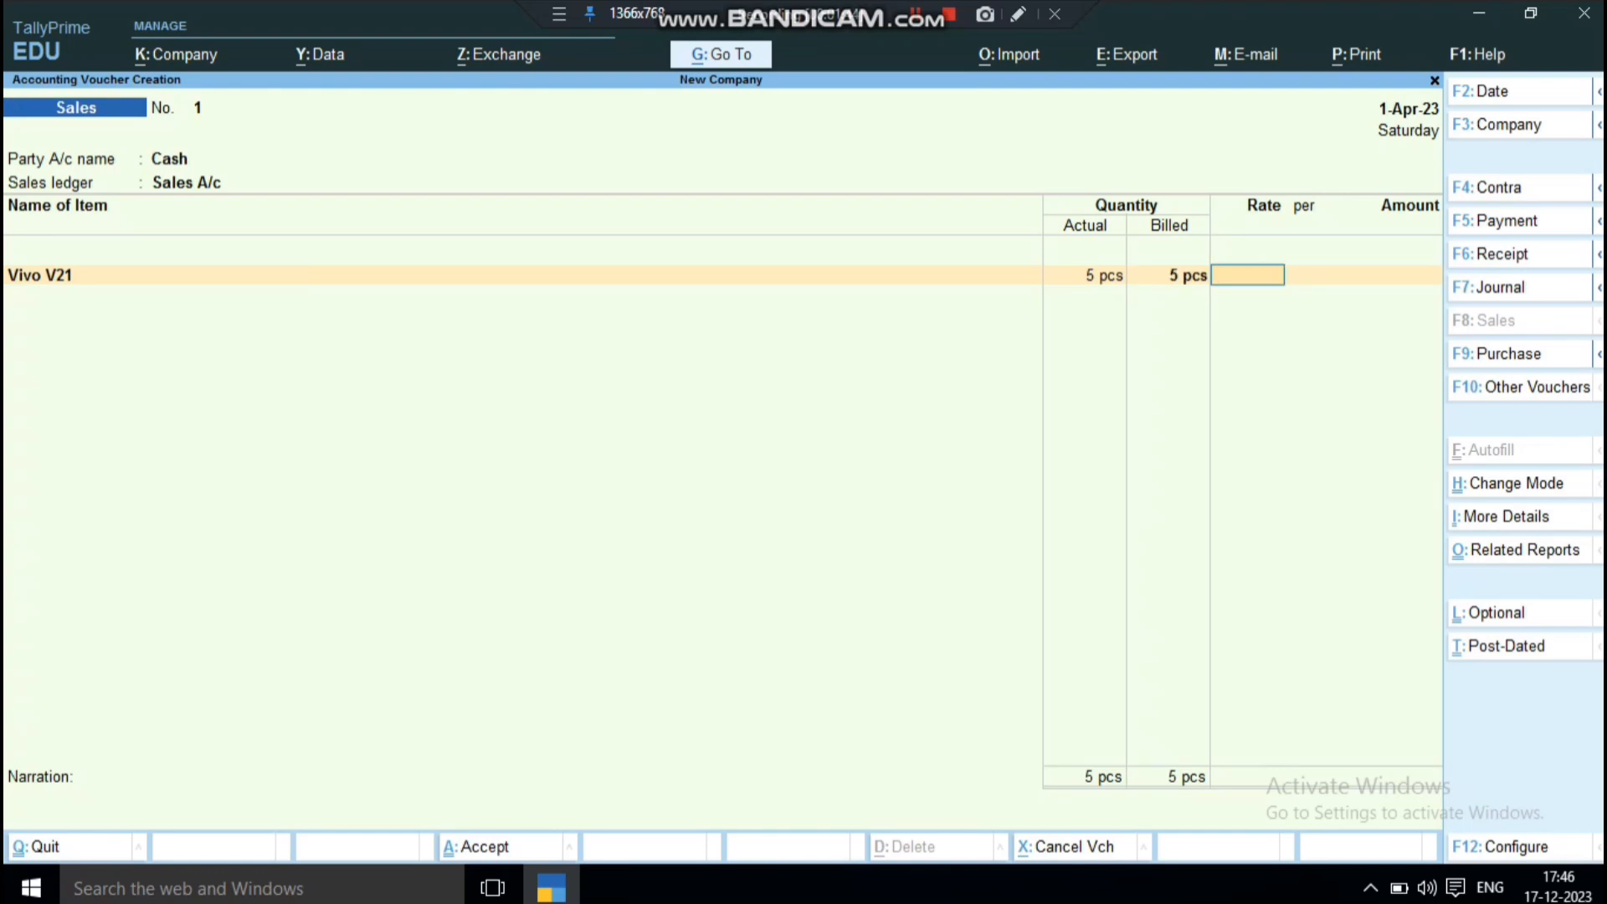
Step: Set the Vivo V21 selling rate to 16,000 per pcs, then save and leave the sales voucher
type("16,000")
key("Return")
key("Return")
key("Return")
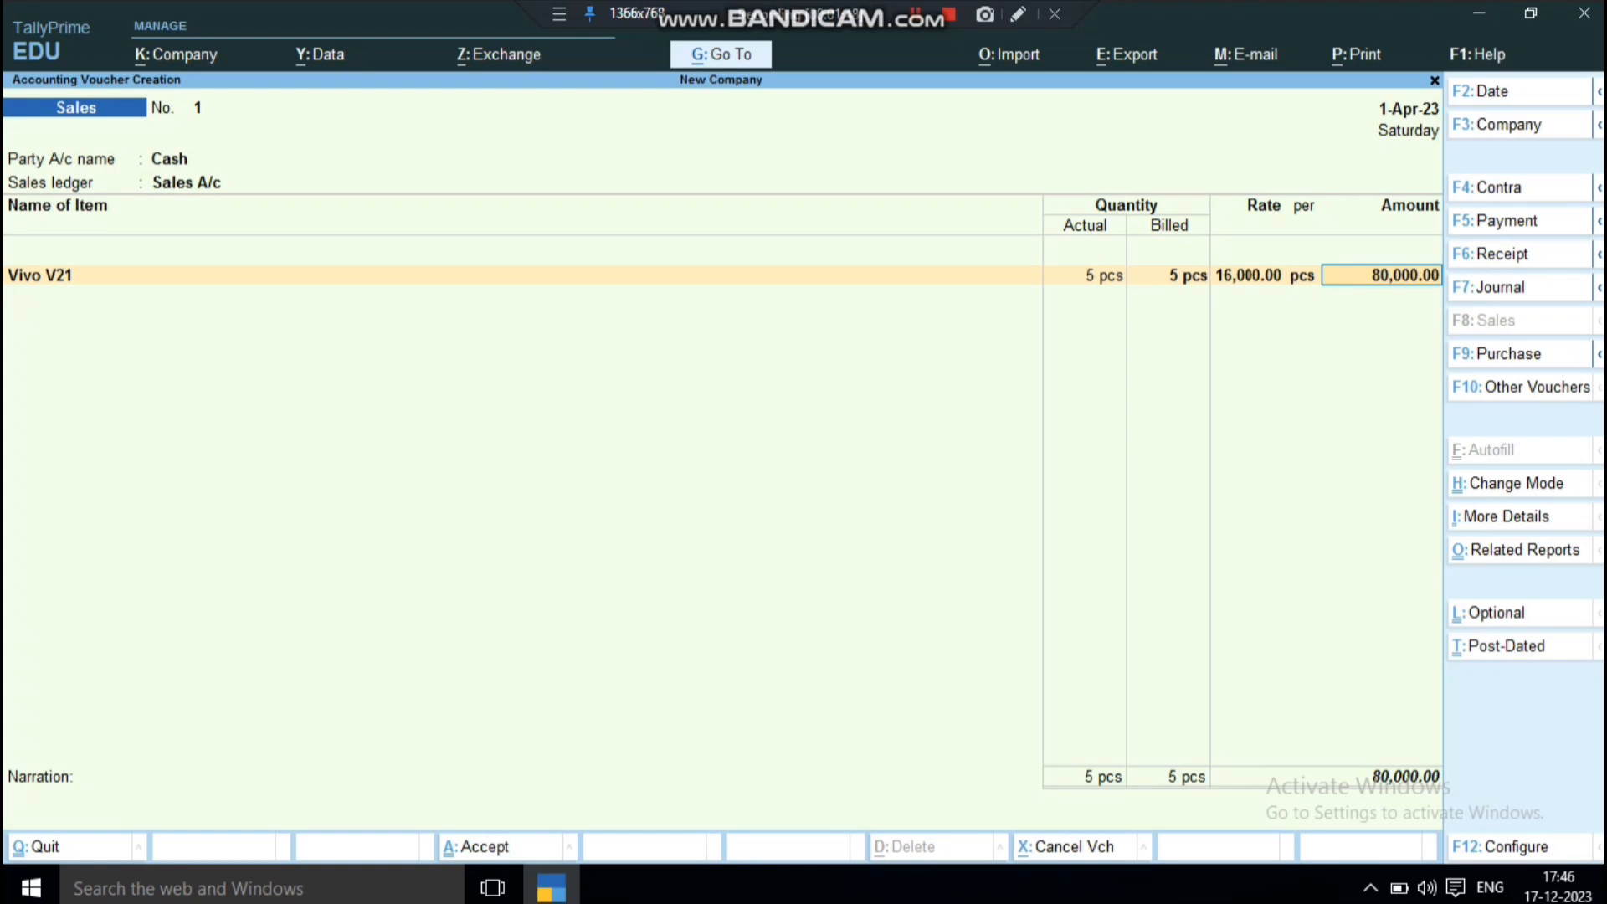
key("ctrl")
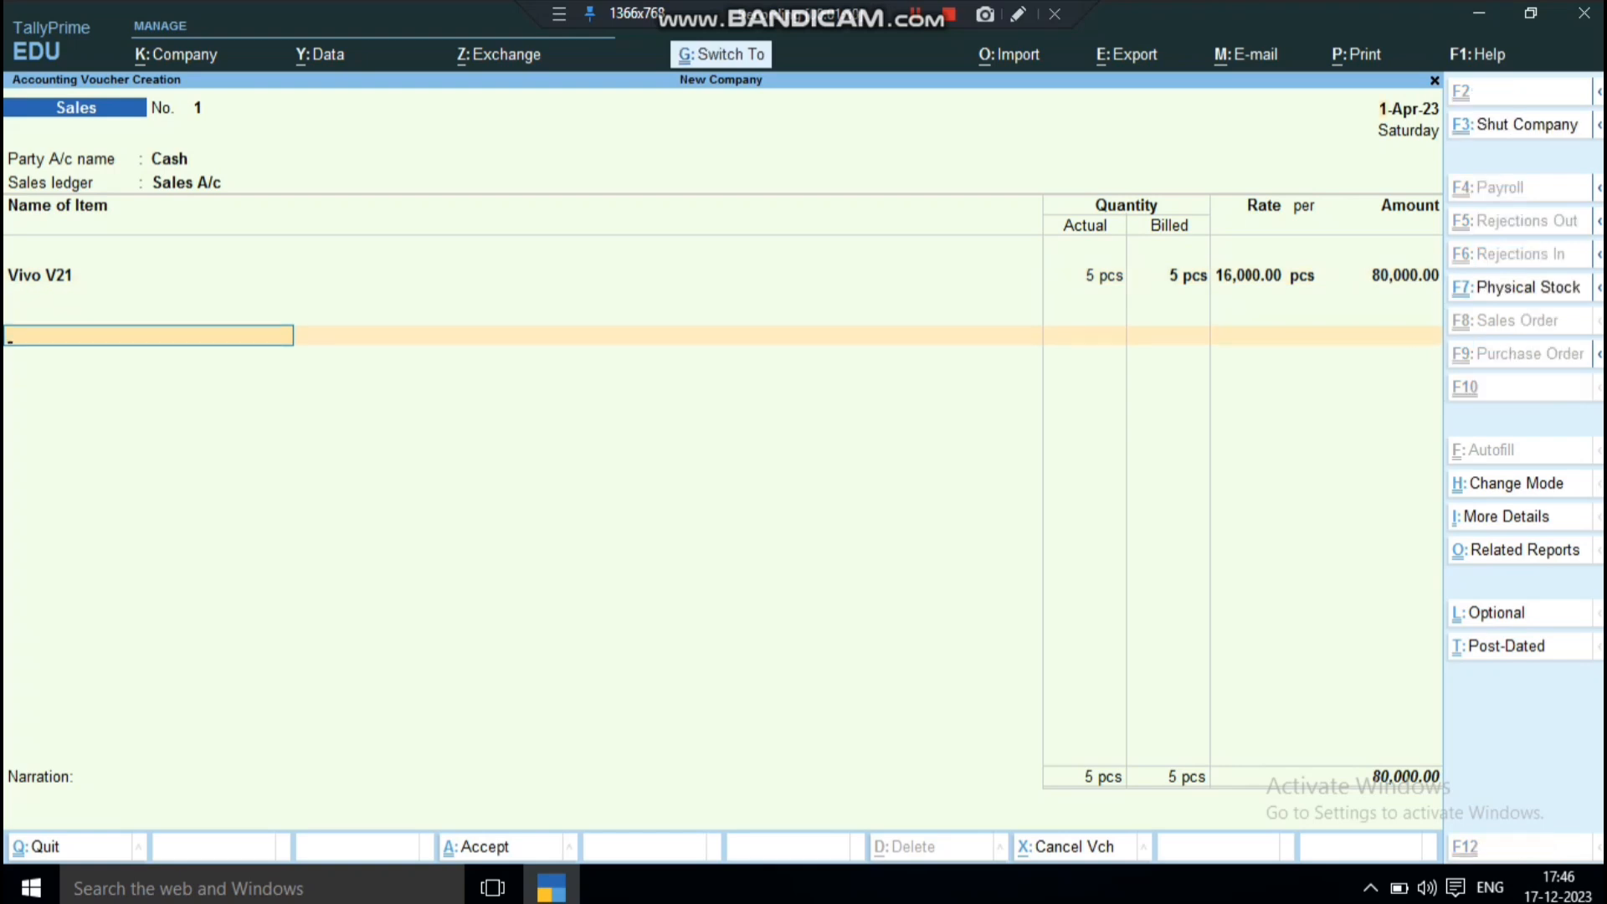
key("ctrl+a")
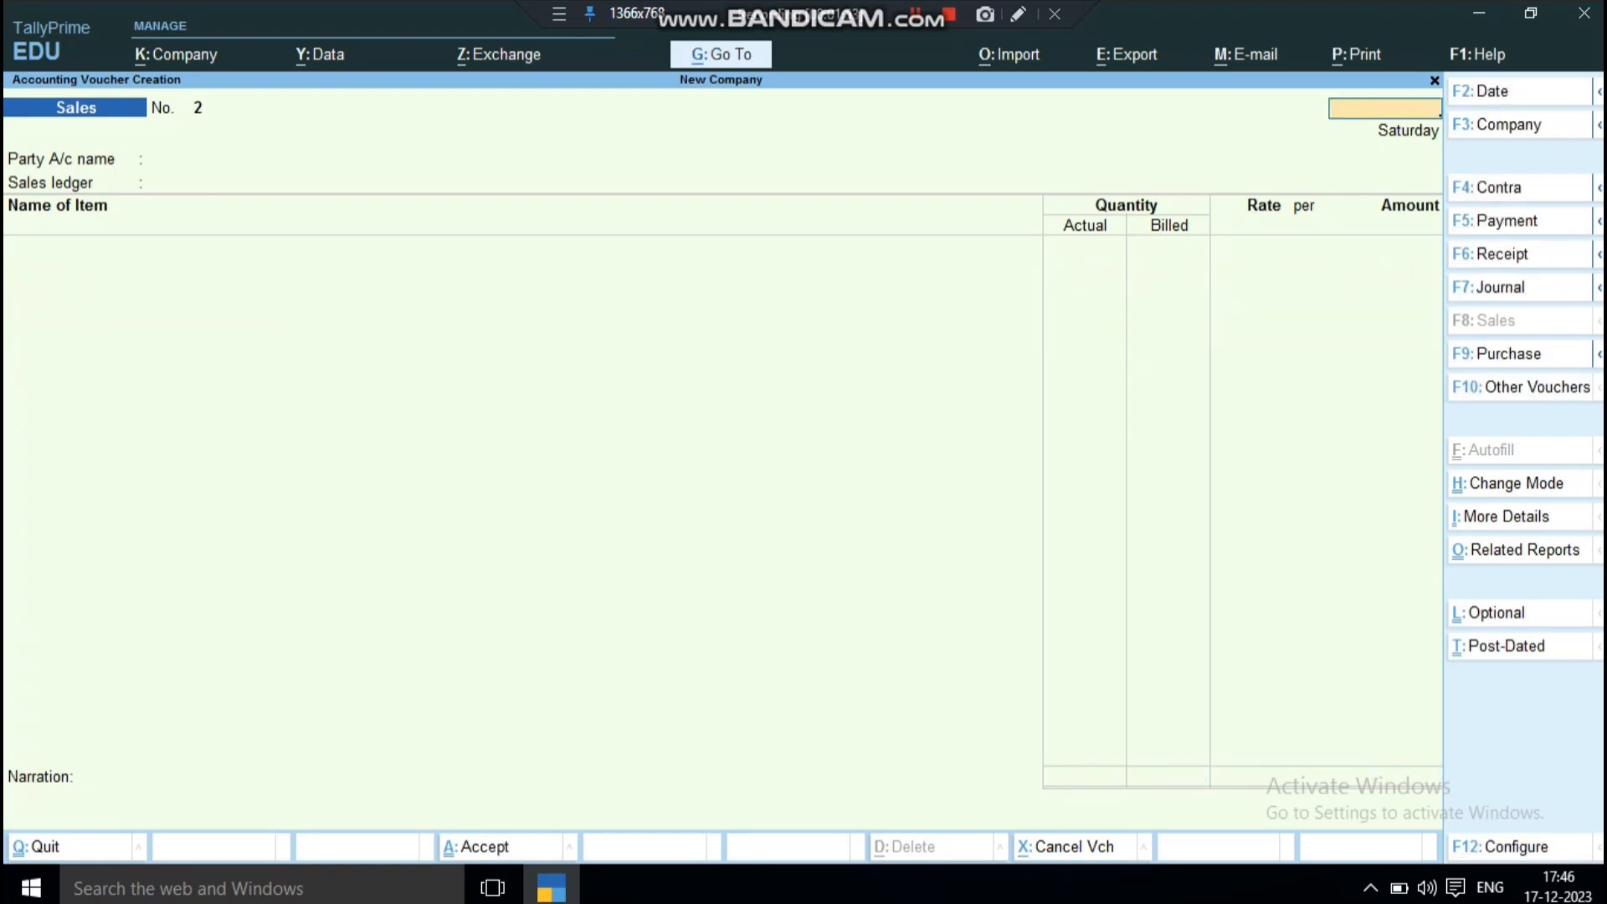
key("Escape")
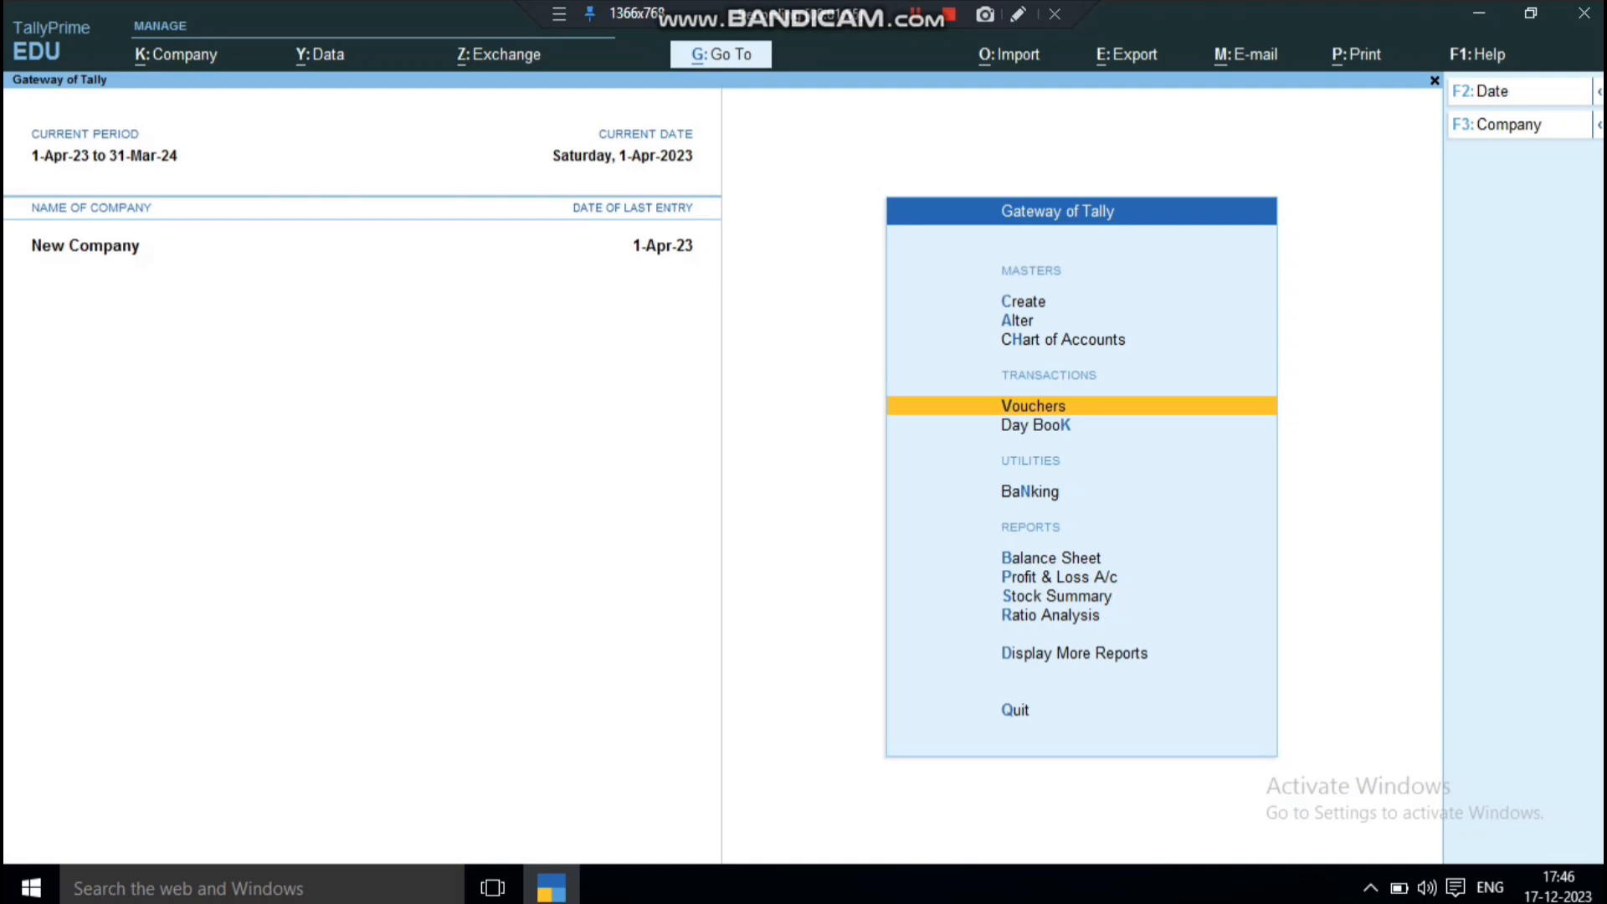
Step: Open the Balance Sheet and examine its Profit & Loss A/c line
key("Down")
key("Down")
key("Down")
key("Return")
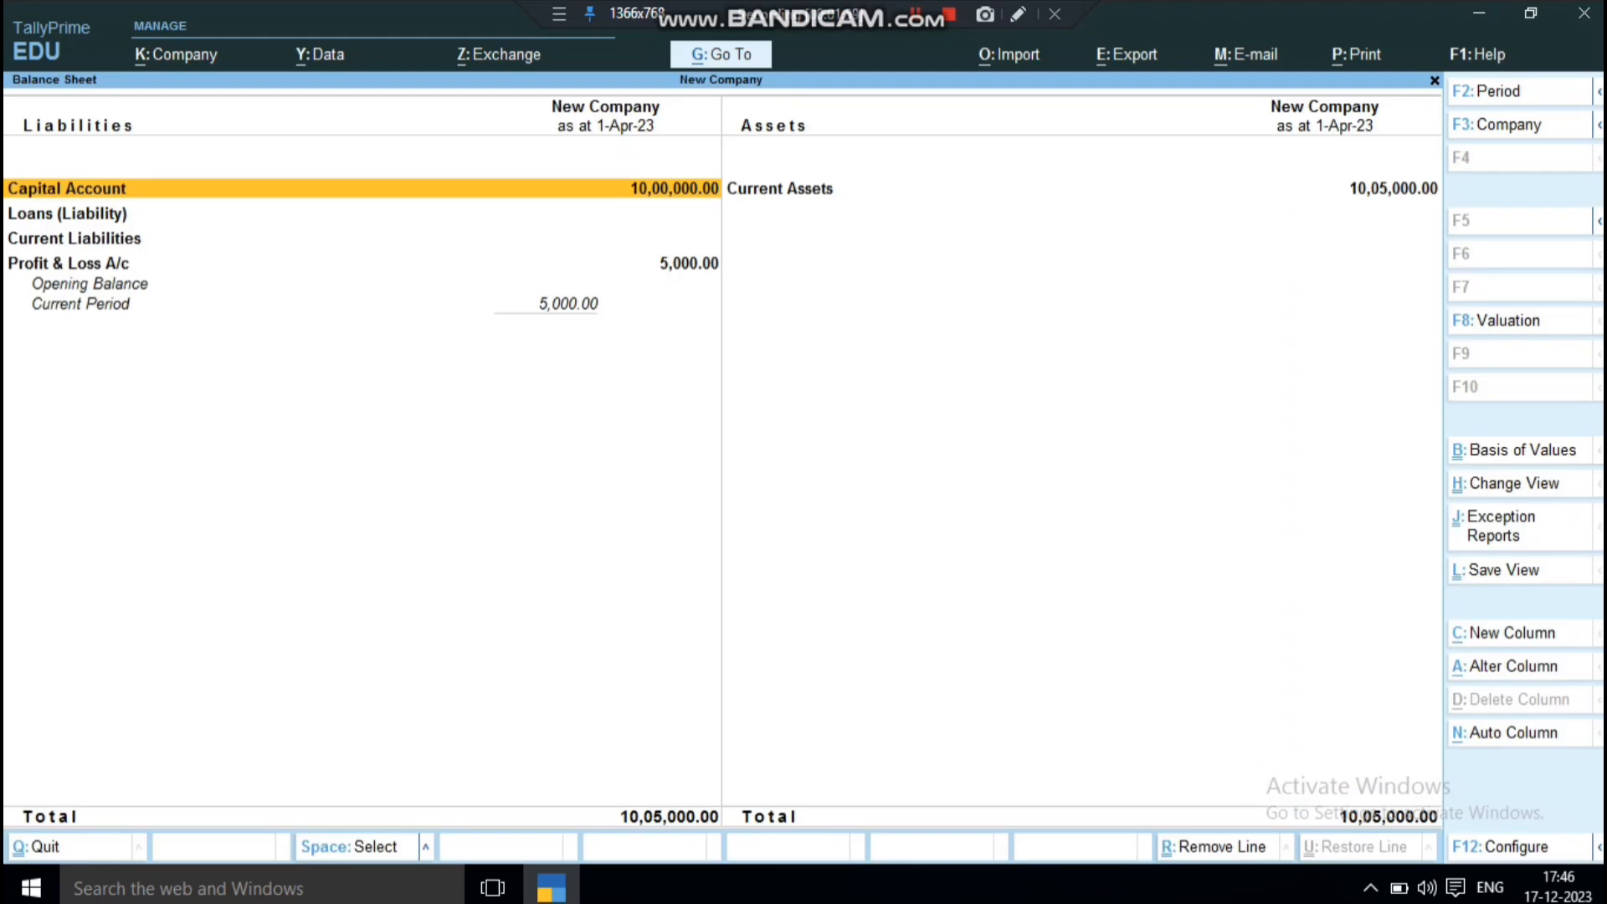
key("Down")
key("Down")
key("Down")
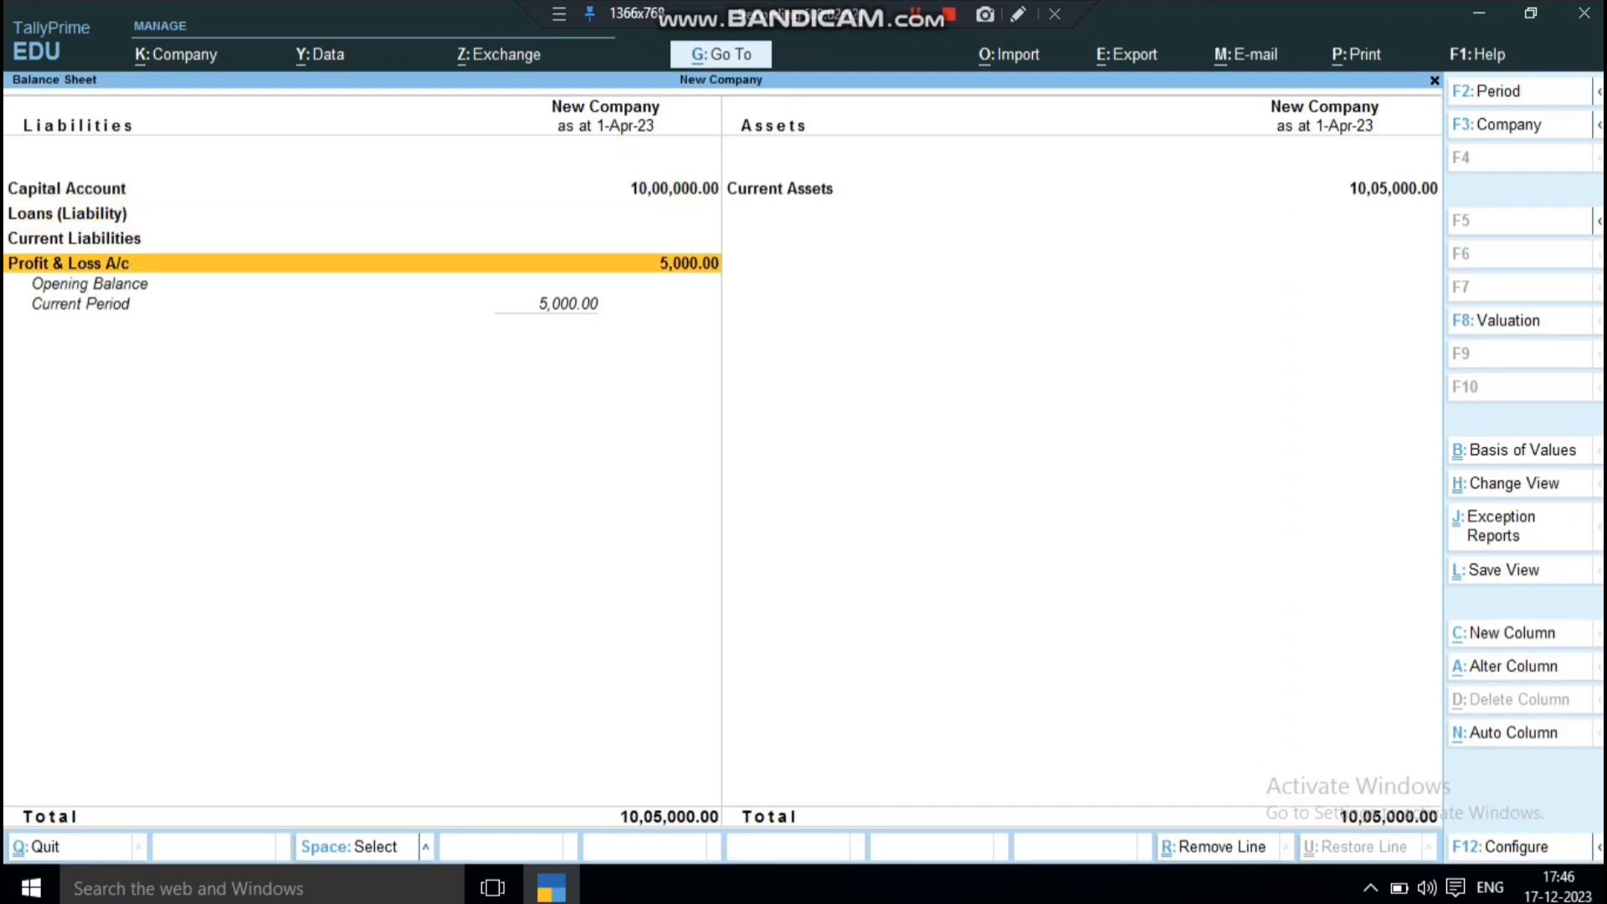
Step: Open the Profit & Loss A/c and drill into Sales Accounts down to the April vouchers of Sales A/c, then return
key("Return")
key("Down")
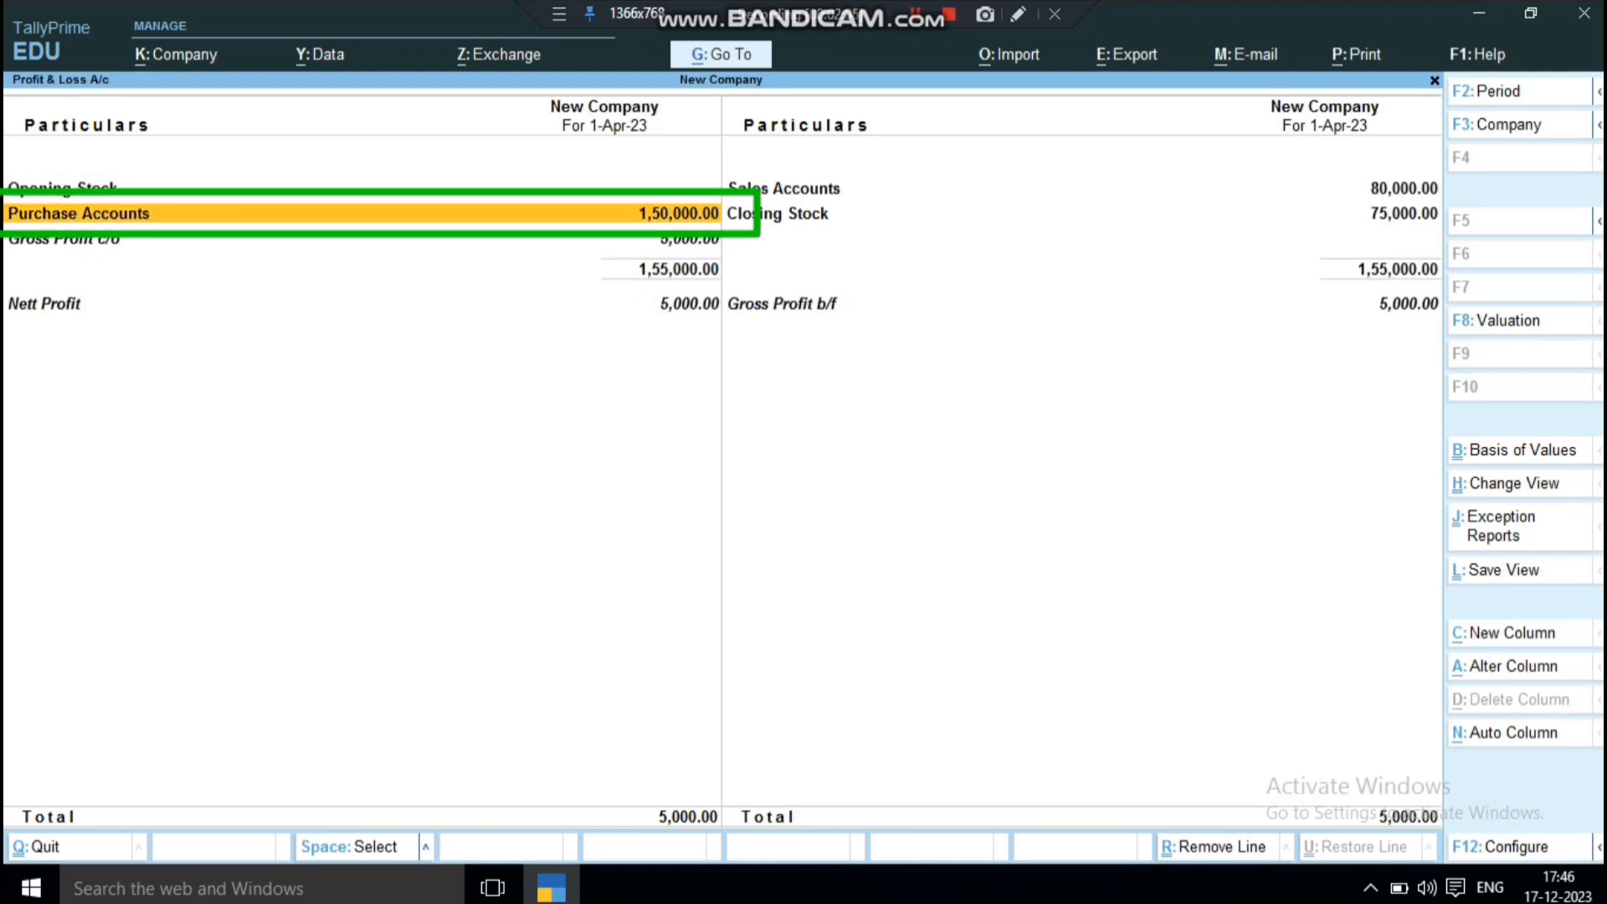
key("Up")
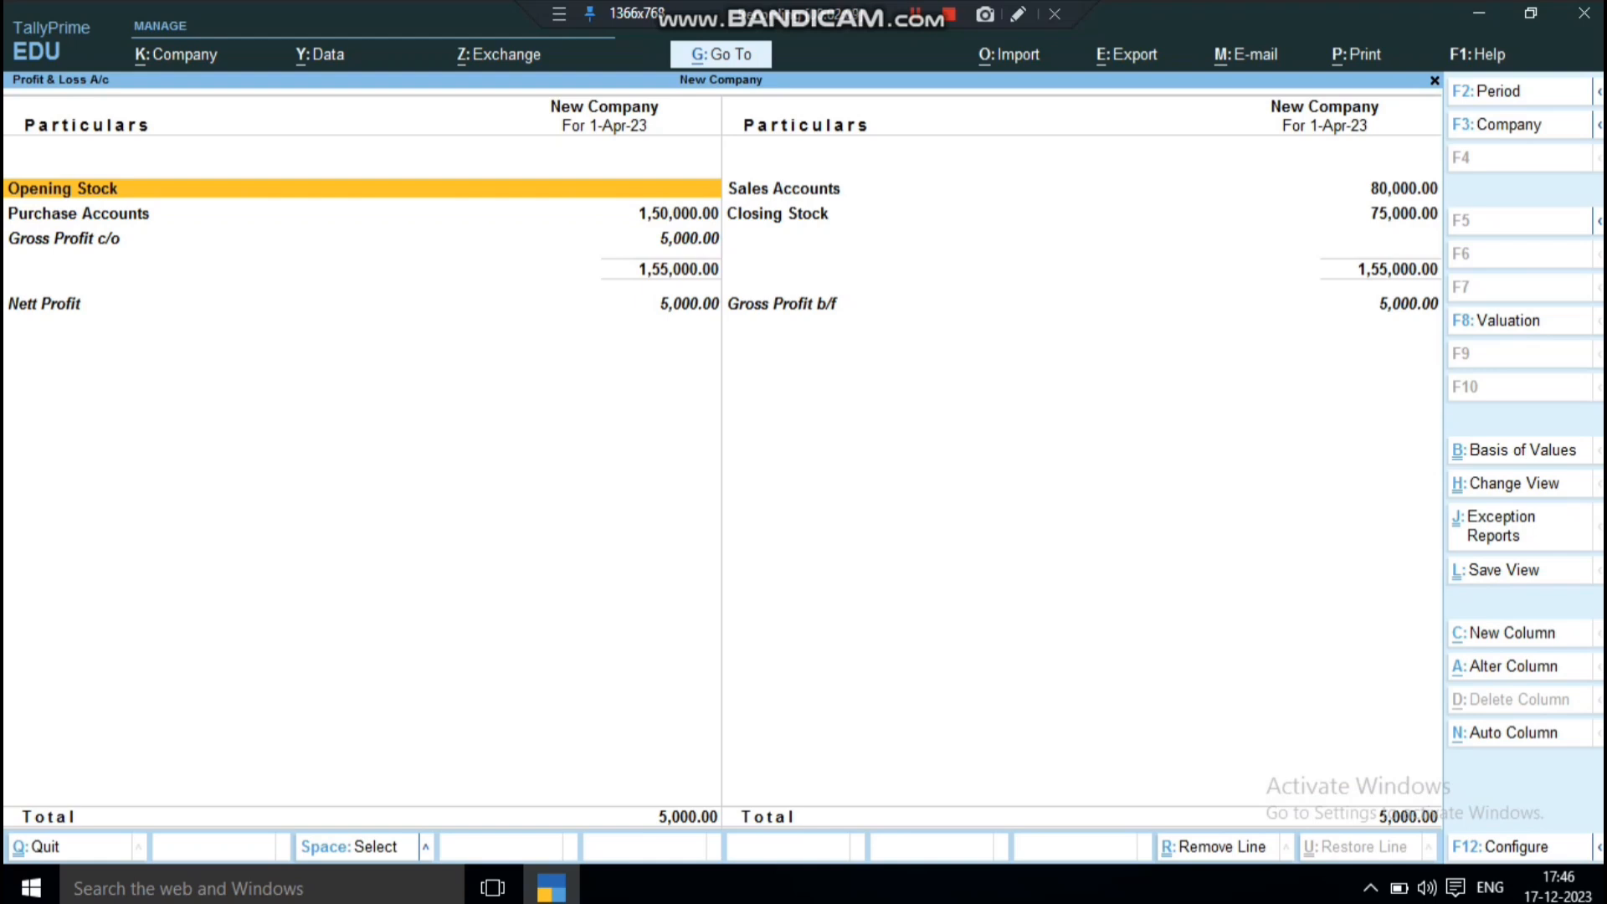
key("Right")
key("Return")
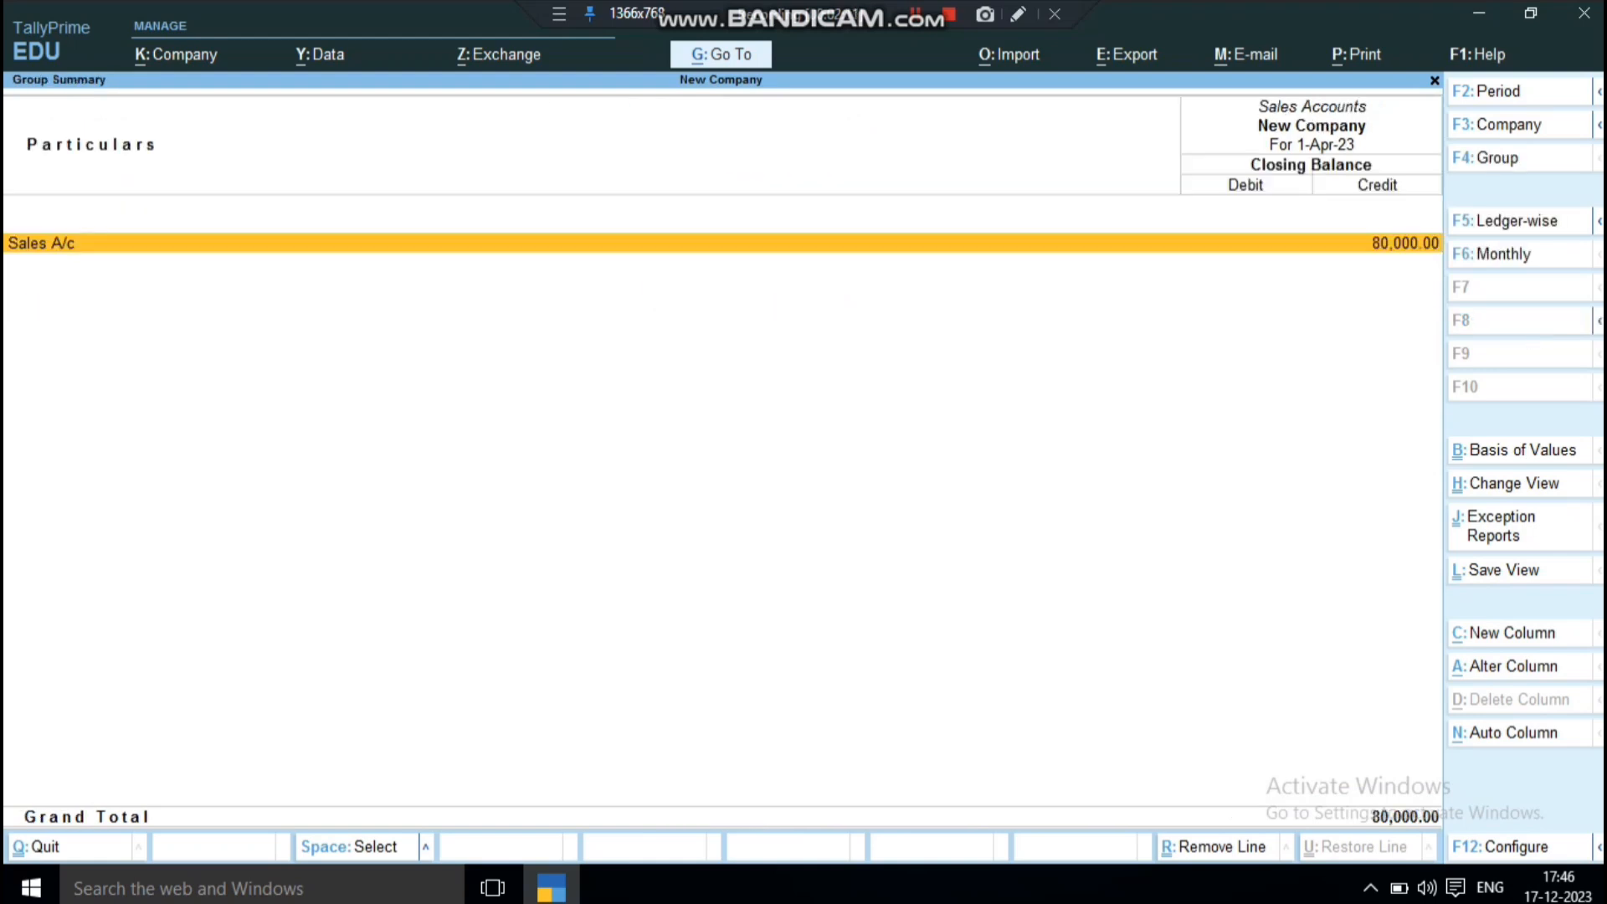
key("Return")
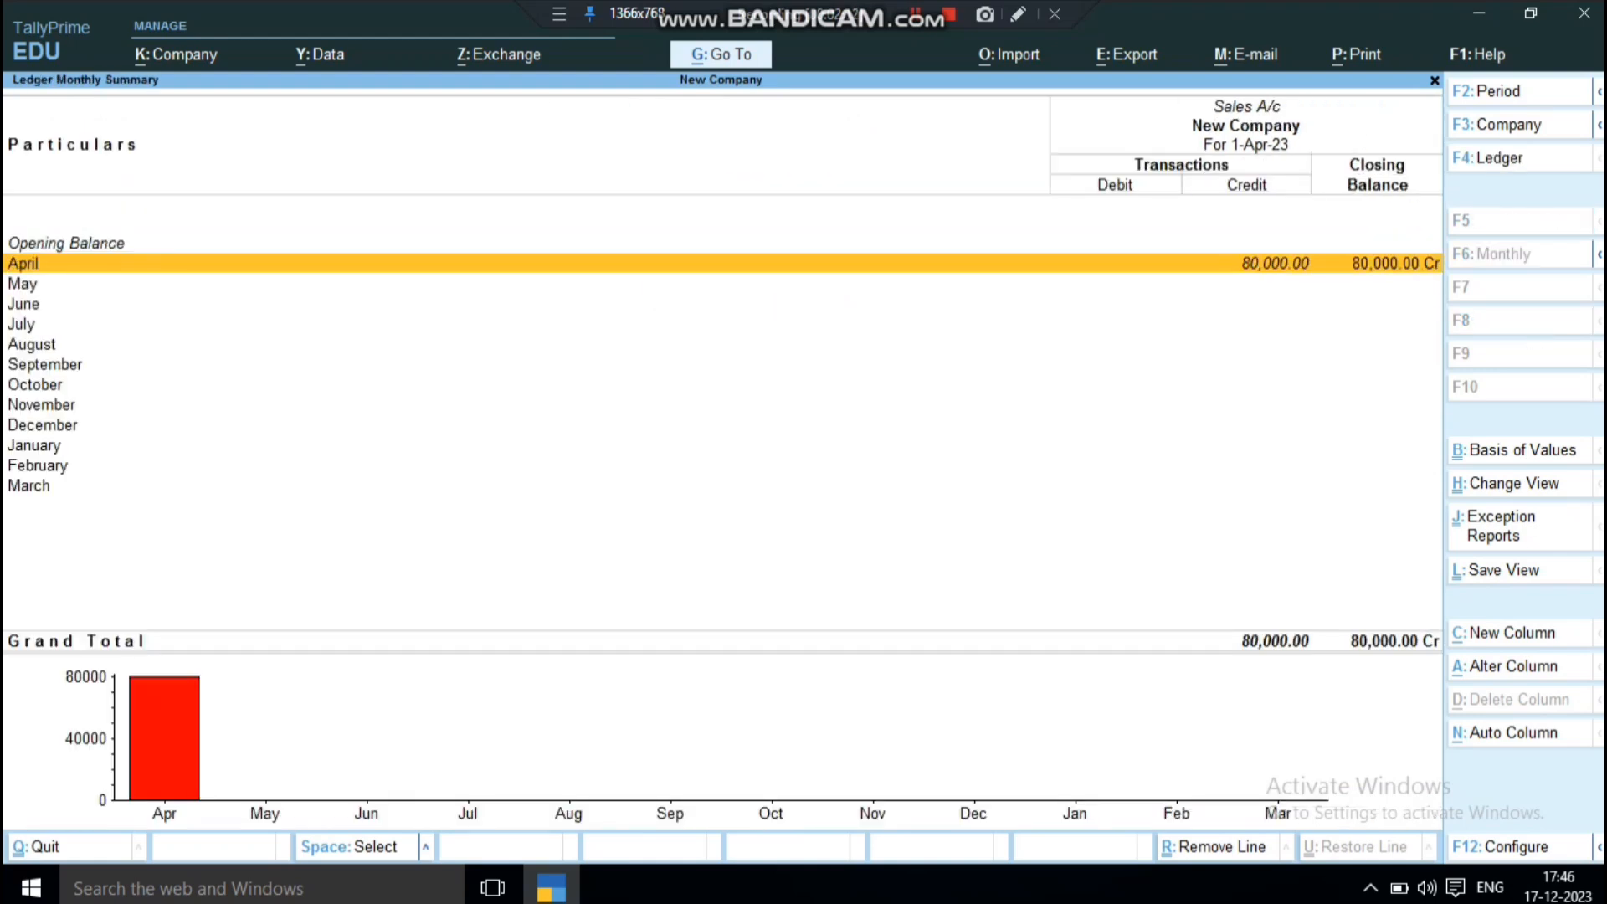
key("Return")
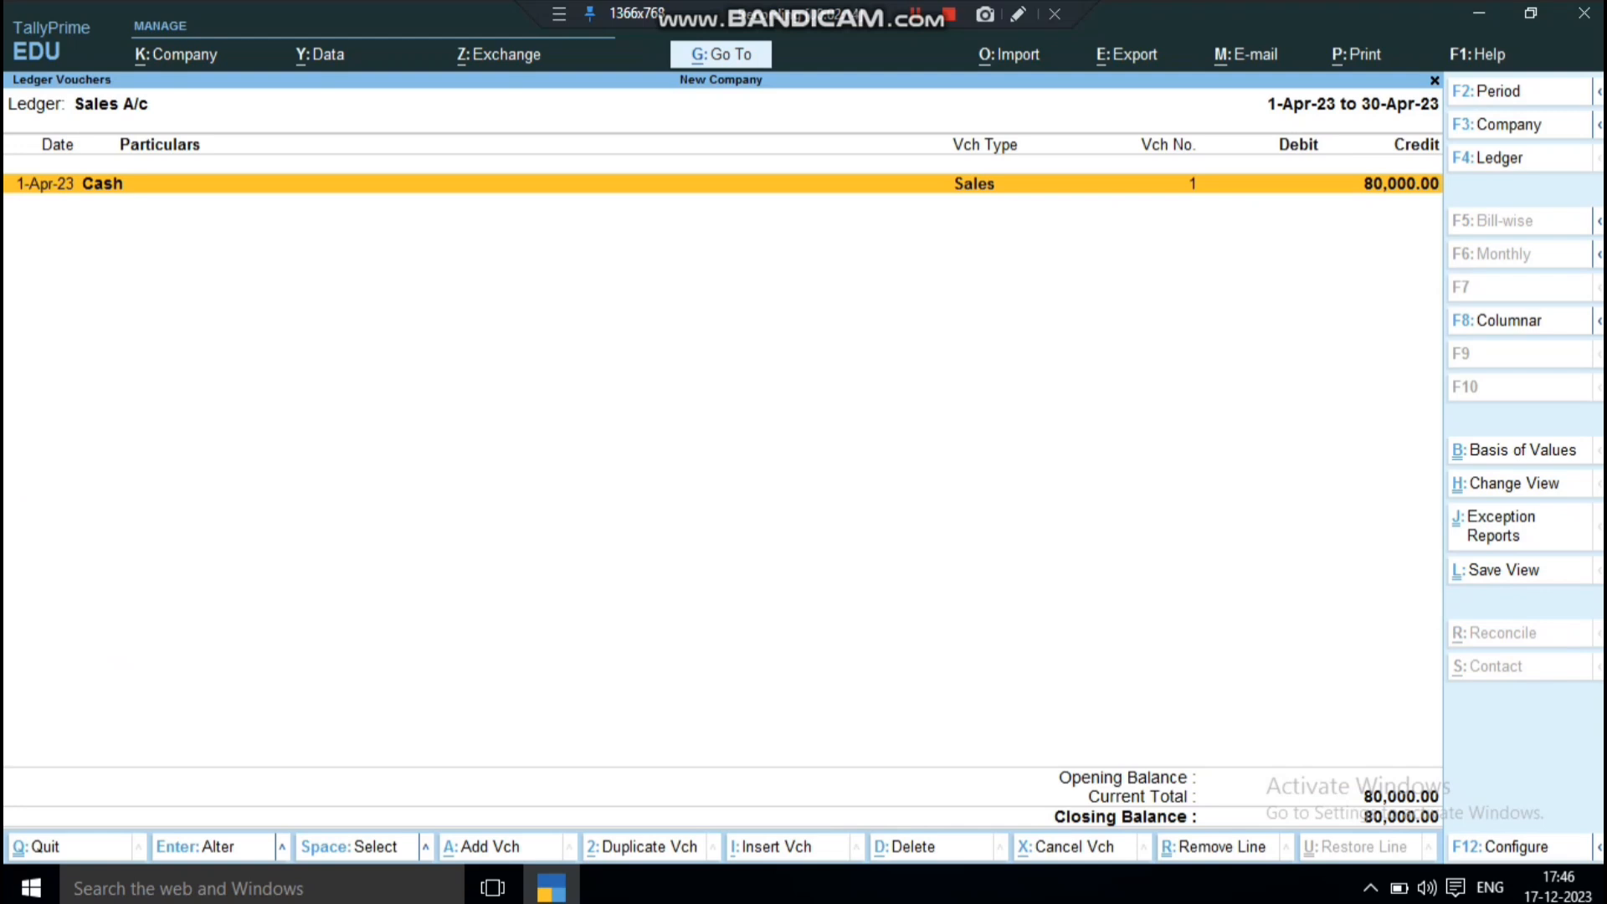
key("Escape")
key("Escape")
key("Escape")
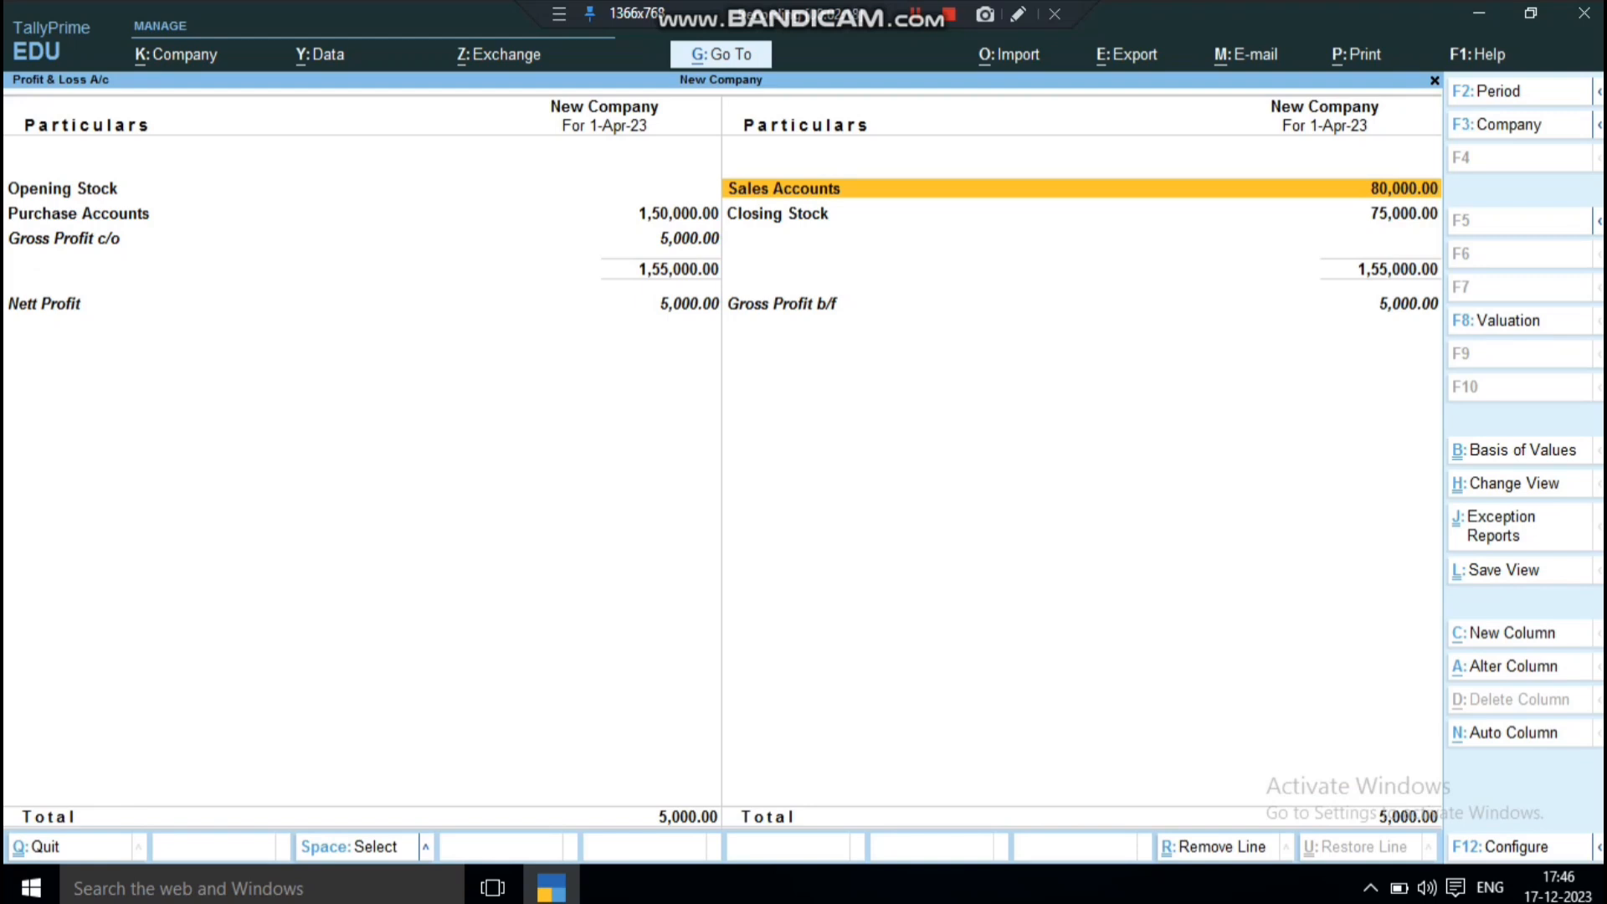
Step: Compare the Nett Profit and Gross Profit b/f lines in the Profit & Loss A/c, then return to the Balance Sheet
key("Down")
key("Down")
key("Left")
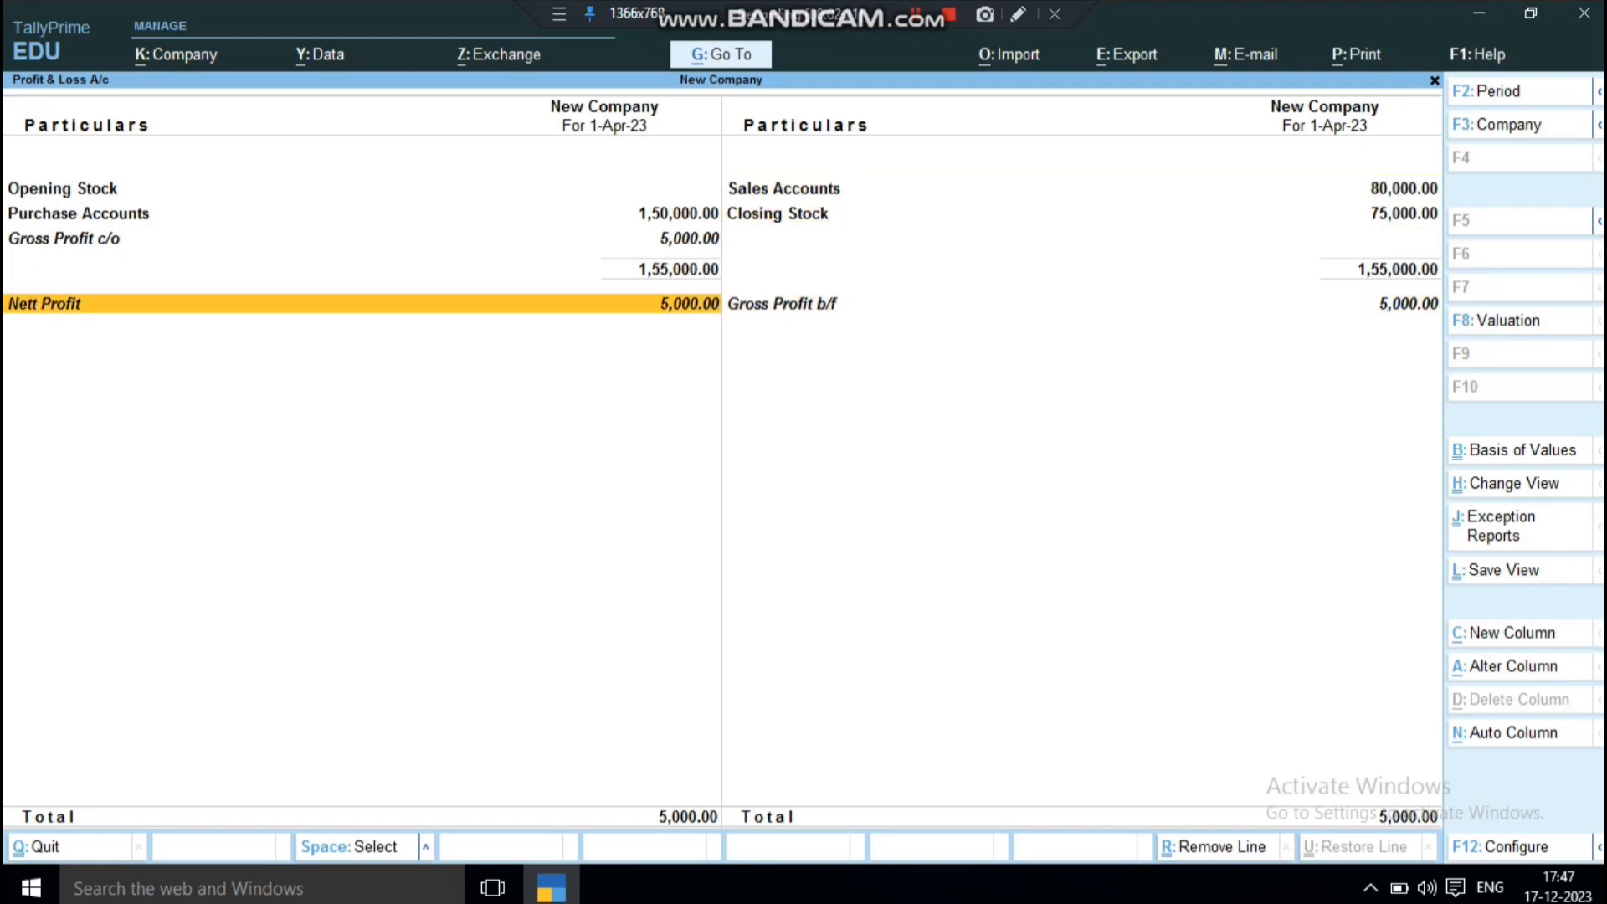
key("Right")
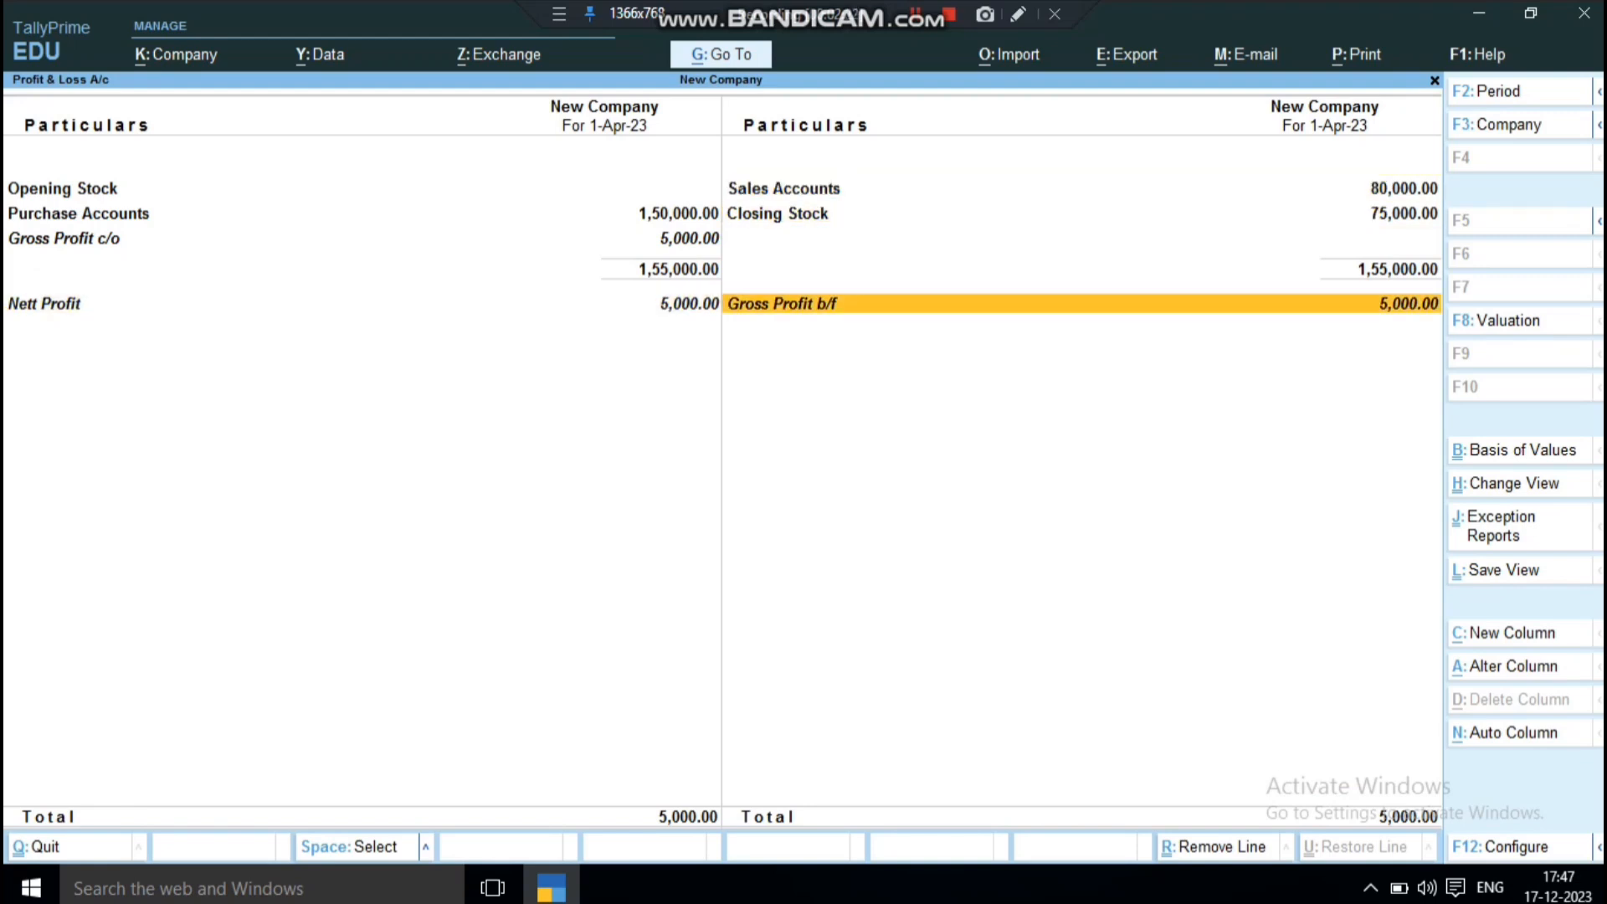
key("Left")
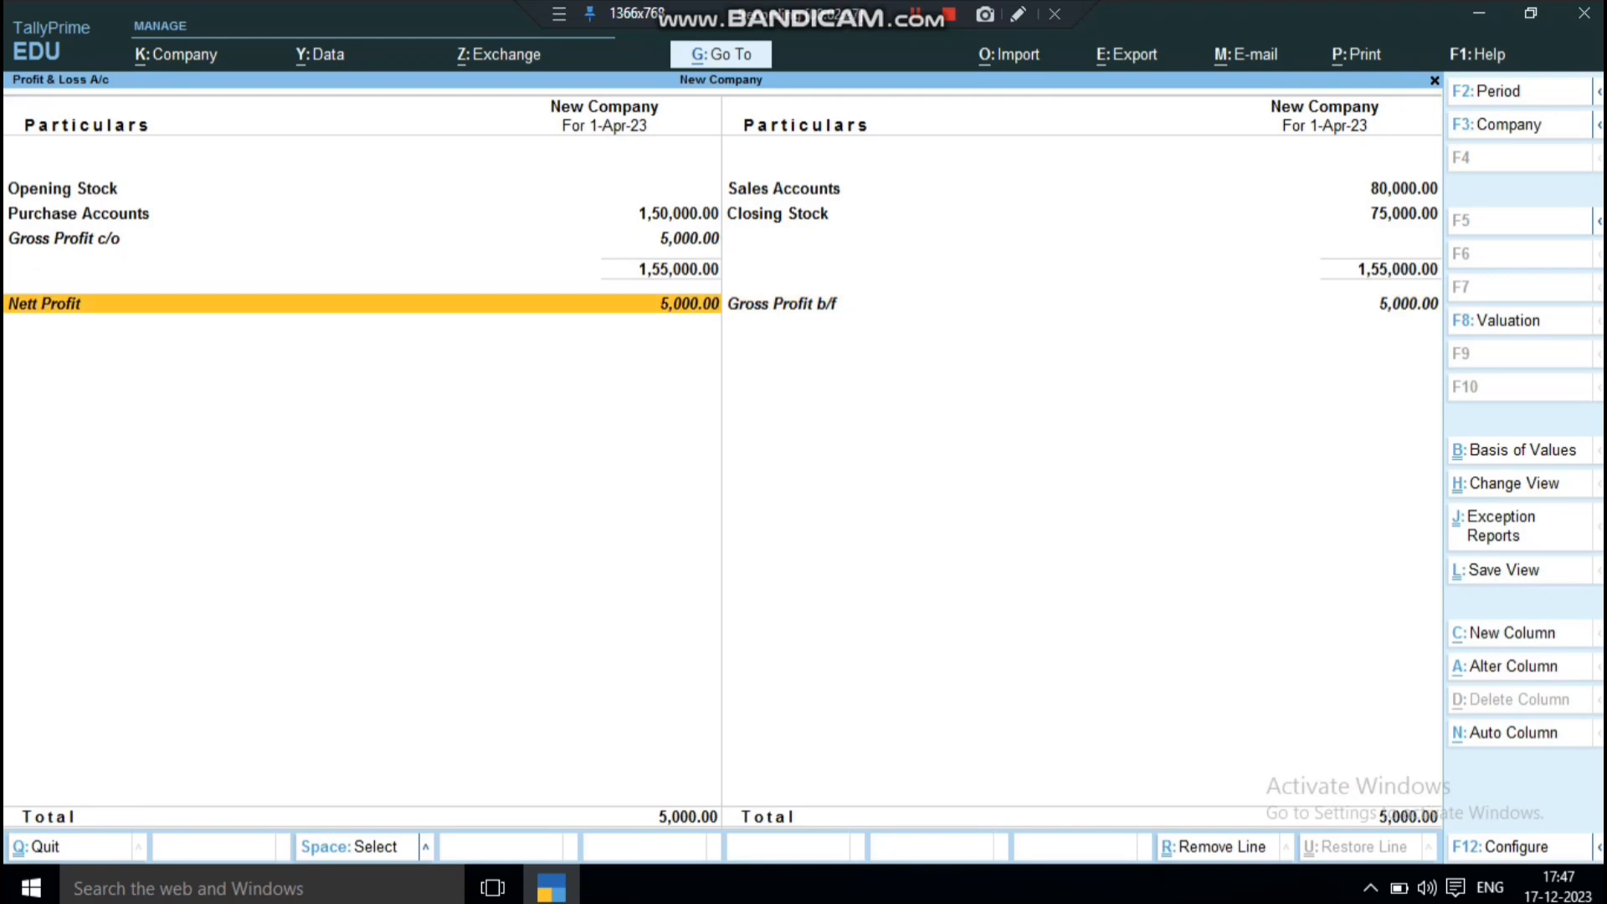
key("Right")
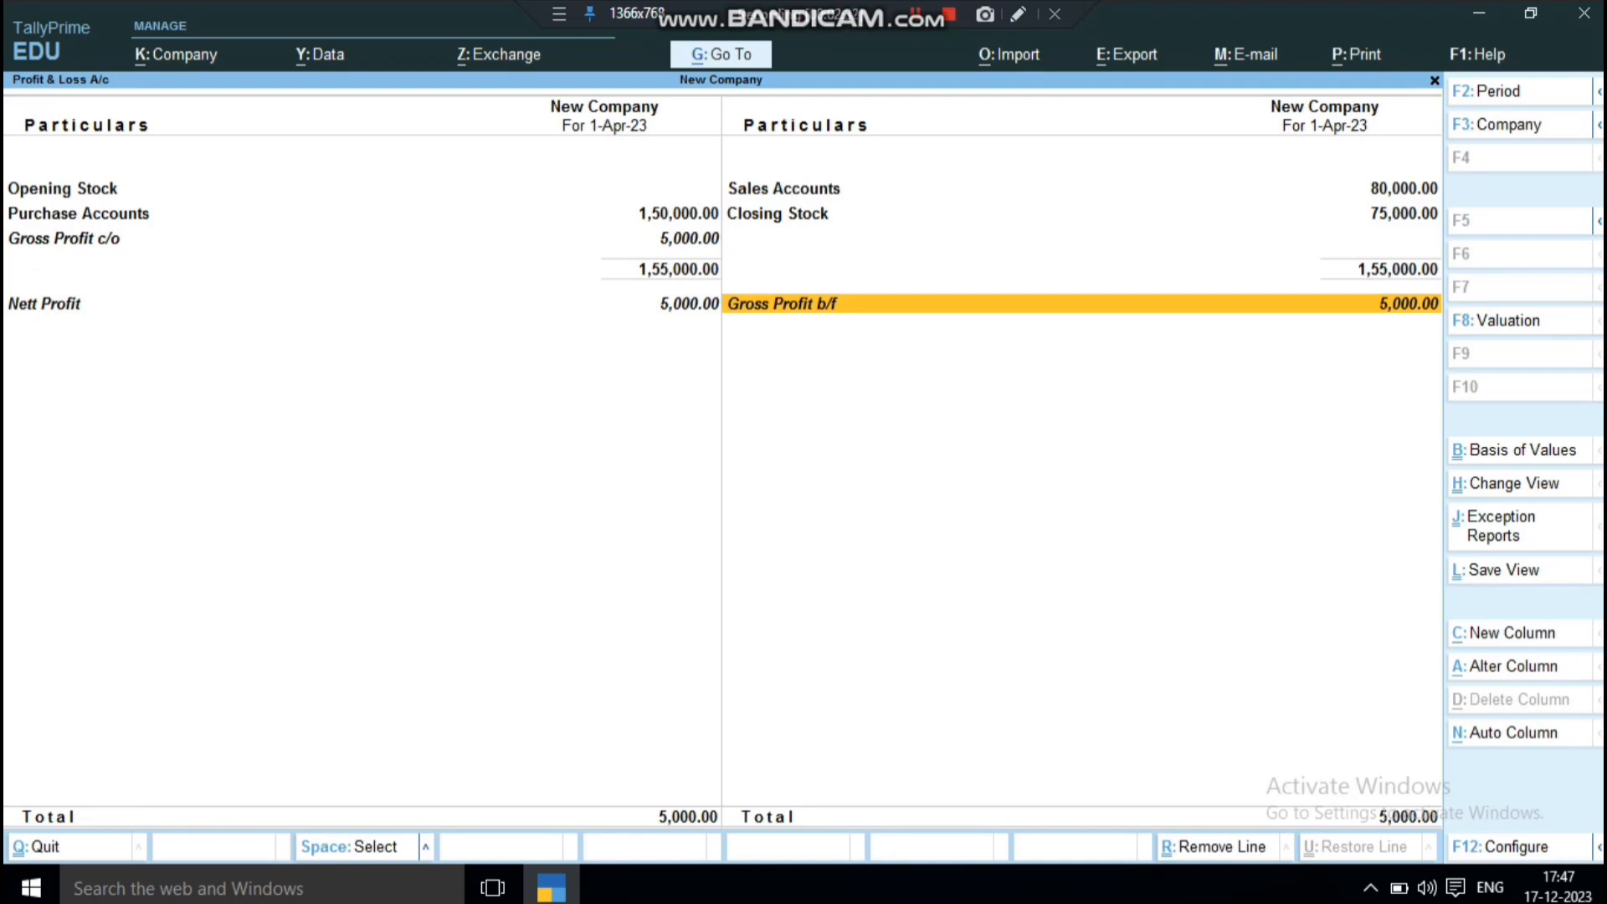
key("Left")
key("Right")
key("Escape")
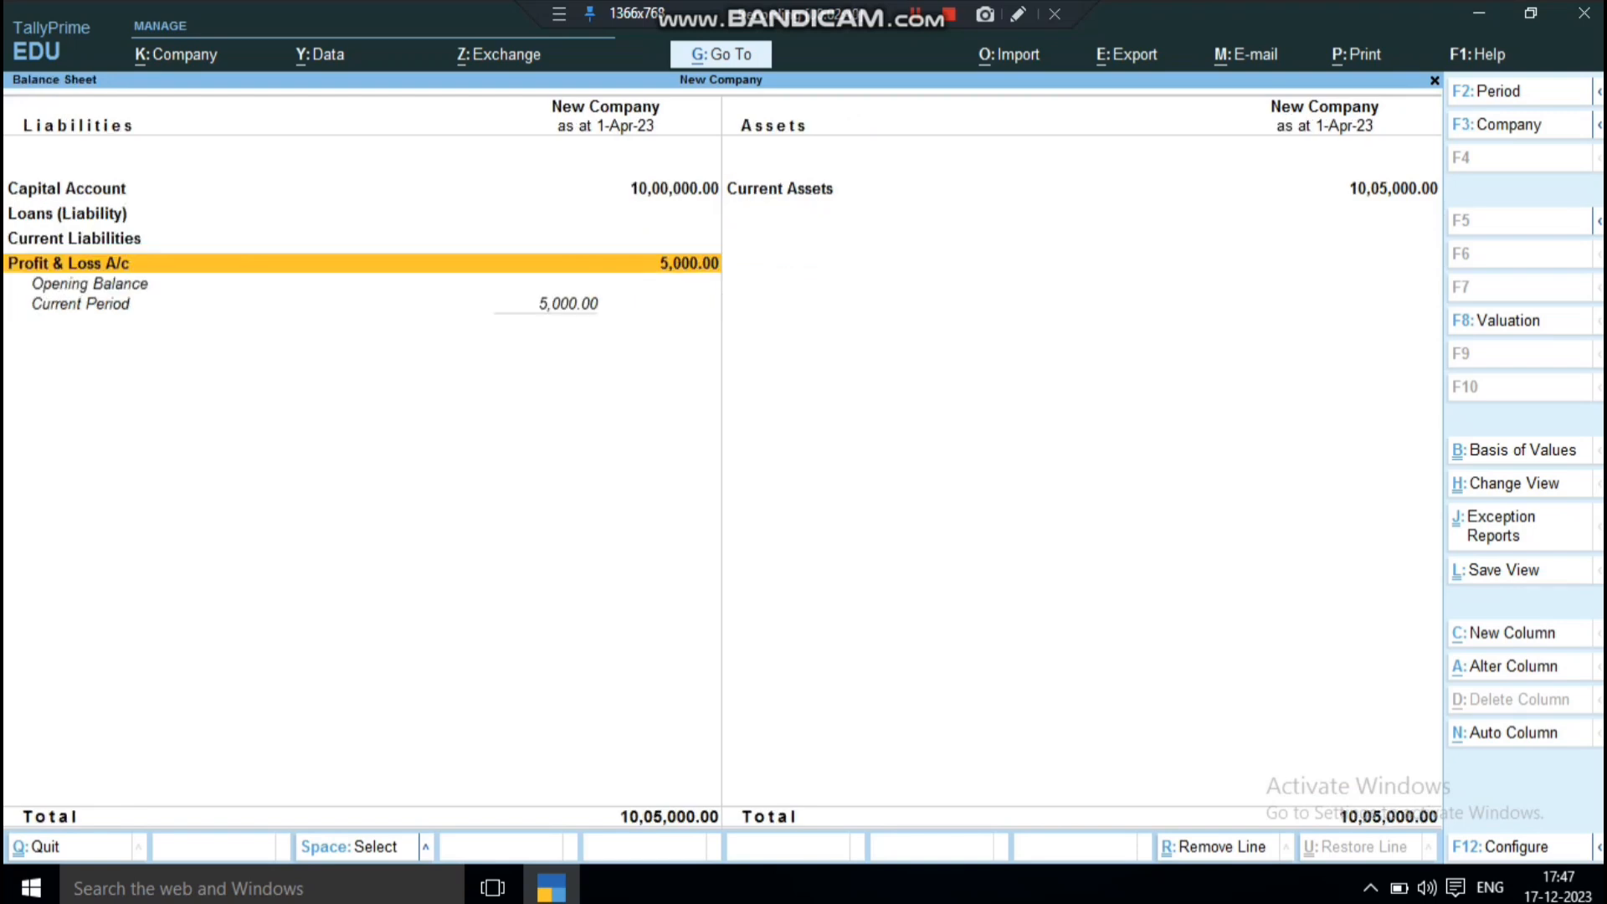
Step: Leave the Balance Sheet and start a Payment voucher dated 1-Apr-23
key("Escape")
key("Escape")
key("Escape")
key("Down")
key("Down")
key("Down")
key("Return")
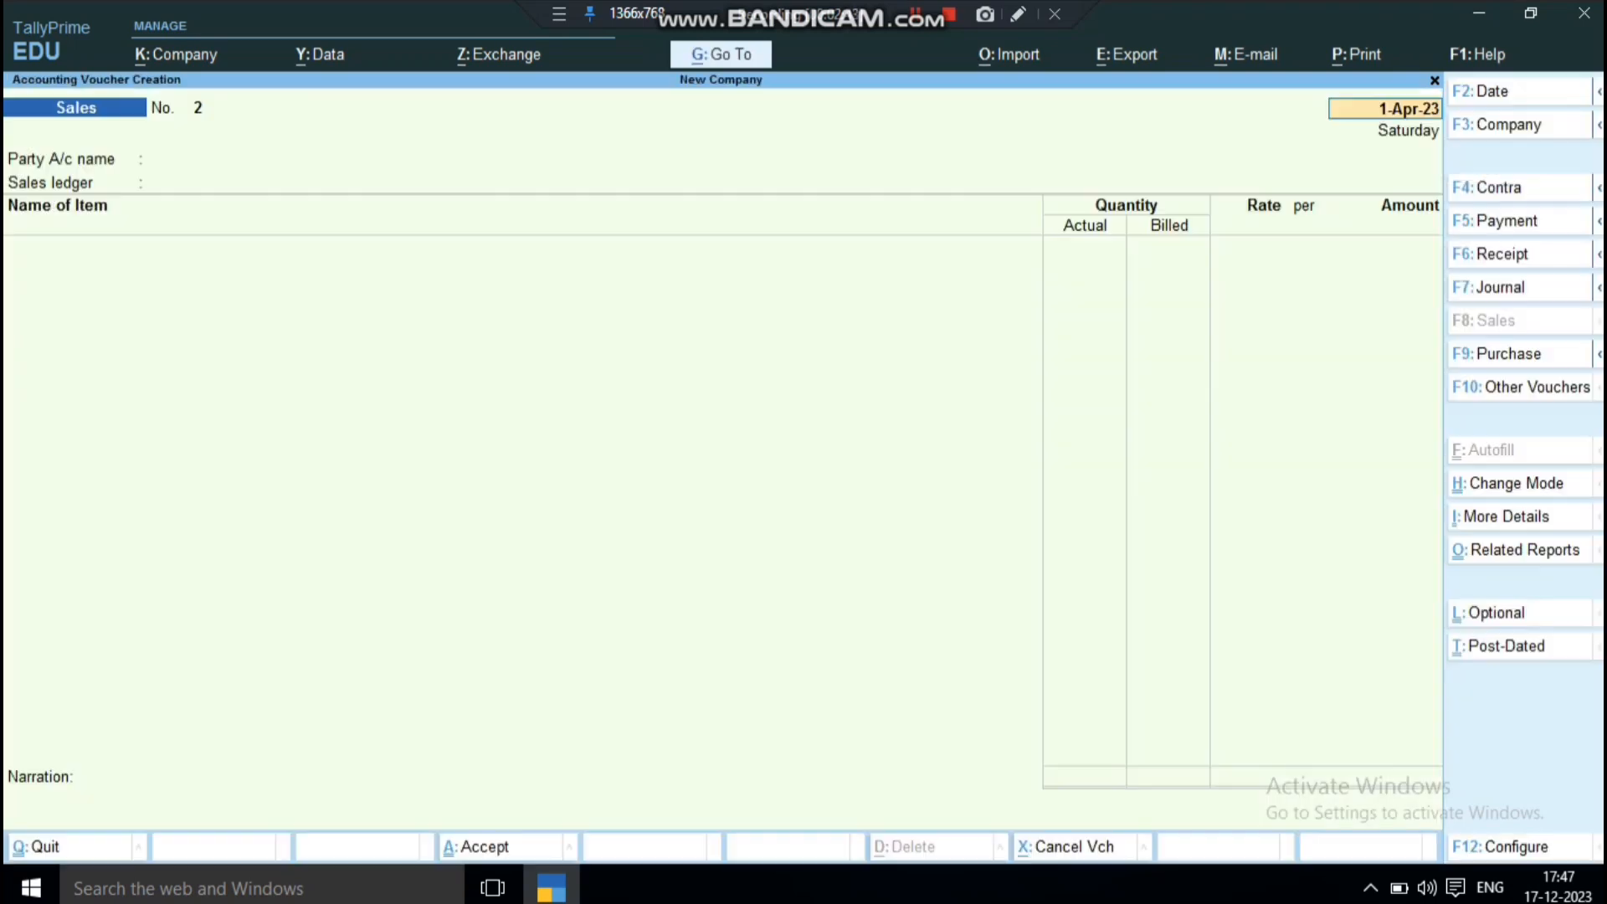
key("F6")
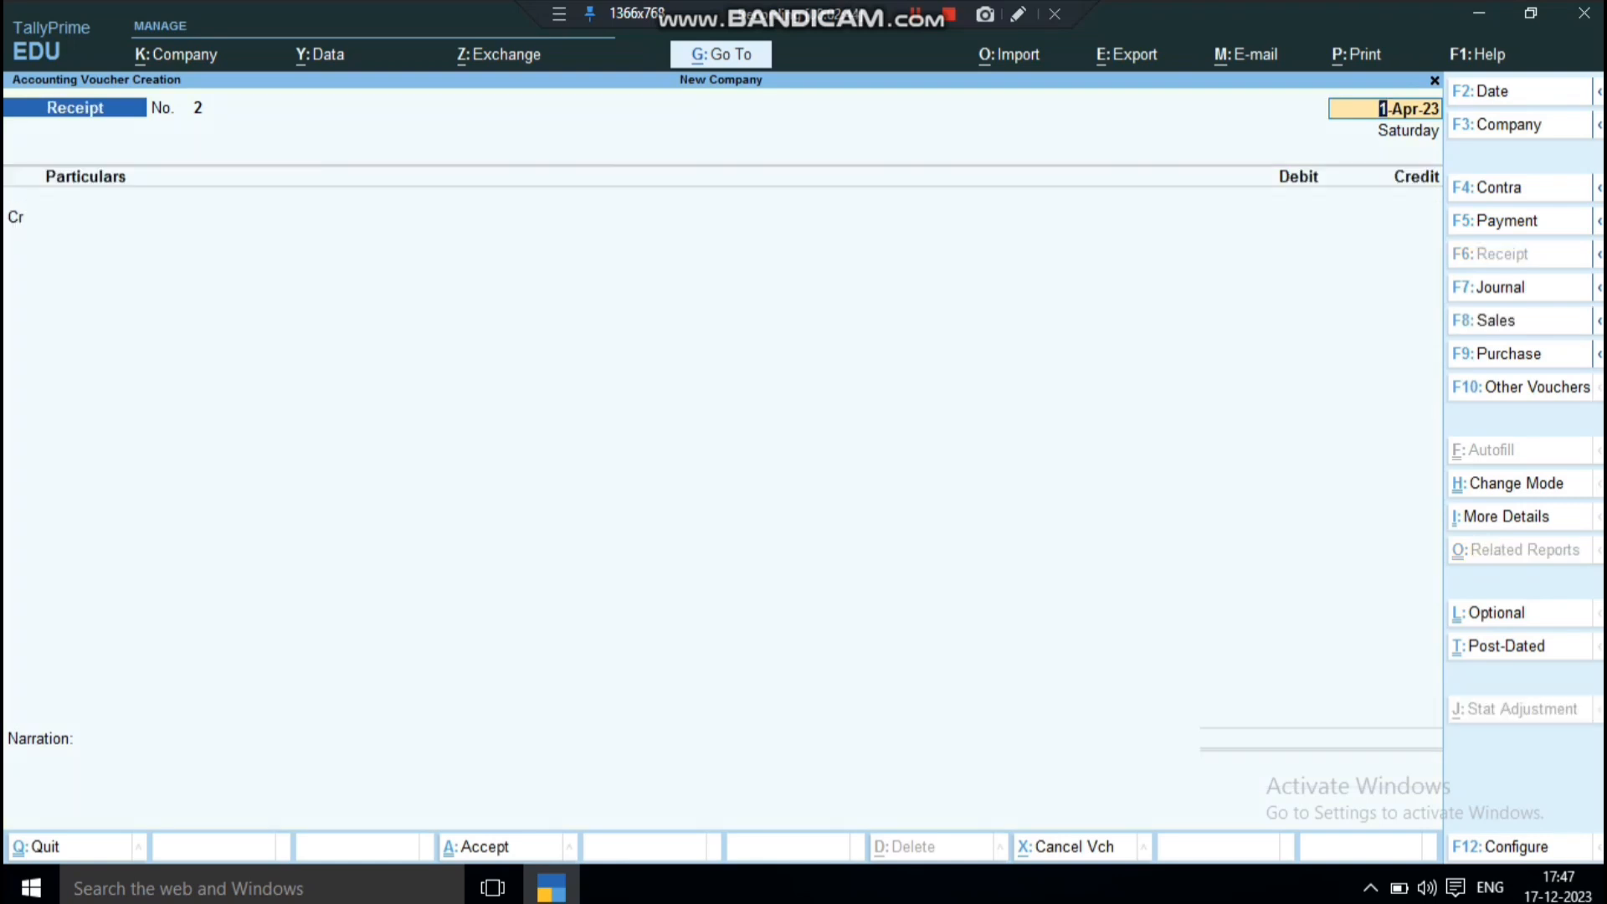
key("F5")
key("Return")
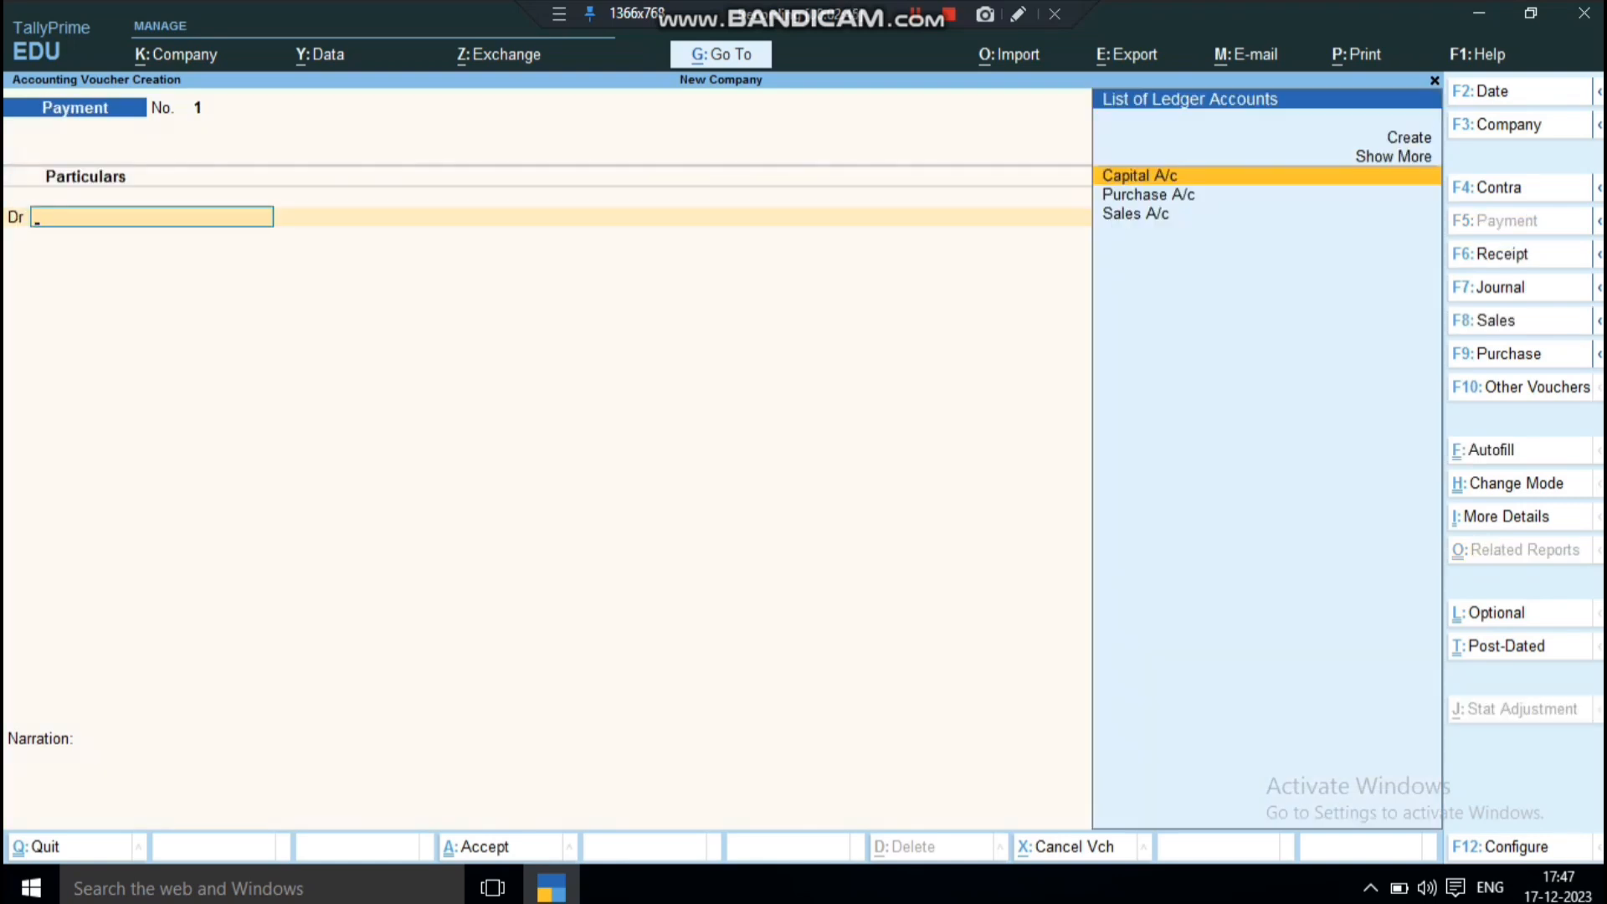
Step: Create a ledger named Salary under the Indirect Expenses group for the payment voucher's debit entry
key("Down")
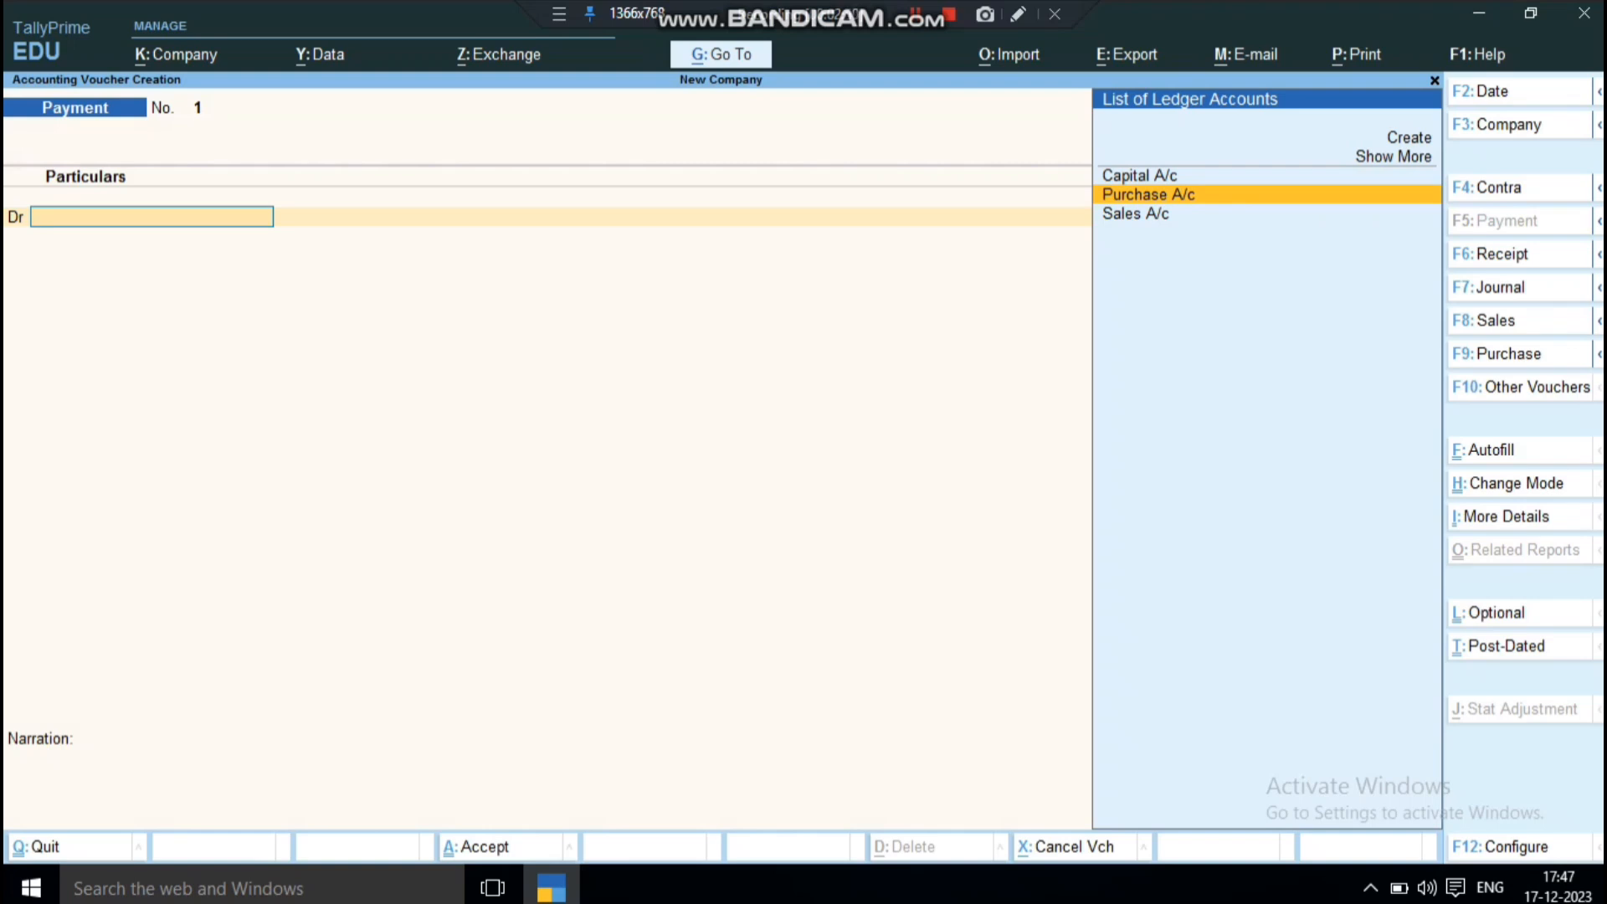
key("alt+c")
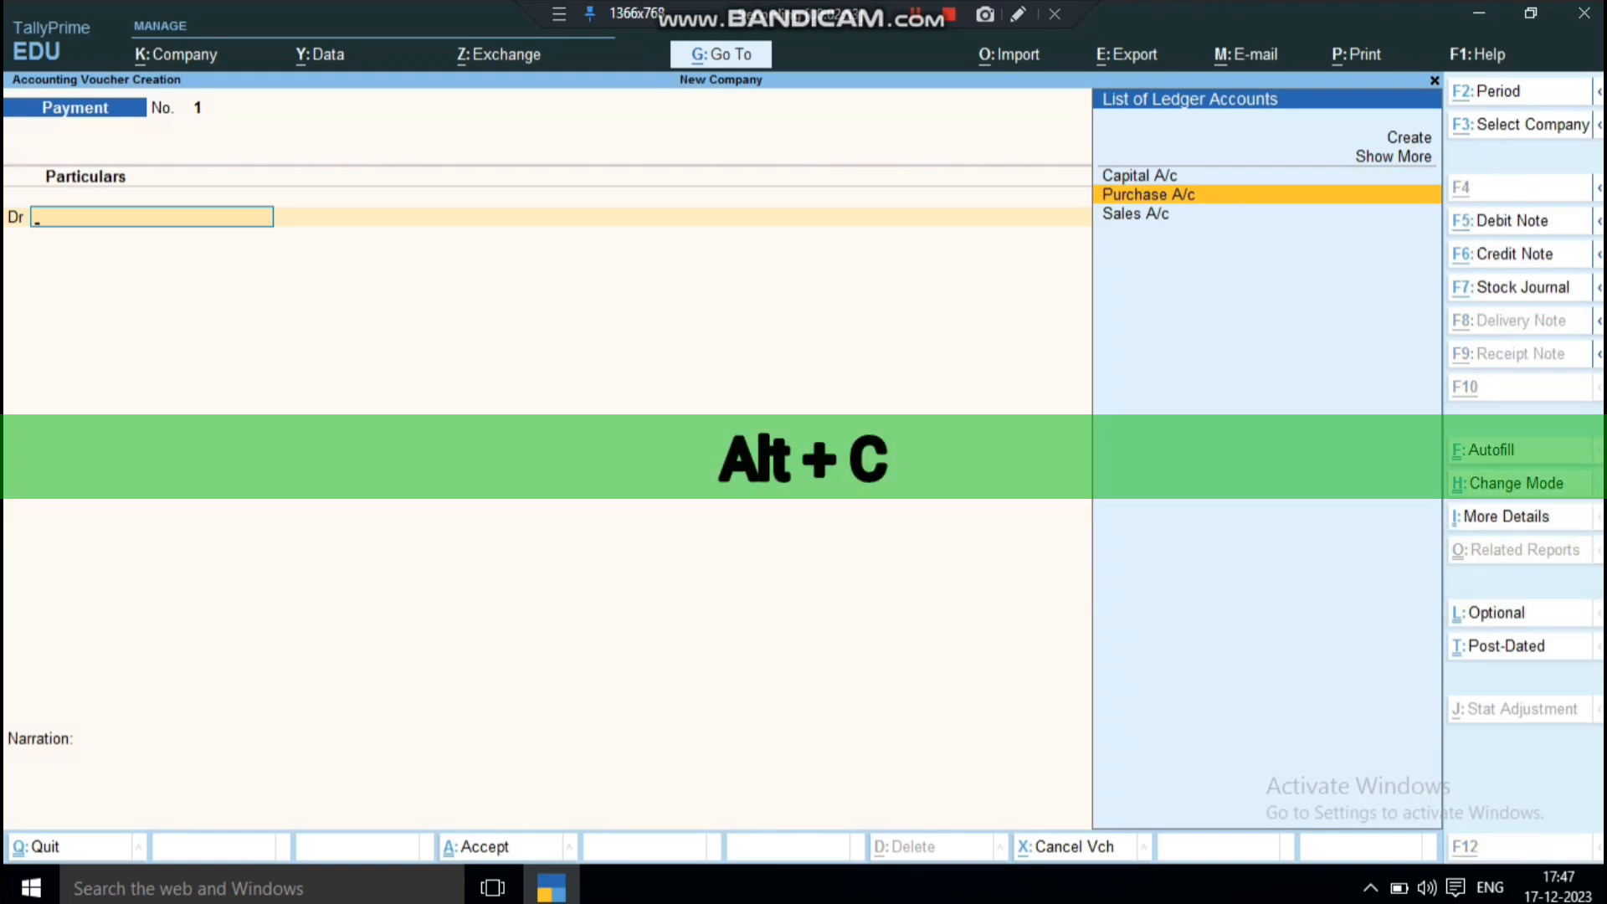
type("Salary")
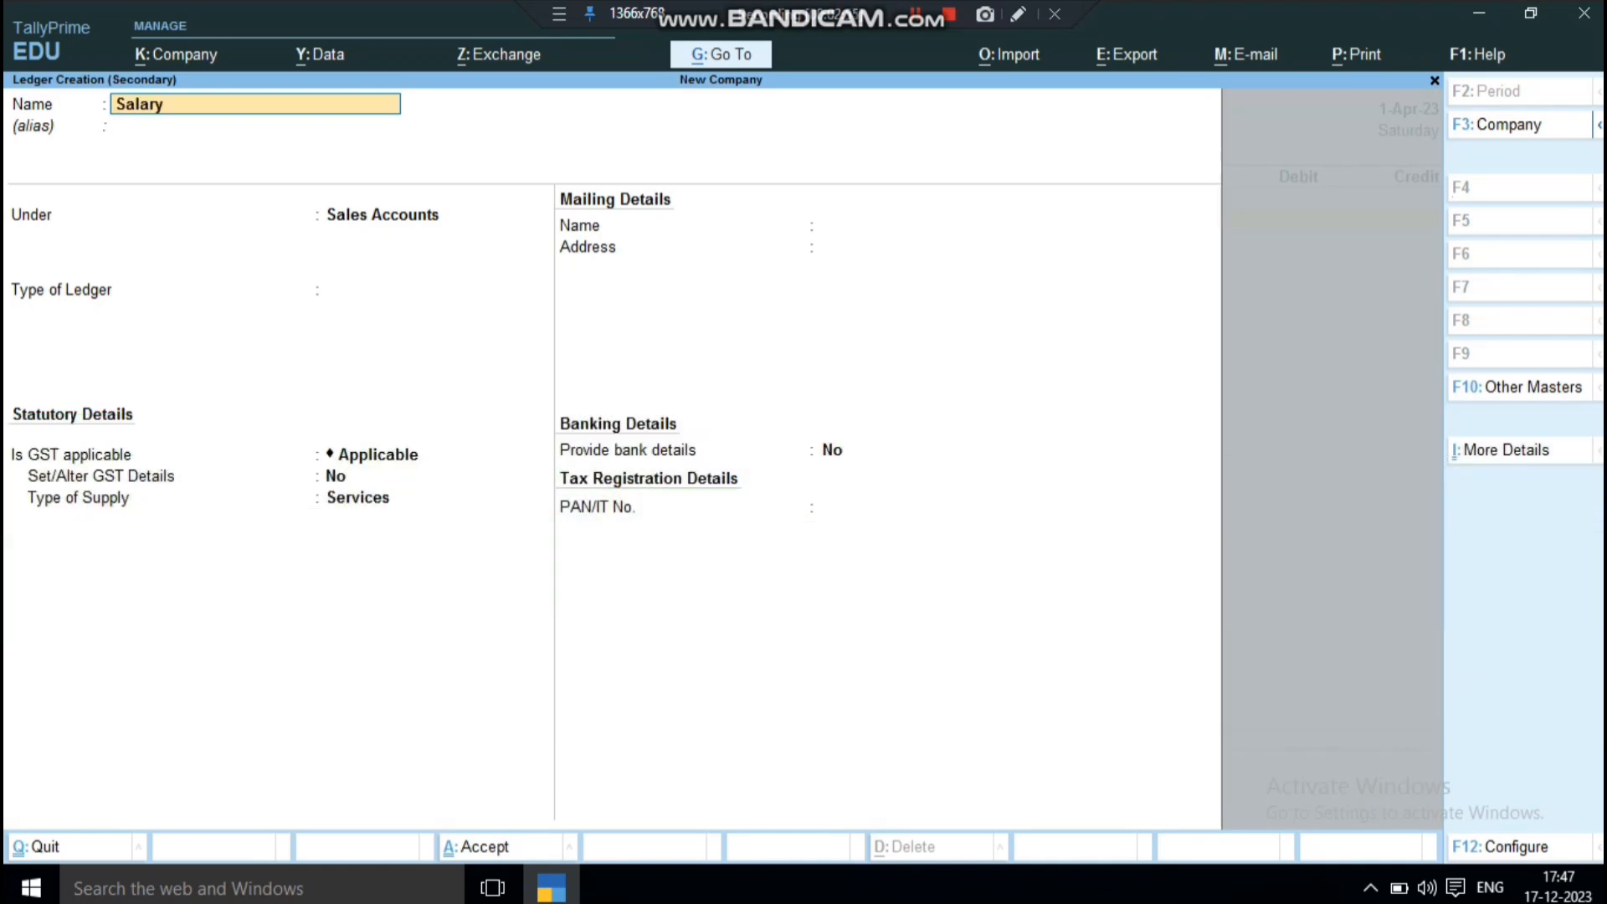
key("Return")
key("Return")
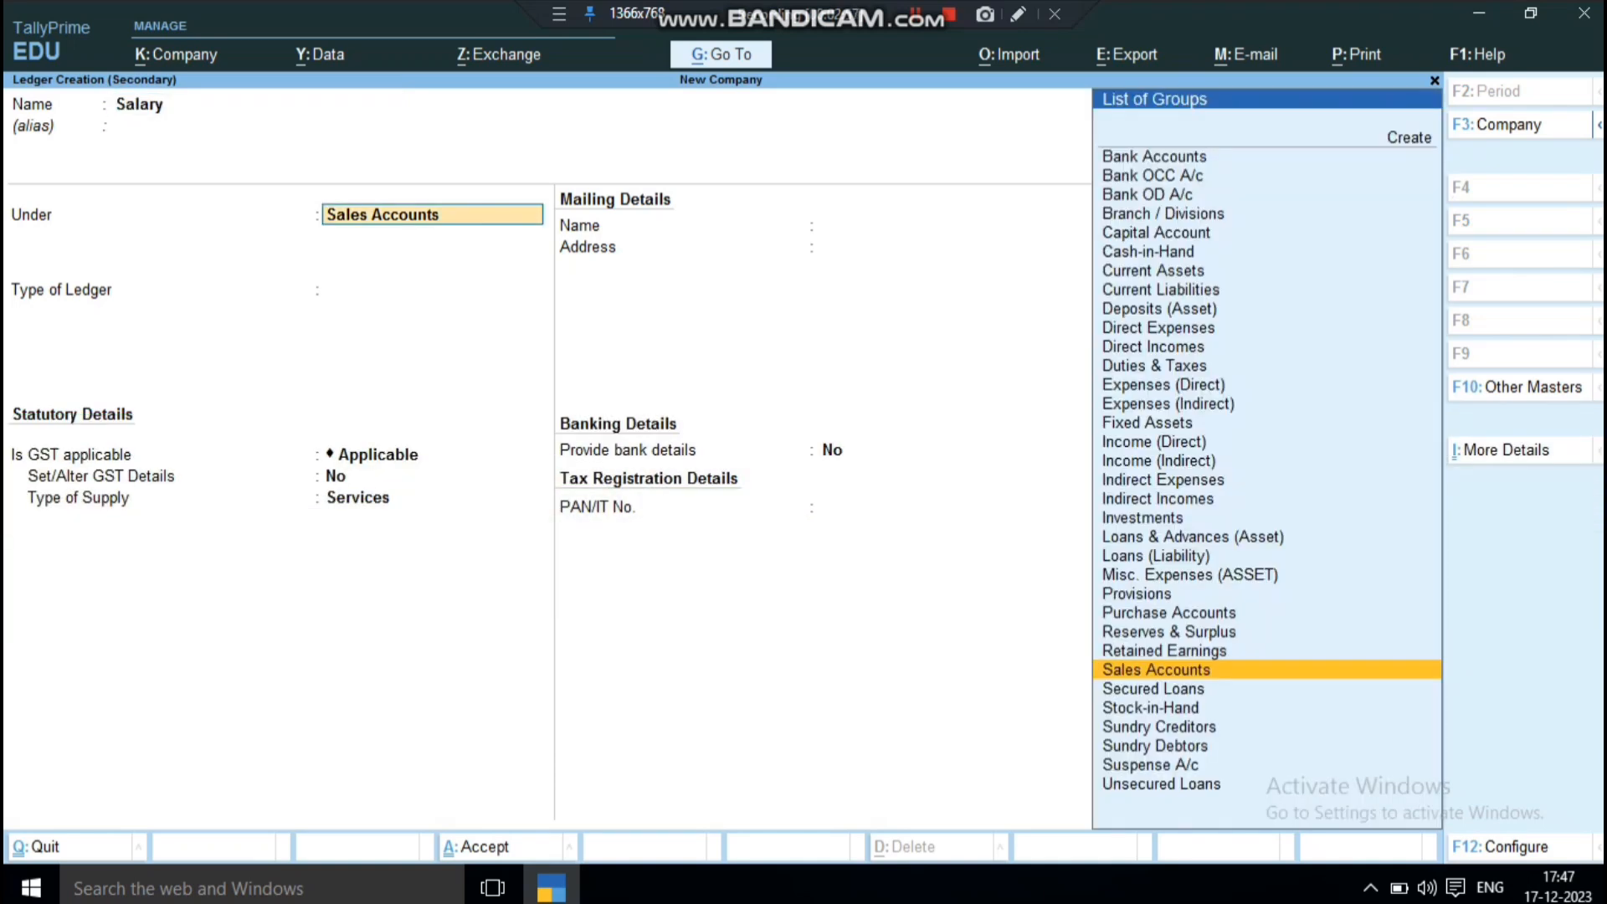
type("i")
key("Down")
key("Down")
key("Return")
key("Return")
key("Return")
key("Return")
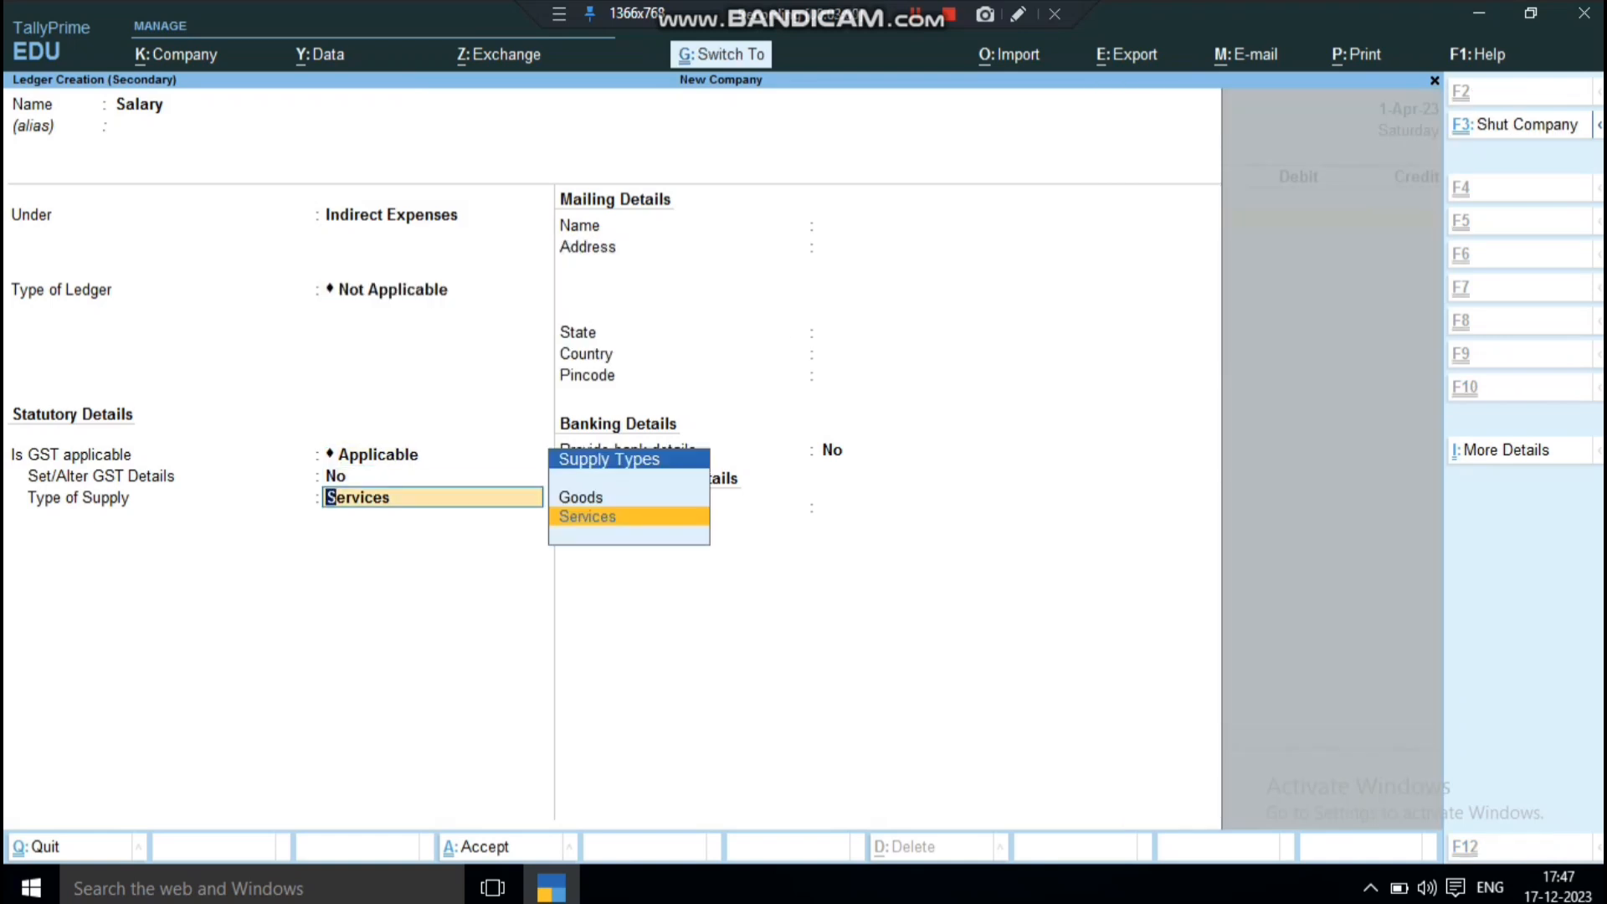
key("ctrl+a")
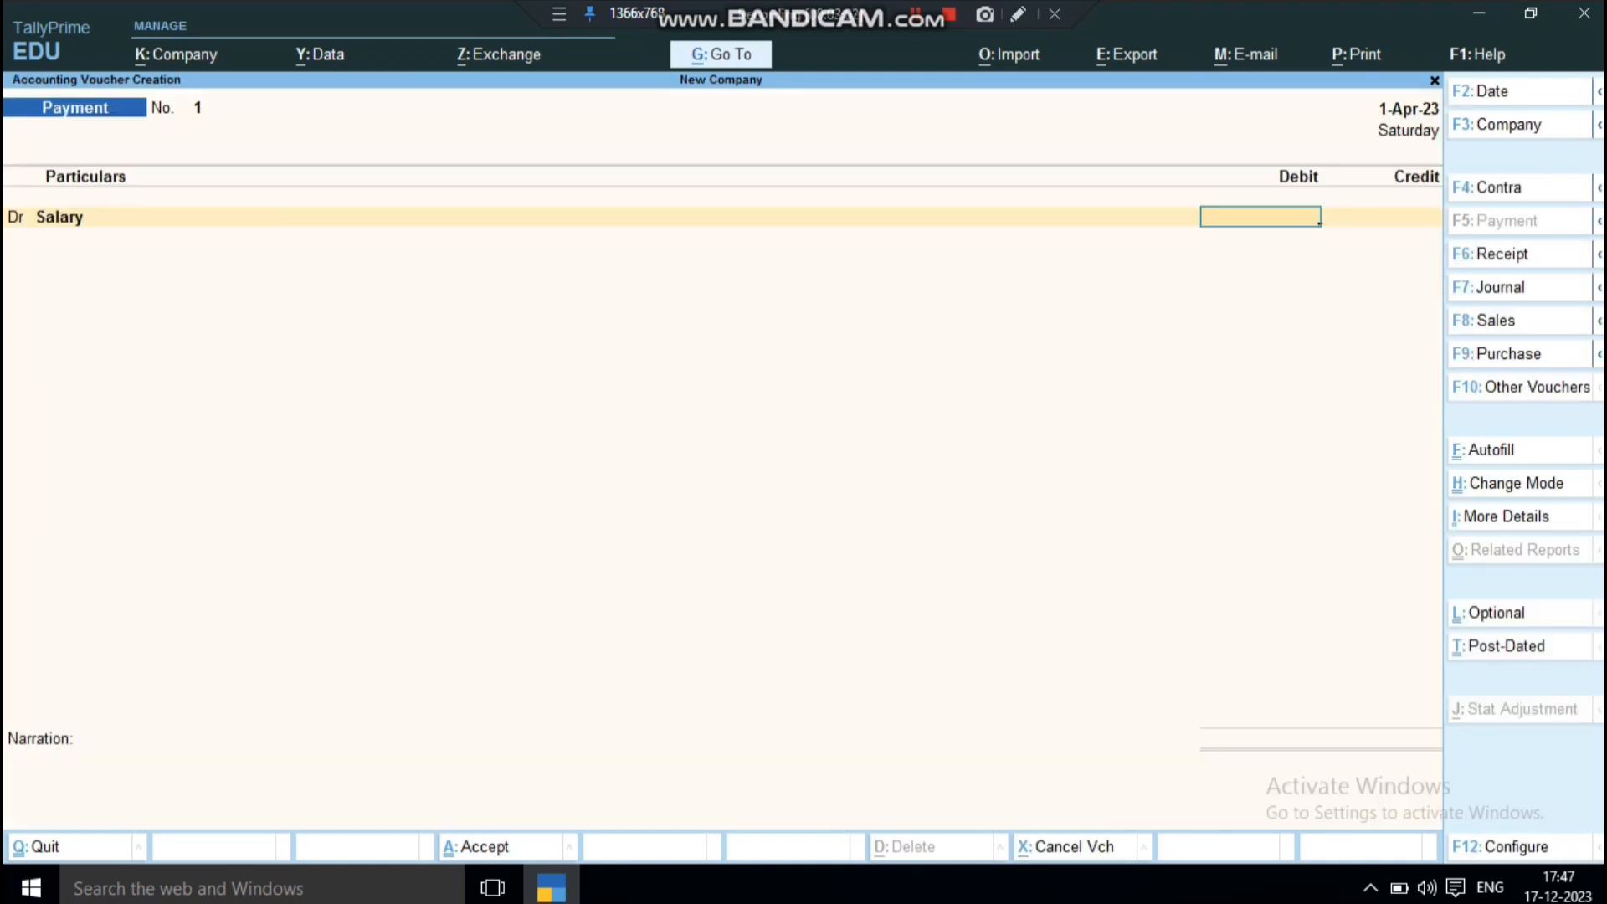
Step: Debit Salary with 5,000, credit Cash with the same amount, and save the payment voucher
type("5000")
key("Return")
key("Down")
key("Return")
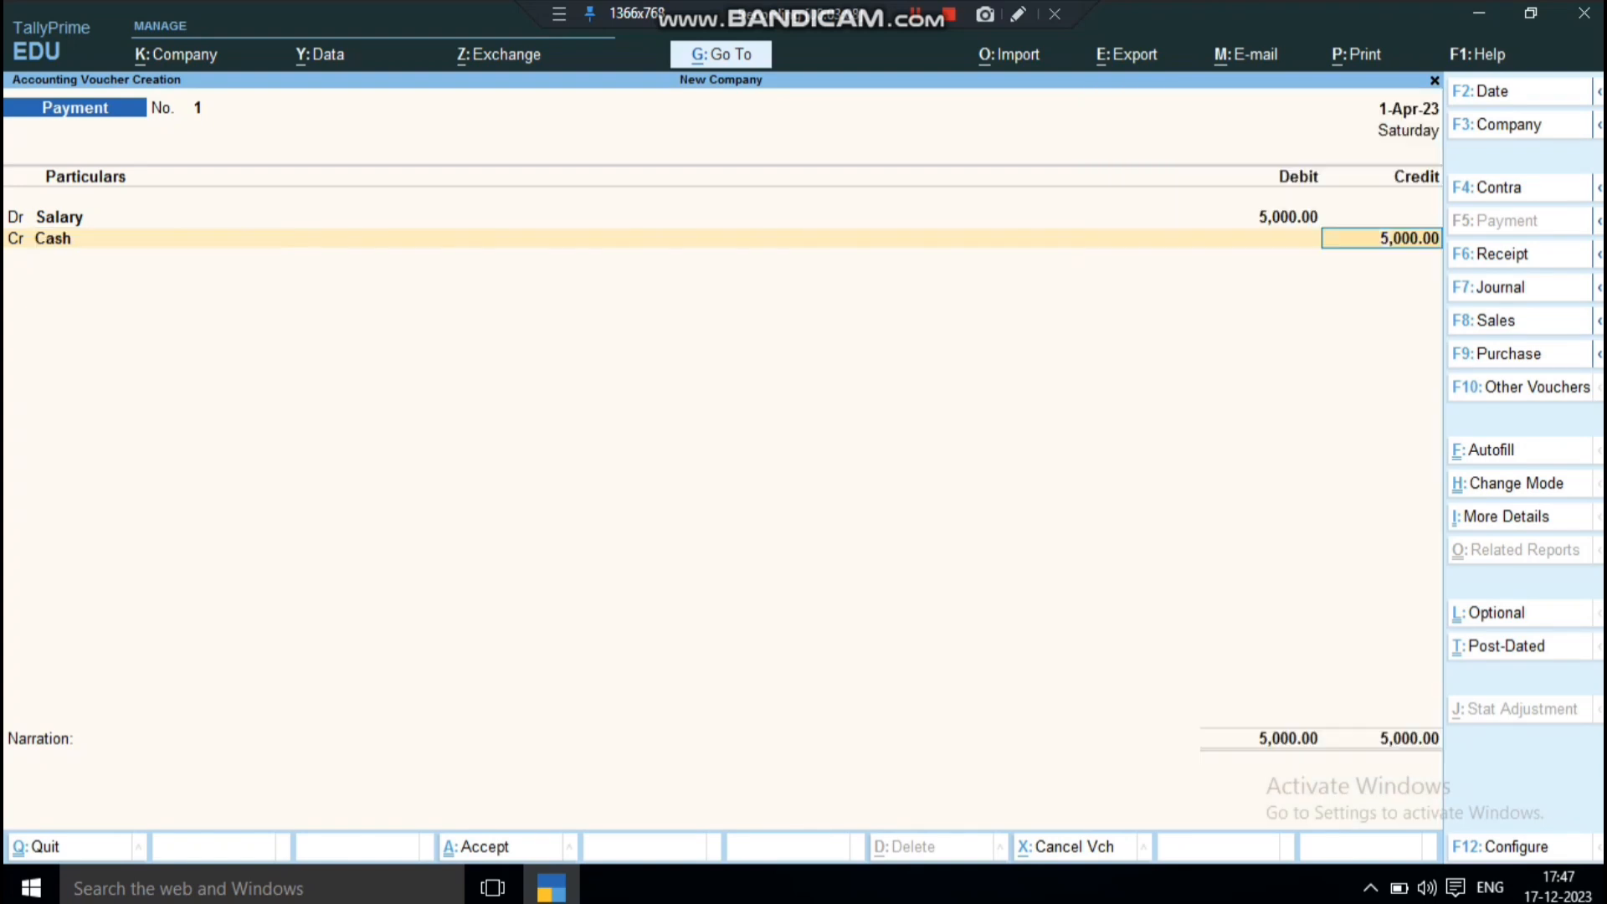
key("Return")
key("Return")
key("Return")
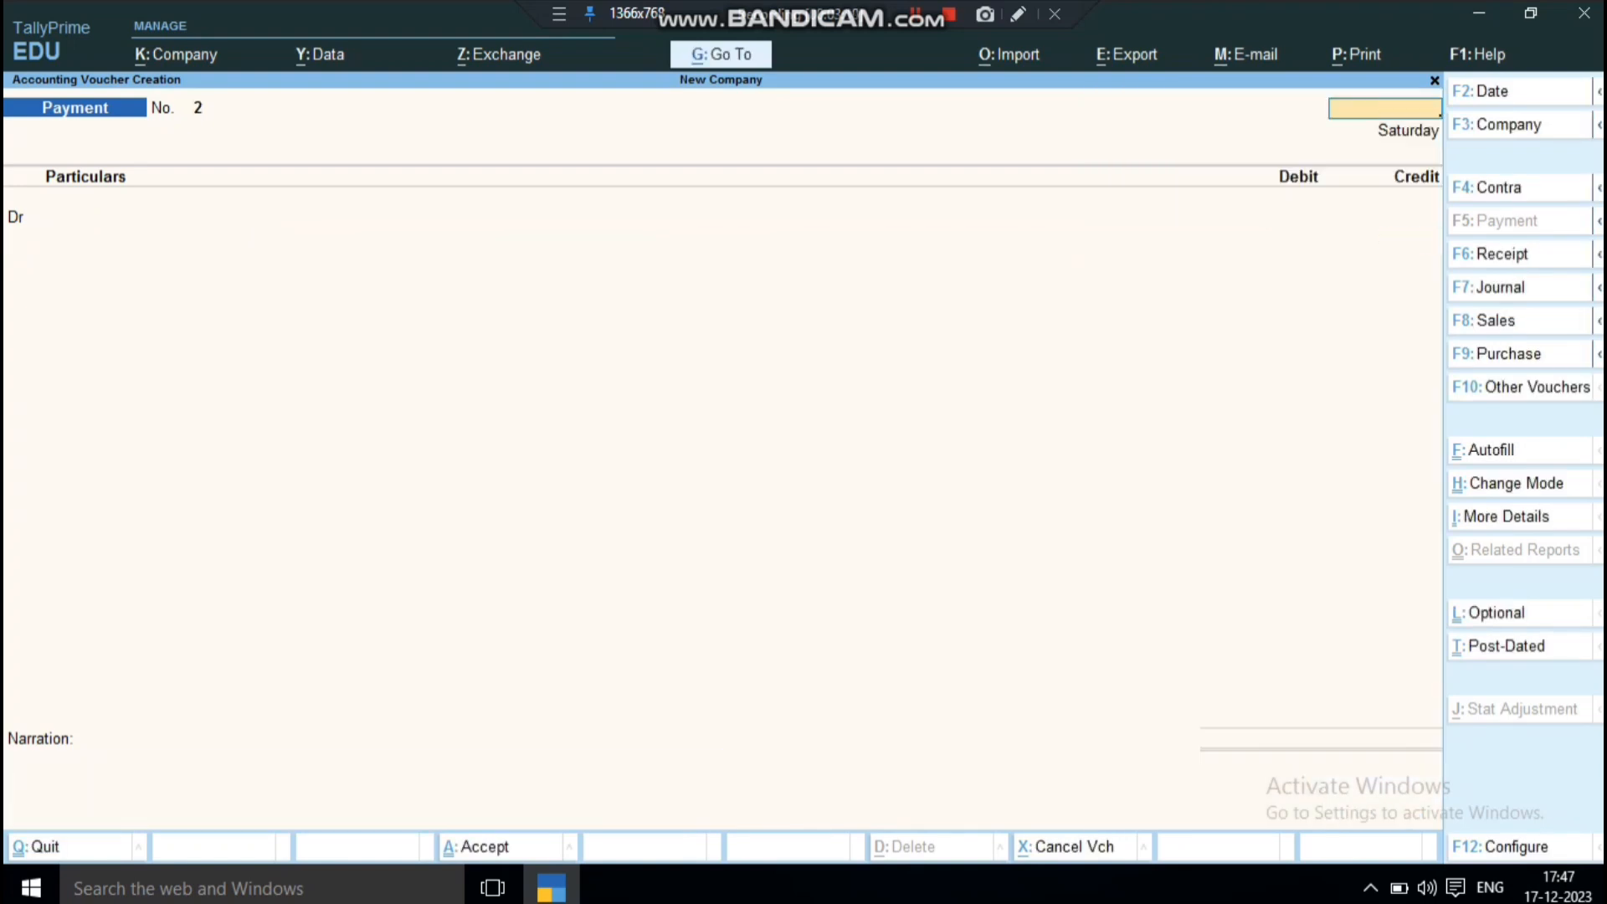
Step: Leave the payment voucher, then open the Balance Sheet and its Profit & Loss A/c
key("Escape")
key("Down")
key("Down")
key("Down")
key("Down")
key("Up")
key("Return")
key("Down")
key("Down")
key("Down")
key("Return")
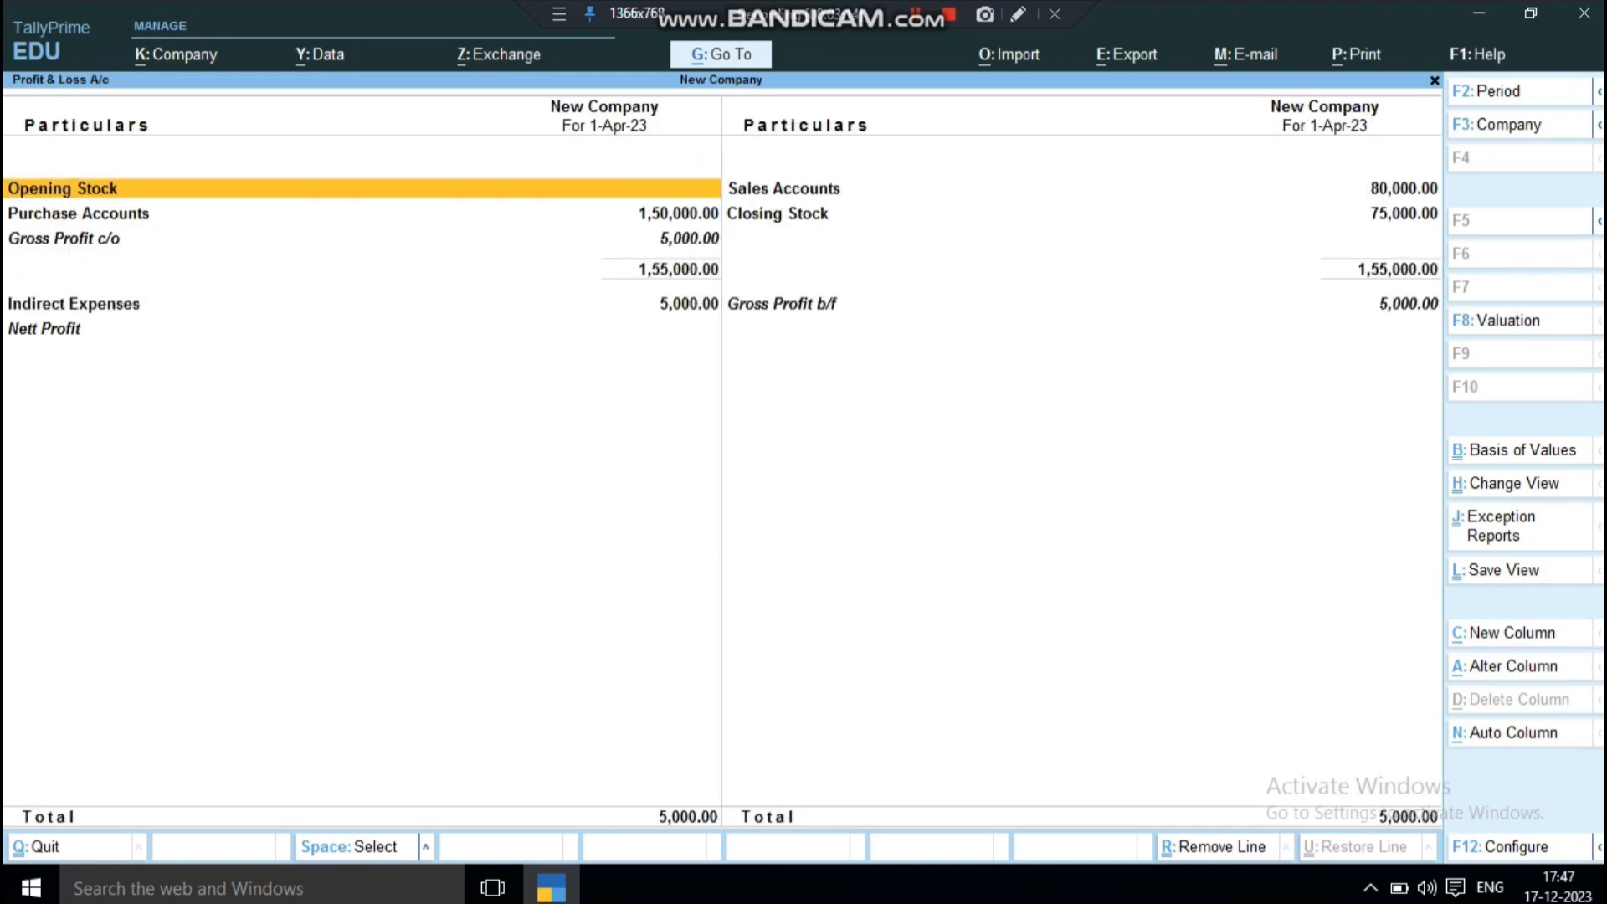
Step: Examine the ledgers behind Indirect Expenses in the Profit & Loss A/c, then return to the report
key("Down")
key("Down")
key("Down")
key("Down")
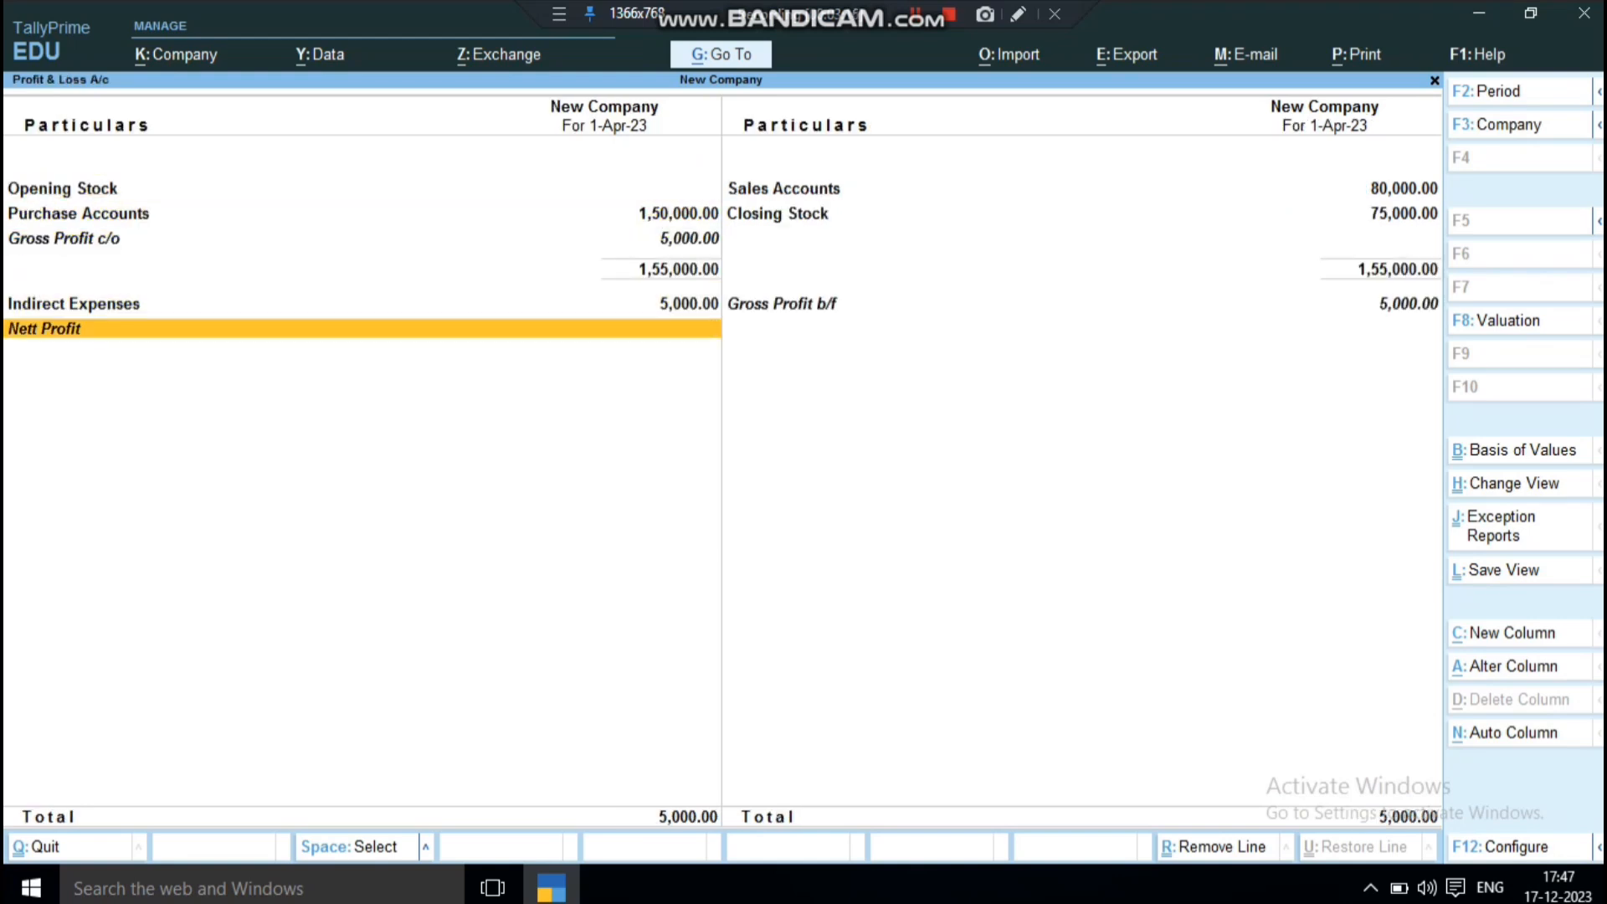
key("Up")
key("Return")
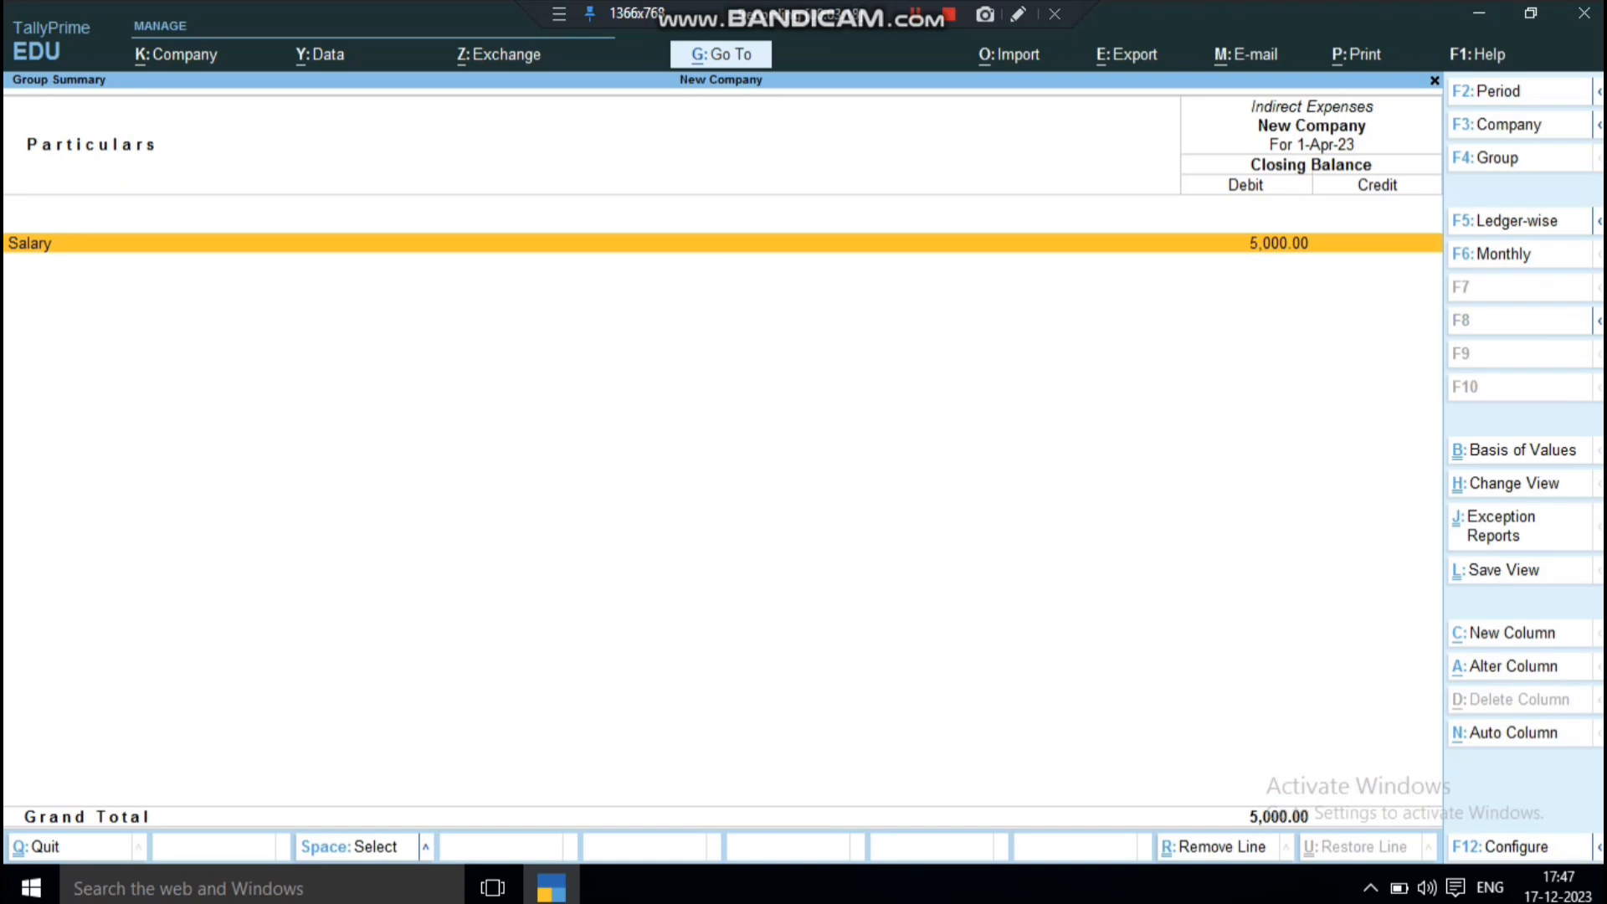
key("Escape")
Step: Compare Indirect Expenses with the Gross Profit and Nett Profit lines, rechecking the expense breakdown, then return to the Balance Sheet
key("Down")
key("Right")
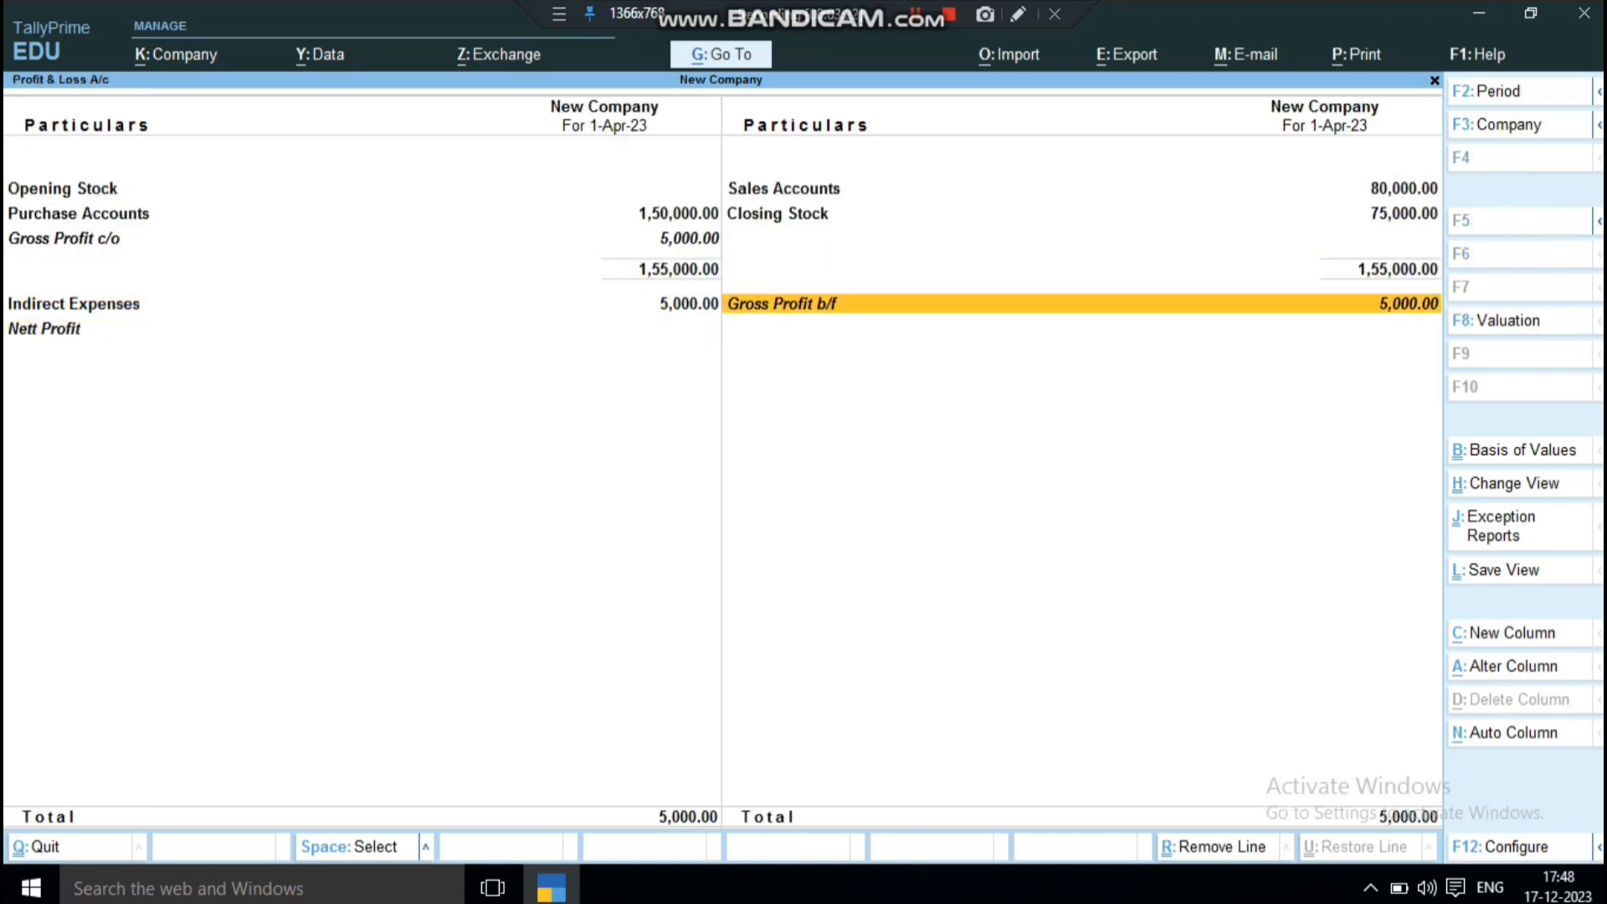
key("Left")
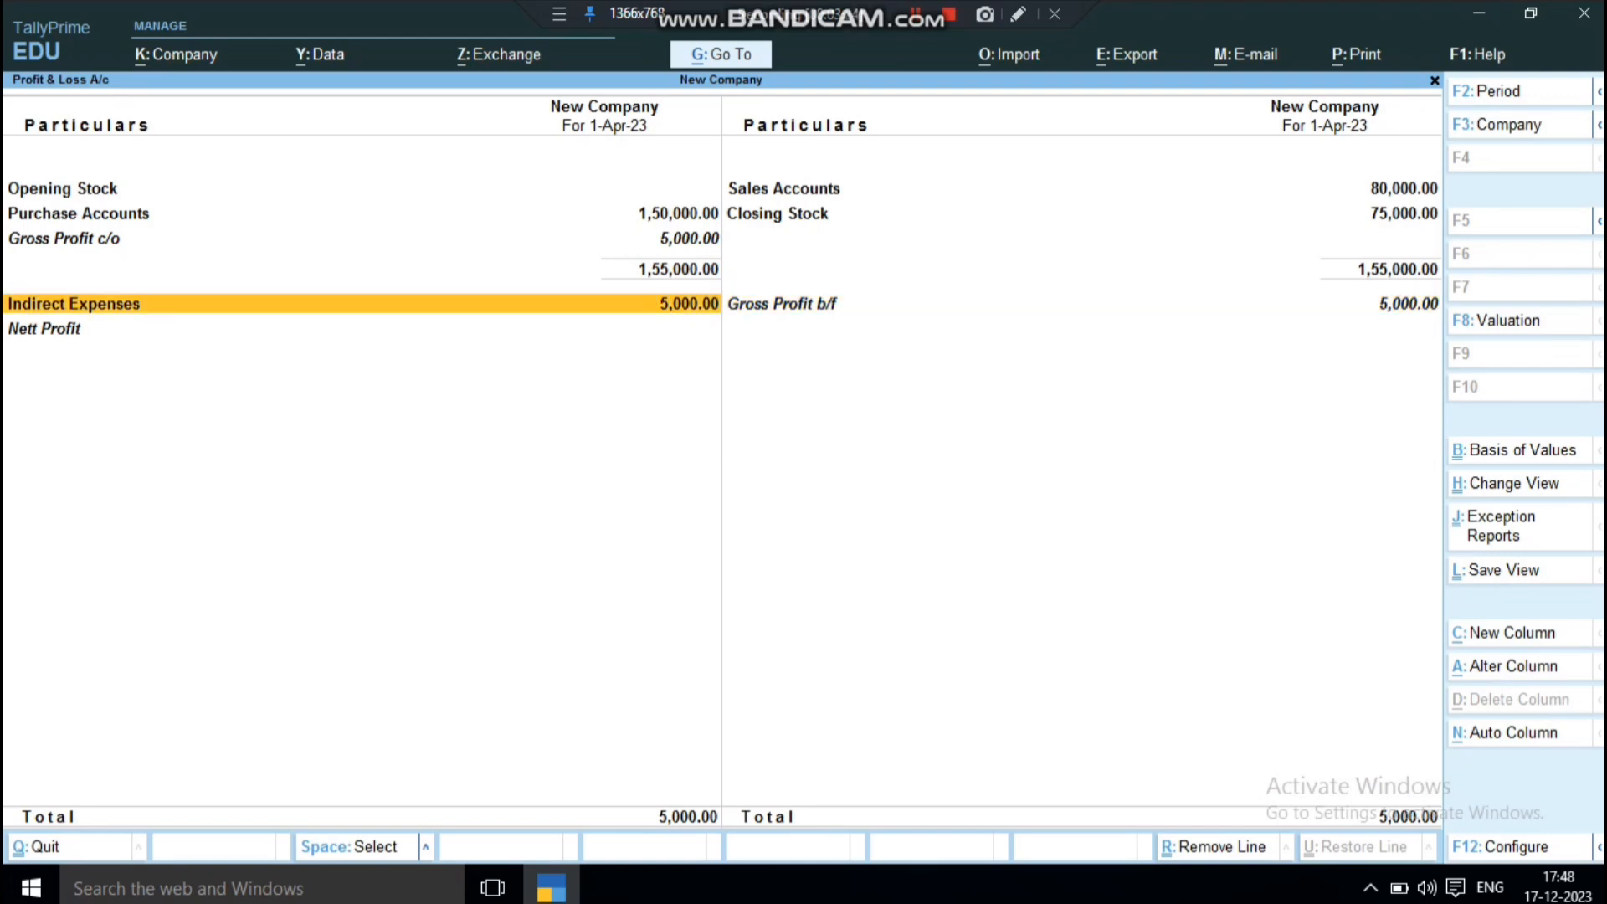
key("Down")
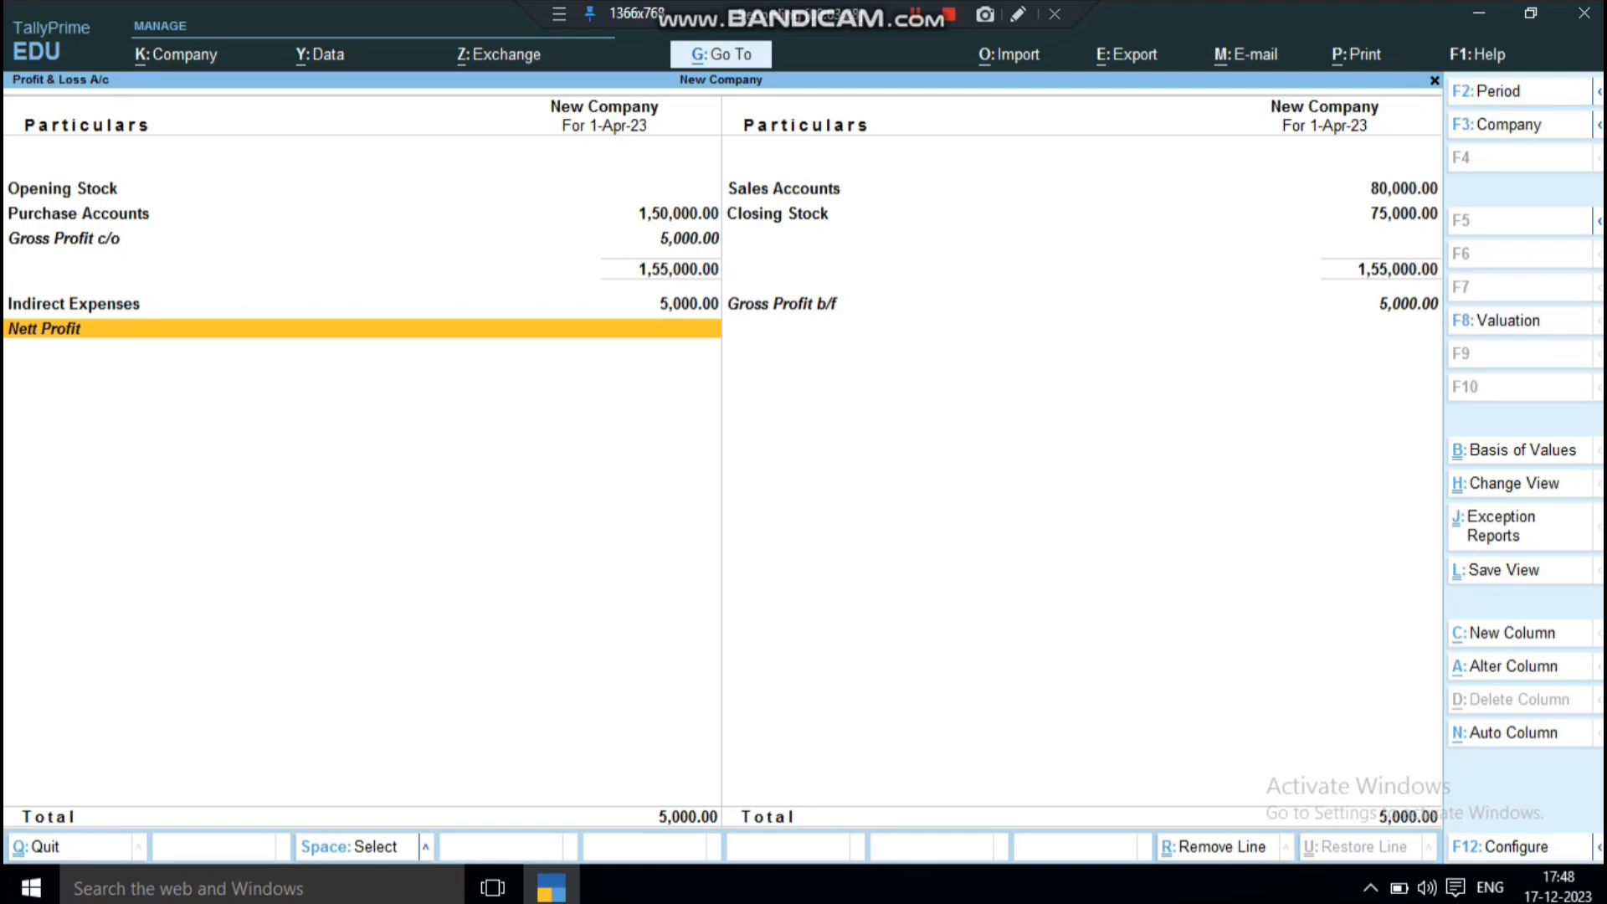
key("Up")
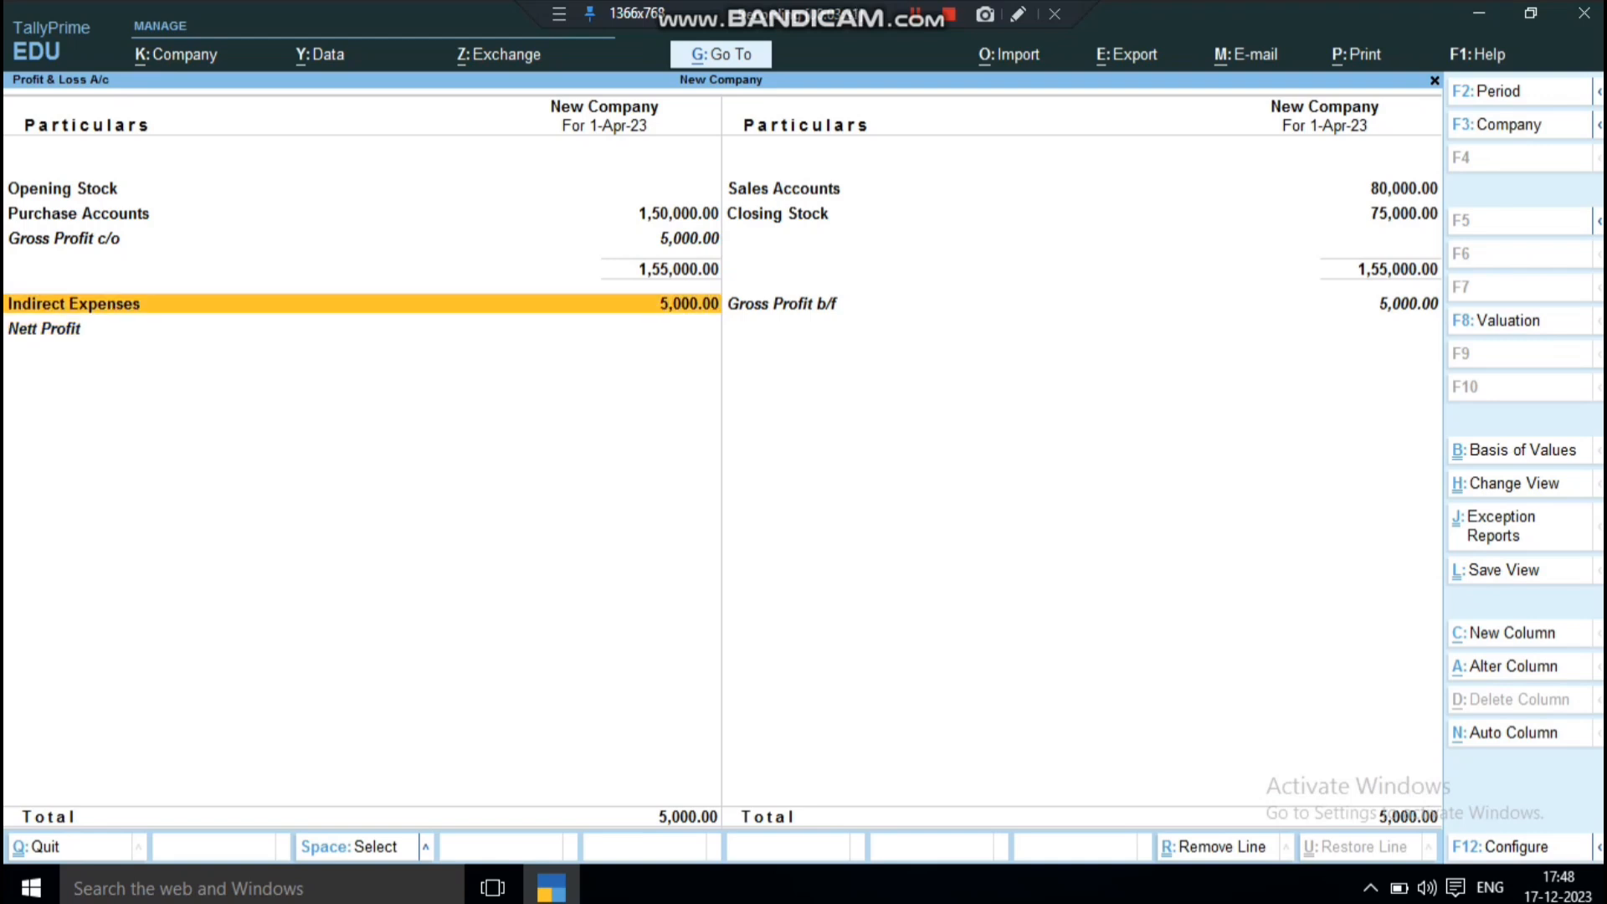
key("Return")
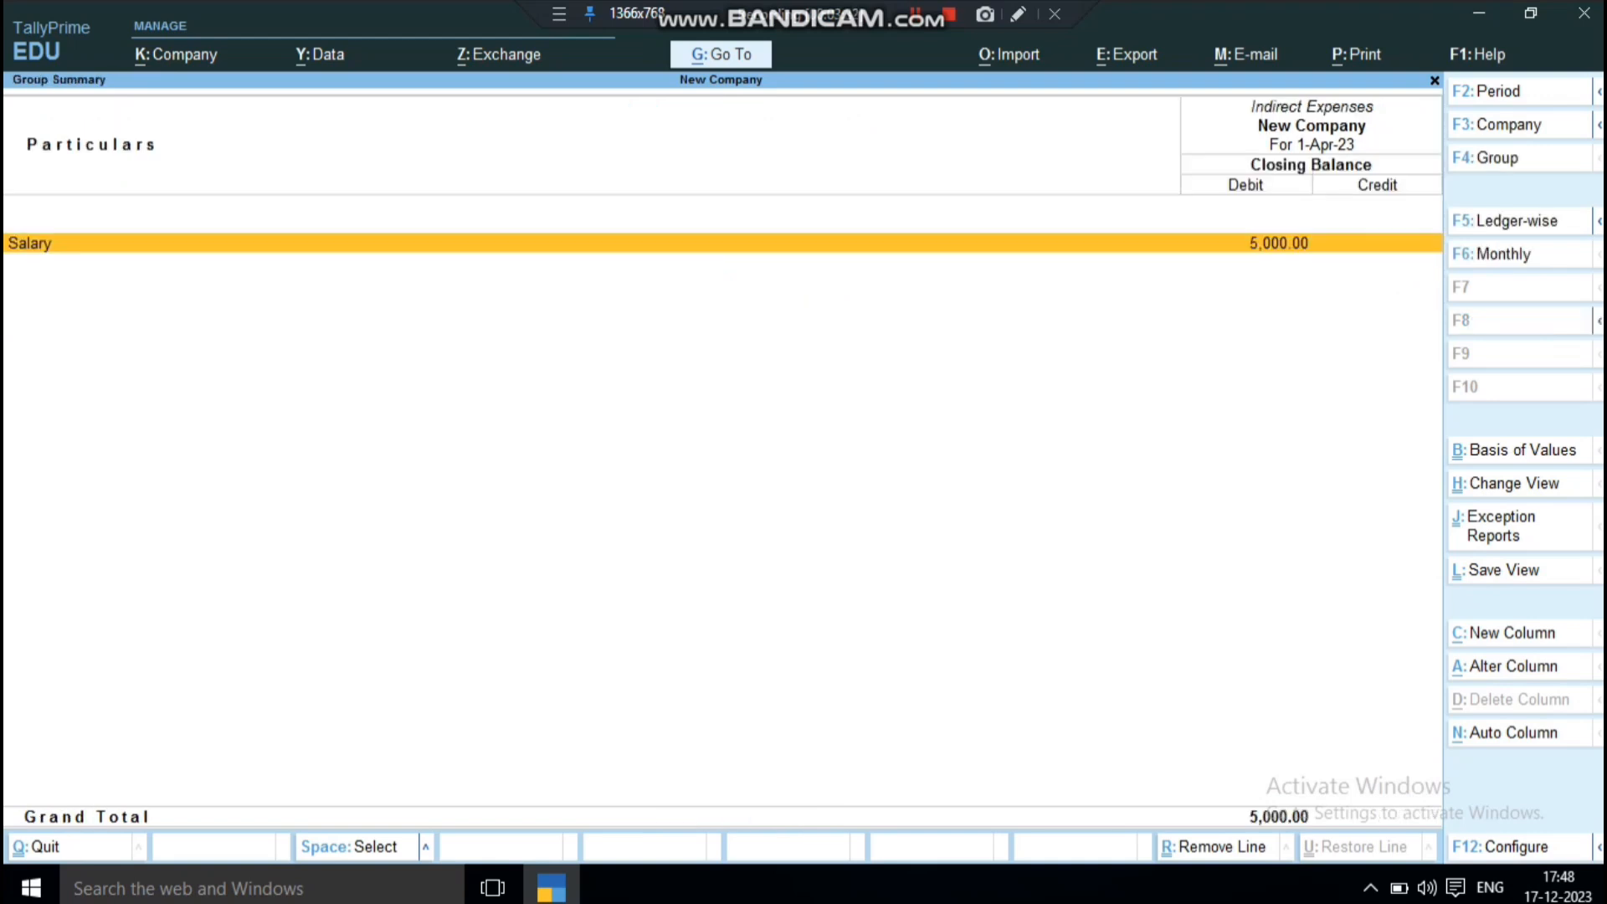
key("Escape")
key("Right")
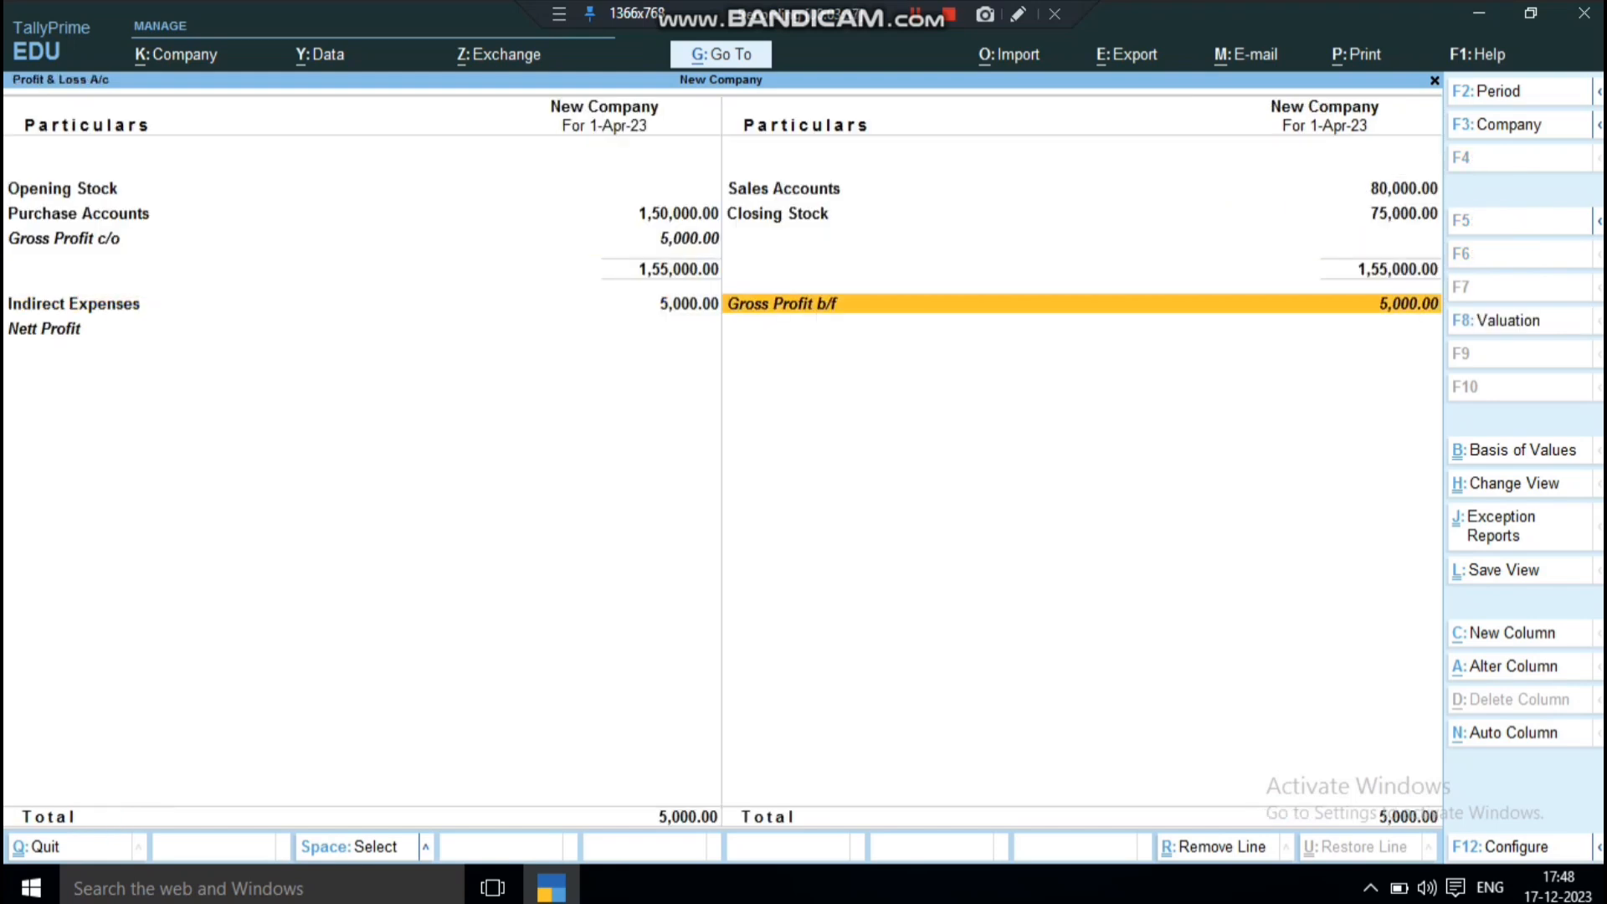
key("Left")
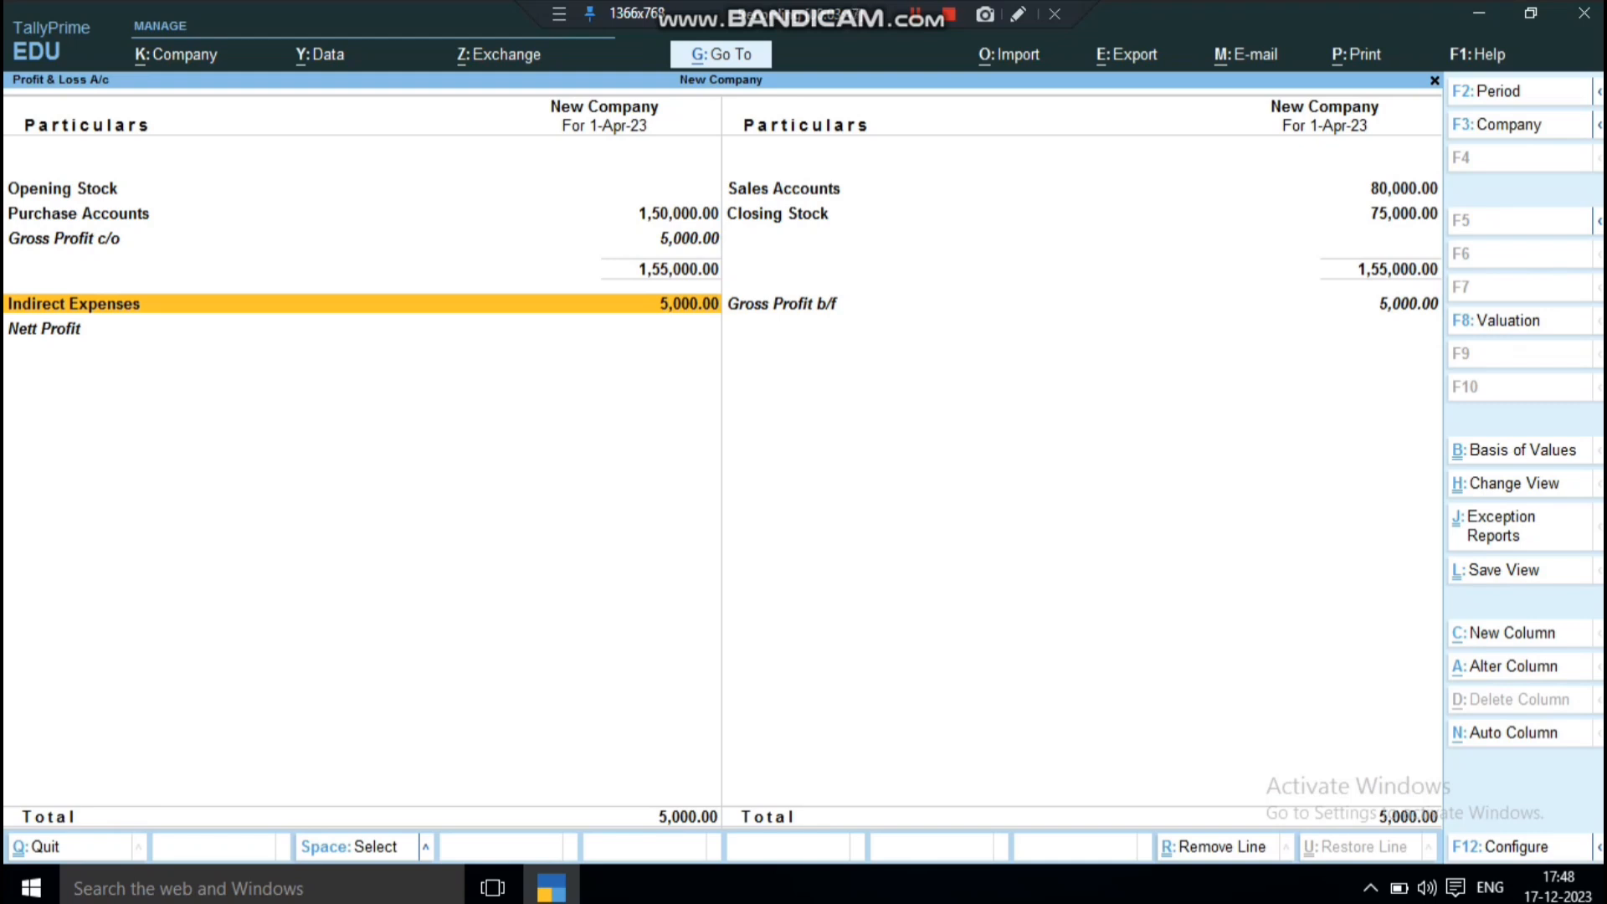
key("Up")
key("Up")
key("Down")
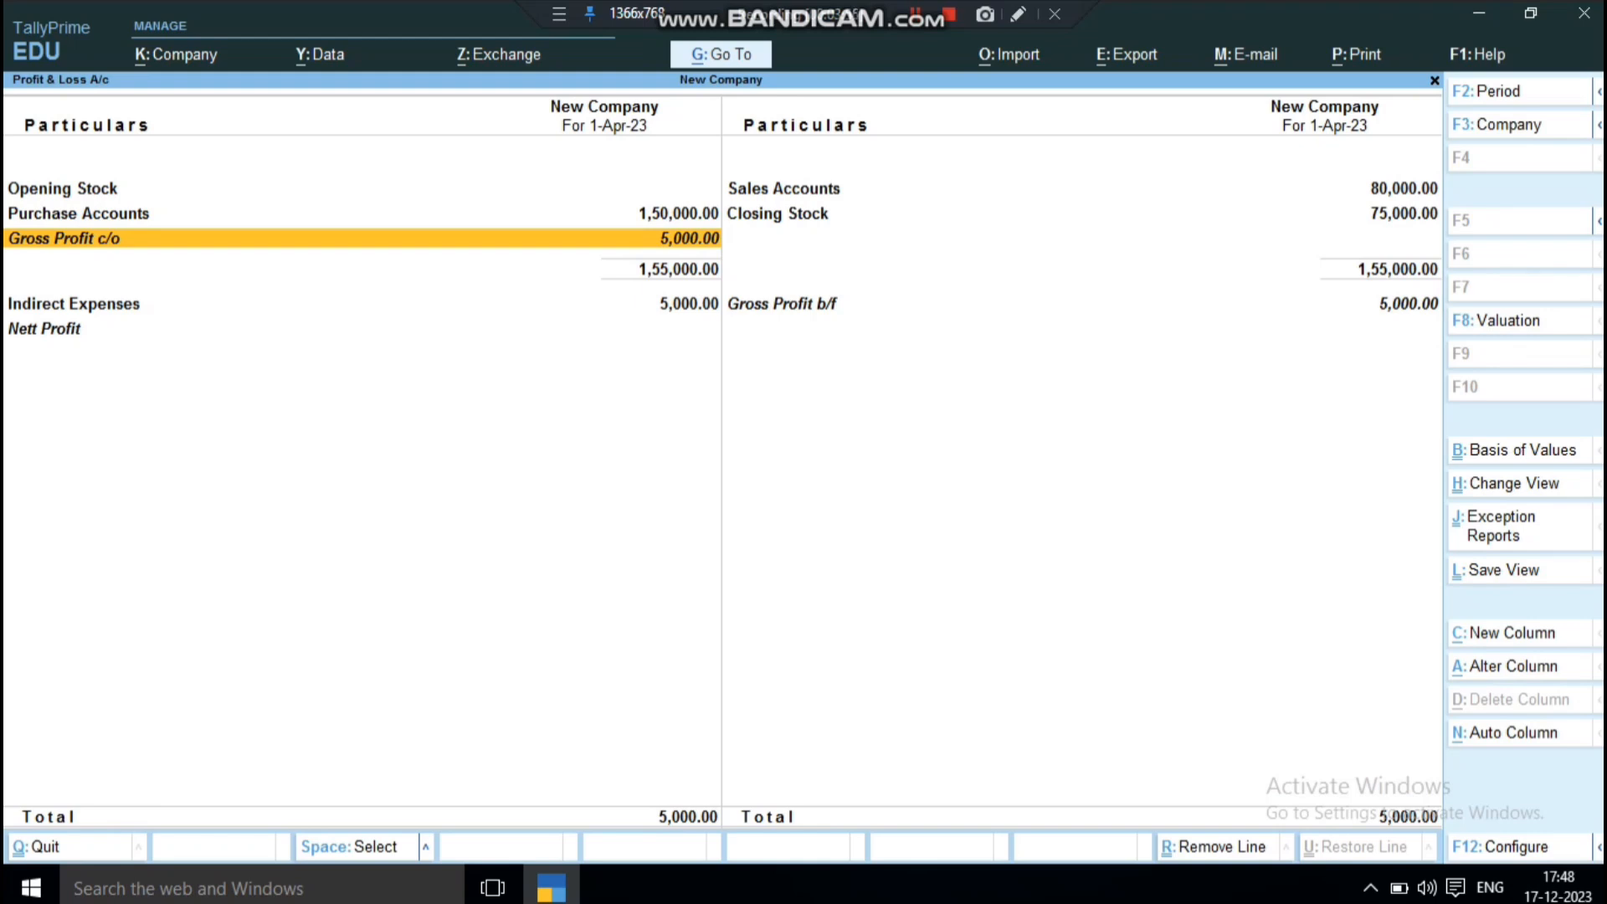
key("Escape")
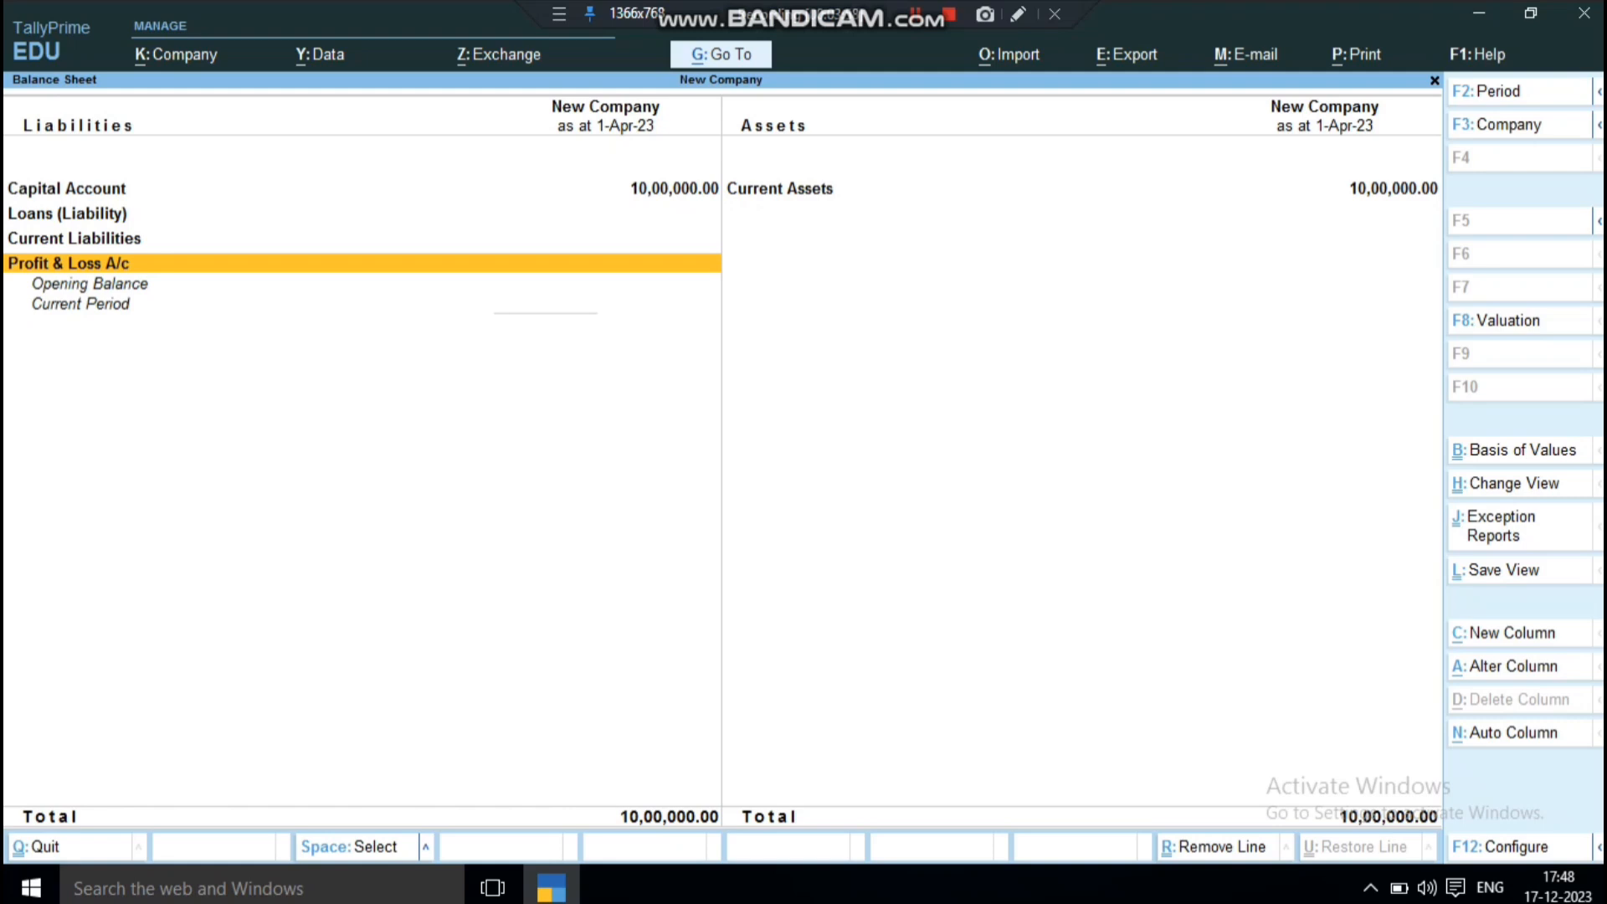
Step: Open the Current Assets group summary from the Balance Sheet
key("Up")
key("Up")
key("Right")
key("Return")
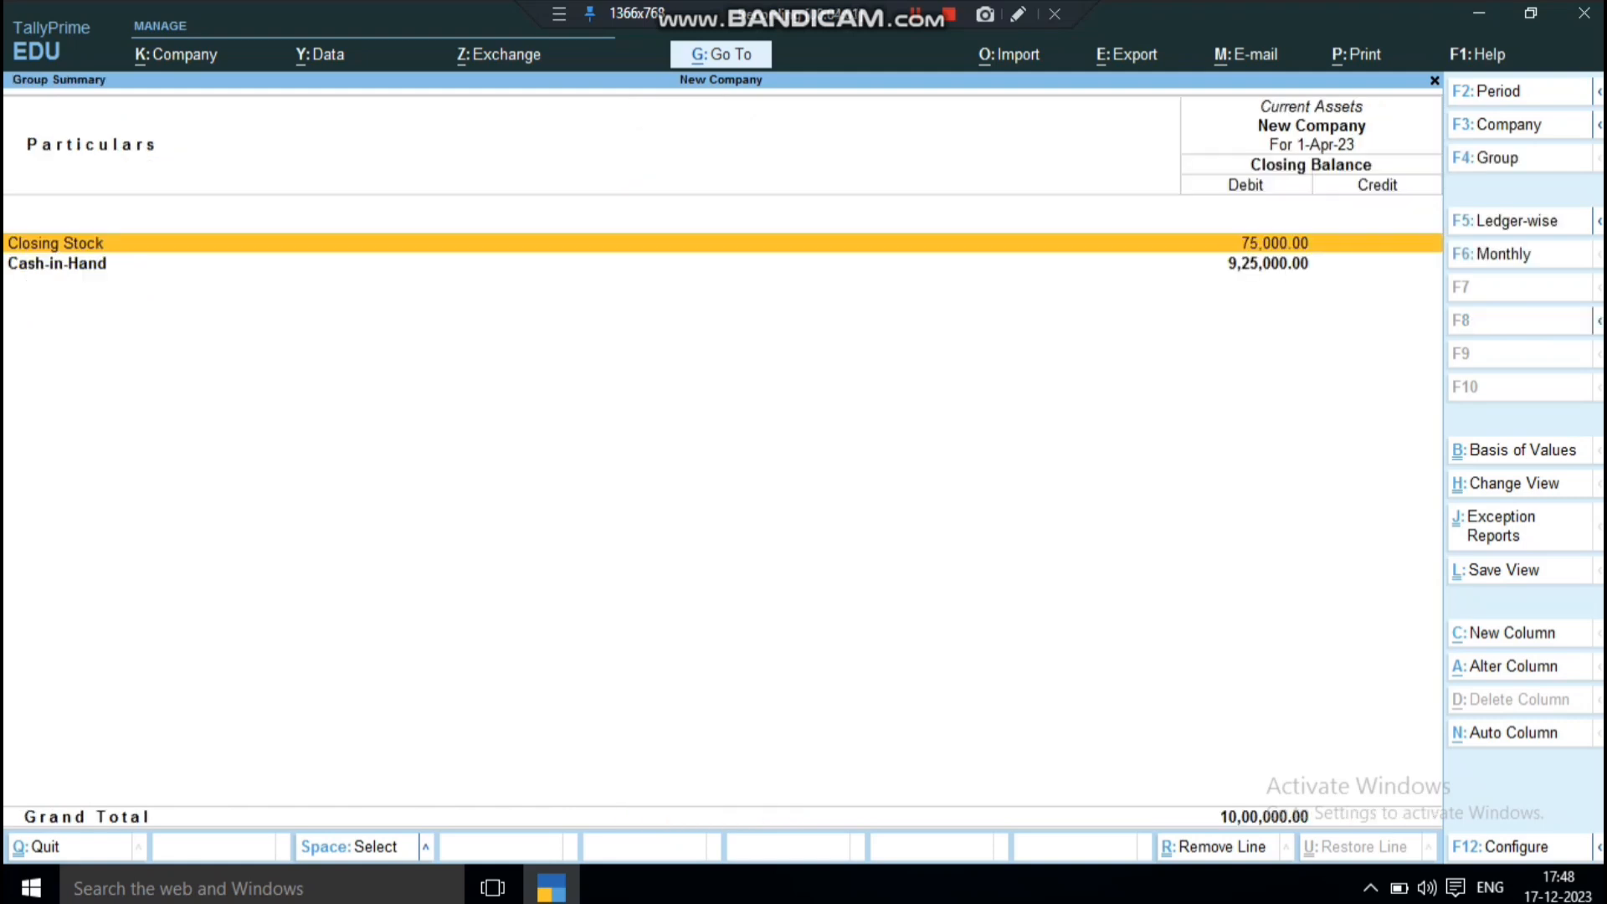
Step: Open Cash-in-Hand within Current Assets, then back out through the Balance Sheet to the Gateway of Tally
key("Down")
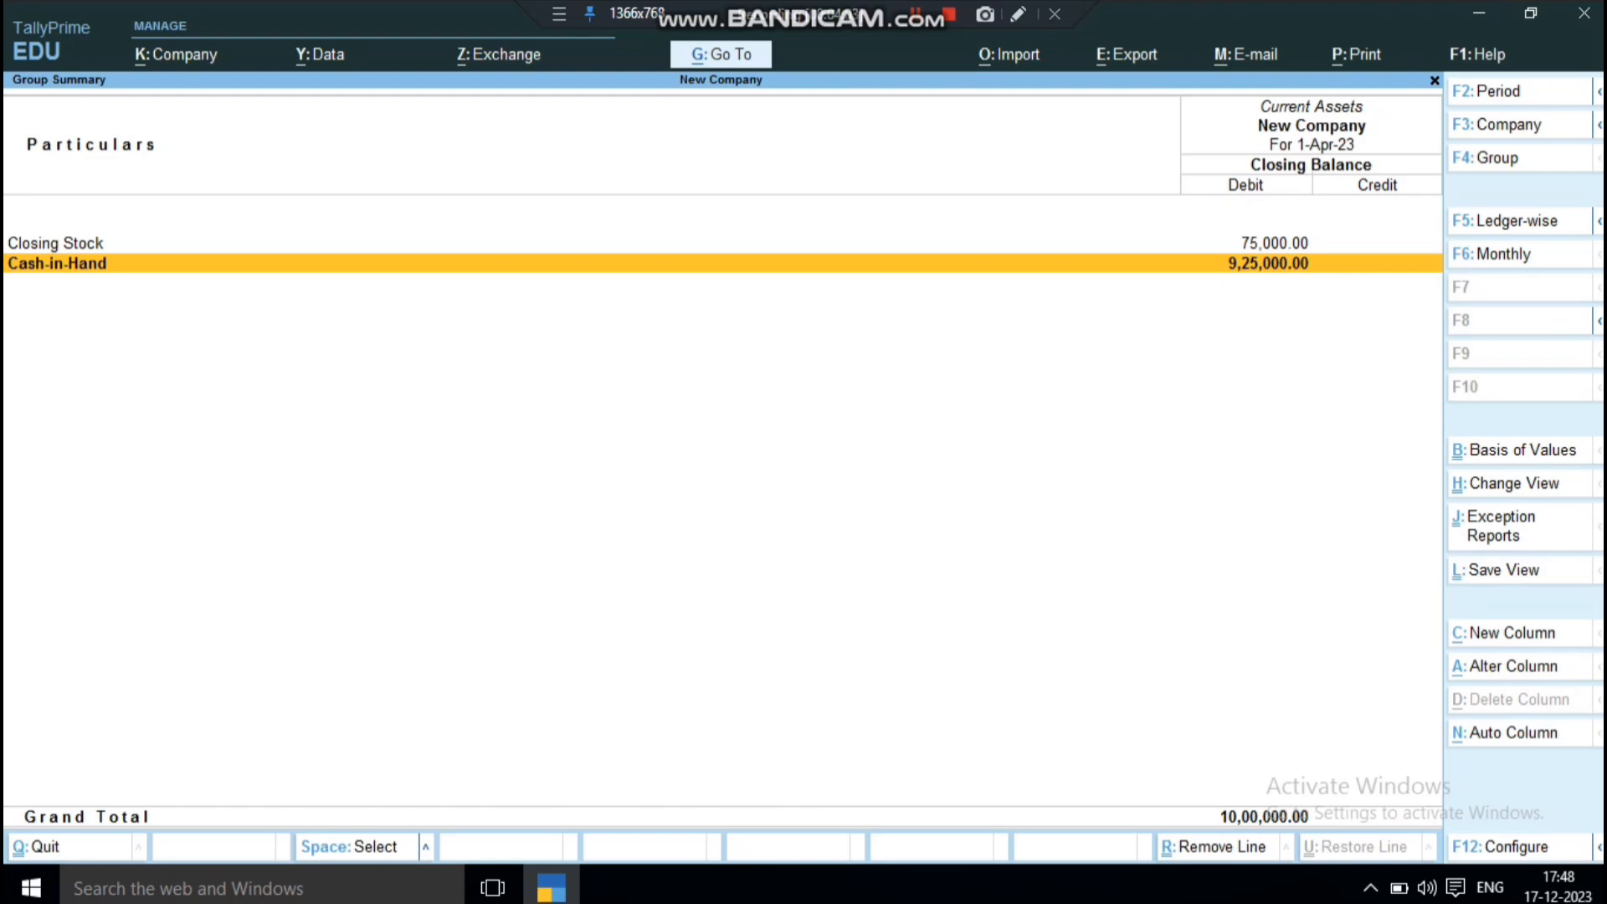
key("Return")
key("Escape")
key("Escape")
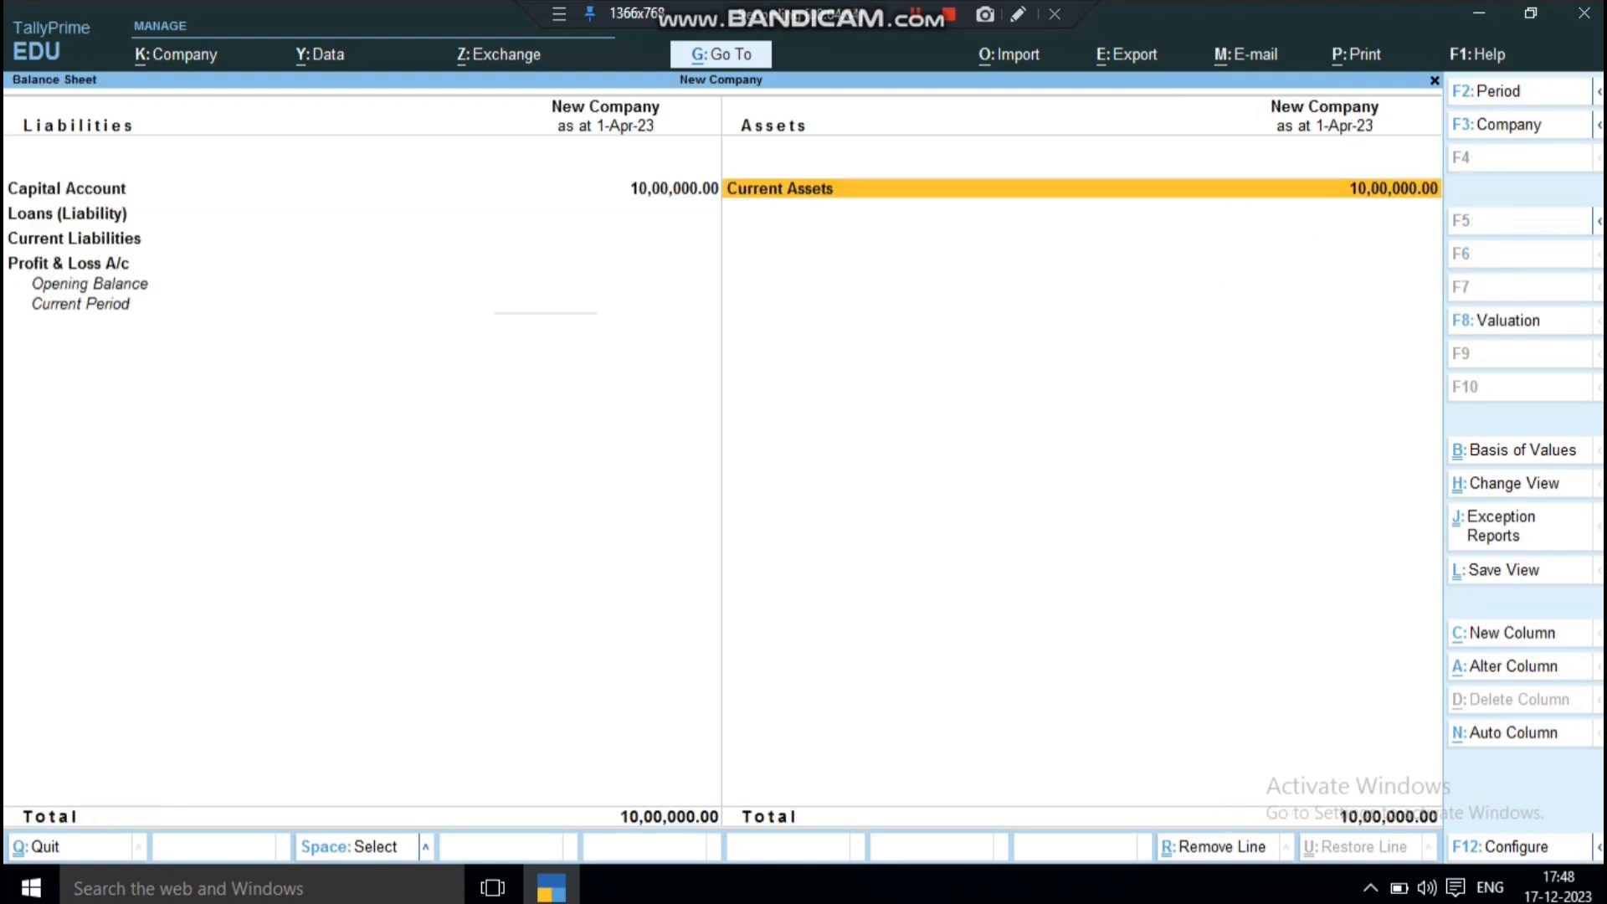
key("Escape")
key("Escape")
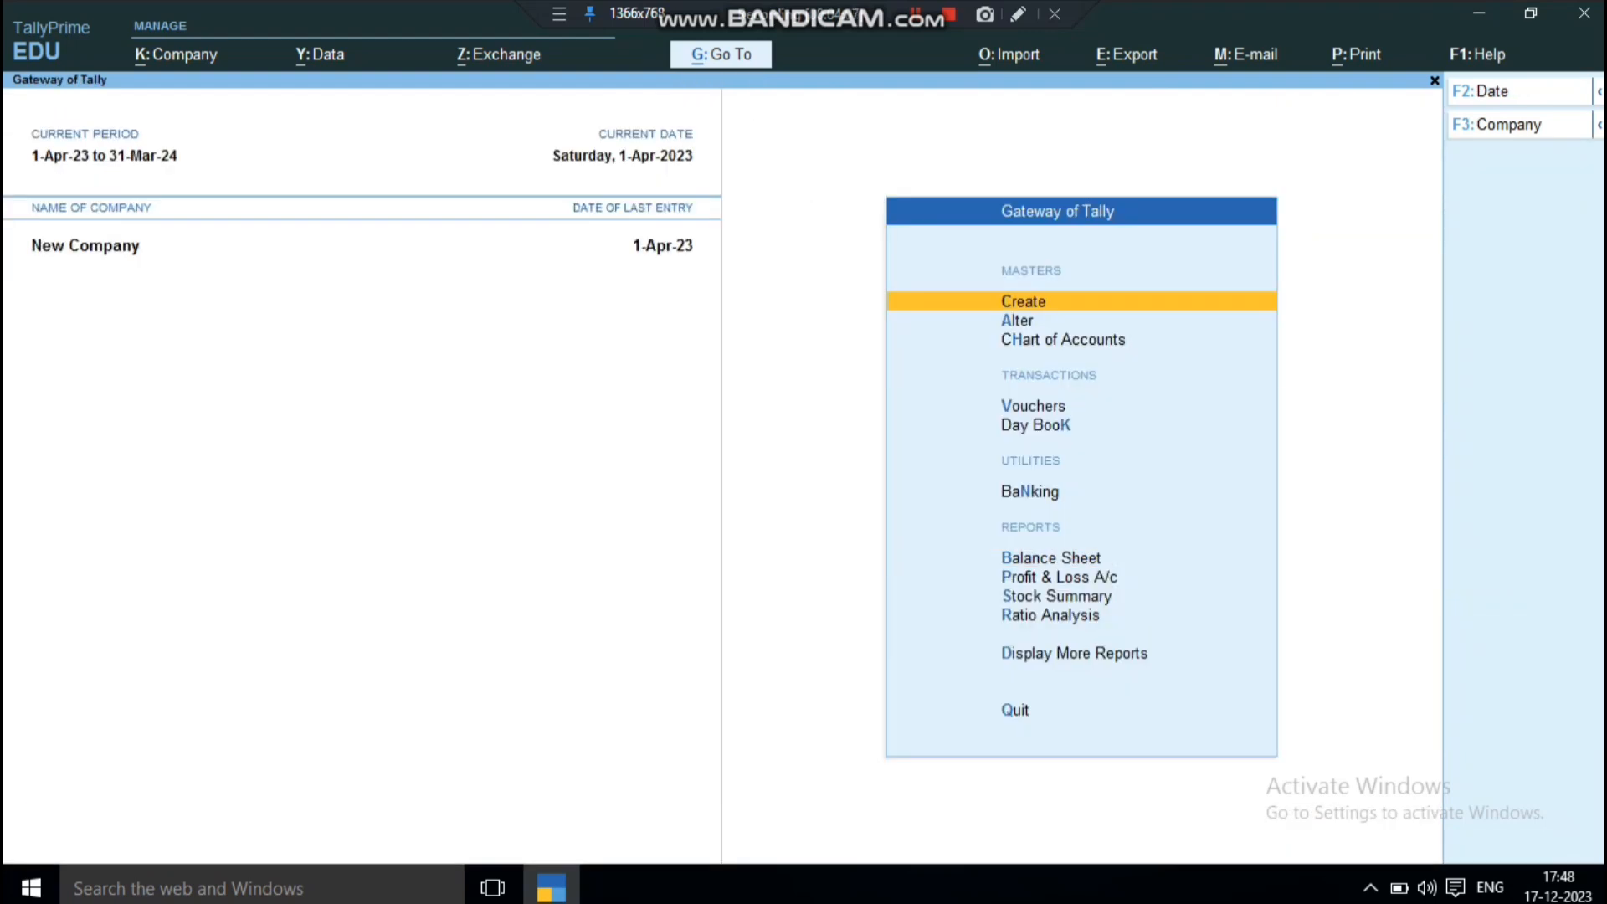
Step: Start a purchase voucher dated 1-Apr-23 with Cash as the party account, accepting the blank receipt and party details
key("v")
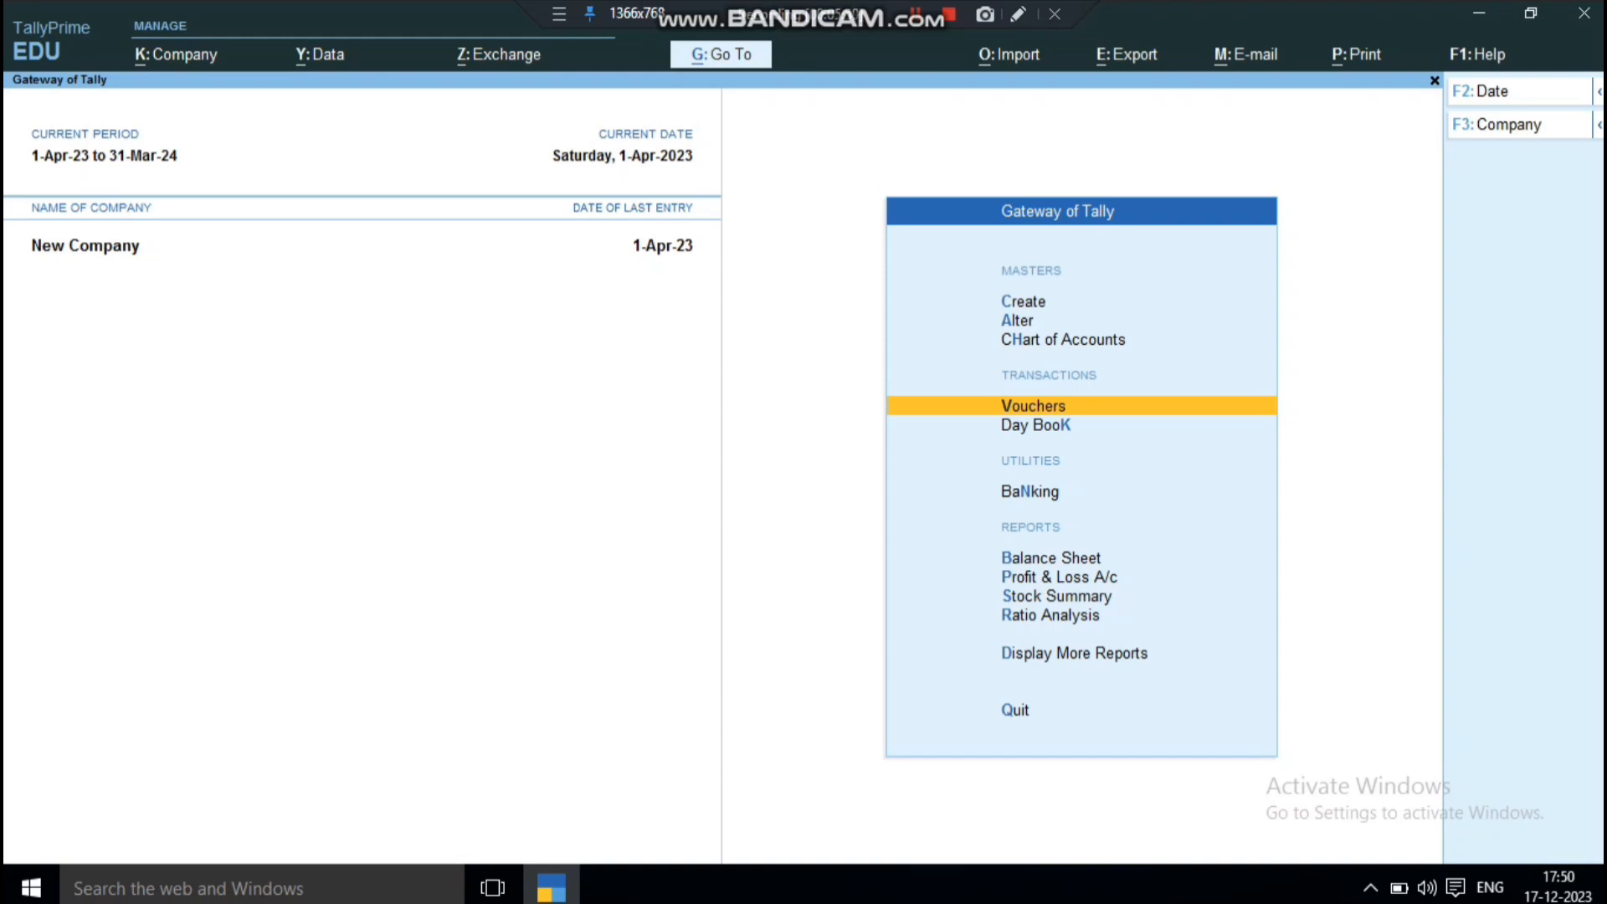
key("Return")
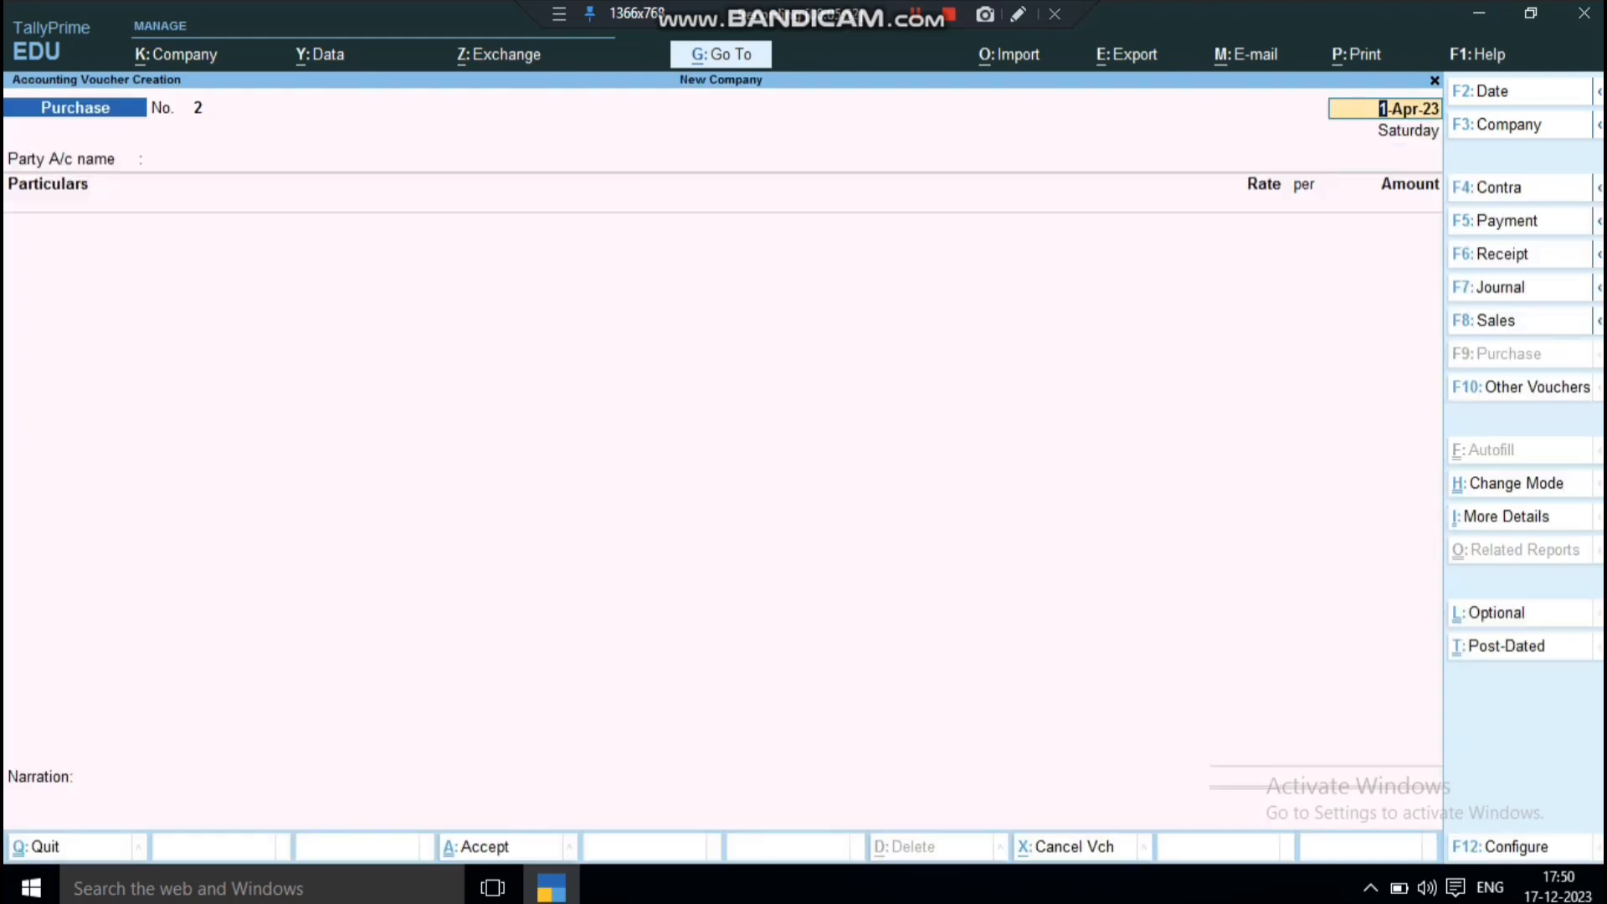
key("Return")
key("Return")
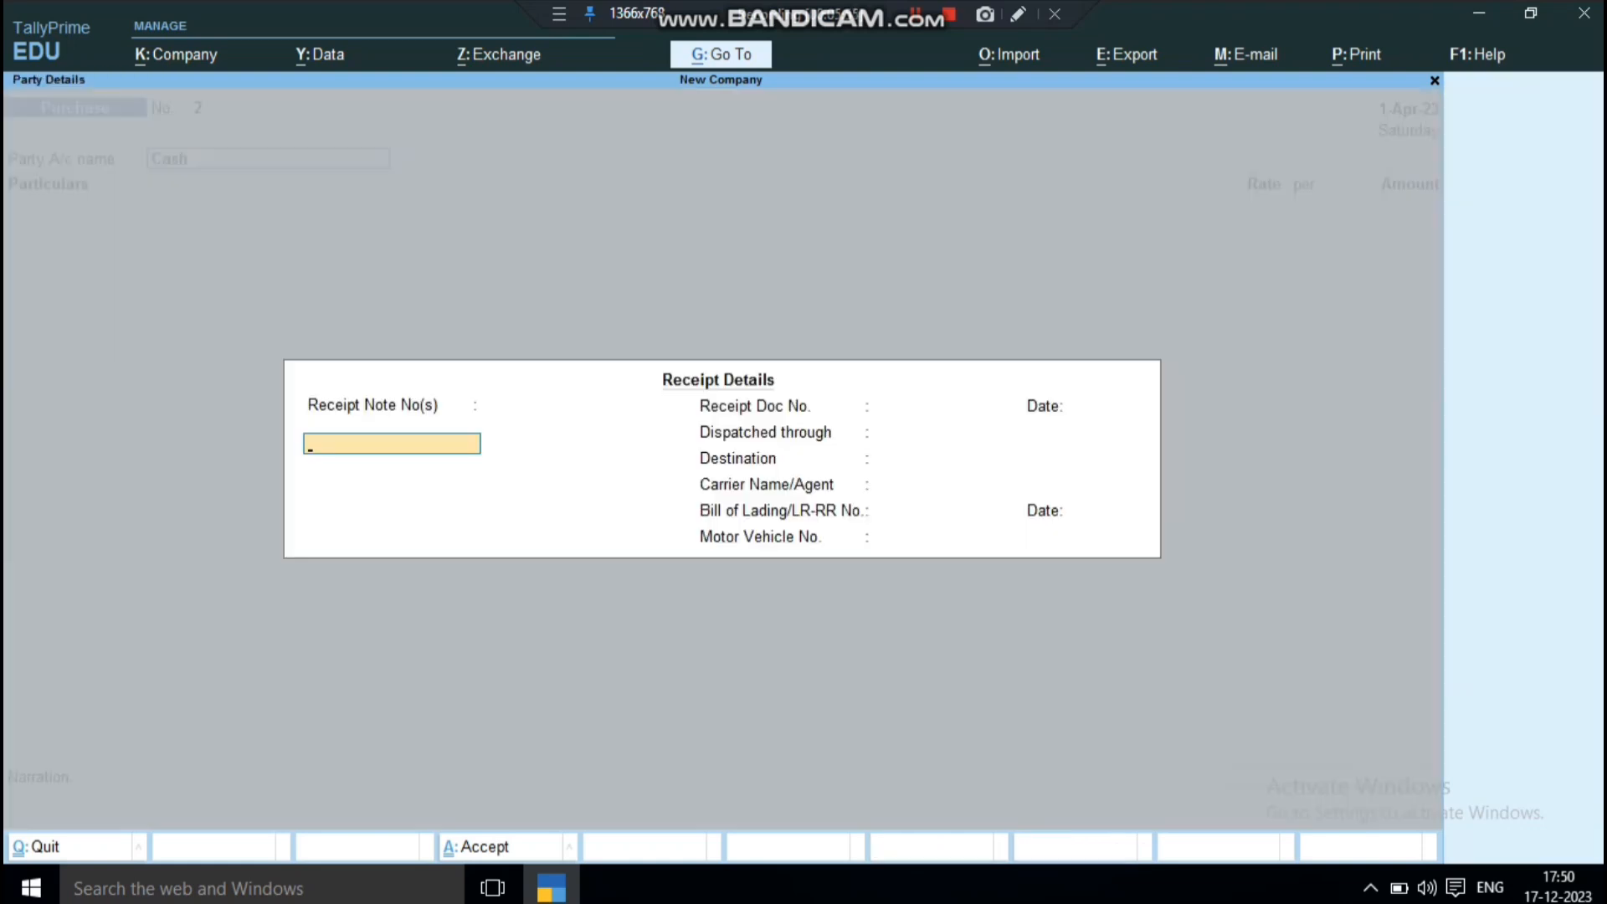
key("ctrl+a")
key("Return")
key("Return")
key("Return")
key("Return")
key("Return")
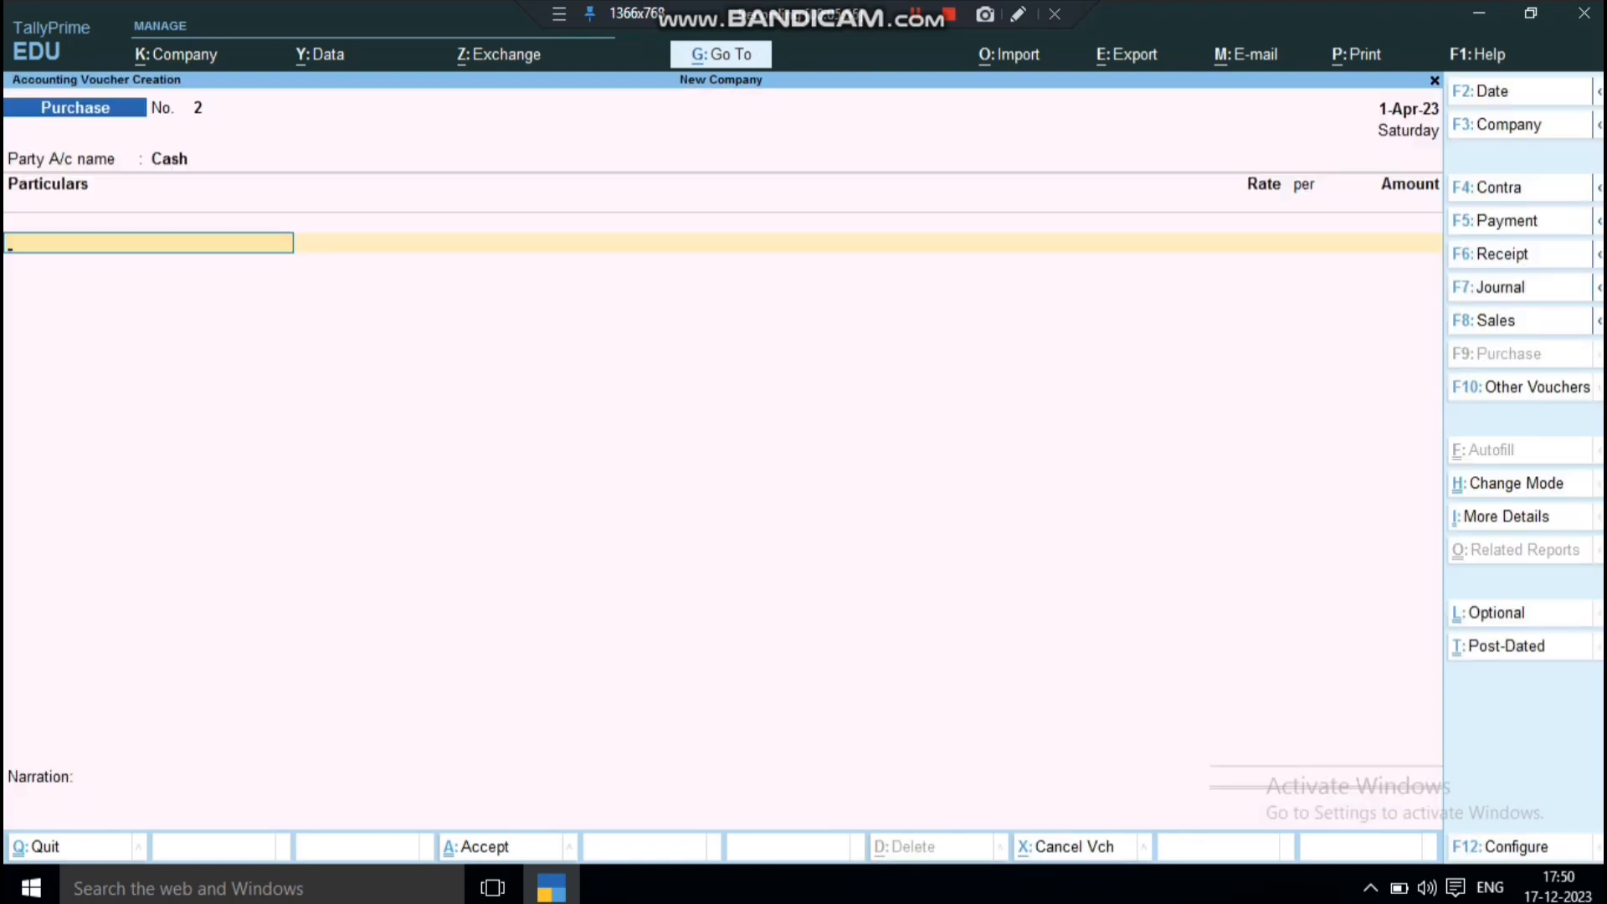
Step: Enter Furniture for 10000 in the purchase voucher, save it without a narration and leave voucher entry
key("Down")
key("Down")
key("Down")
key("Down")
key("Return")
type("10000")
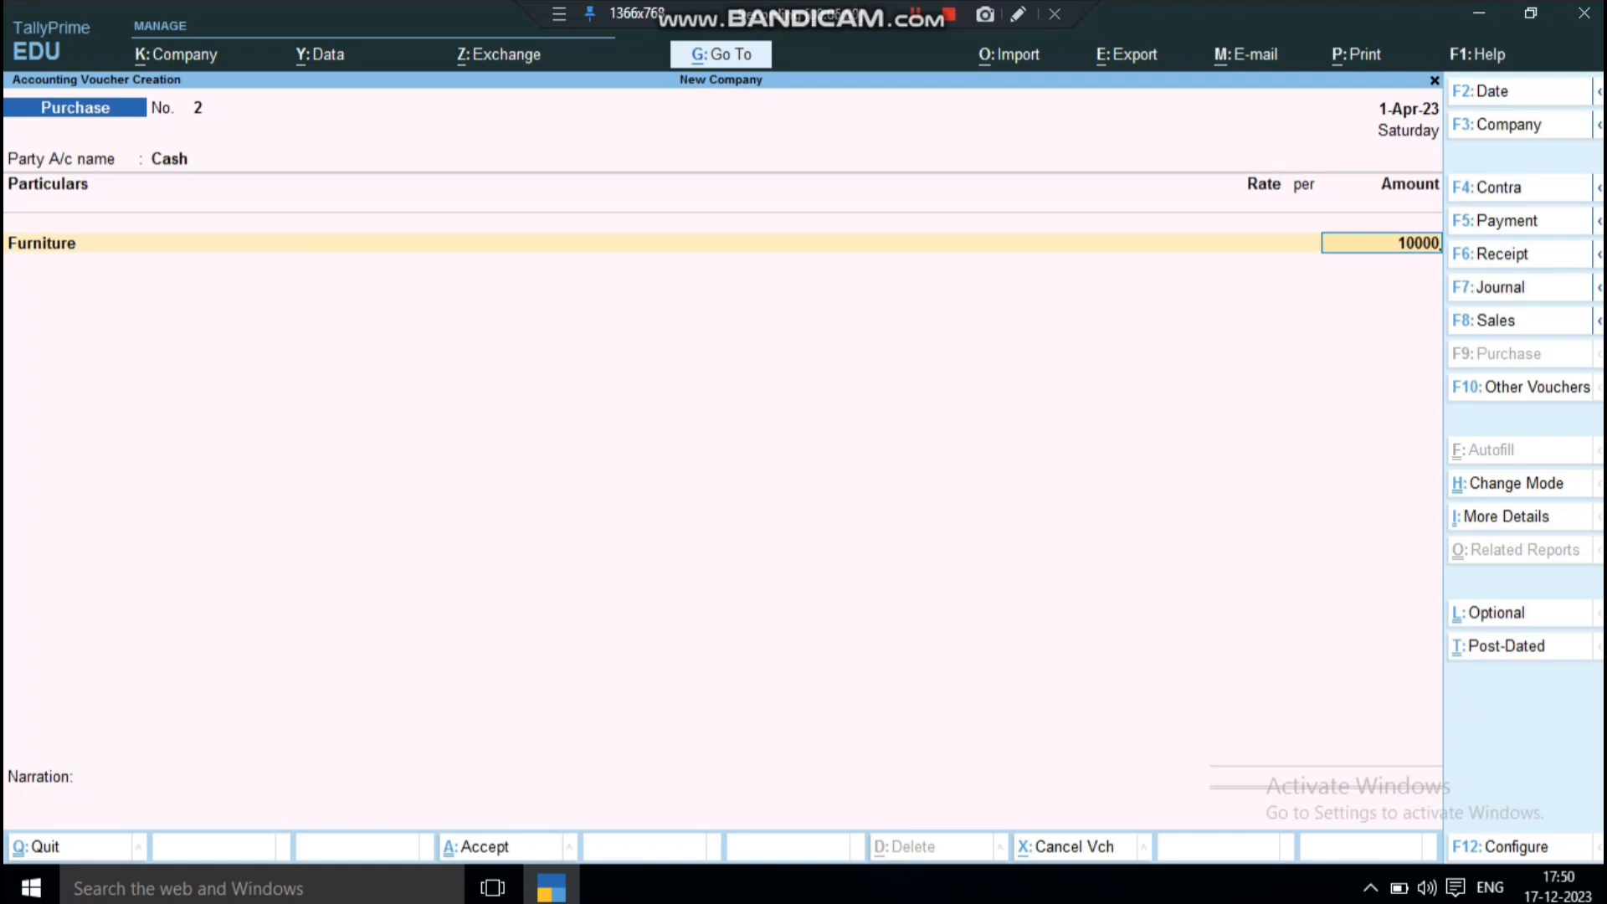
key("Return")
key("Return")
key("Return")
key("Return")
key("Return")
key("Escape")
Step: Open the Balance Sheet and go into its Fixed Assets group summary
key("Return")
key("Down")
key("Down")
key("Down")
key("Return")
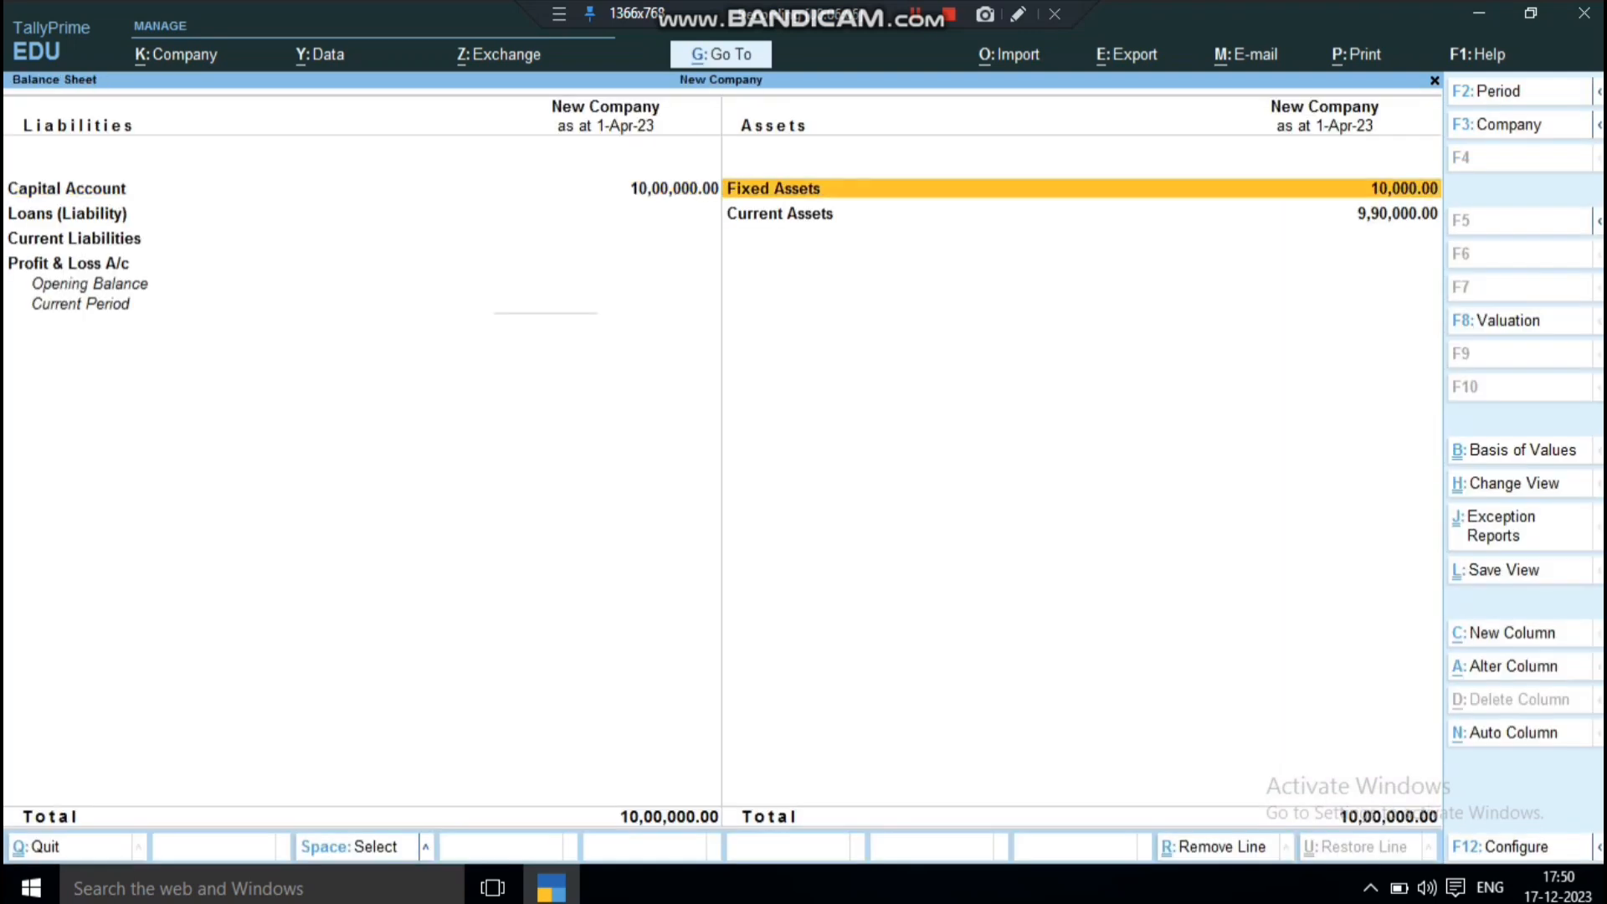
key("Return")
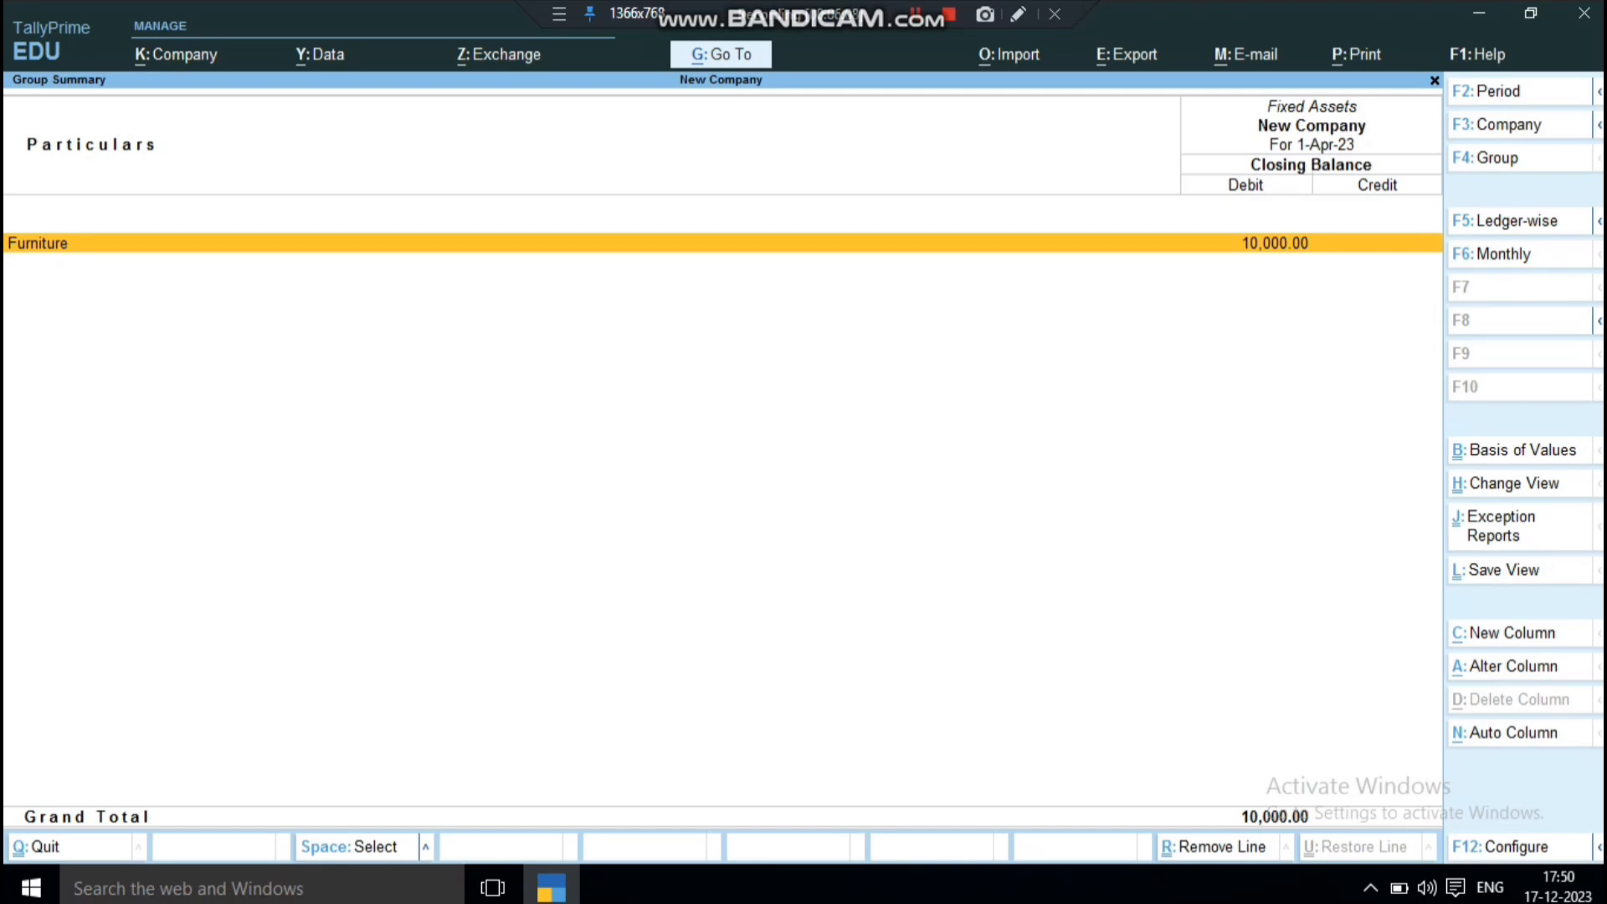
Step: Inspect the Furniture ledger and recheck the Fixed Assets summary, then return to the Gateway of Tally
key("Return")
key("Escape")
key("Escape")
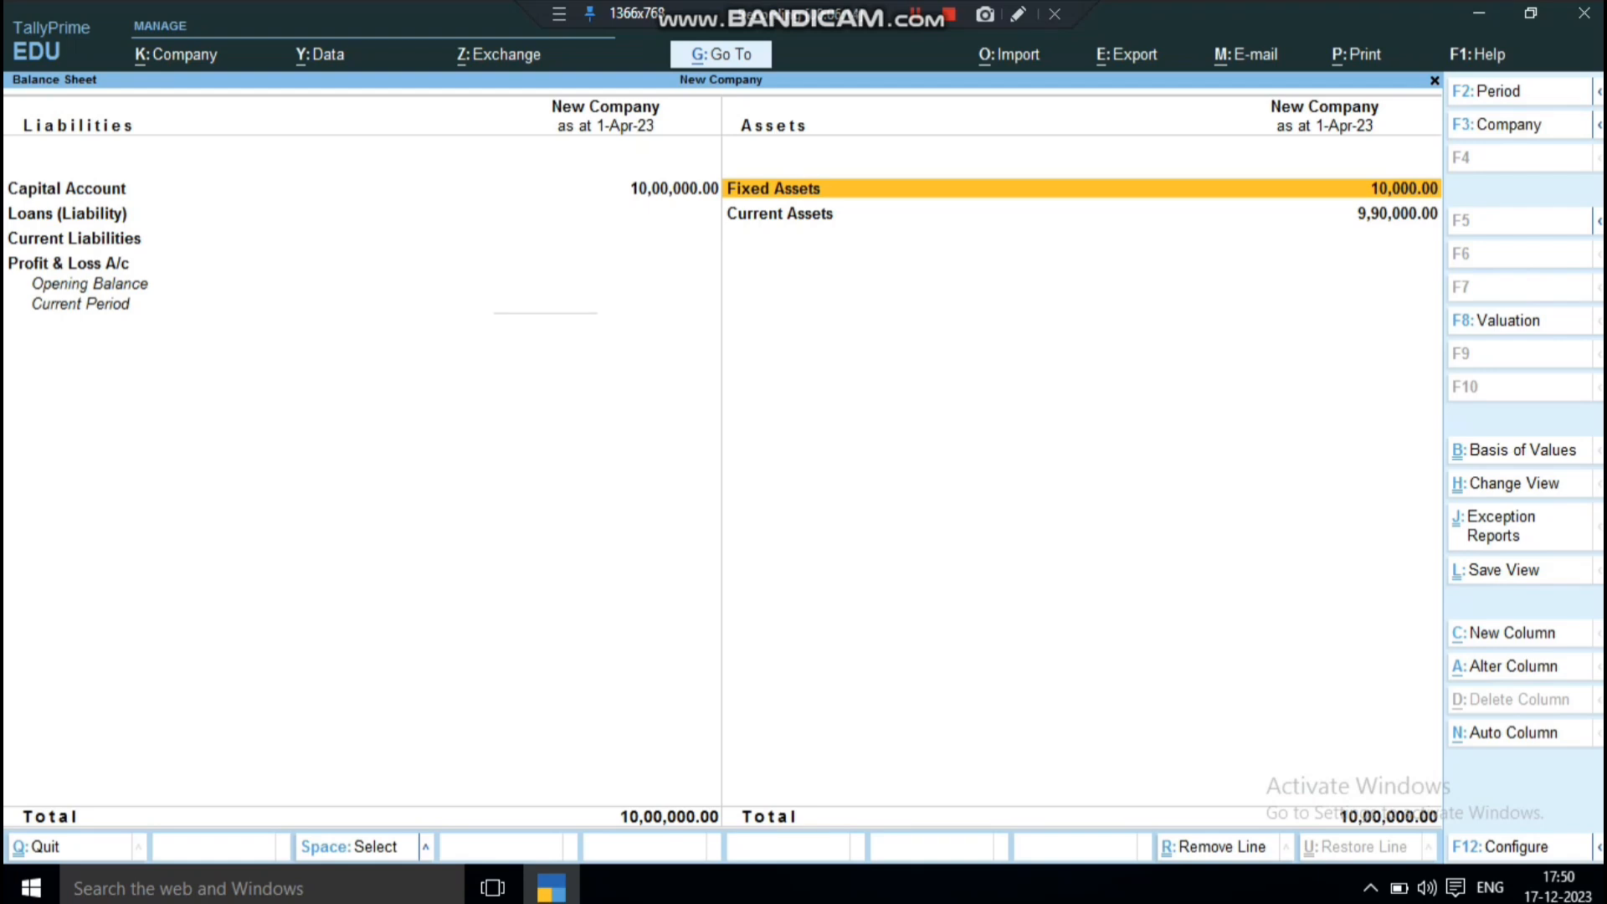
key("Return")
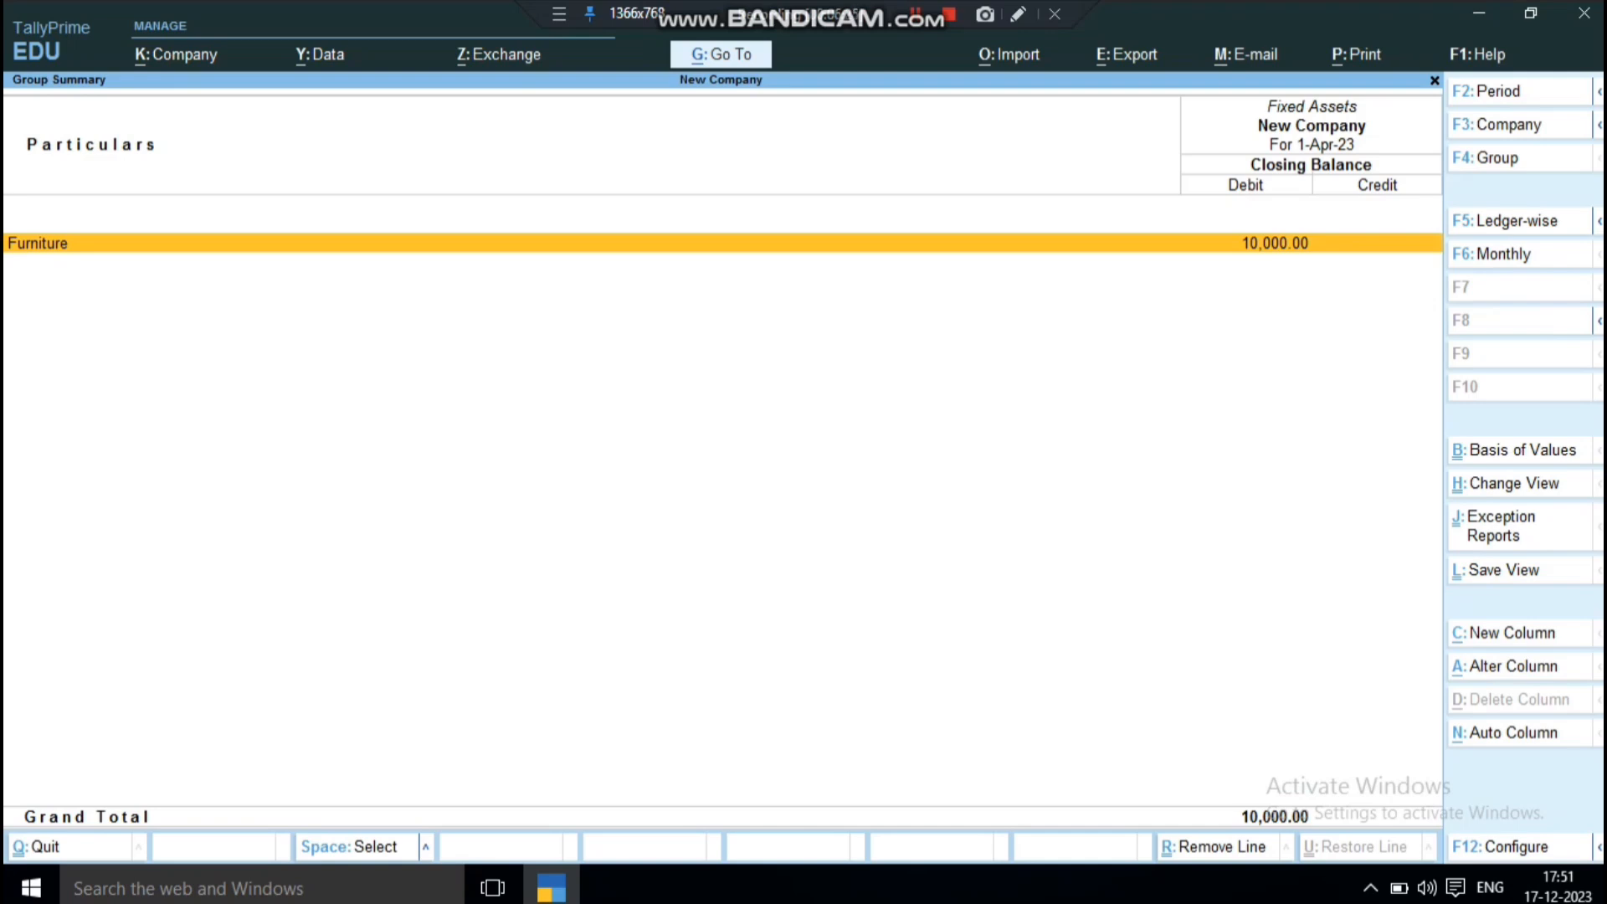
key("Escape")
key("Escape")
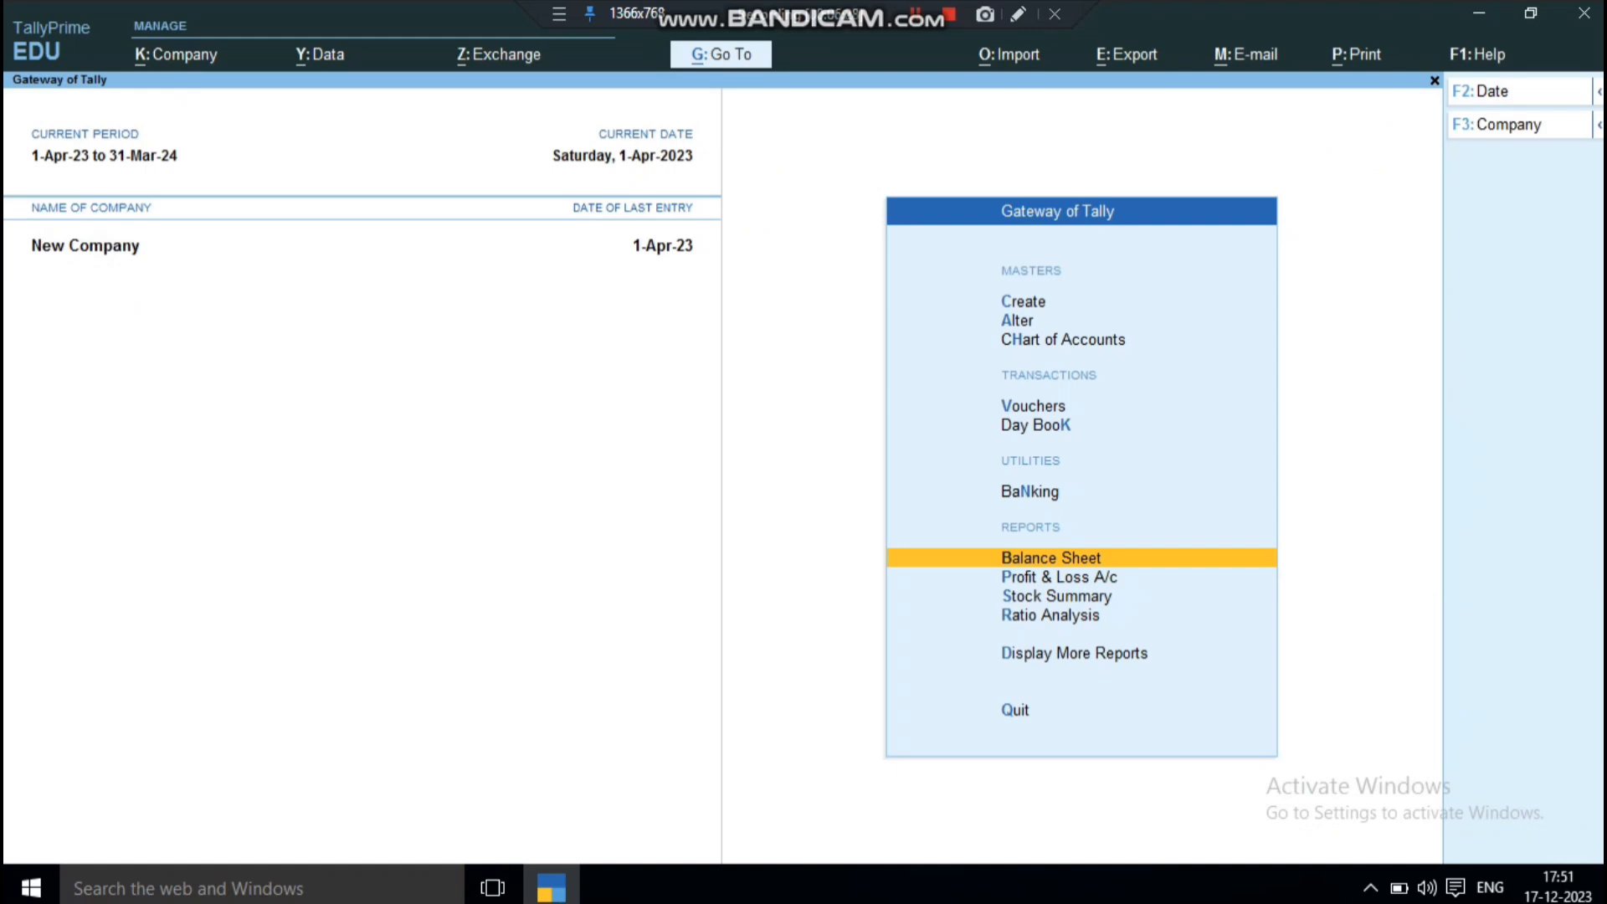
Step: Reopen the Balance Sheet, go through its liabilities and open the Profit & Loss A/c
key("Return")
key("Down")
key("Down")
key("Up")
key("Up")
key("Down")
key("Down")
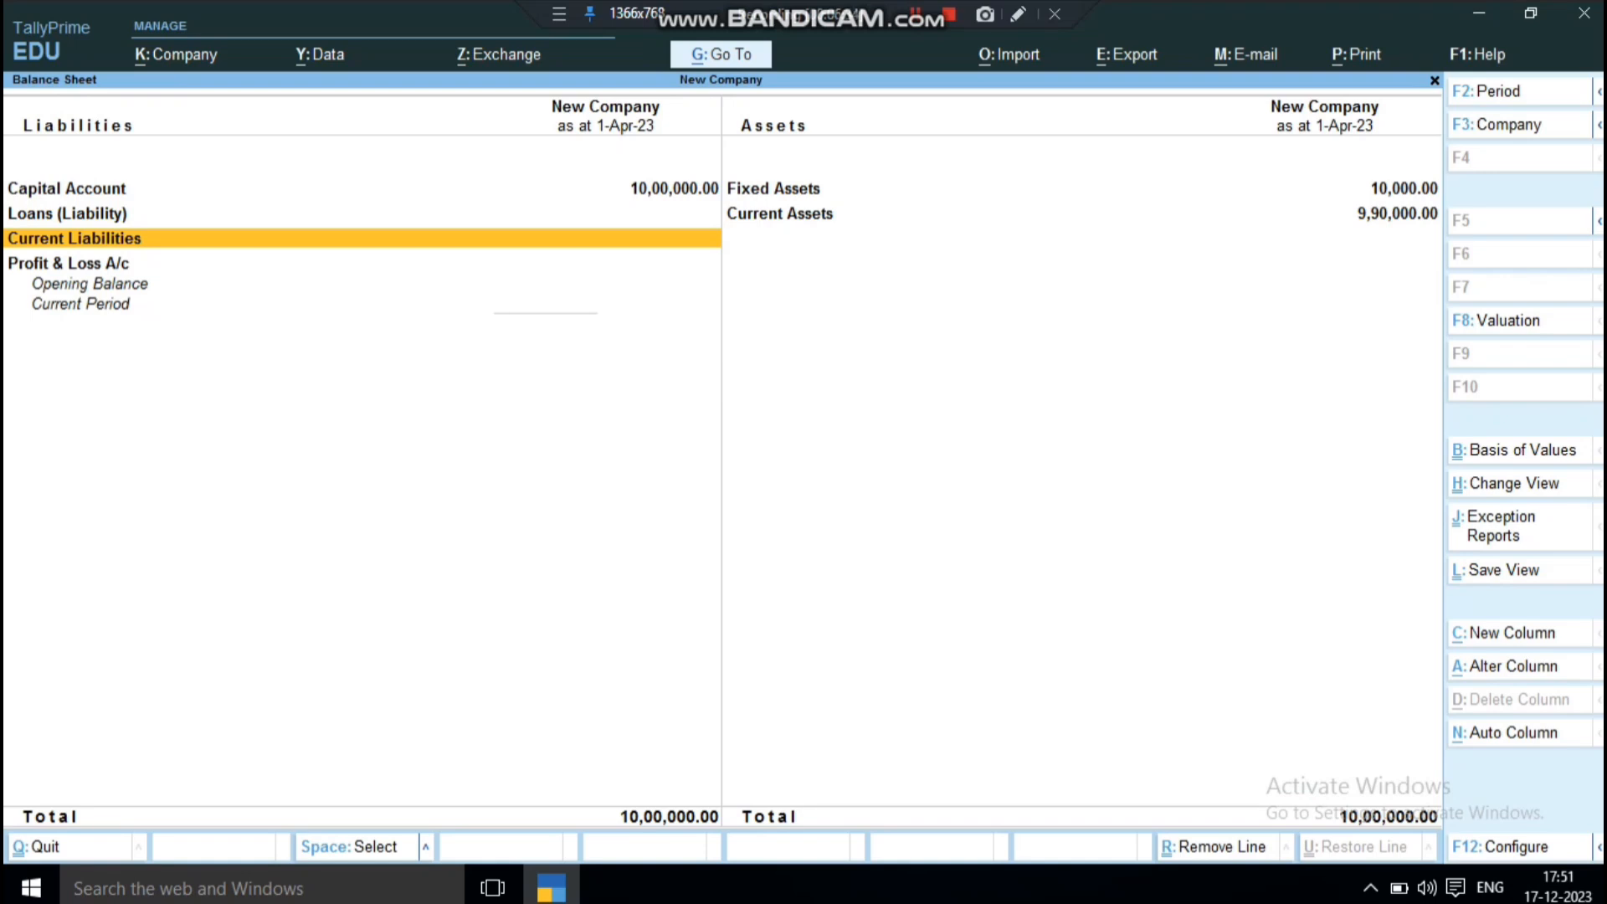
key("Down")
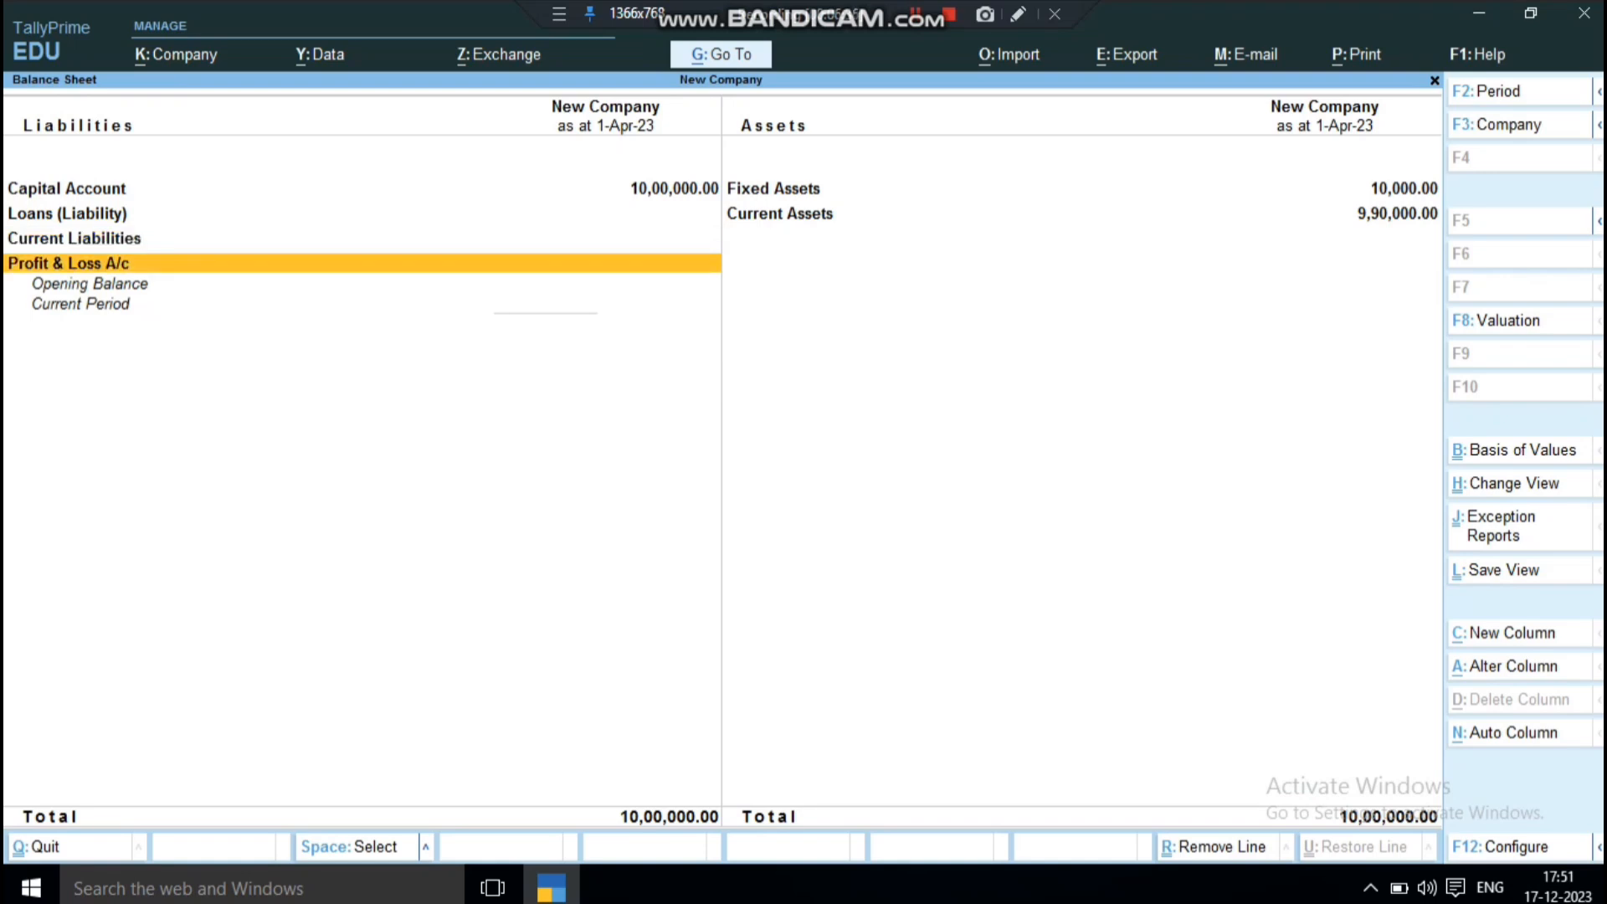
key("Return")
key("Down")
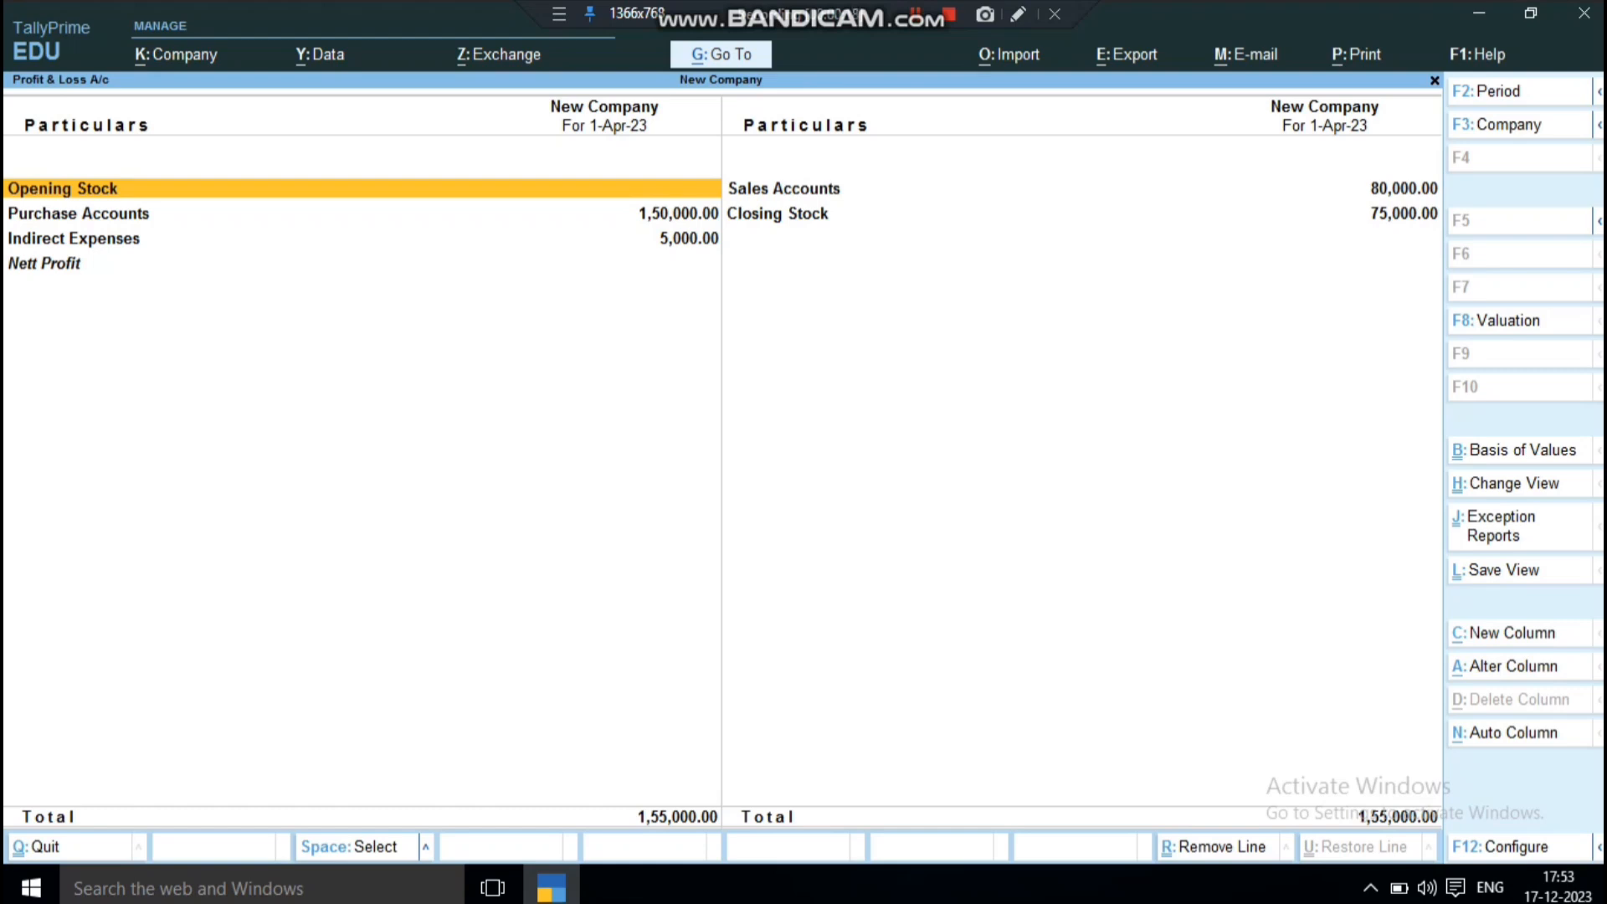
Step: Set Show Percentages to Yes for the Profit & Loss A/c and examine the percentages for purchases, indirect expenses, sales and closing stock
key("F12")
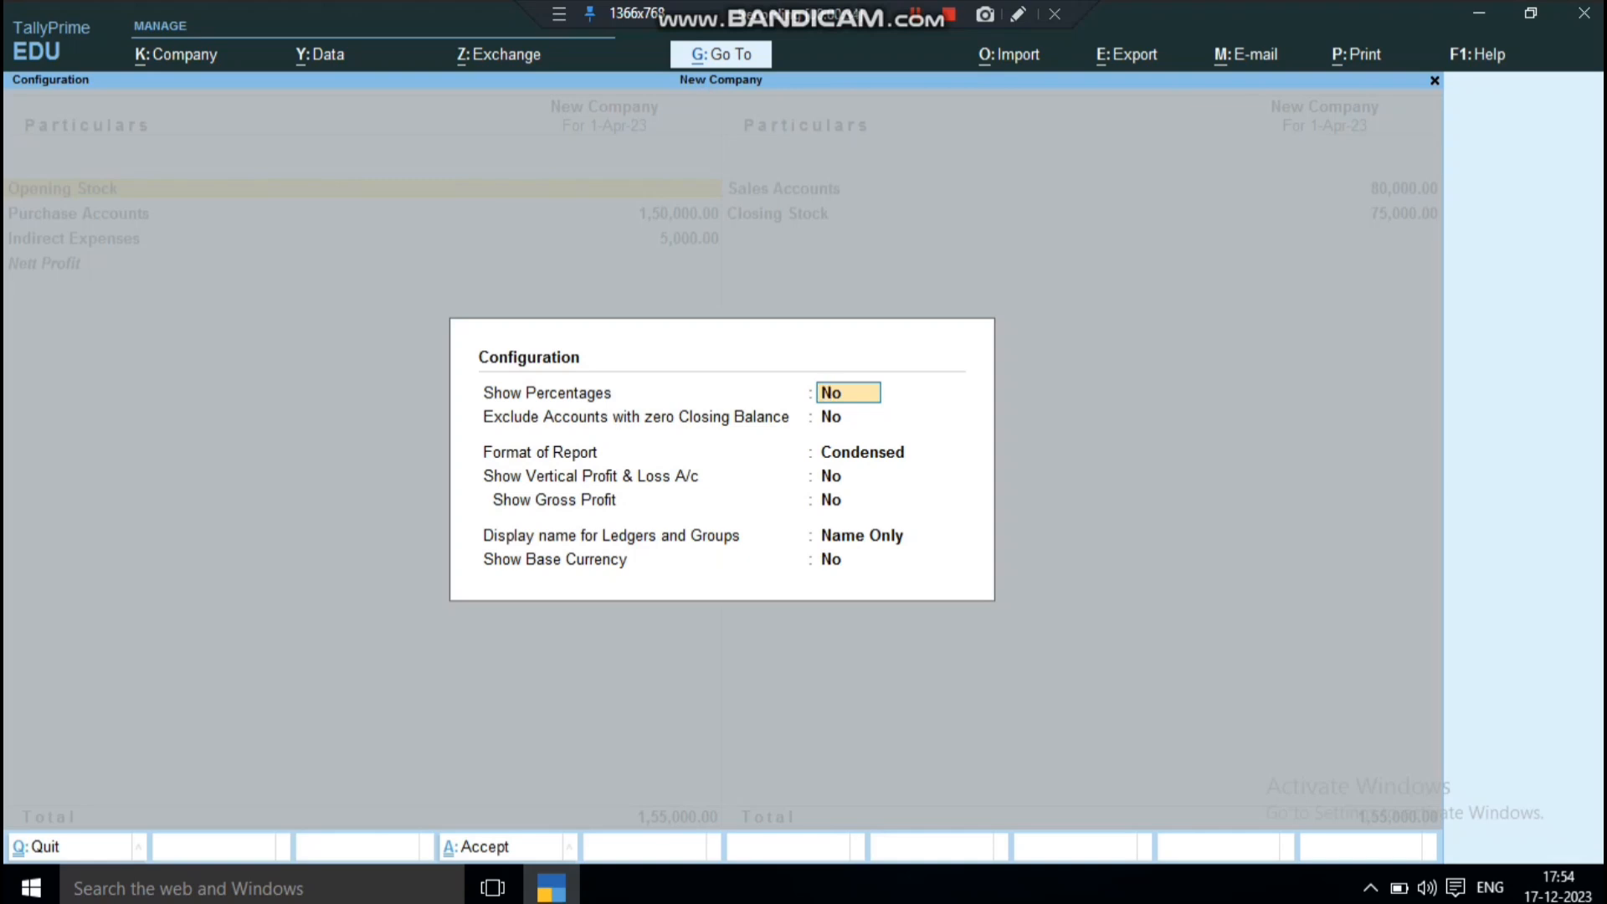
type("y")
key("Return")
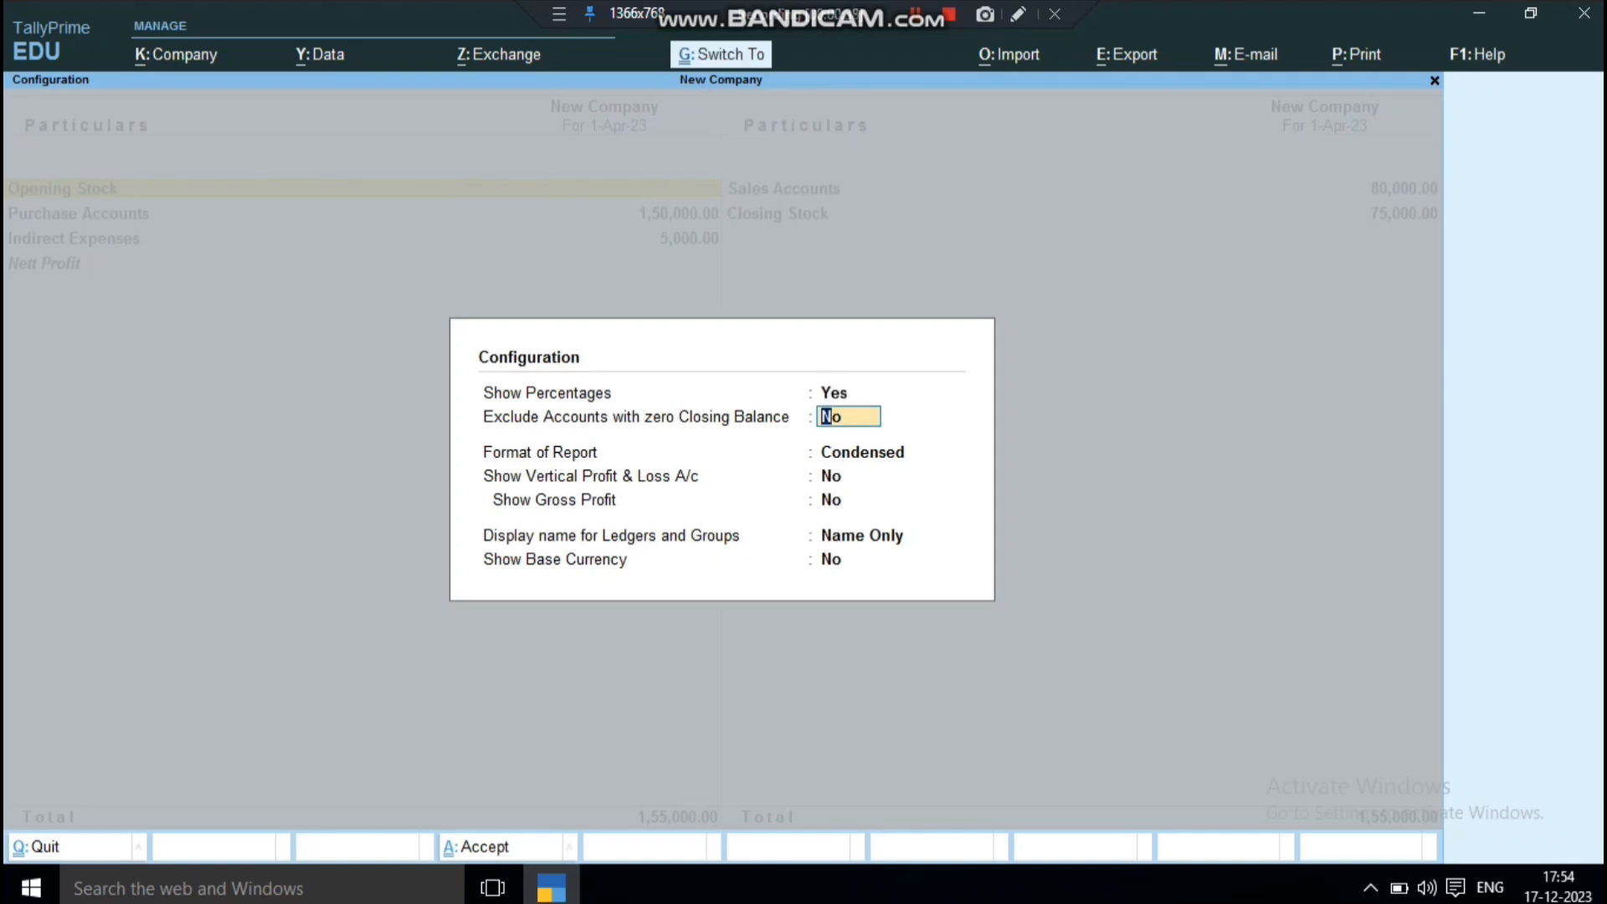
key("ctrl+a")
key("Down")
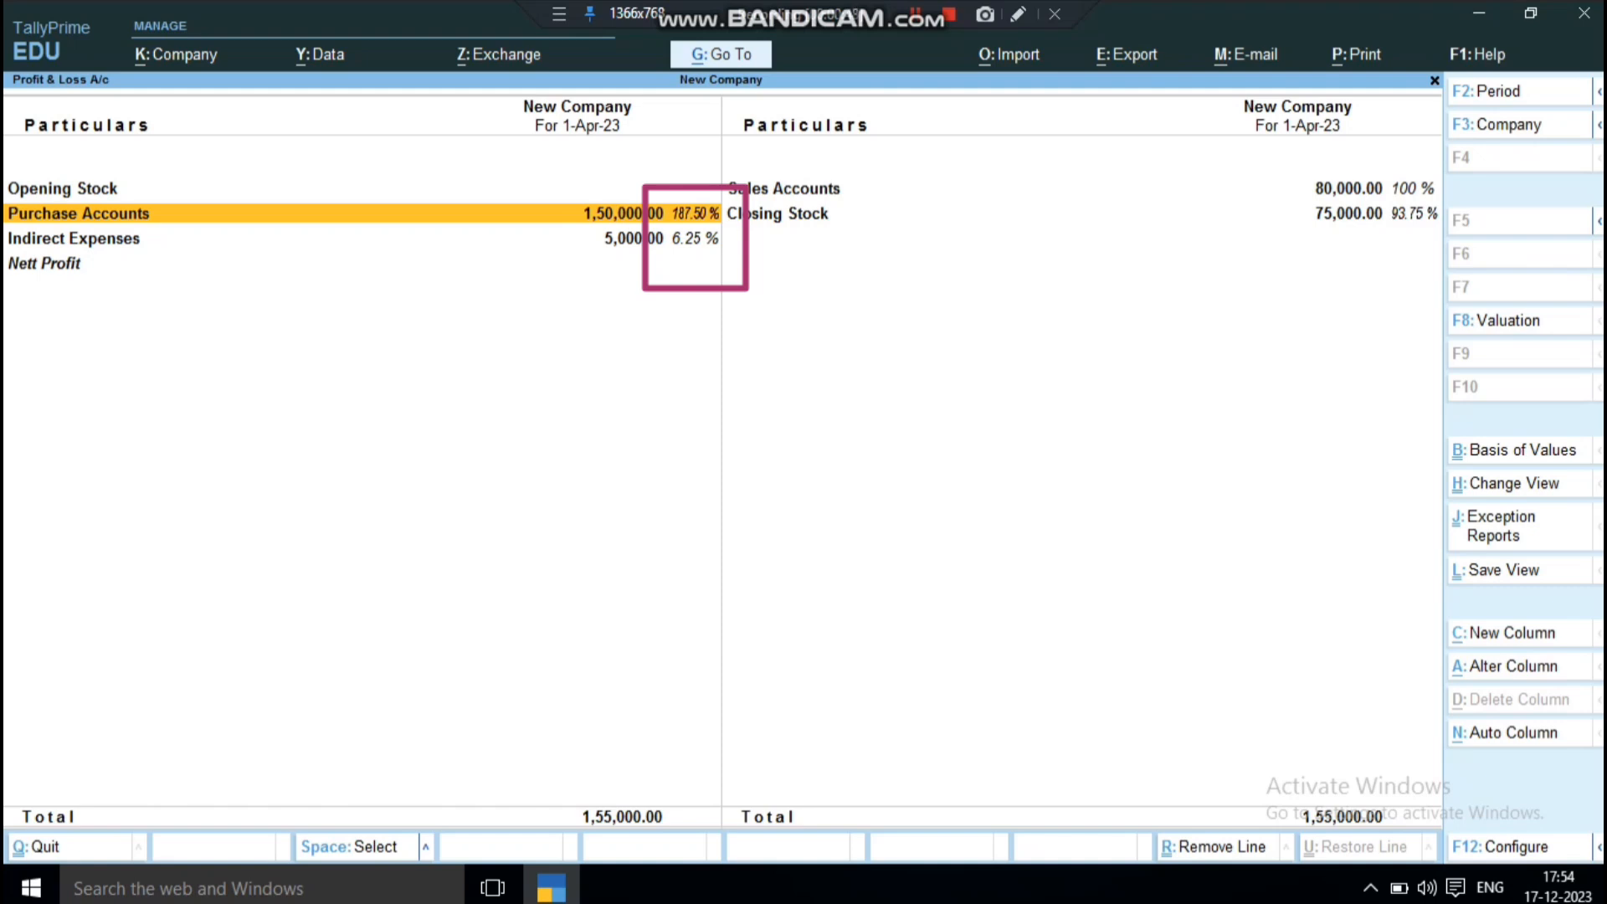
key("Down")
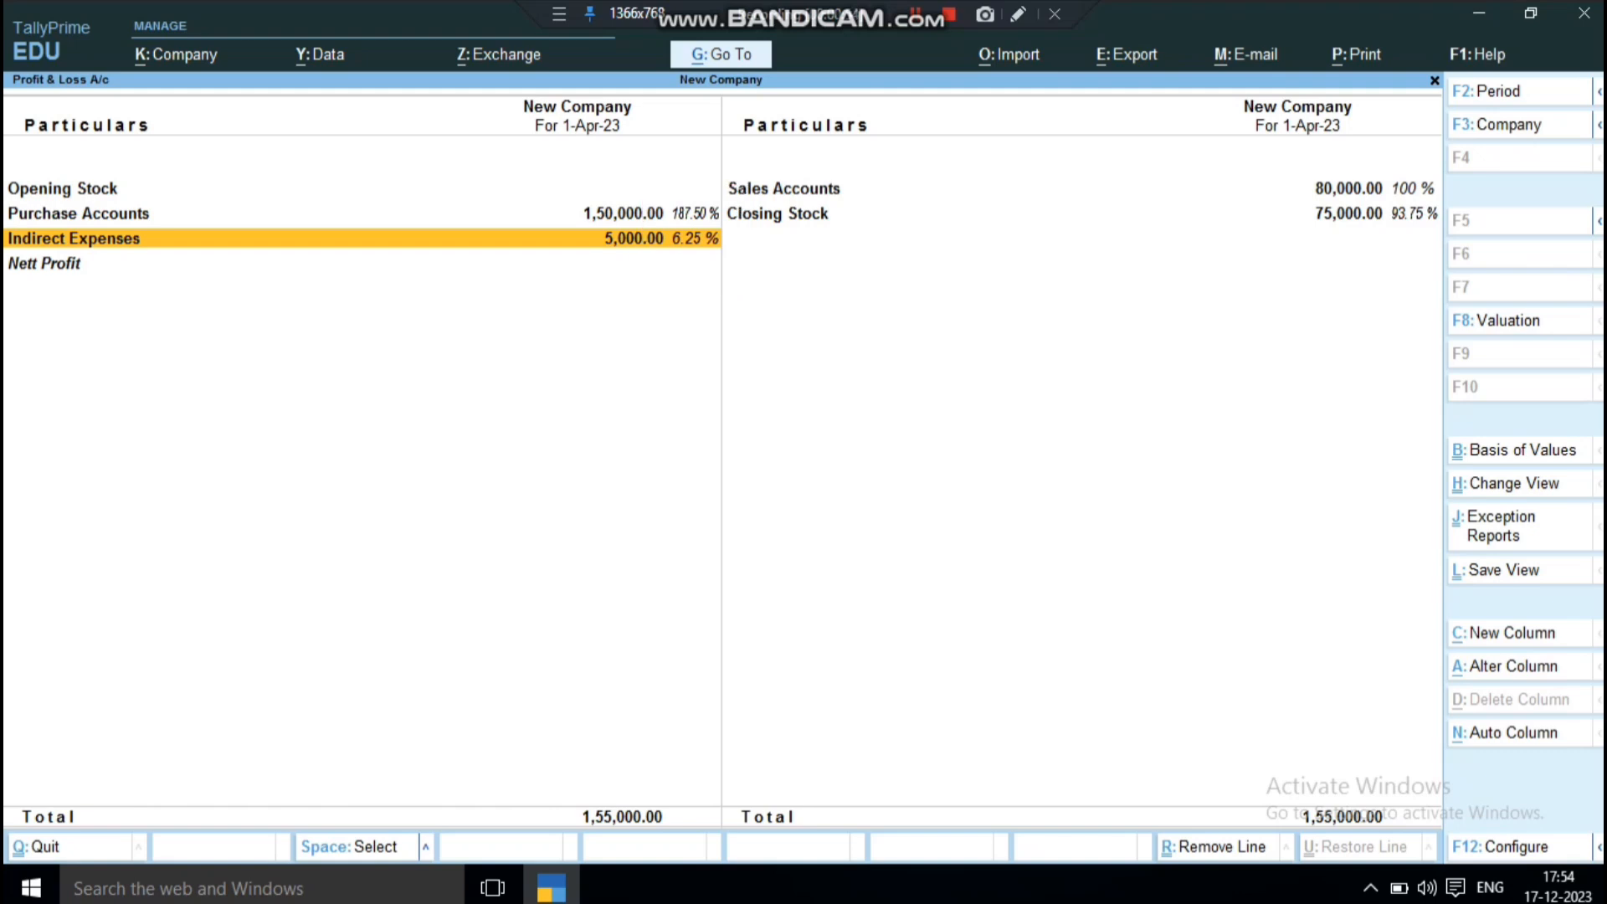
key("Up")
key("Right")
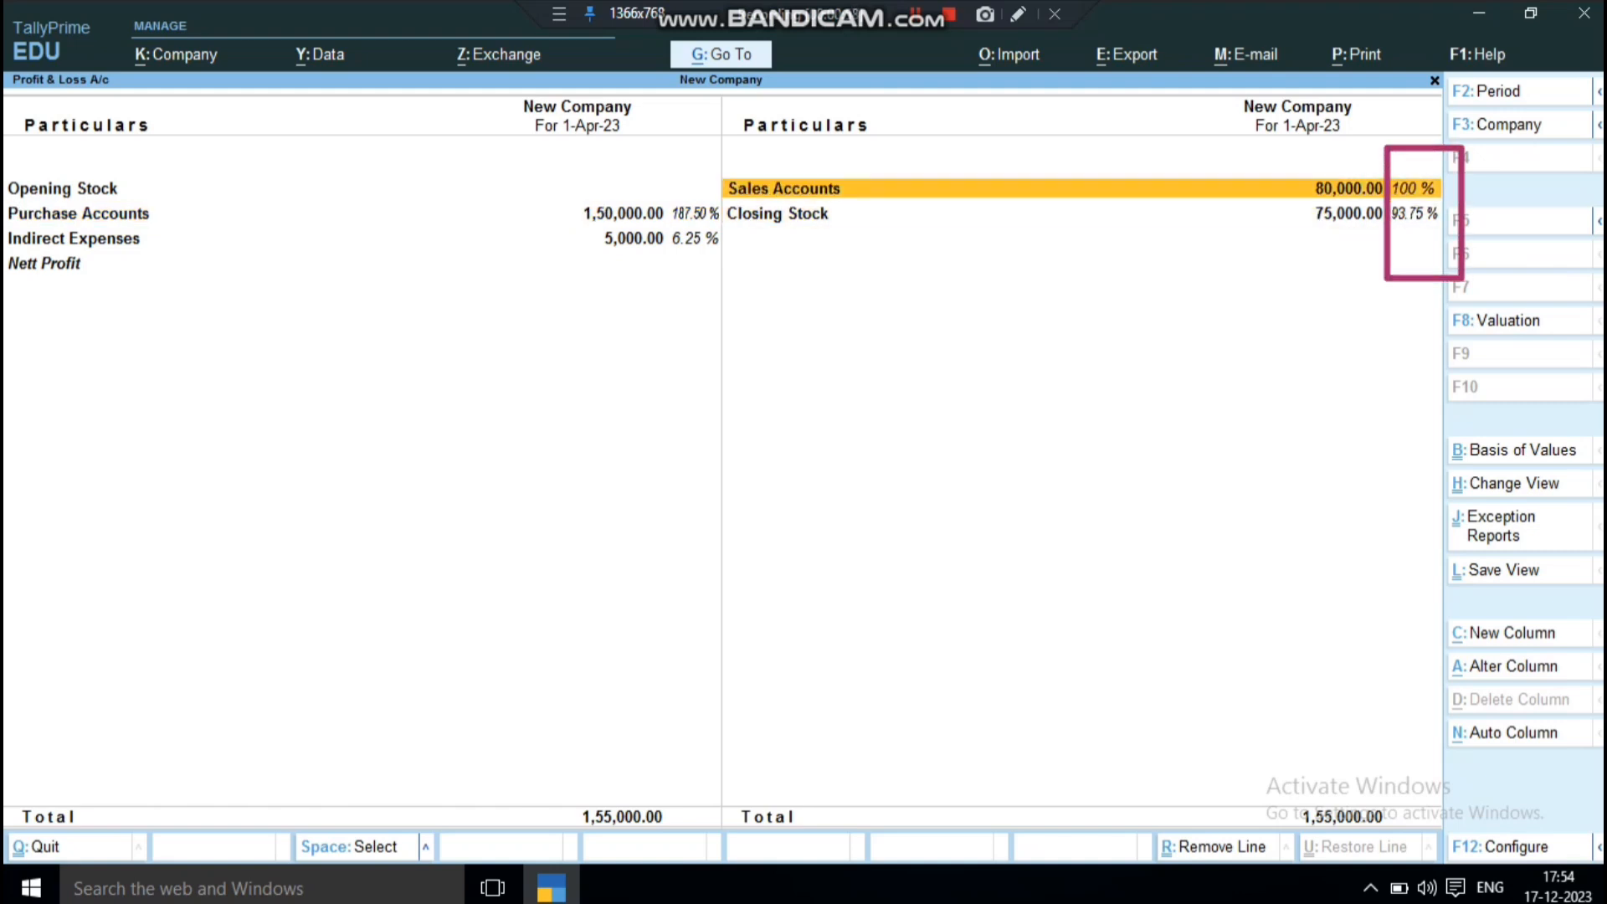
key("Down")
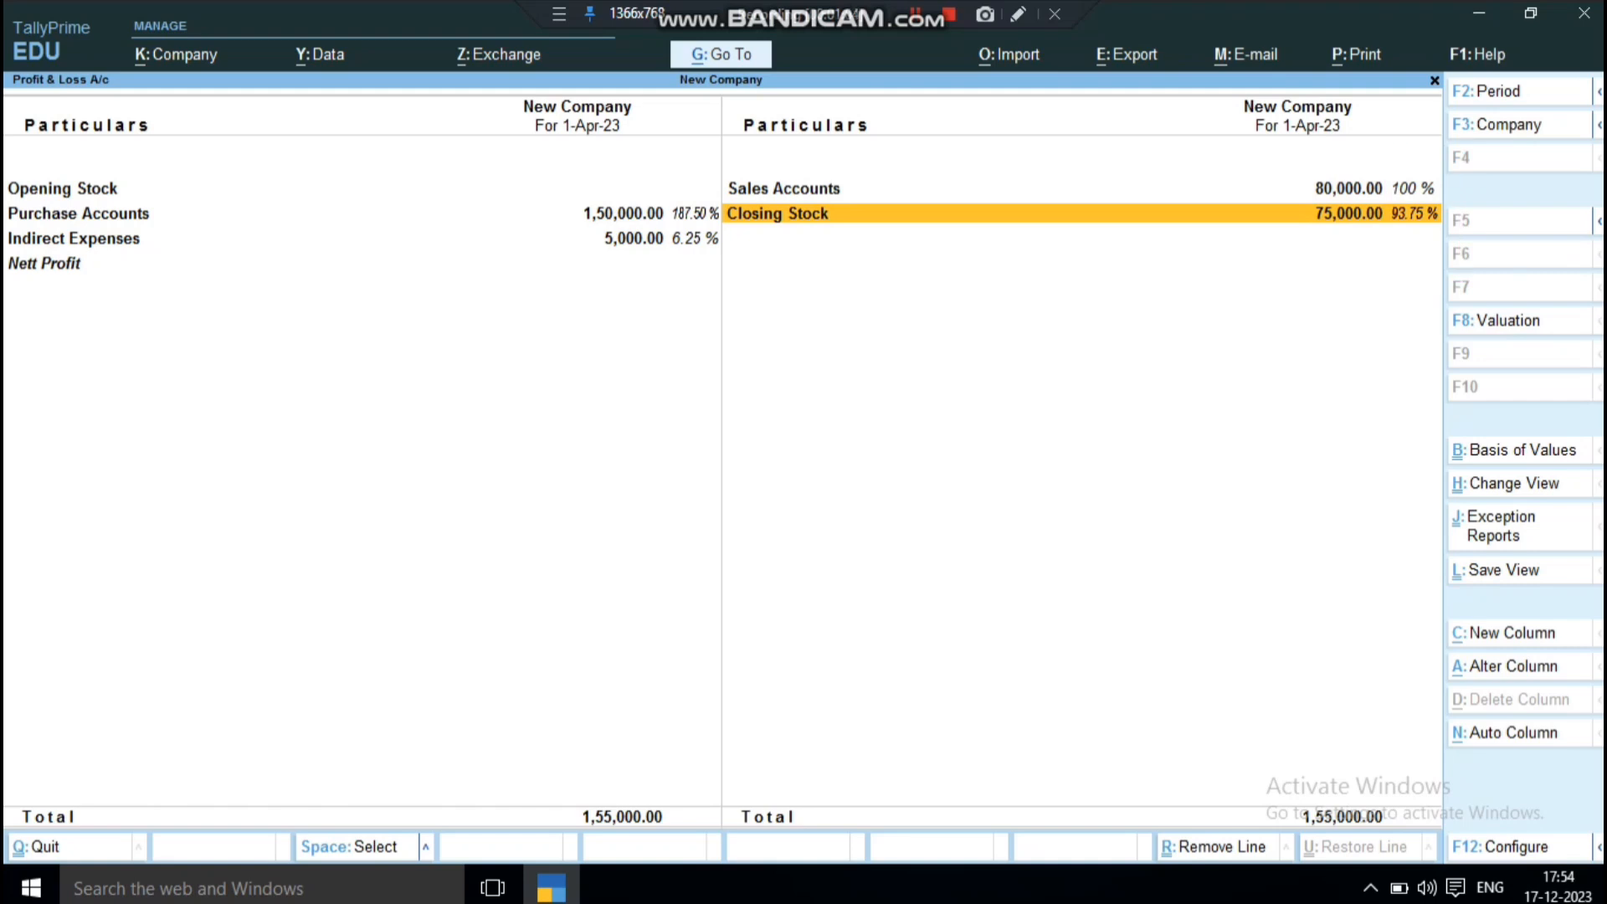
Step: Set Show Percentages back to No in the Profit & Loss A/c configuration
key("F12")
type("n")
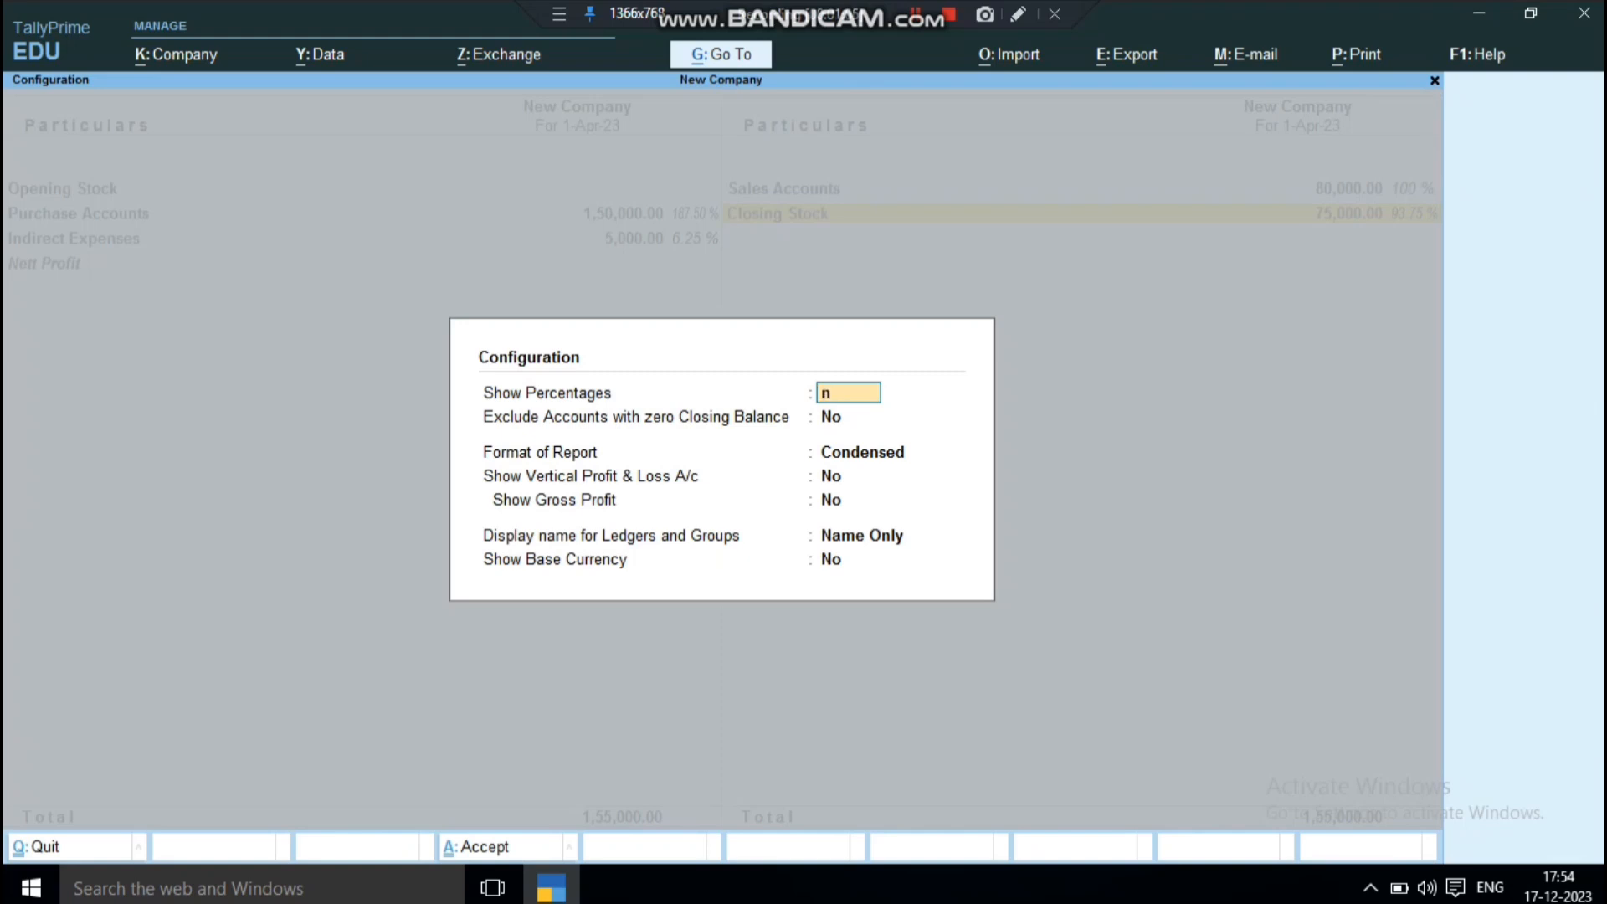
key("Return")
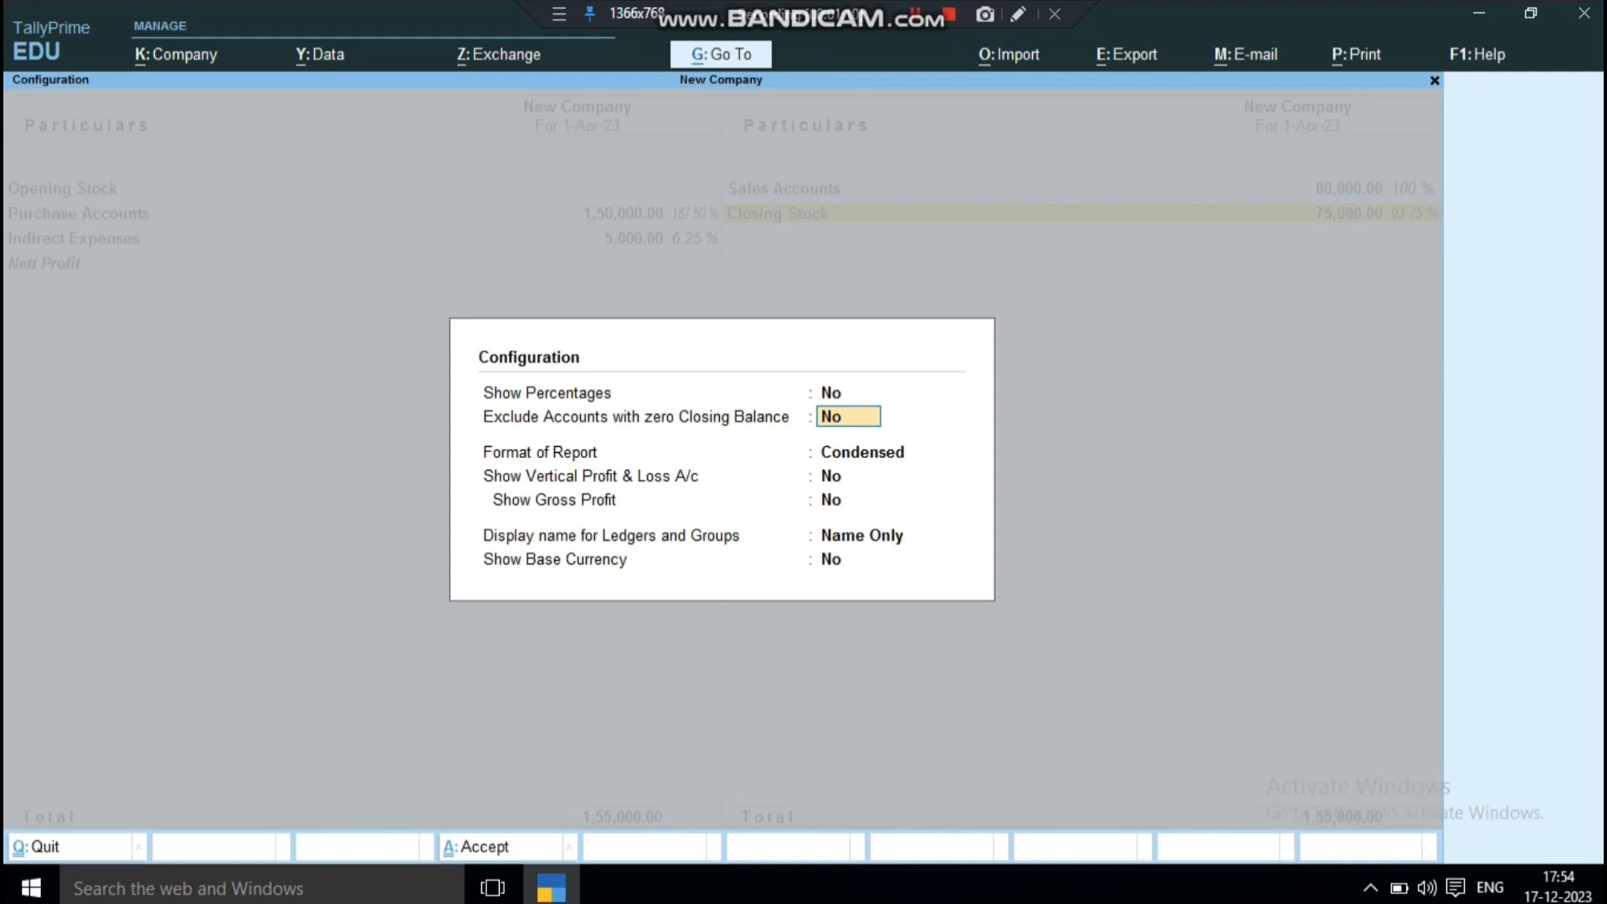
key("ctrl+a")
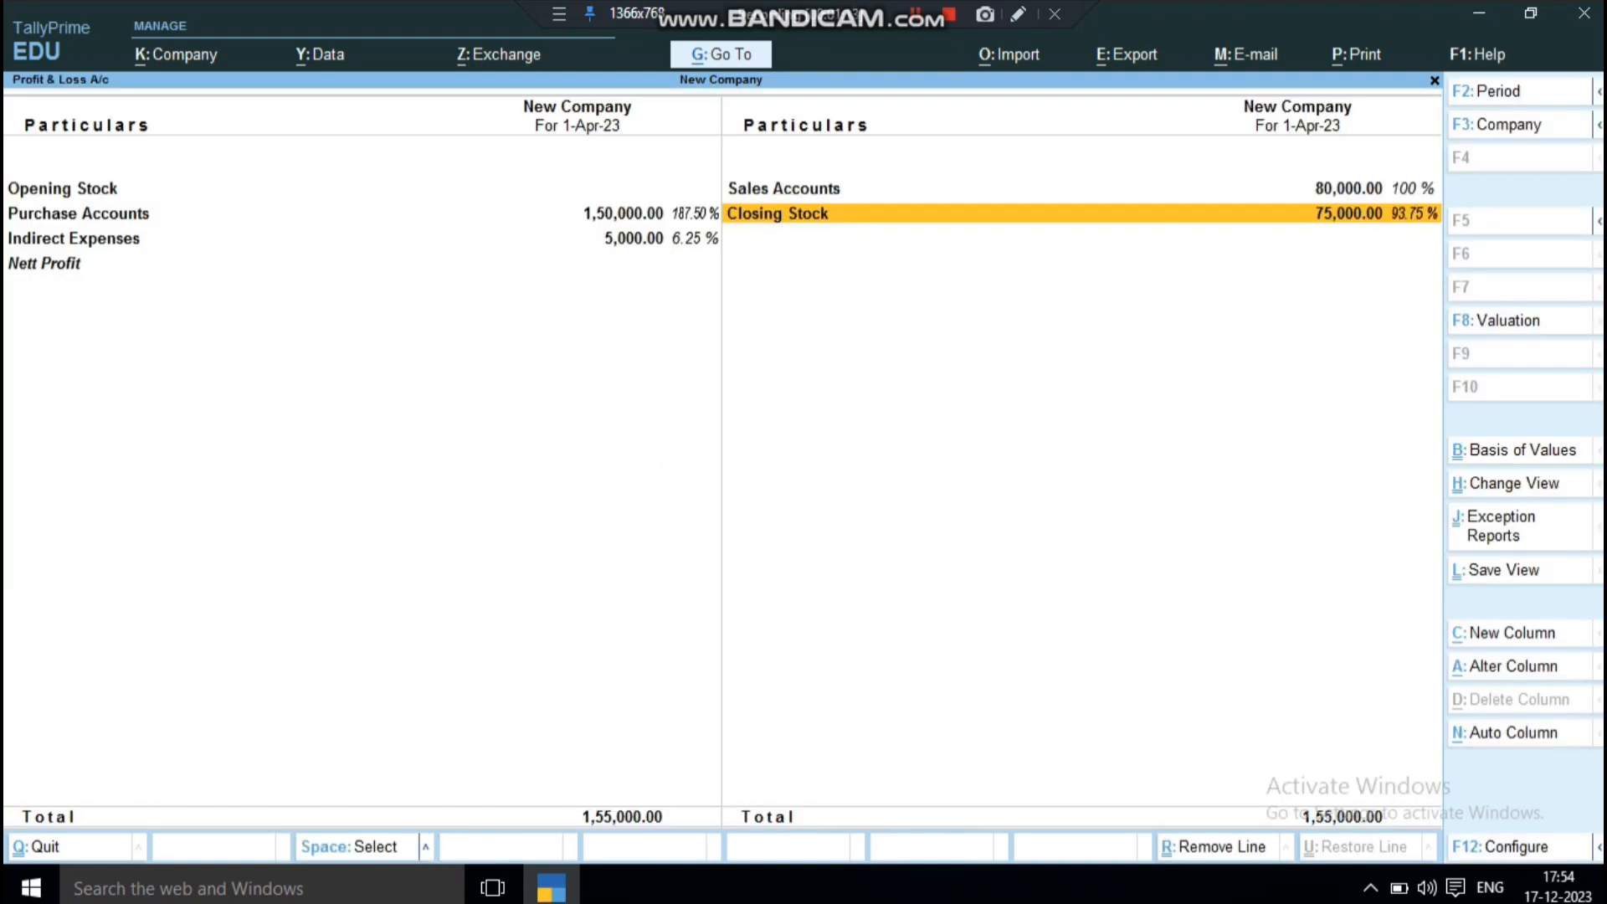
Step: Return to the Balance Sheet, set Exclude Accounts with zero Closing Balance to Yes, and look into the Capital Account
key("Escape")
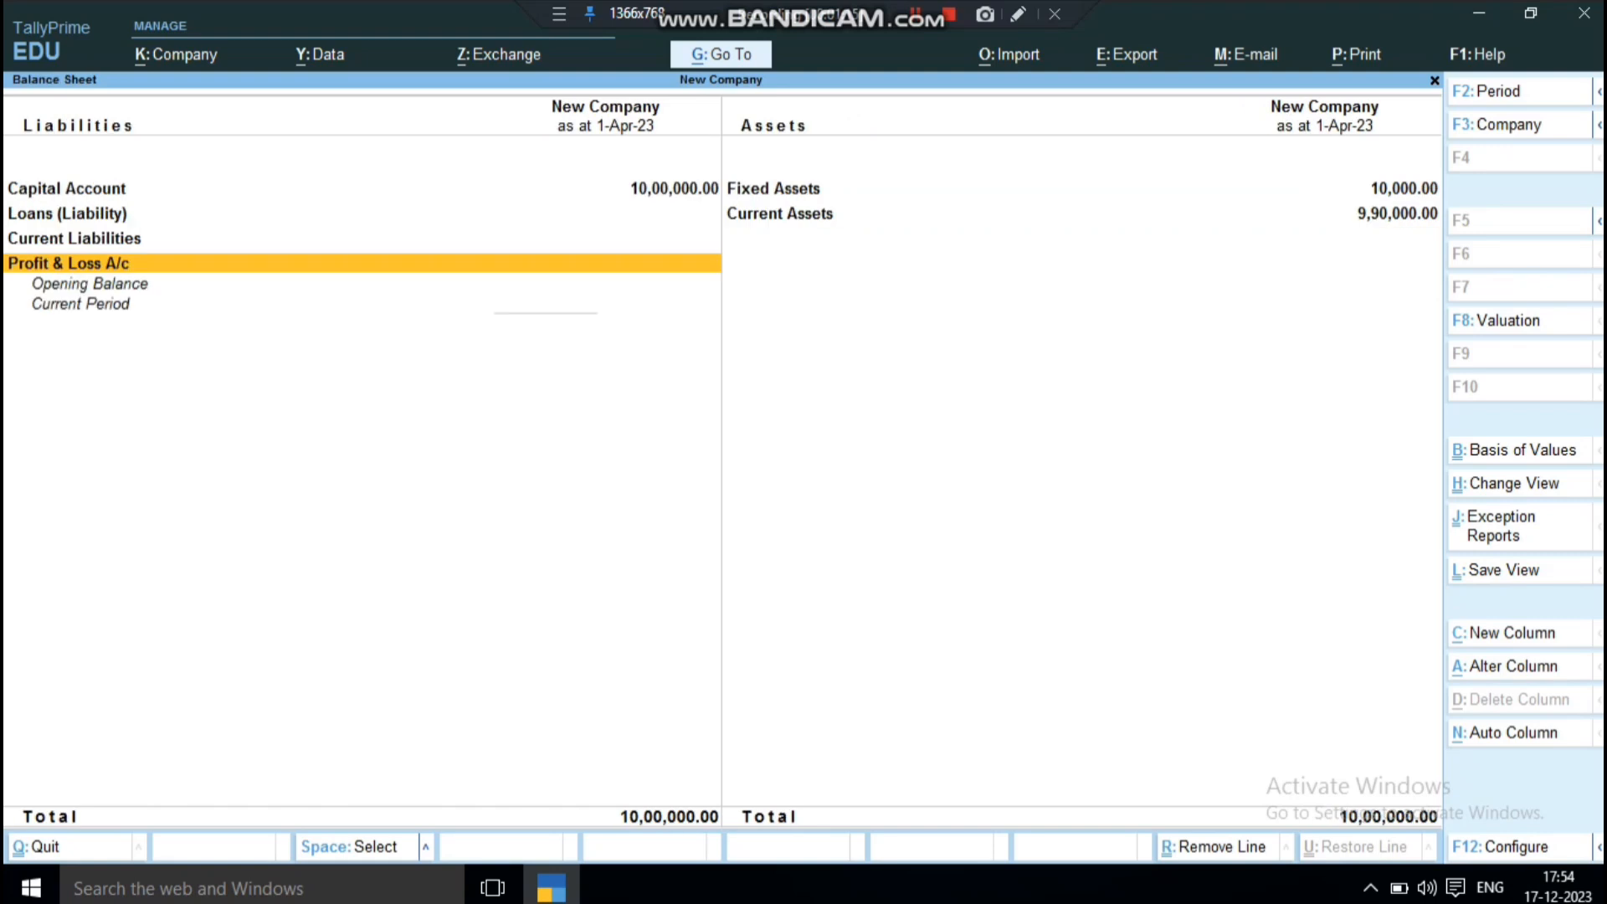
key("Up")
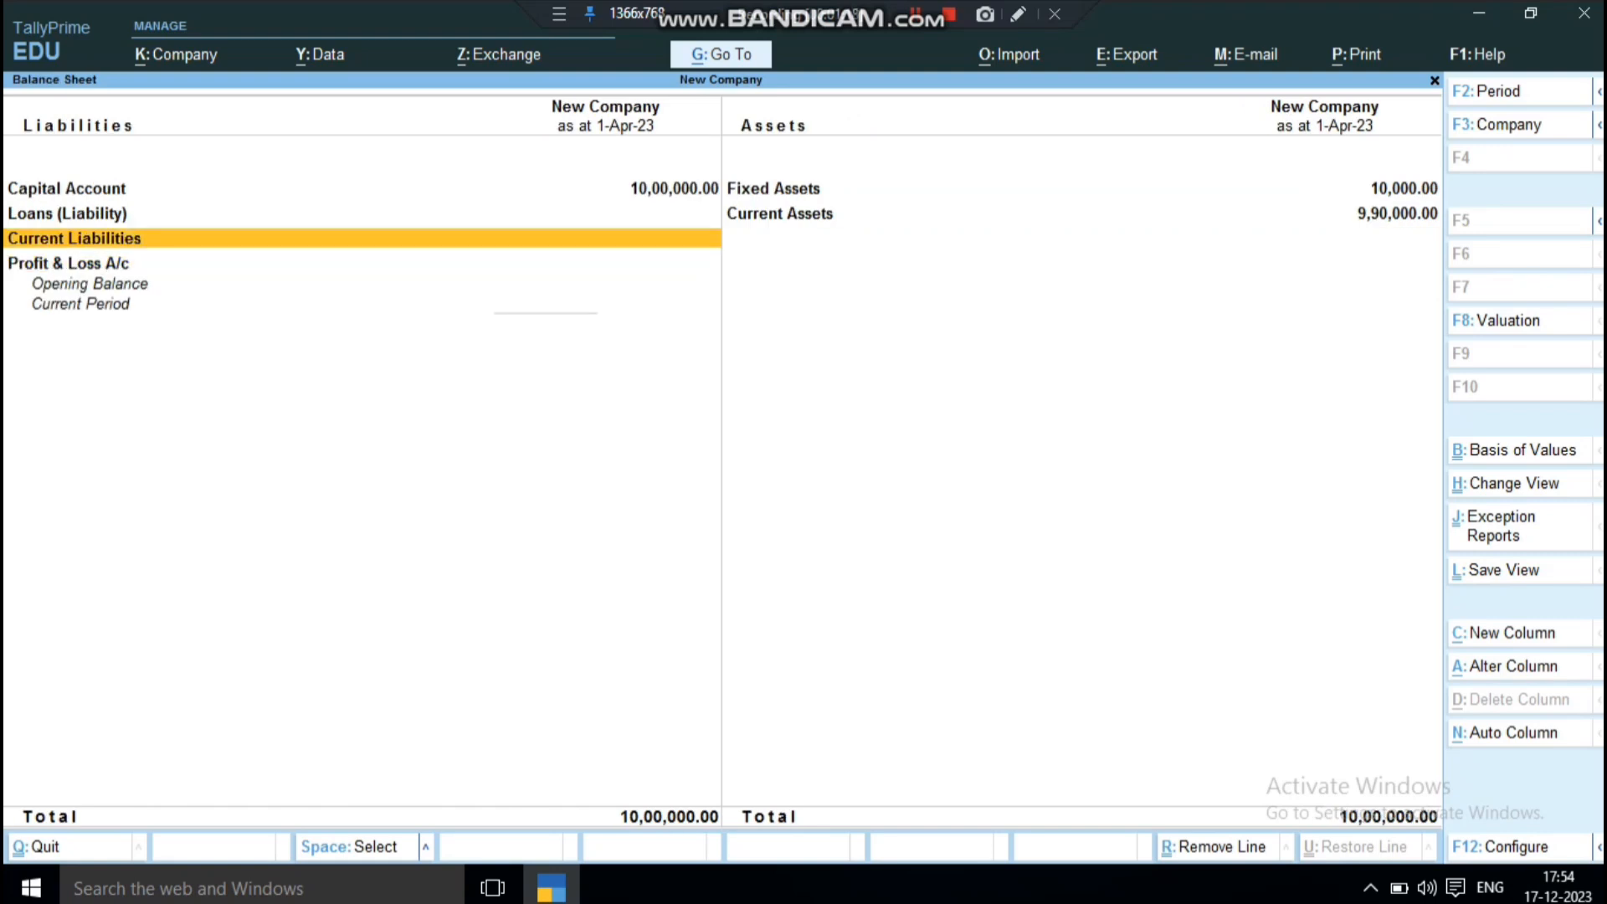
key("Up")
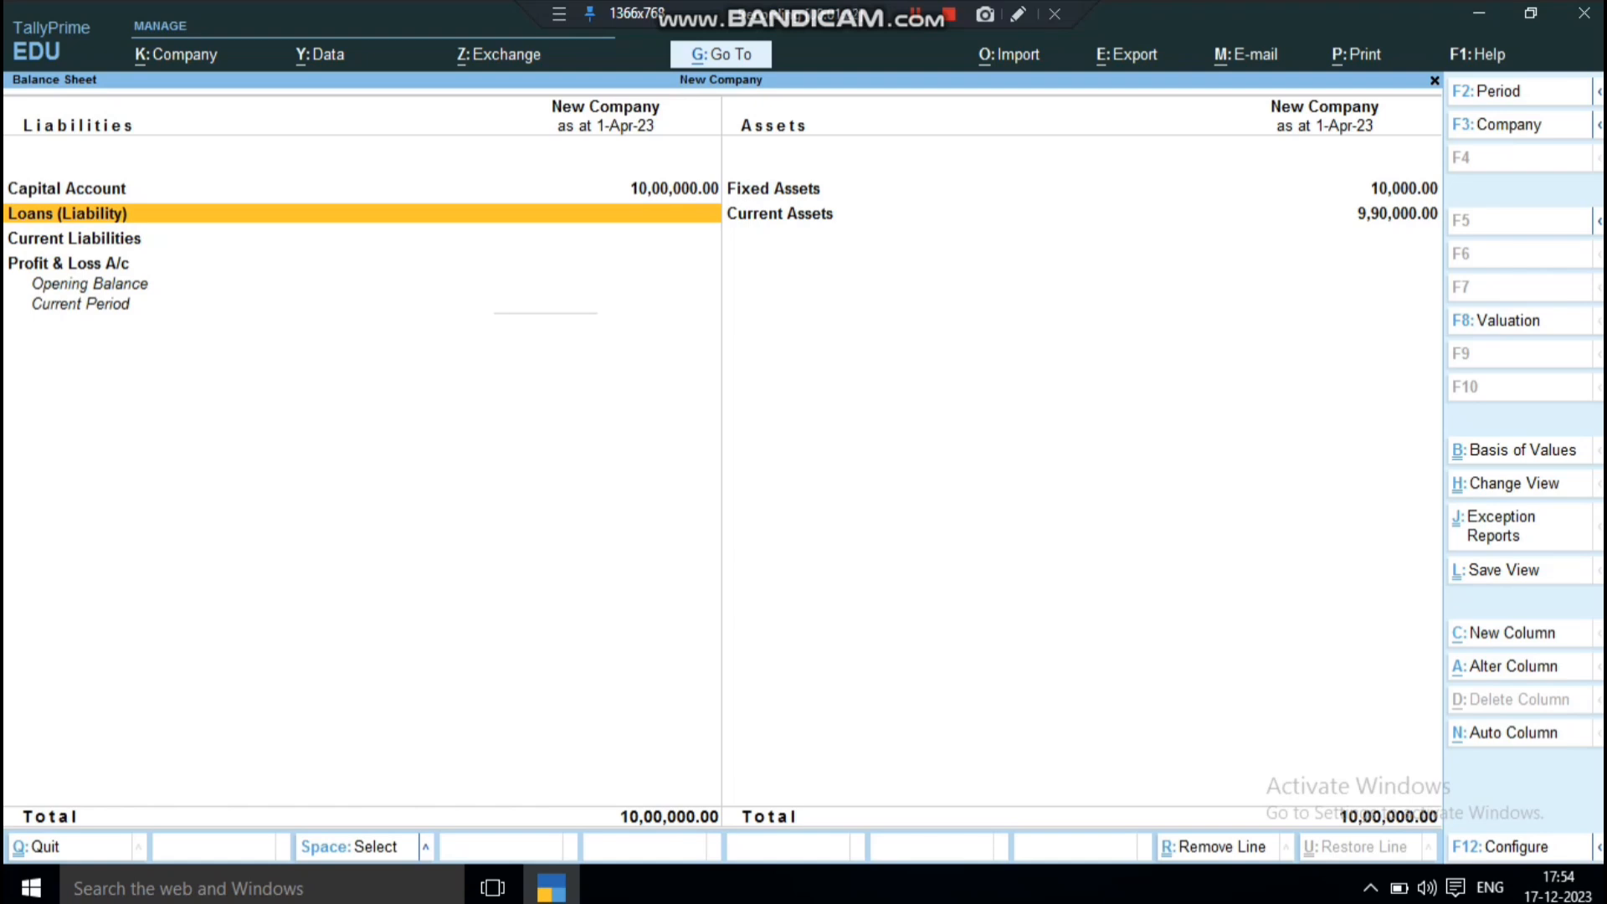
key("F12")
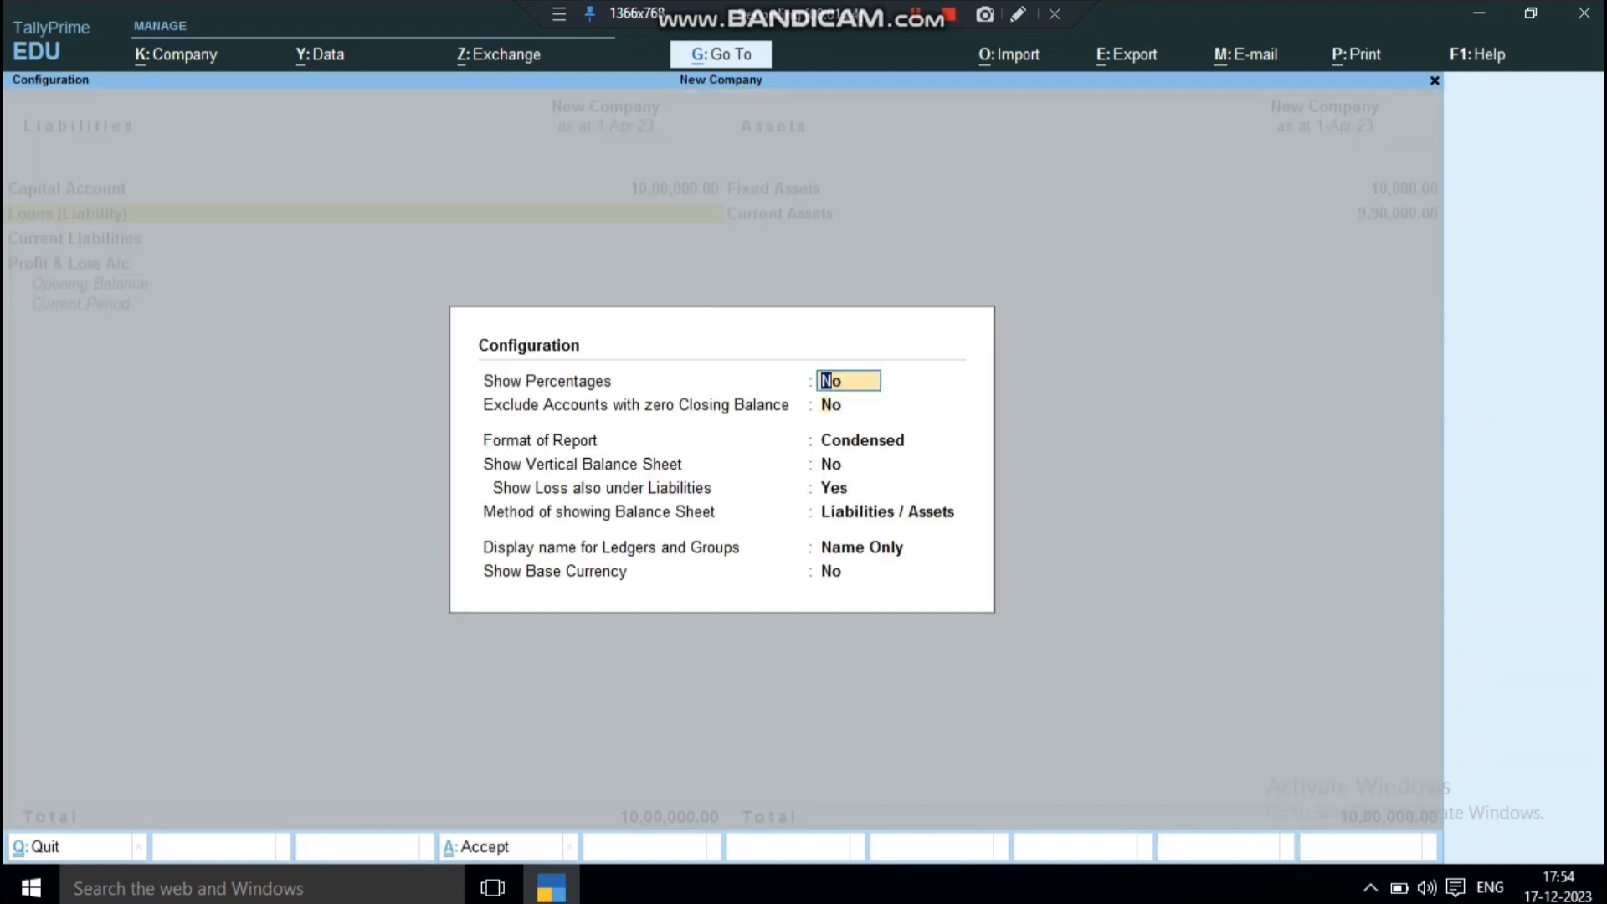
key("Down")
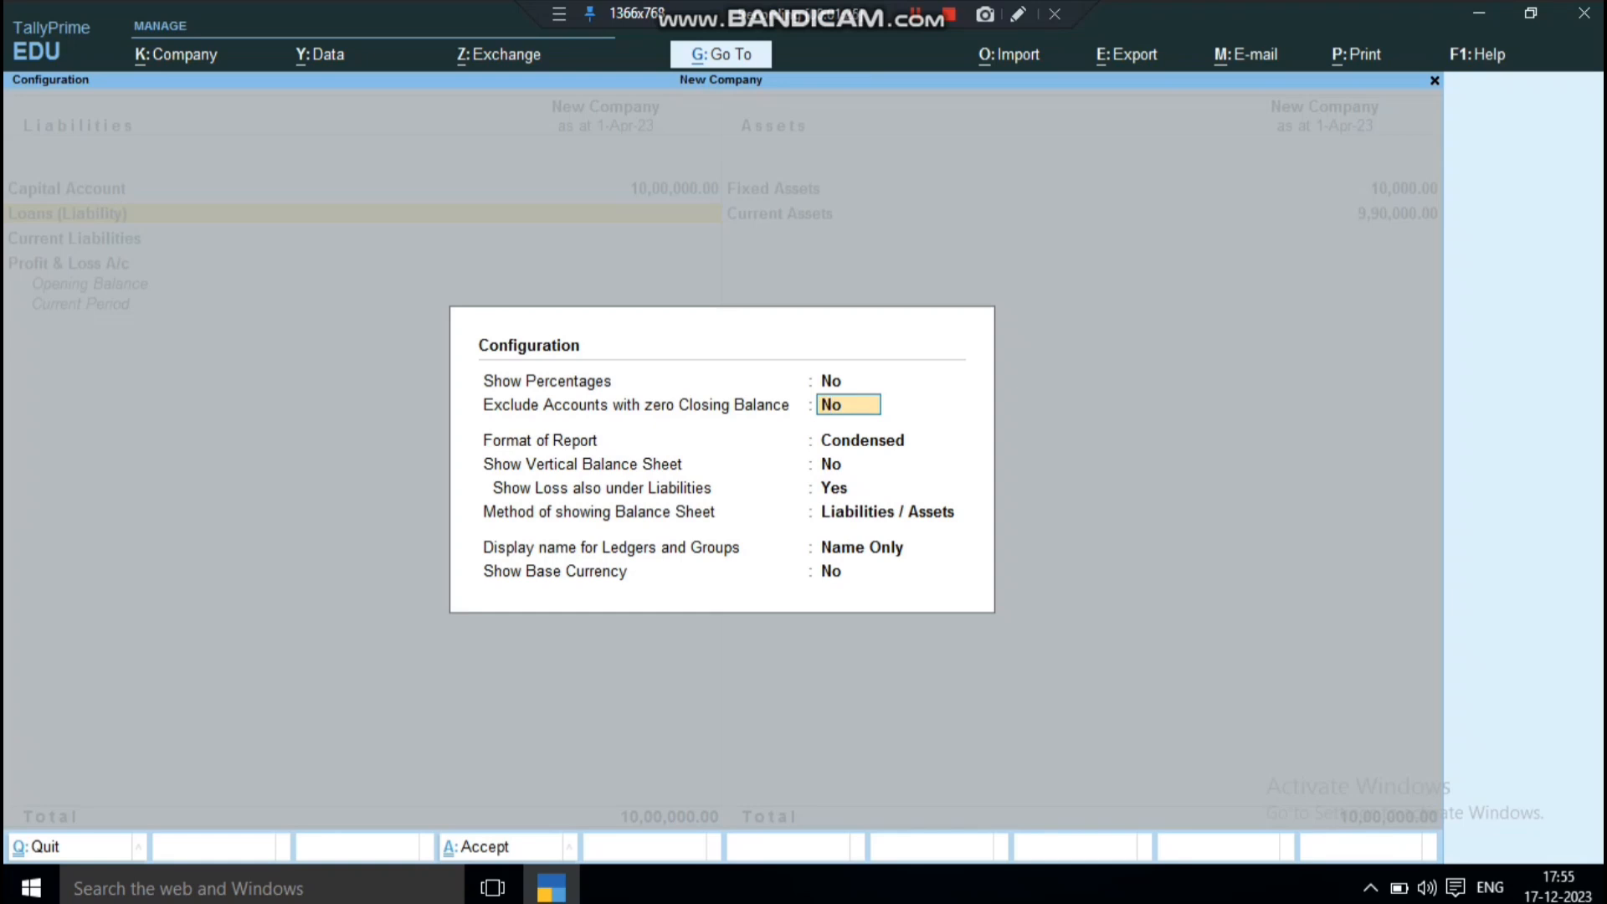
type("y")
key("Return")
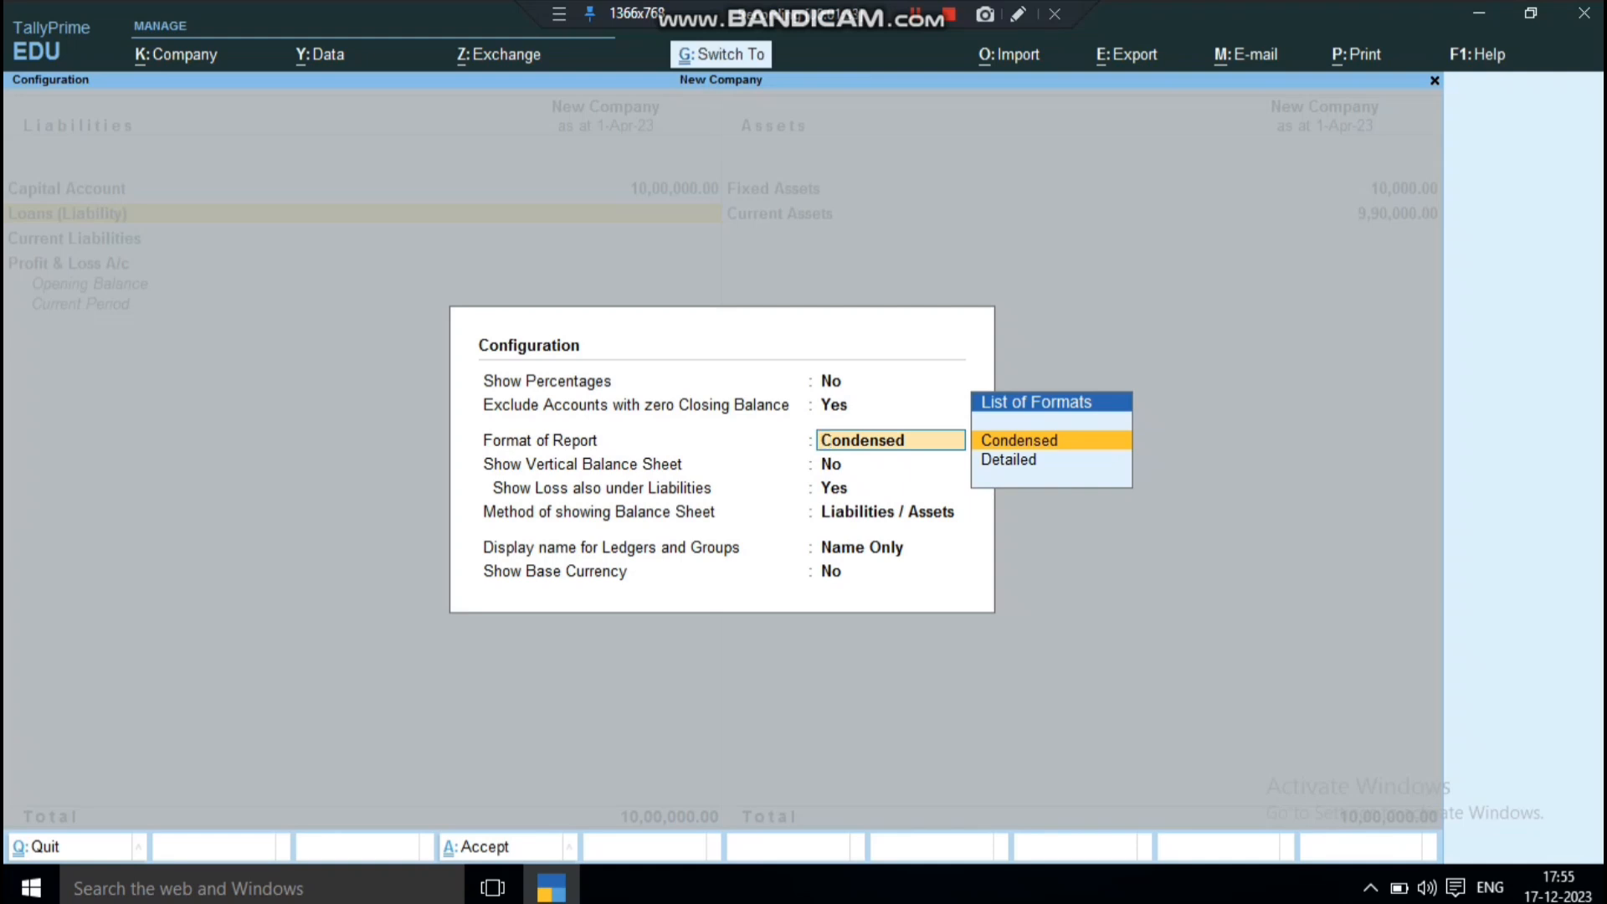
key("ctrl+a")
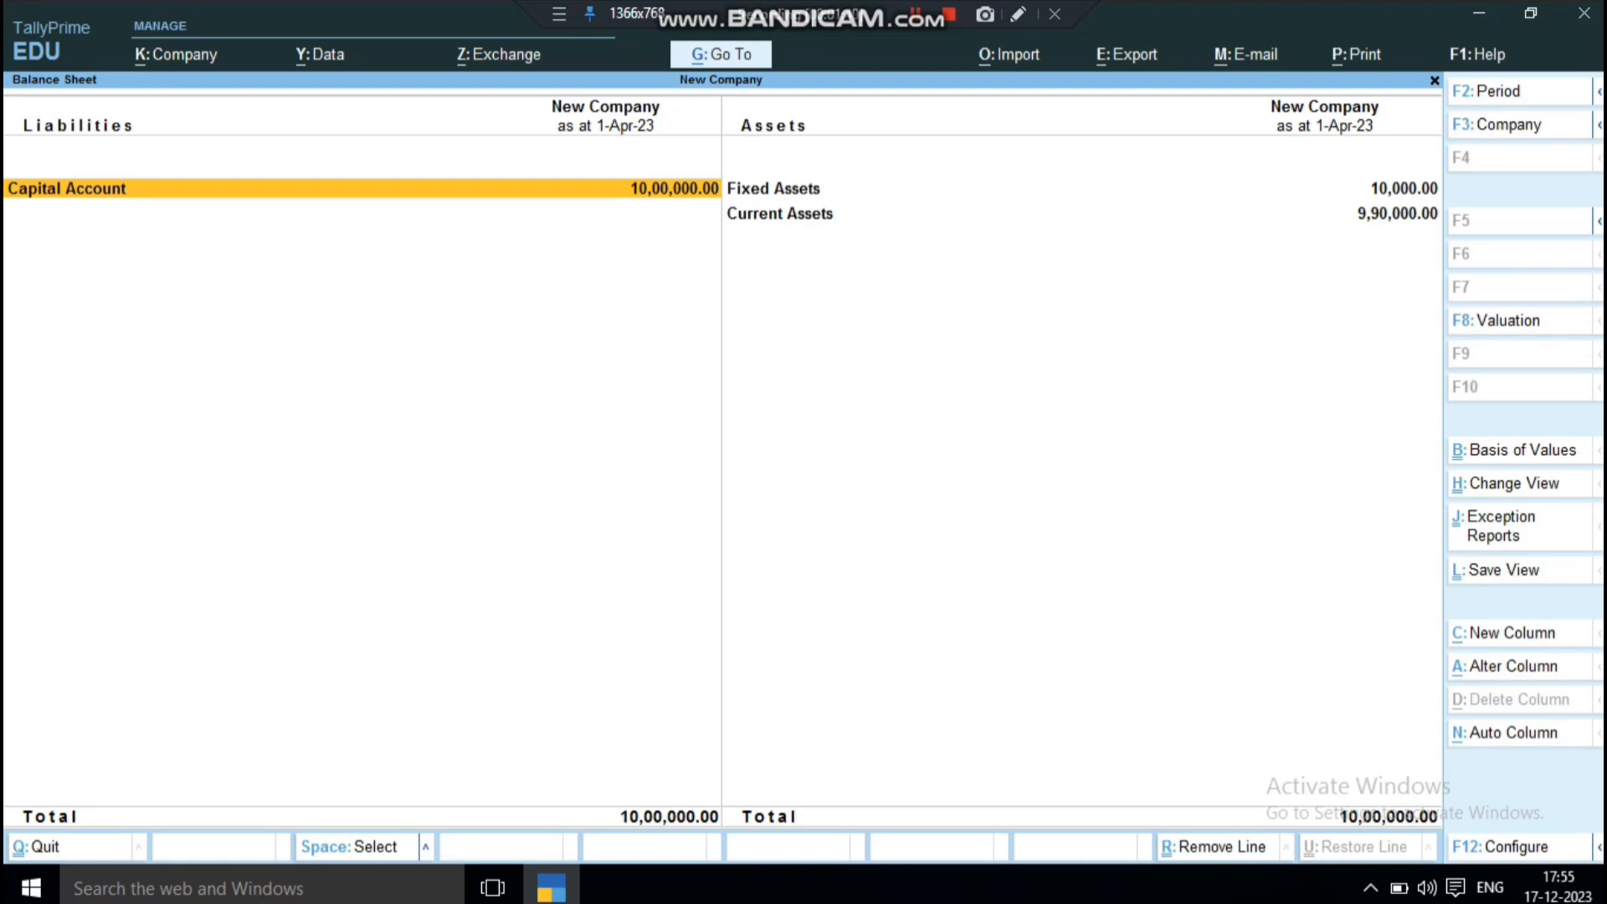
key("Return")
key("Escape")
Step: Set Exclude Accounts with zero Closing Balance back to No in the Balance Sheet configuration
key("F12")
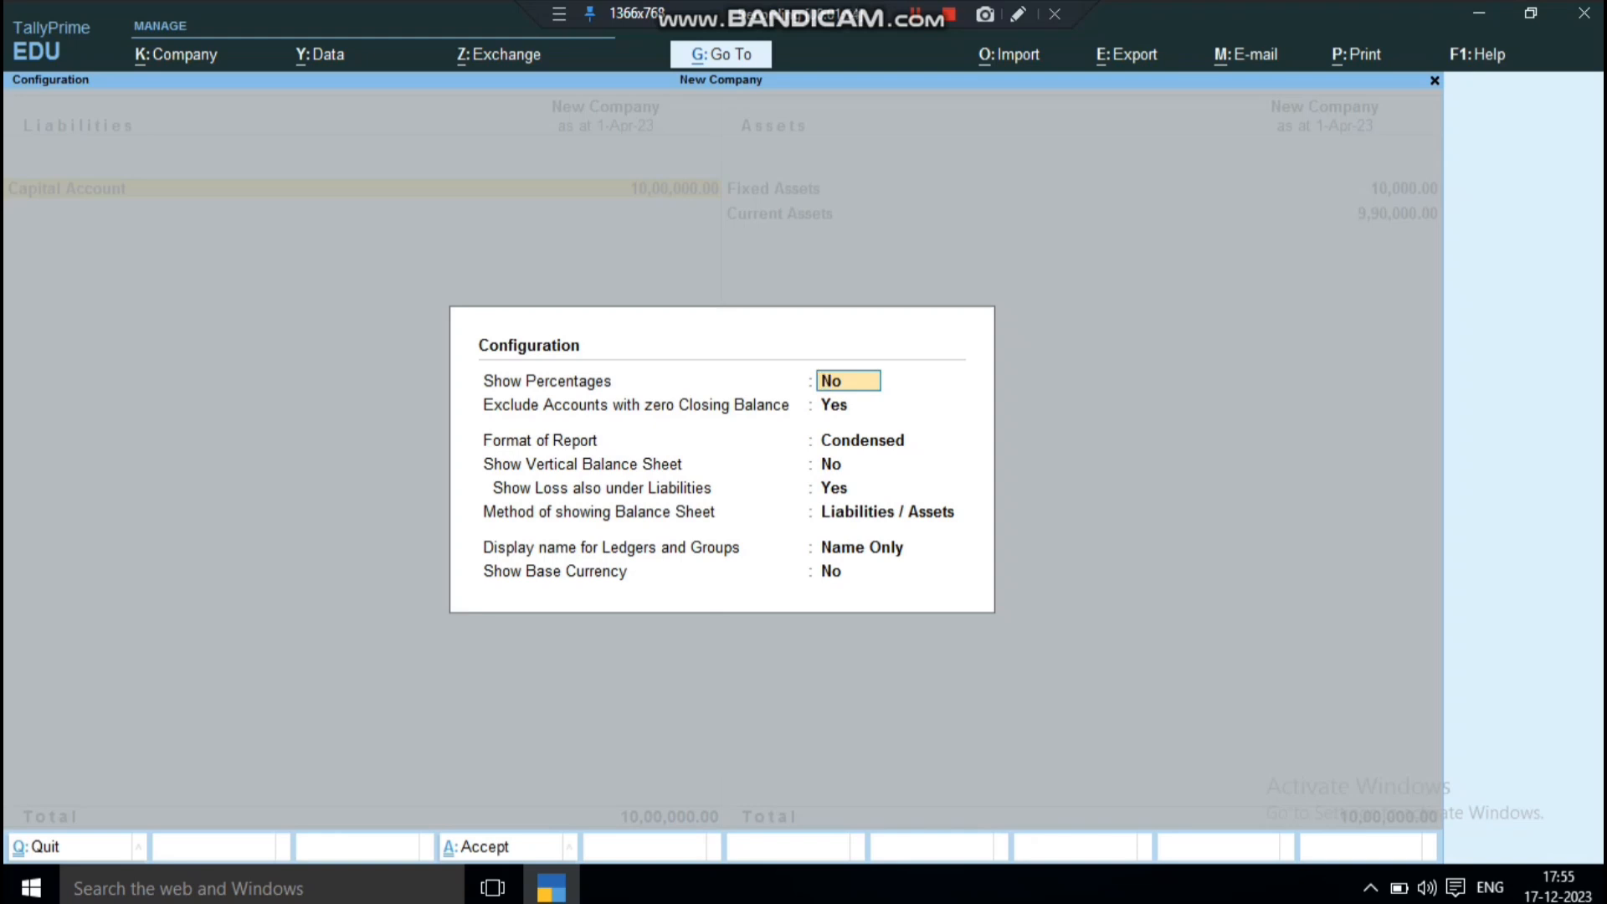
key("Return")
type("n")
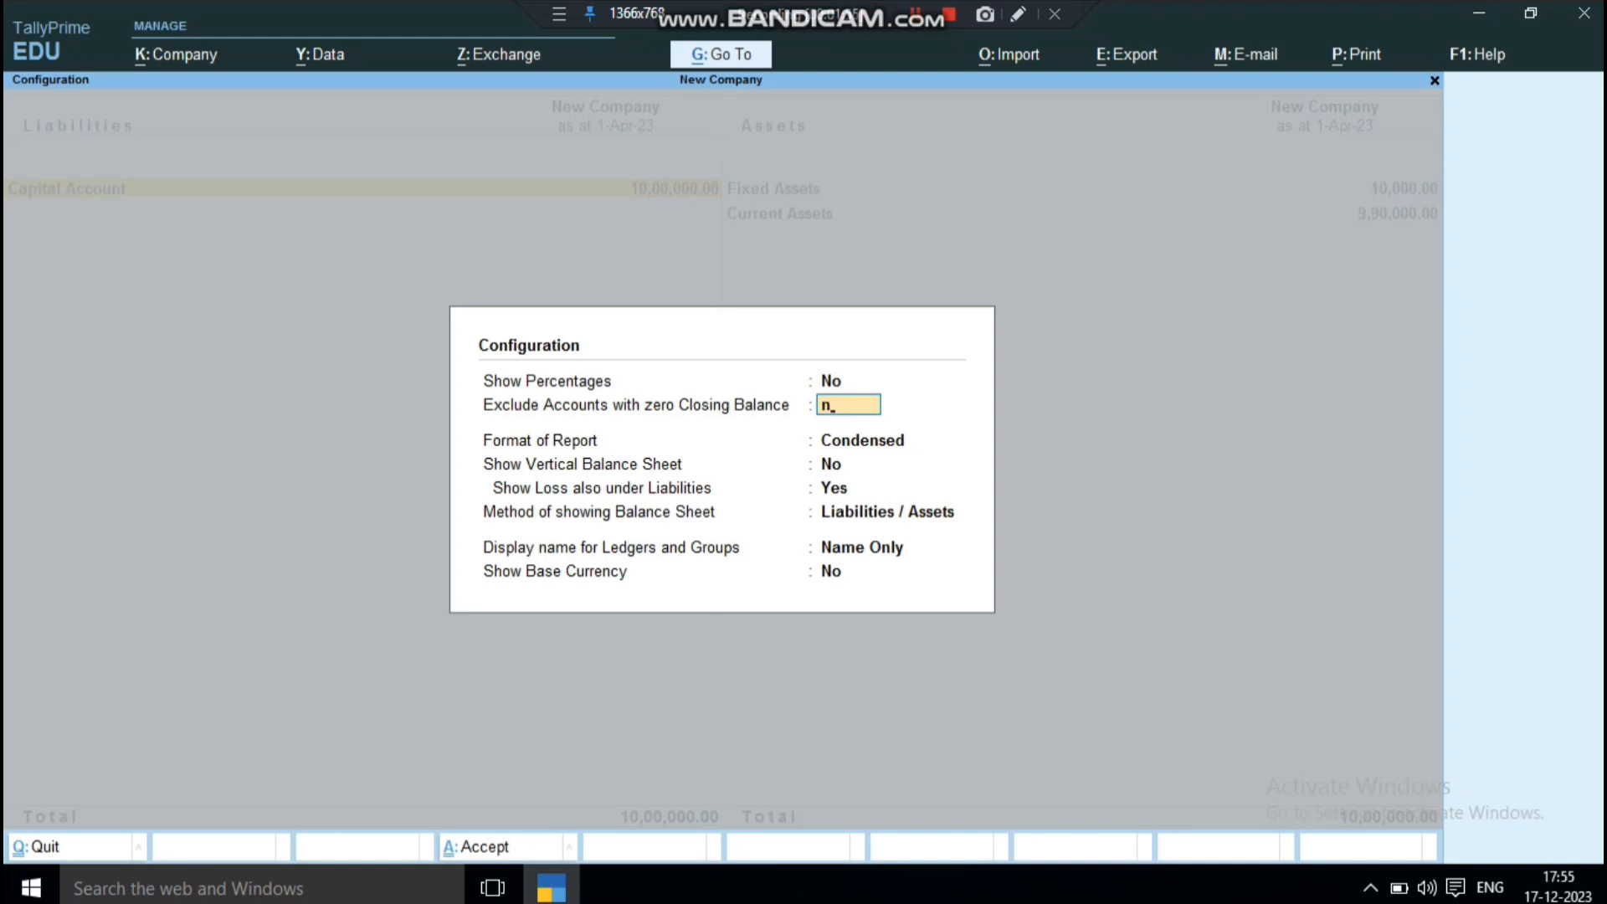
key("Return")
key("ctrl+a")
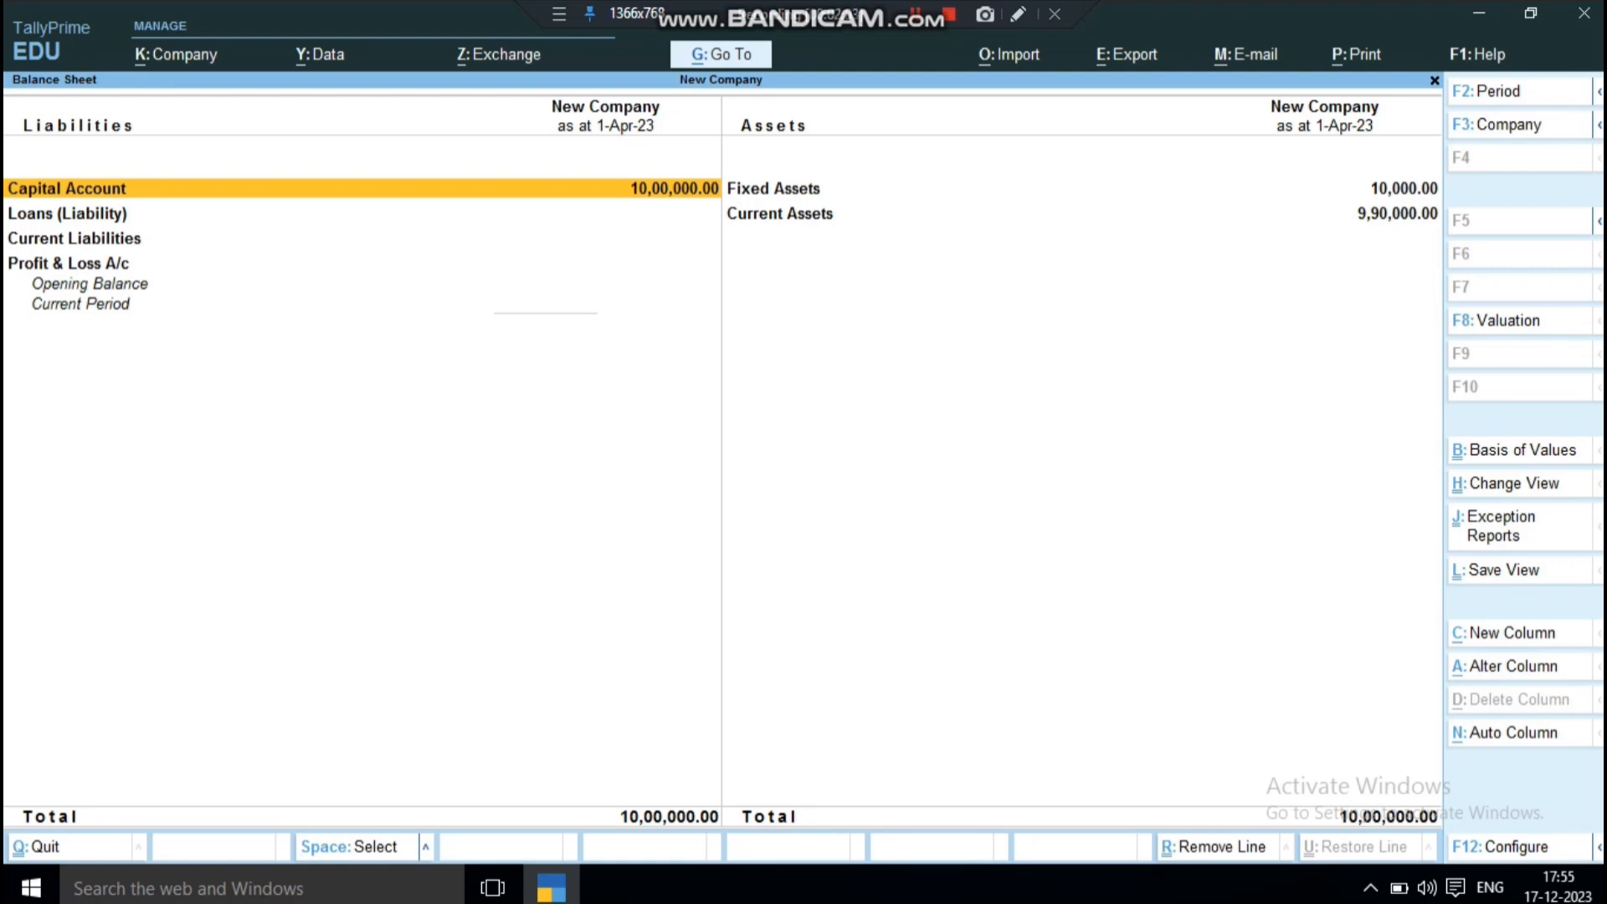
key("F12")
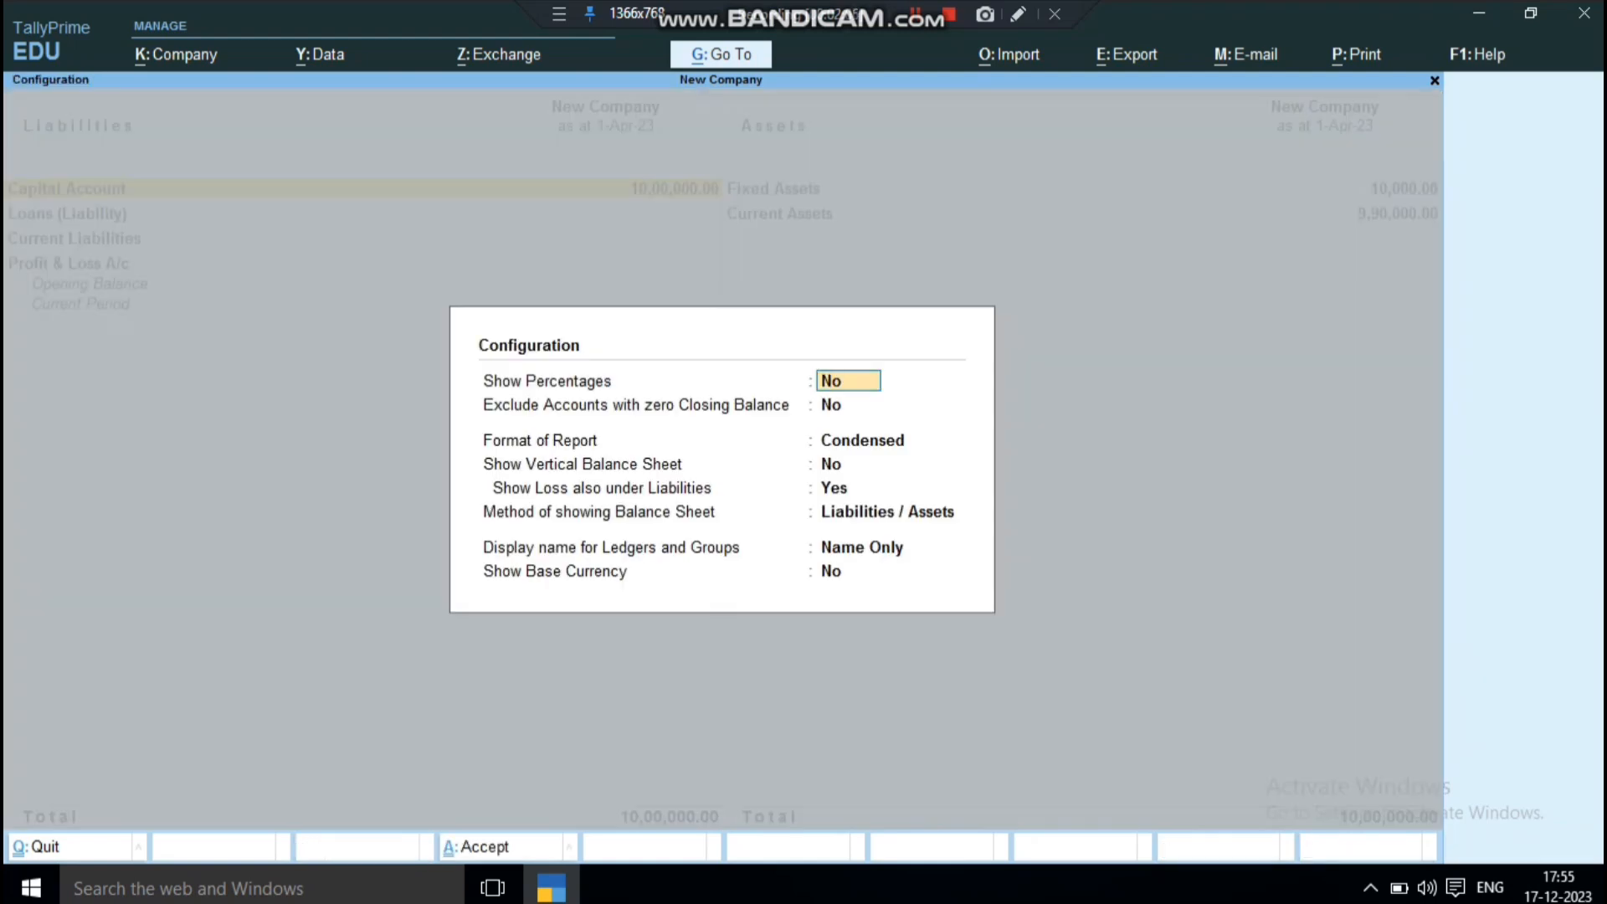
key("Return")
key("Return")
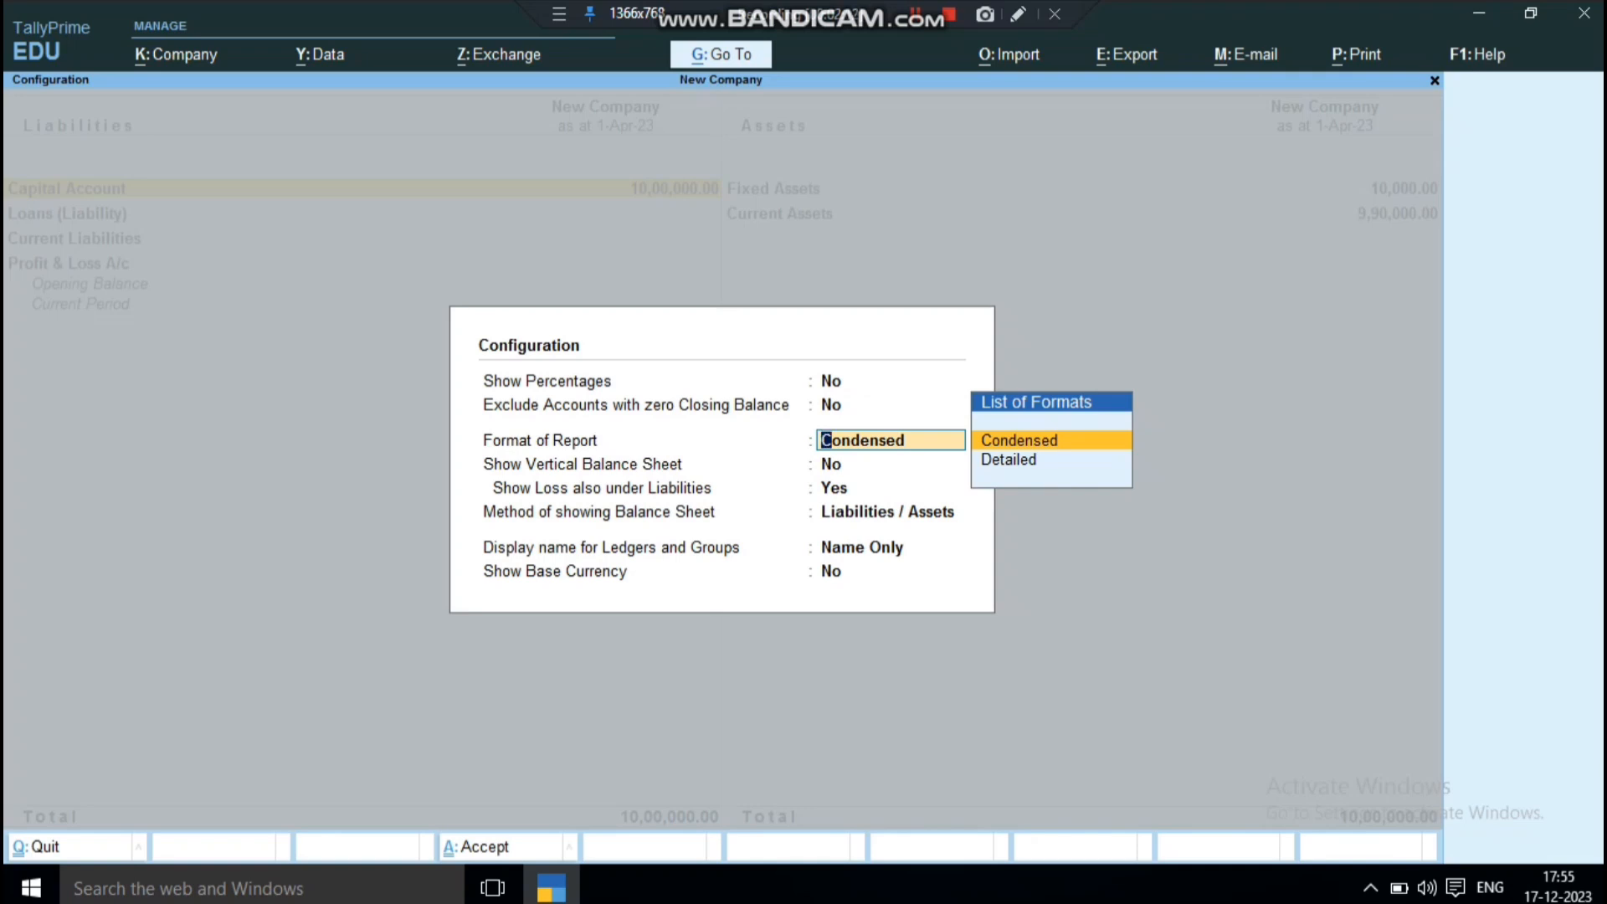
key("Escape")
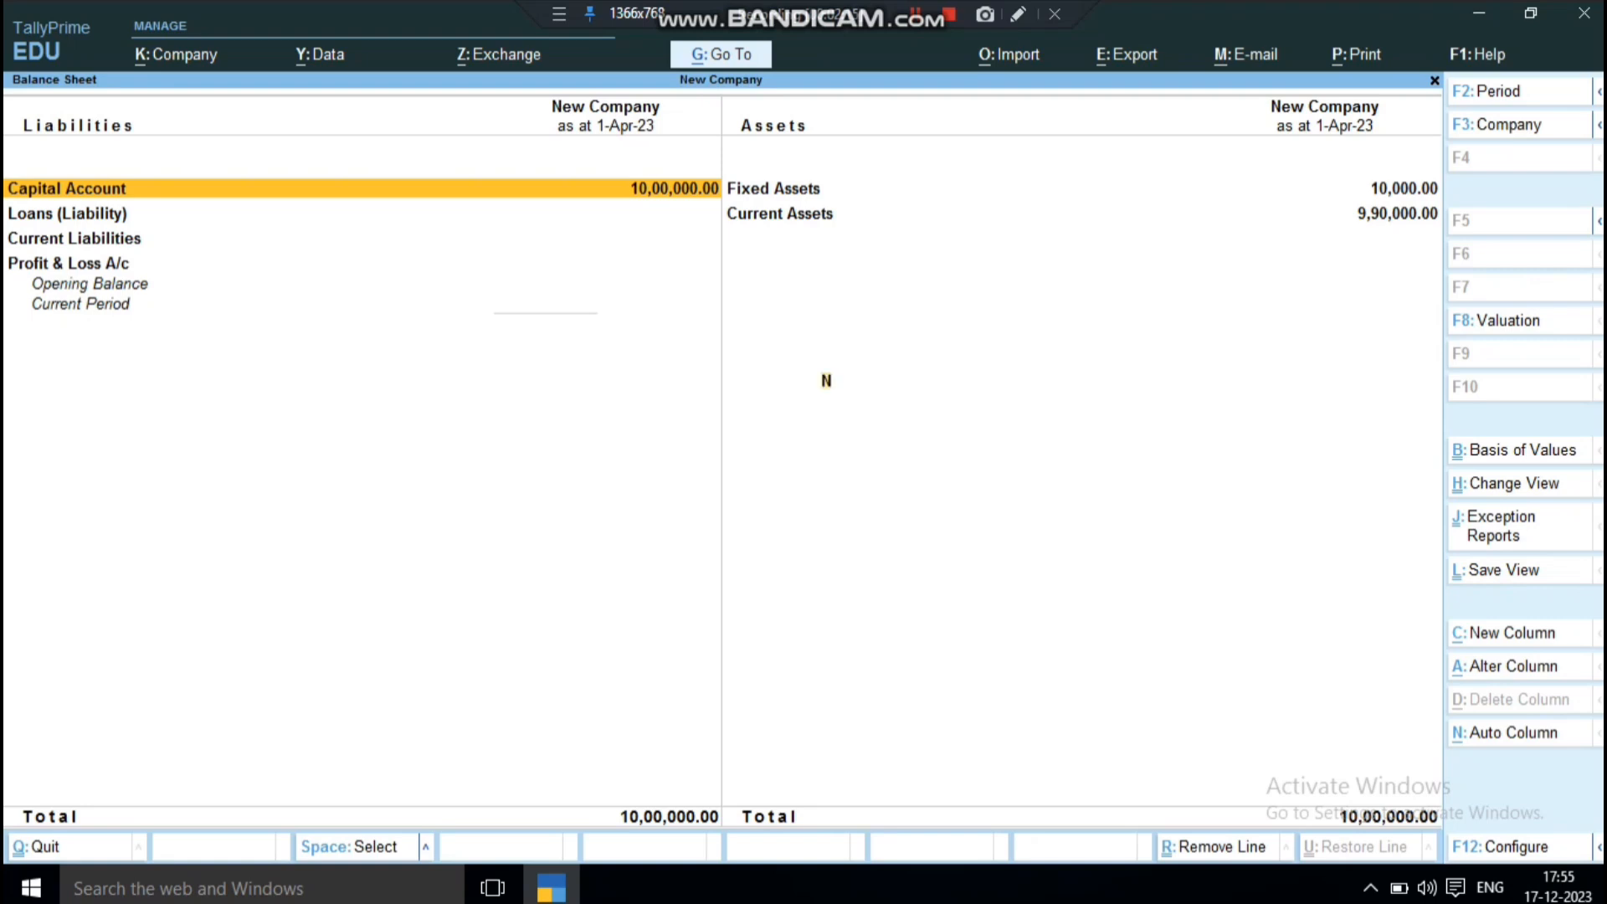
Step: Set the Format of Report to Detailed in the Balance Sheet configuration
key("F12")
key("Return")
key("Return")
key("Down")
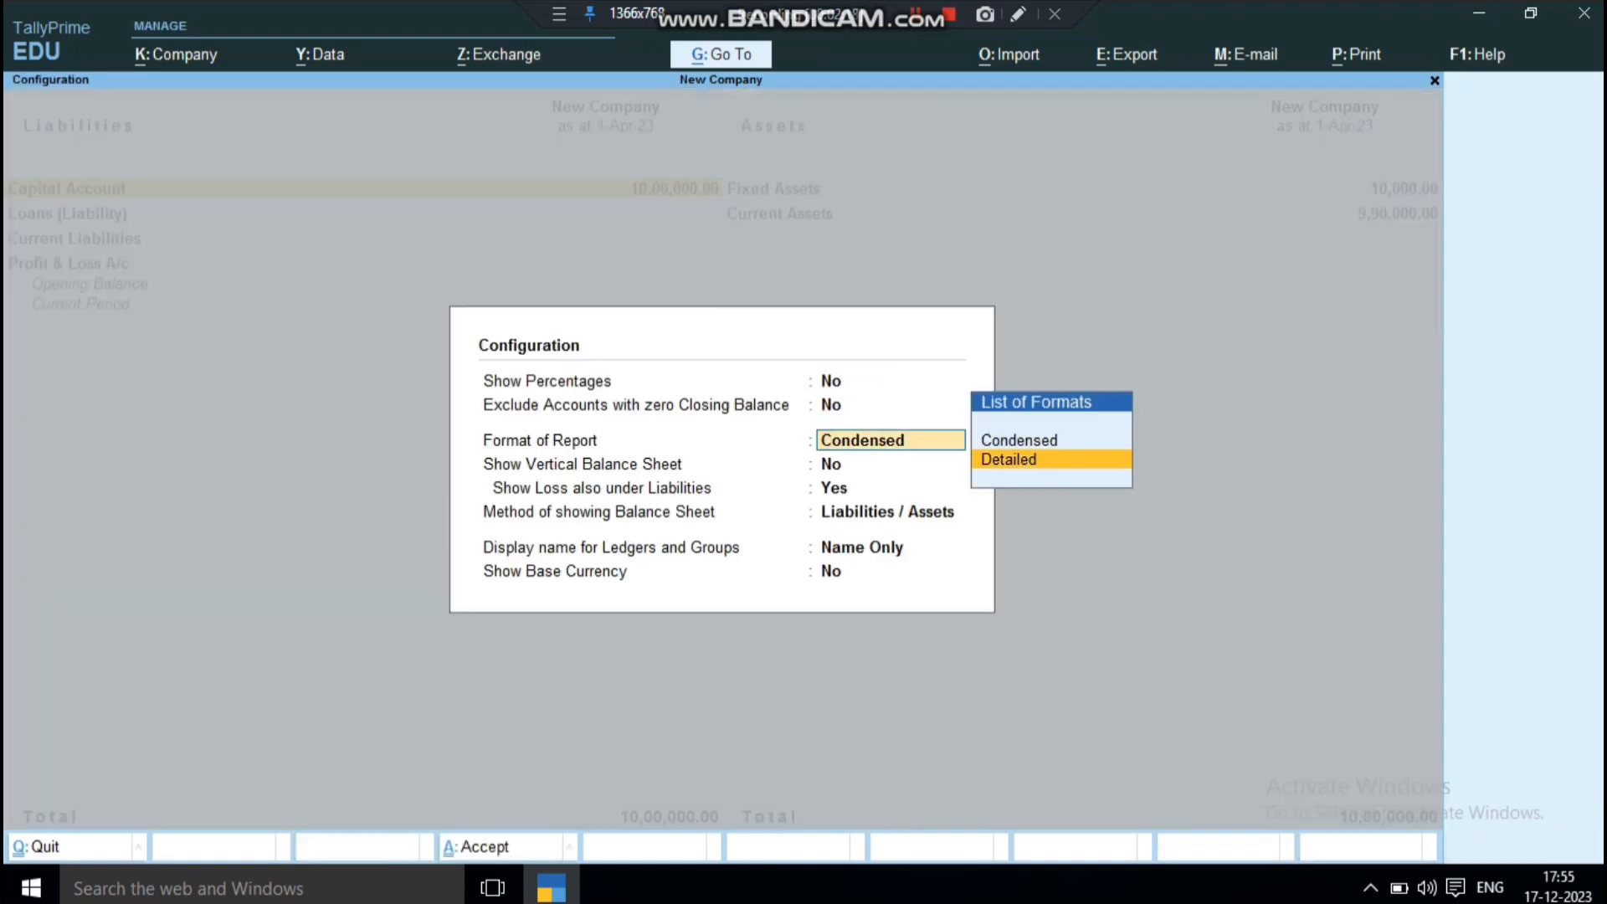
key("Return")
key("ctrl+a")
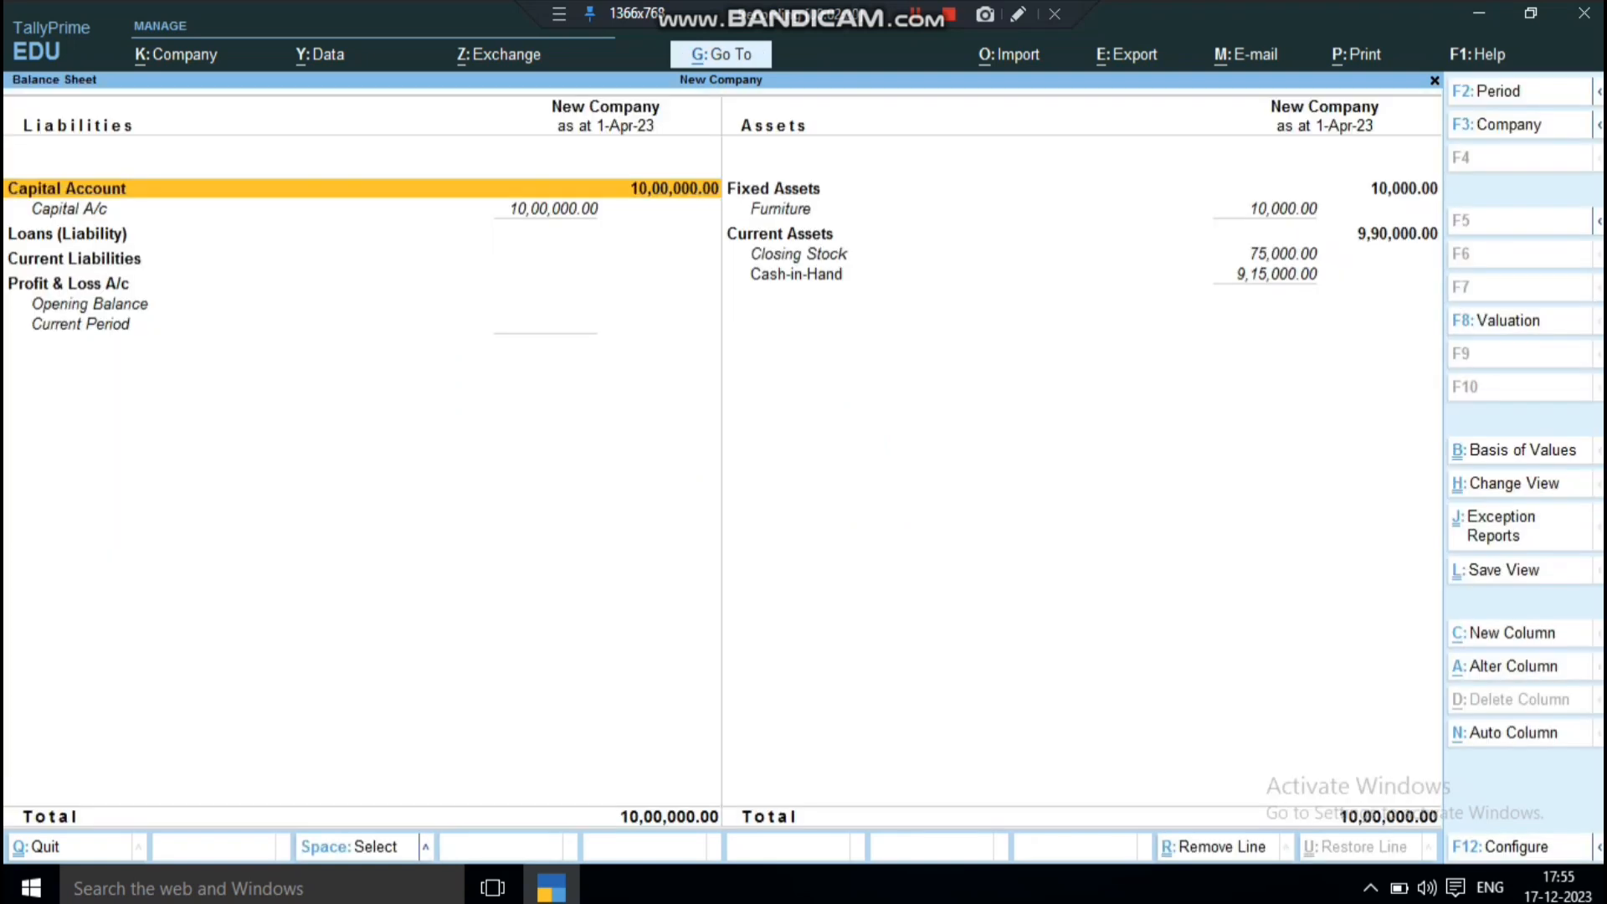
Step: Examine the detailed Balance Sheet lines under Capital Account, Fixed Assets and Current Assets, including Furniture, Closing Stock and Cash-in-Hand
key("Down")
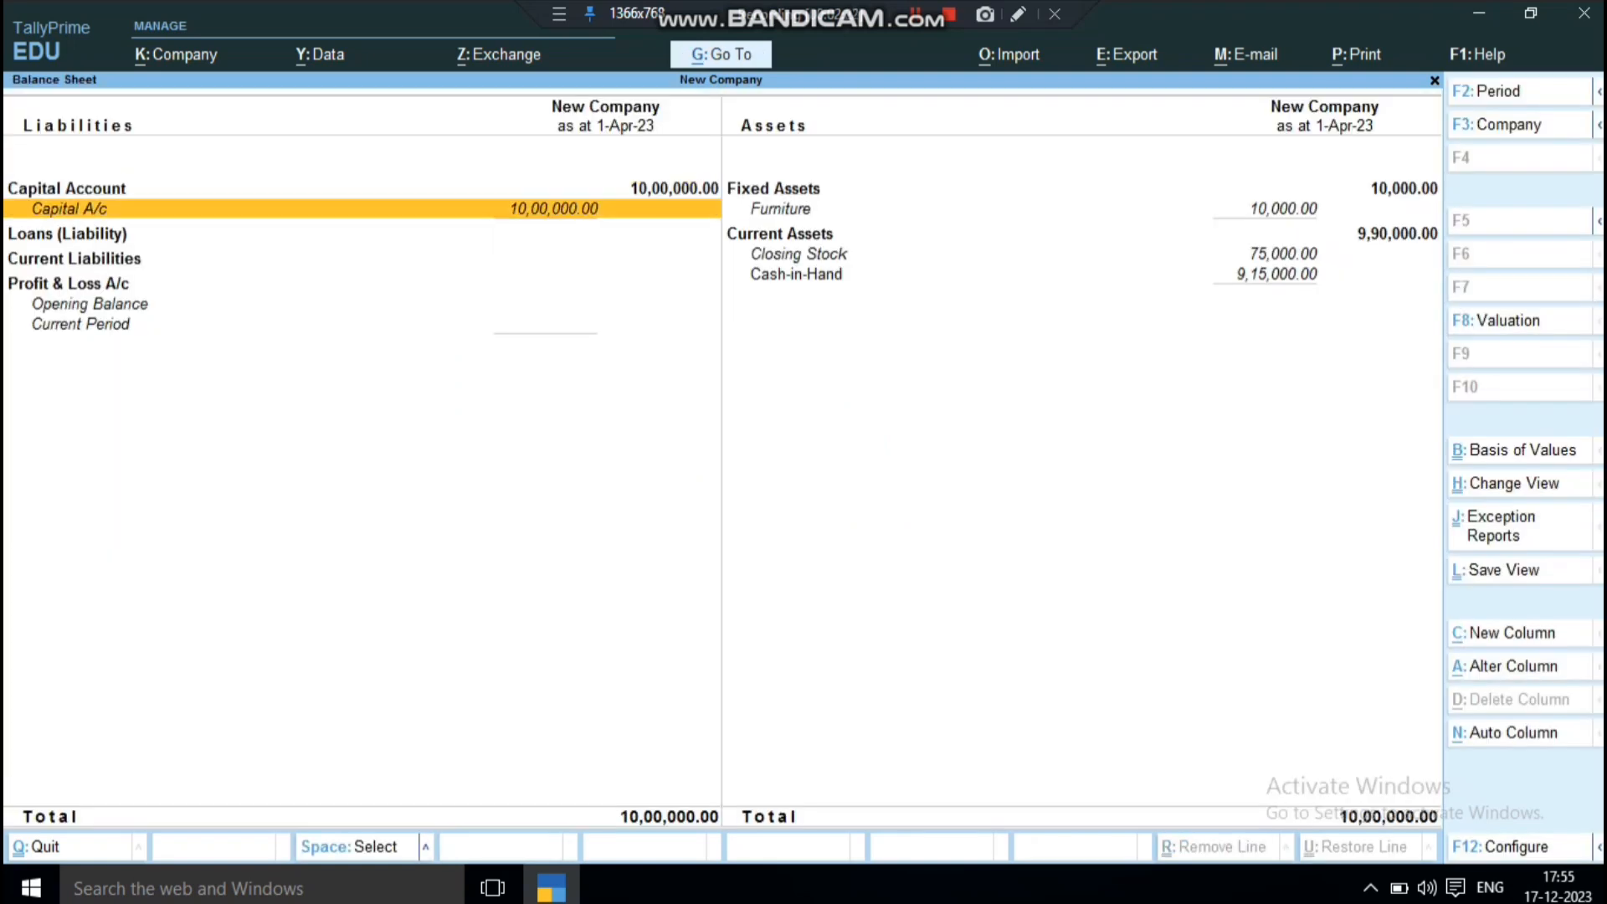
key("Down")
key("Down")
key("Down")
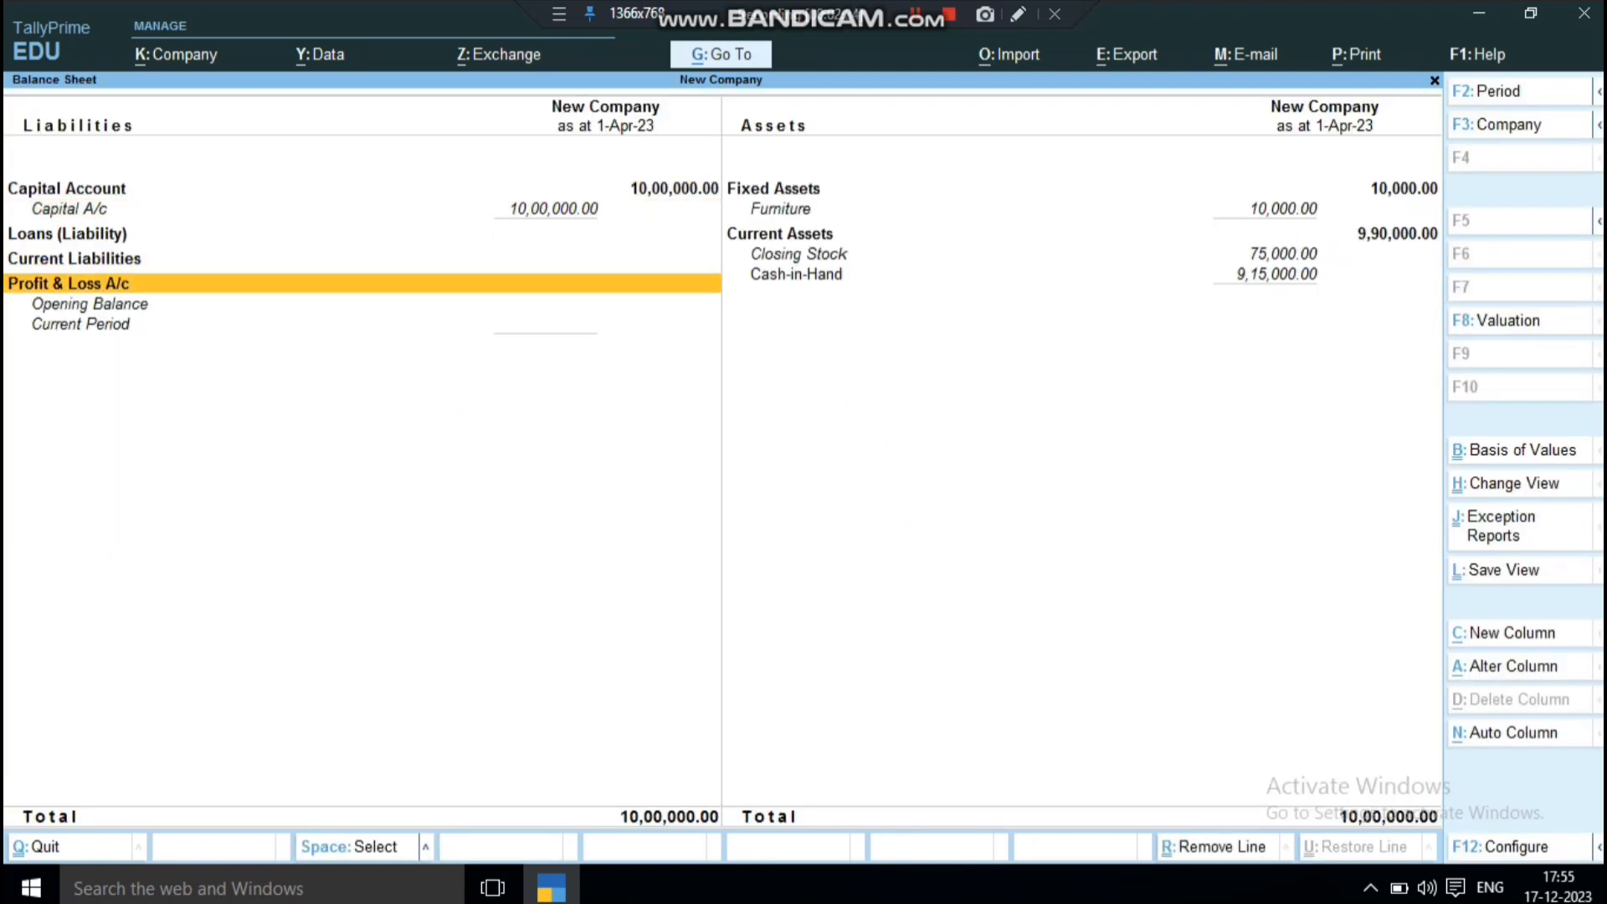
key("Up")
key("Right")
key("Up")
key("Up")
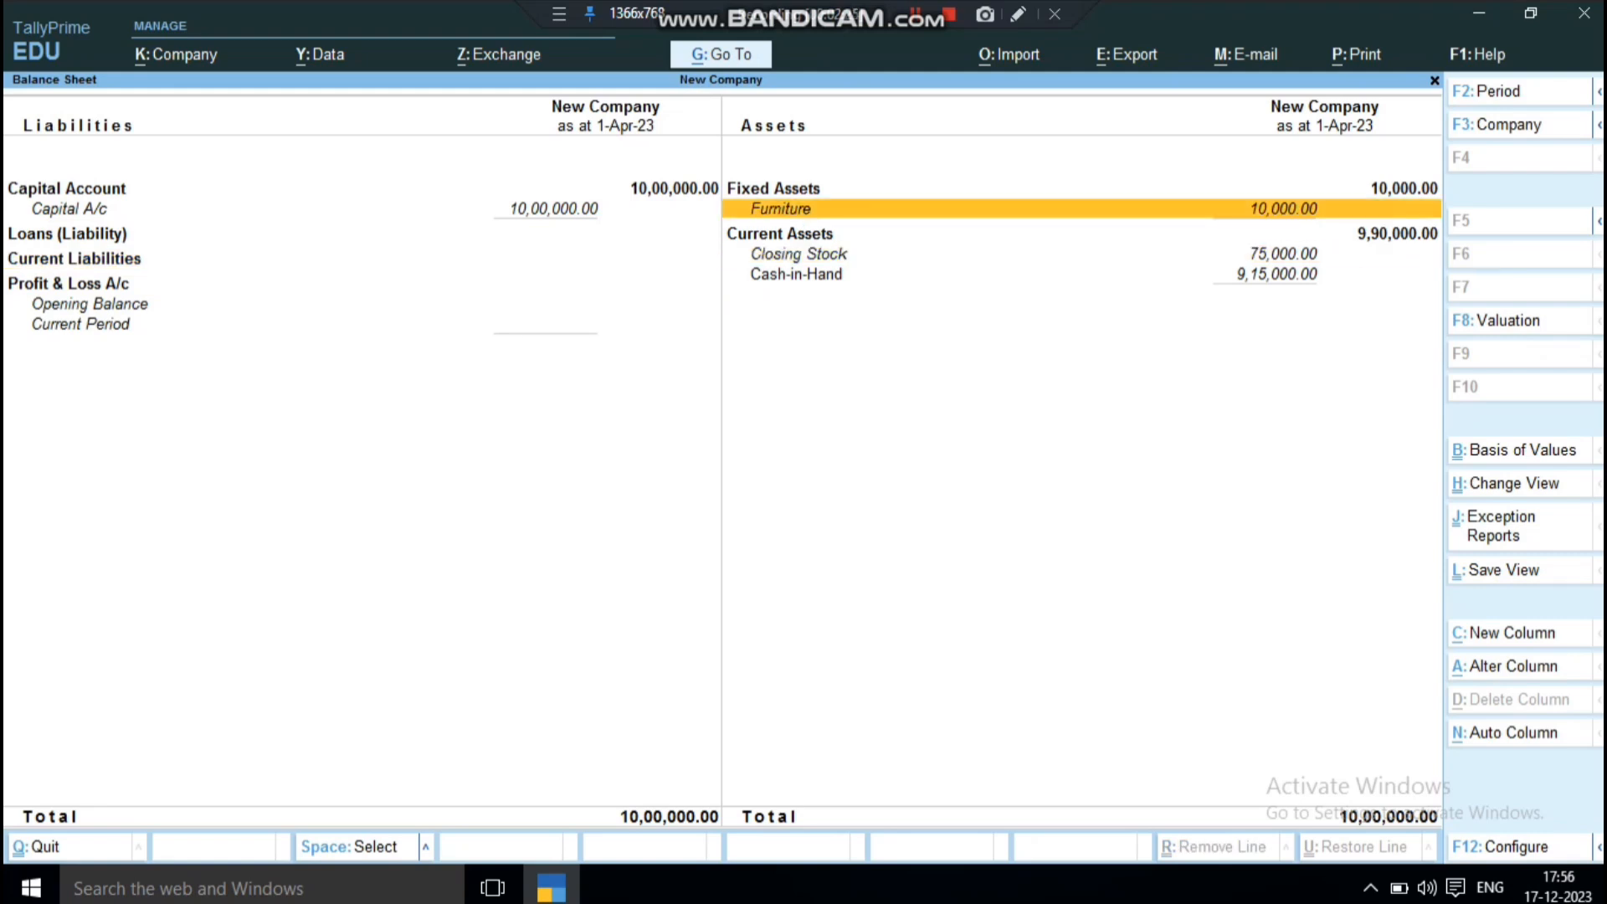
key("Down")
key("Down")
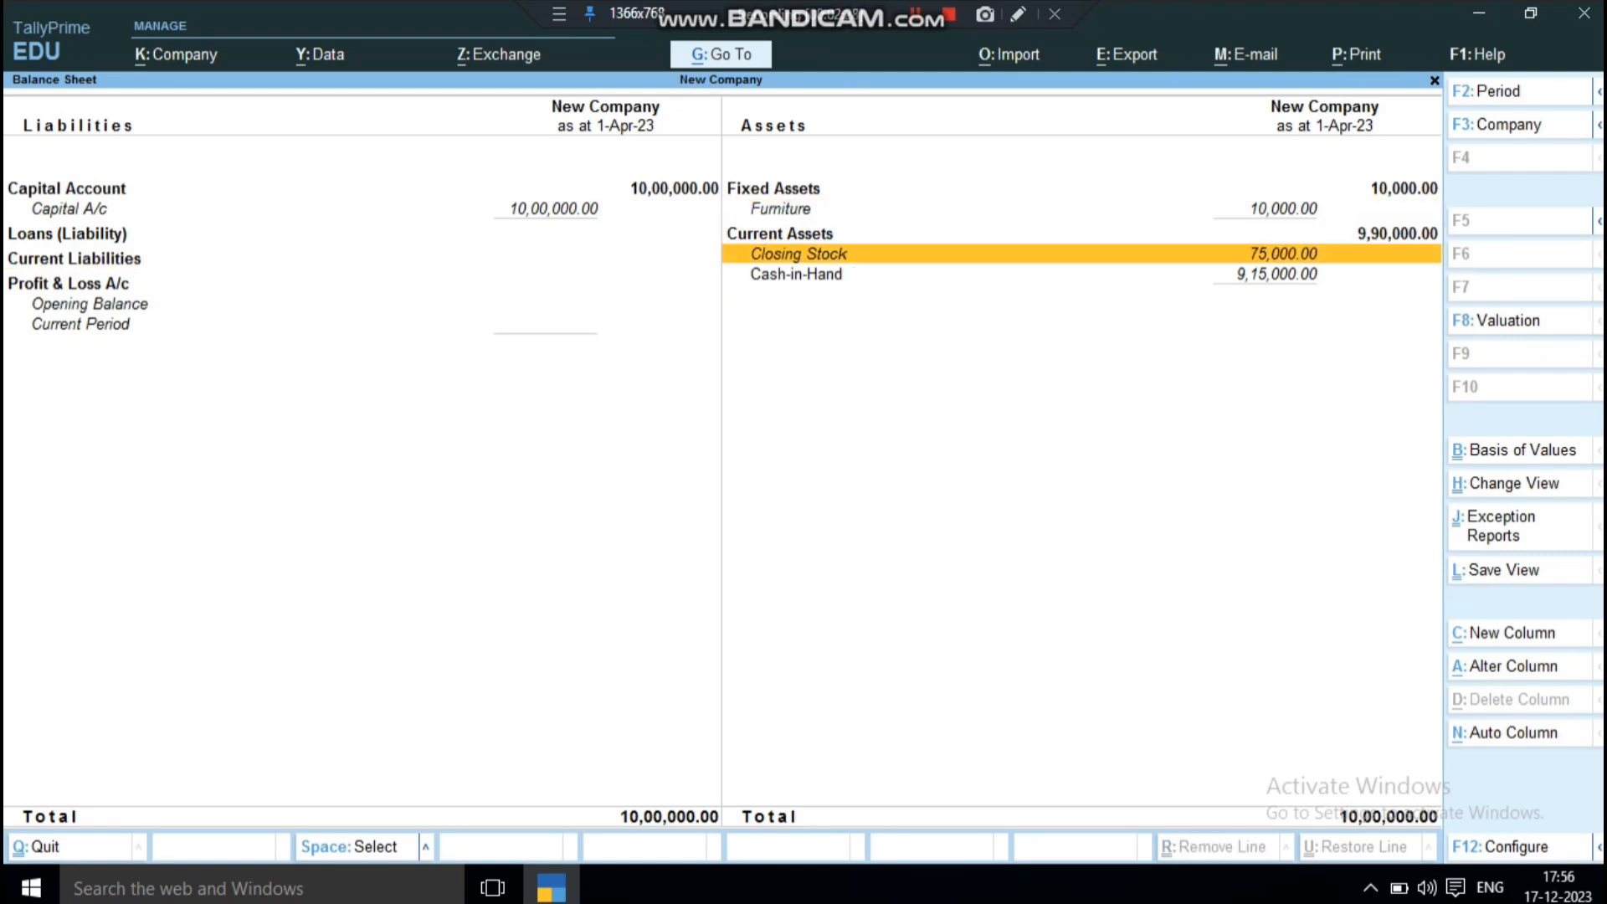
key("Down")
Step: Look into the Profit & Loss A/c from the Balance Sheet, check its purchase and indirect expense lines, and return
key("Left")
key("Down")
key("Return")
key("Down")
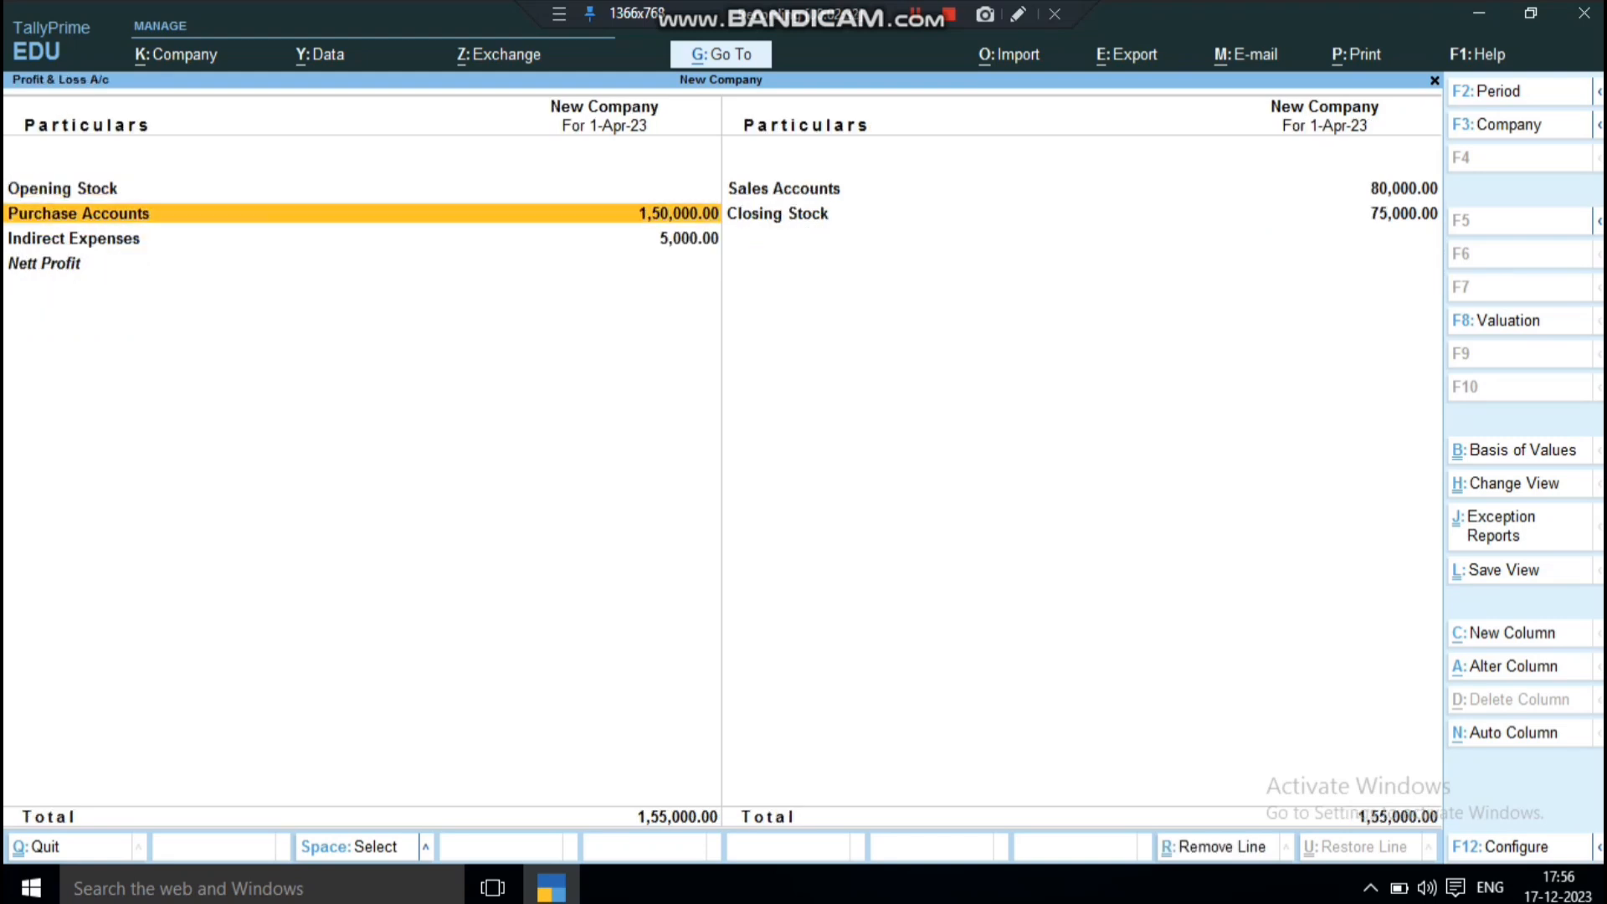
key("Down")
key("Escape")
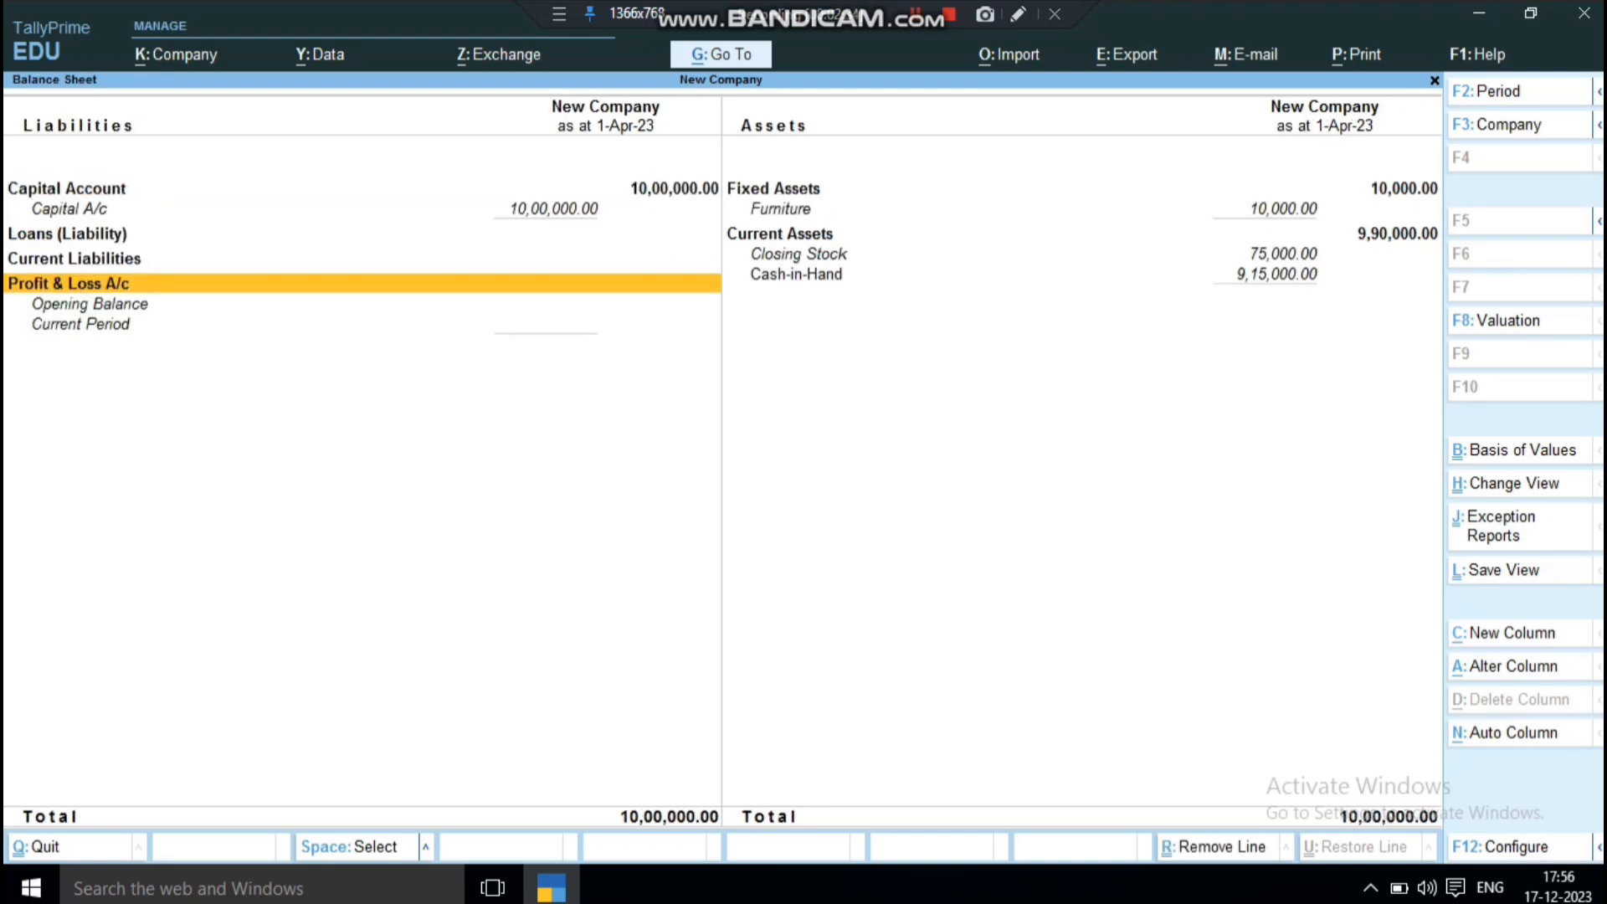
key("F12")
key("Return")
key("Return")
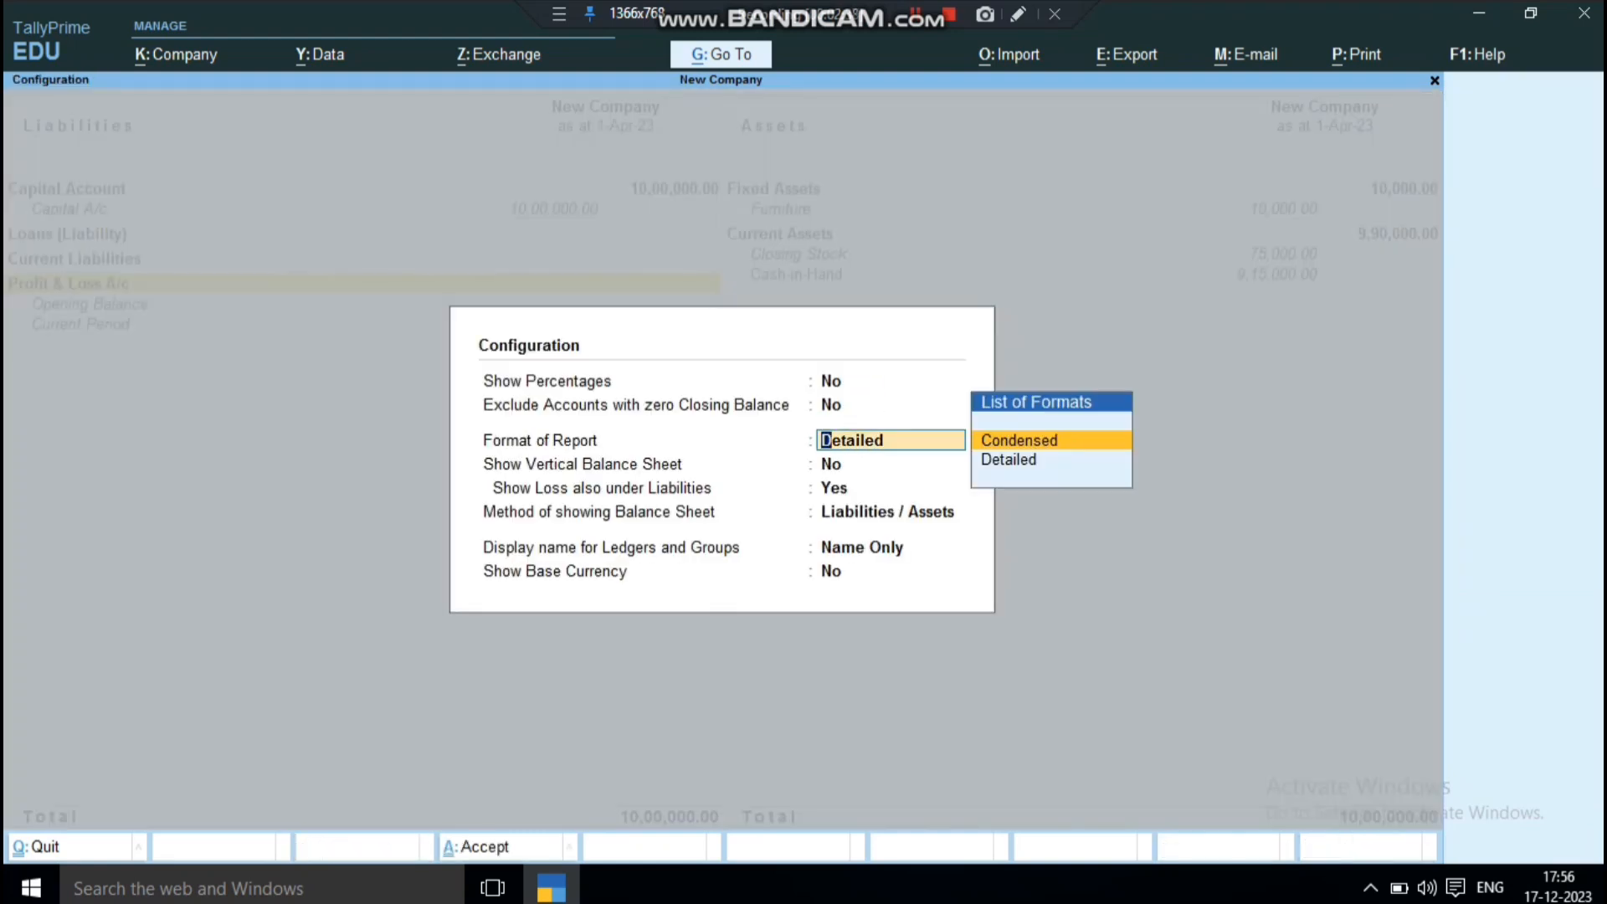
key("Return")
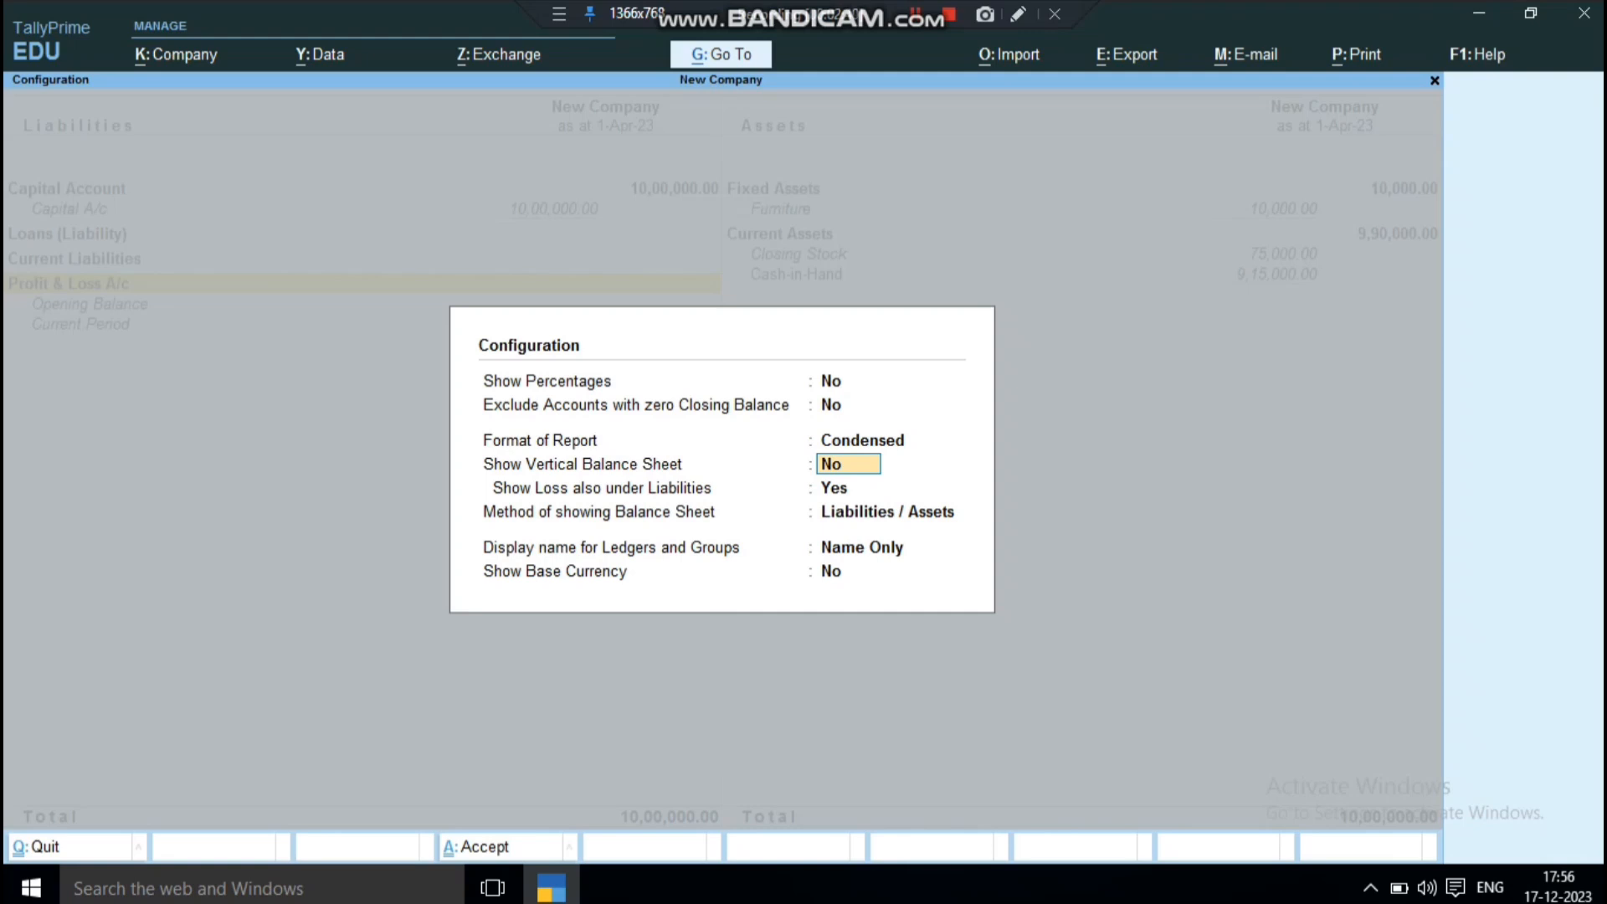
key("BackSpace")
key("BackSpace")
key("Escape")
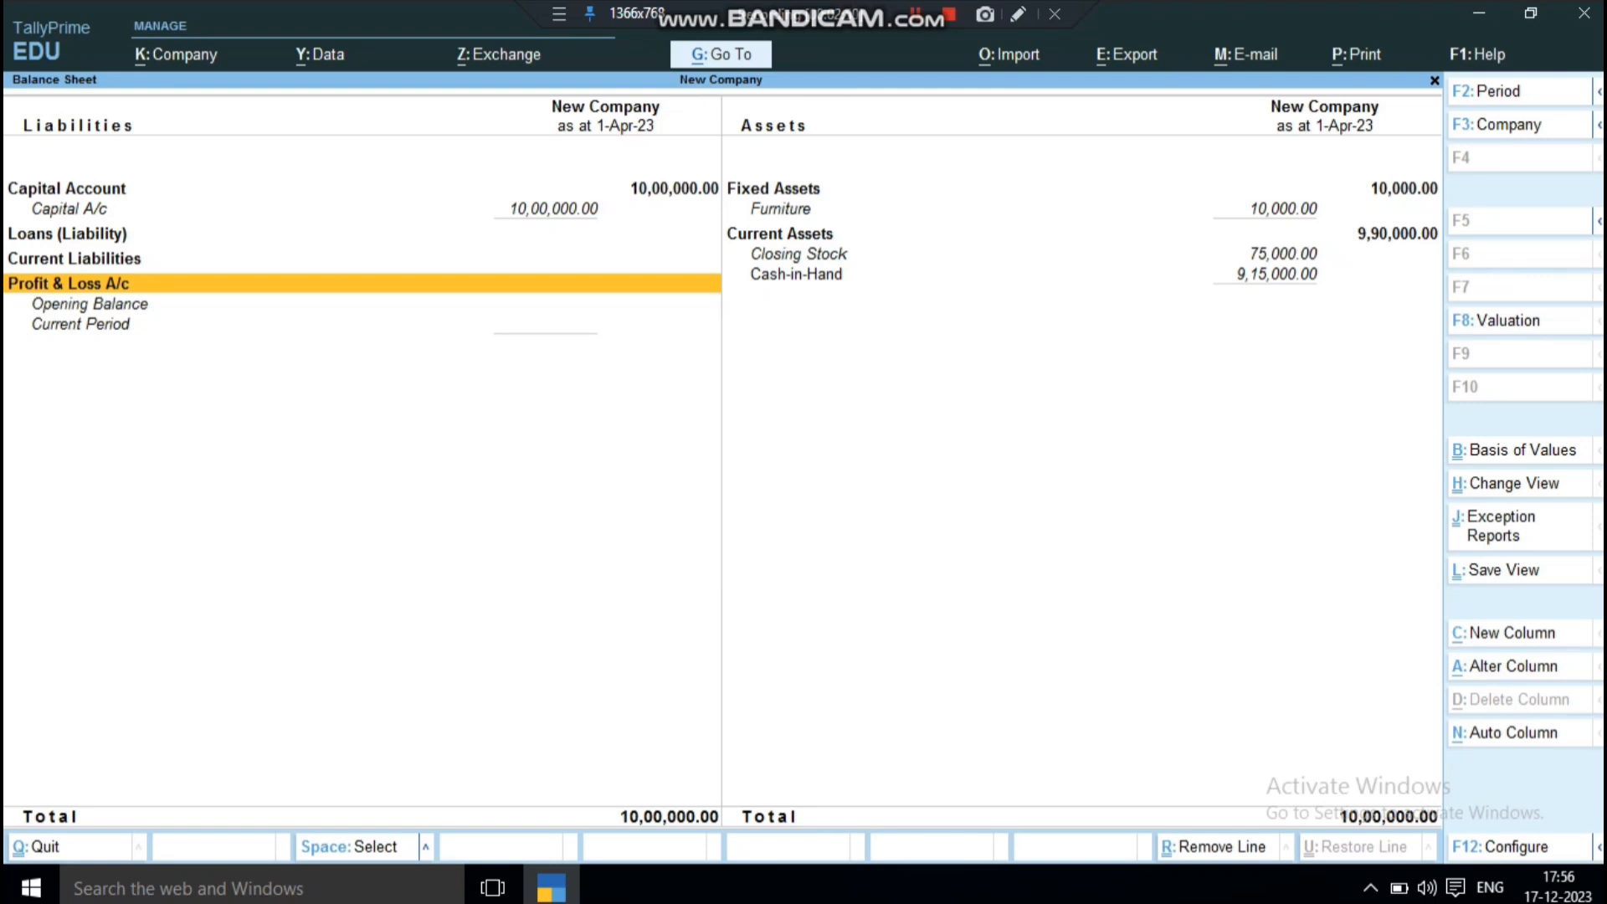
Step: Set Show Vertical Balance Sheet to Yes in the Balance Sheet configuration
key("F12")
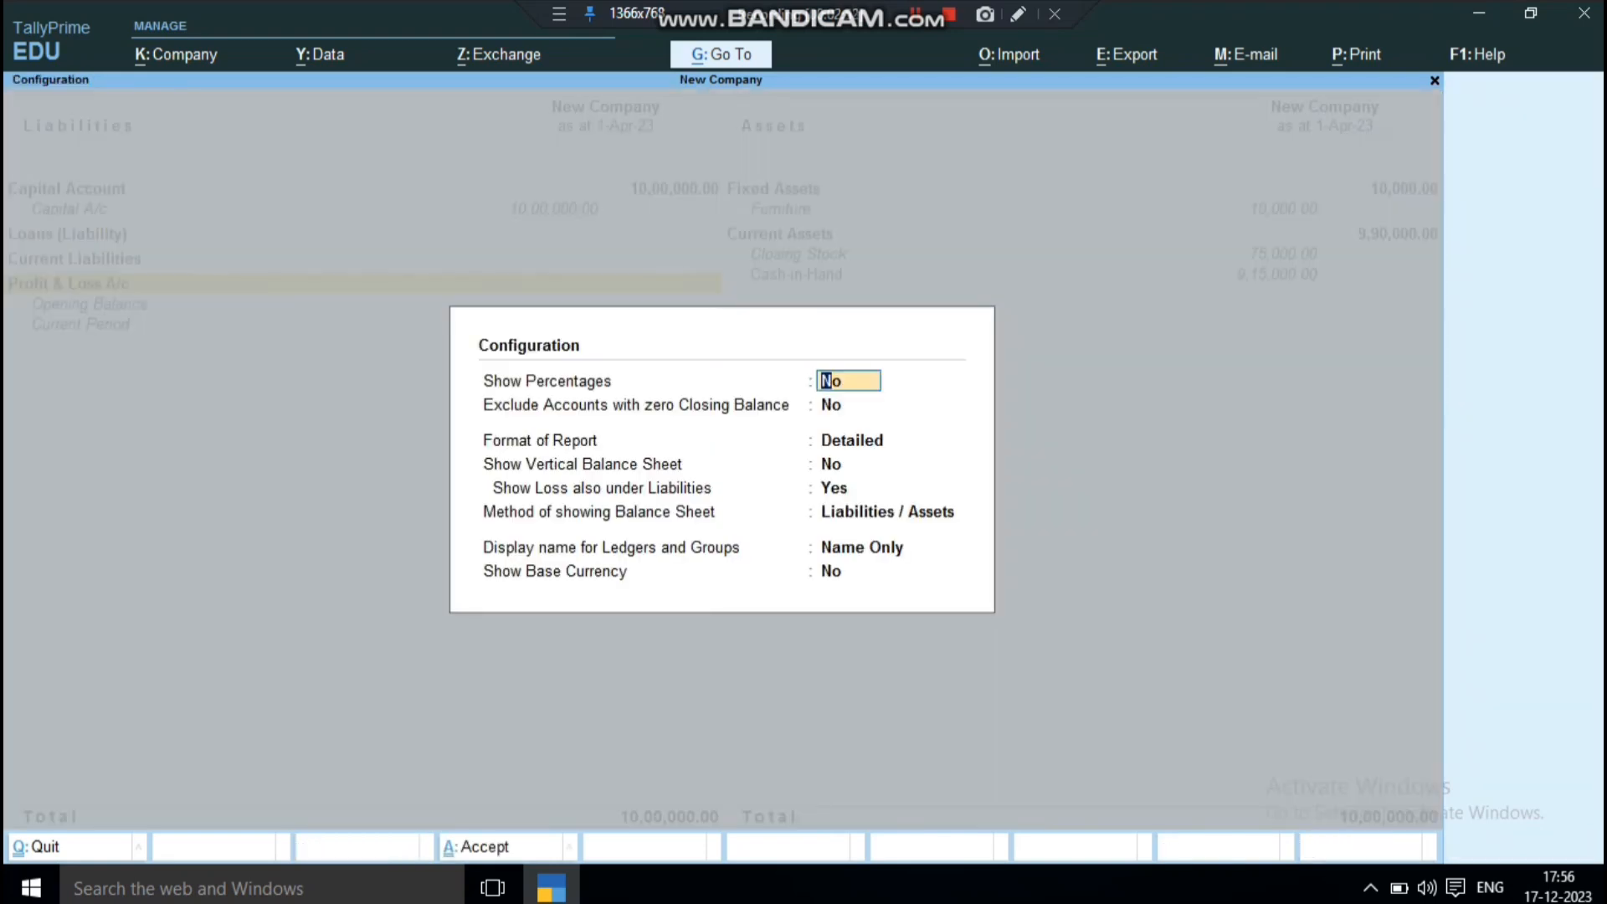
key("Return")
key("Return")
key("Return")
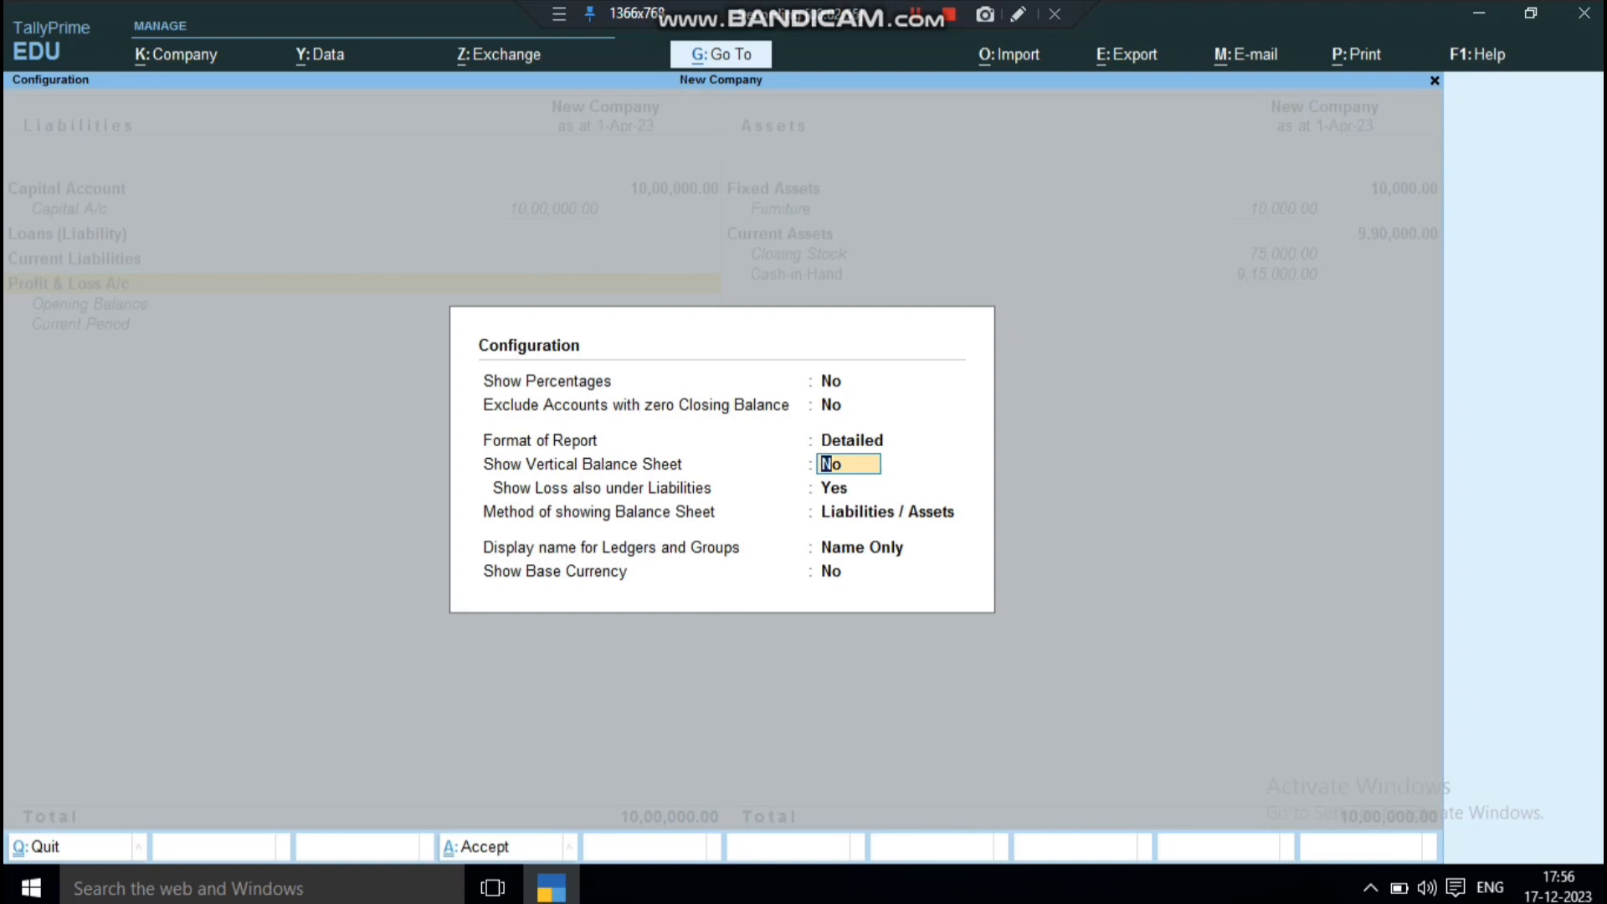
type("y")
key("Return")
key("ctrl+a")
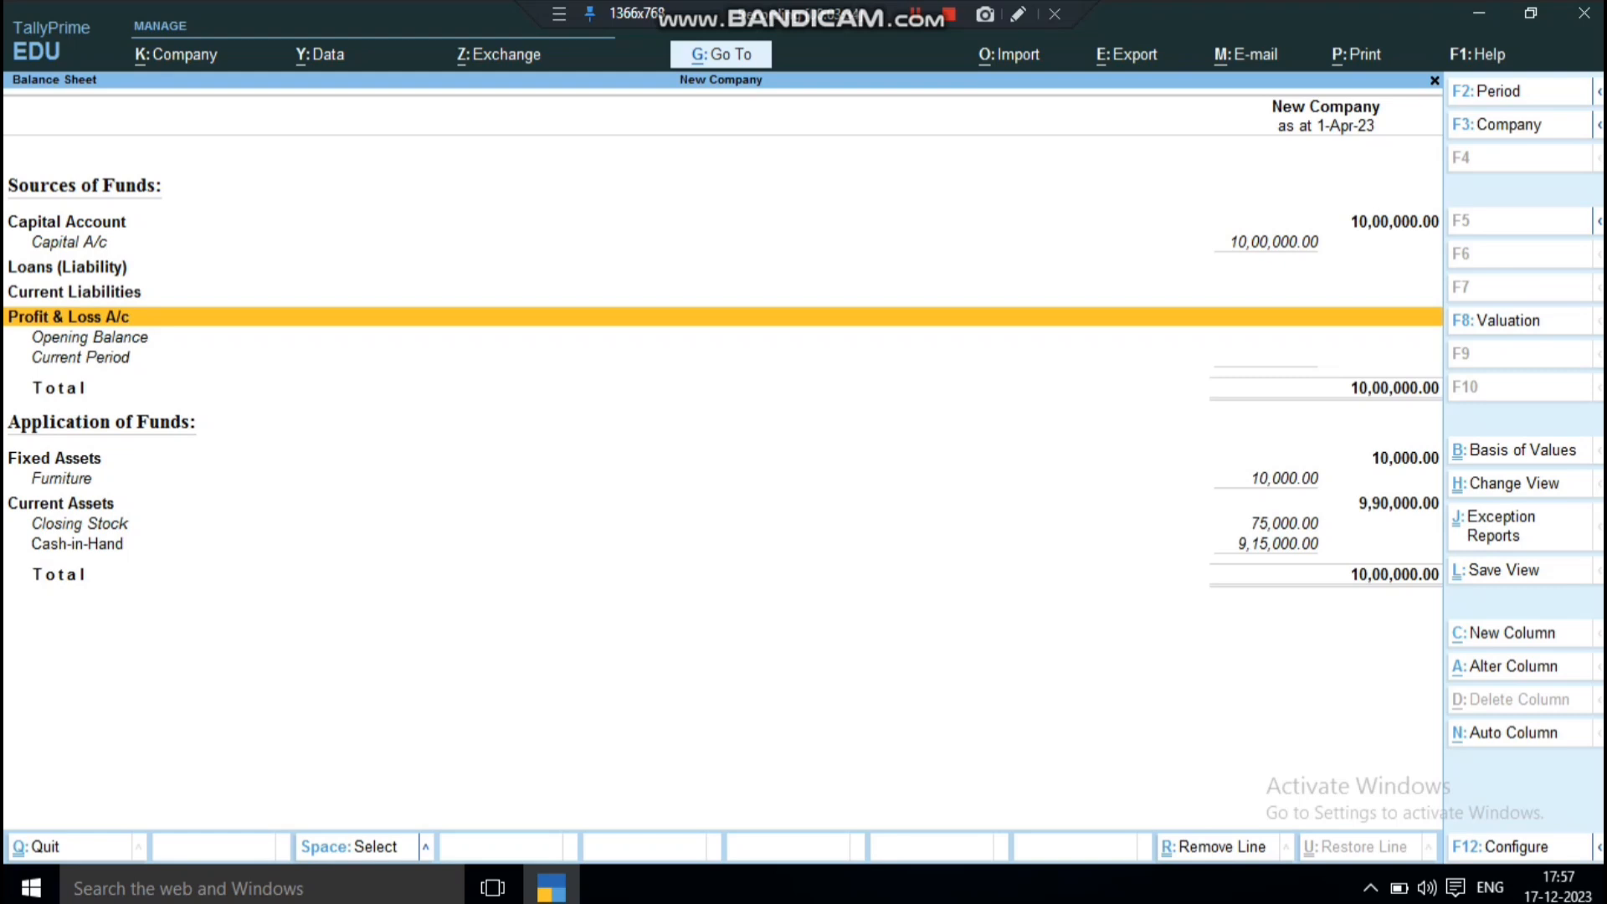
Step: Examine the vertical Balance Sheet's asset lines under Application of Funds
key("Down")
key("Down")
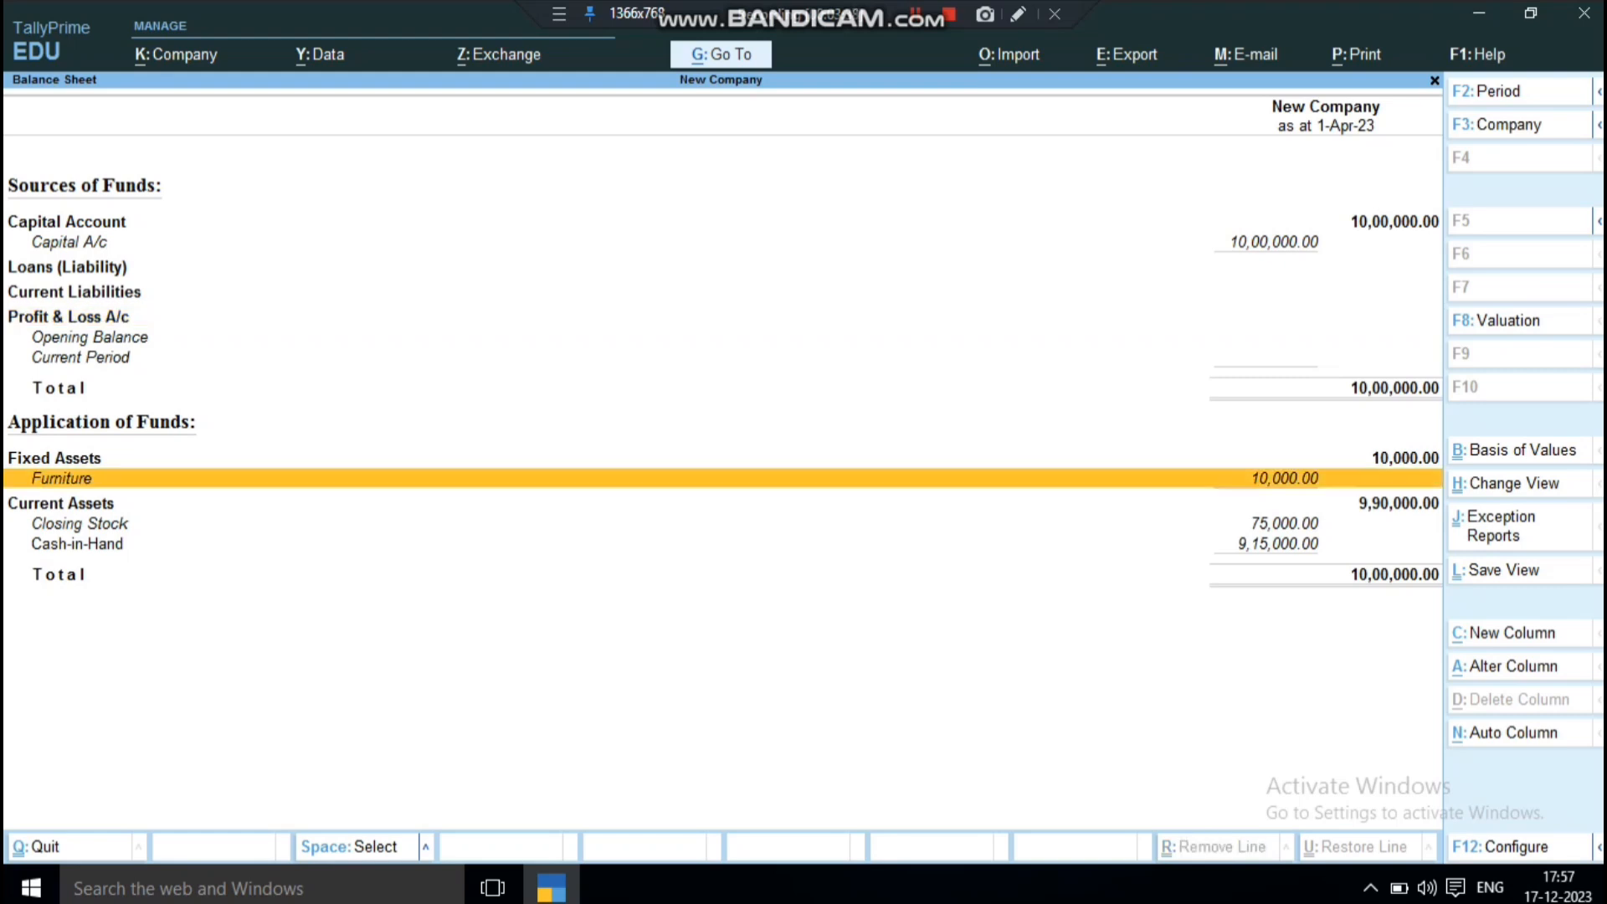
key("Up")
key("Up")
key("Down")
key("Down")
key("Down")
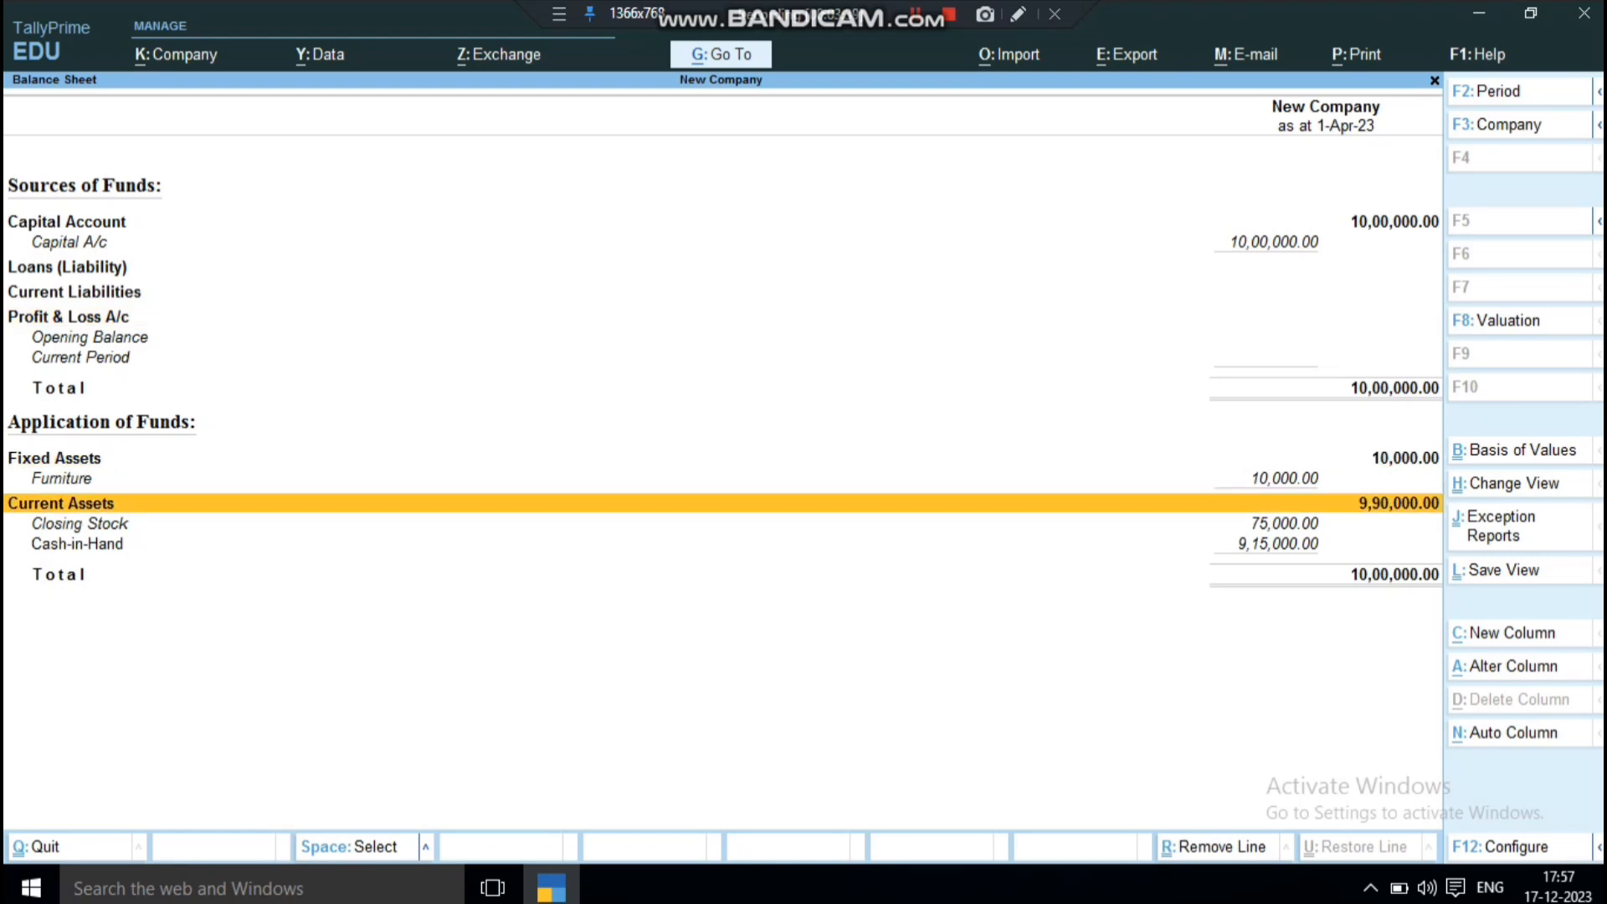
Step: Set Show Vertical Balance Sheet back to No and Show Loss also under Liabilities to Yes, using the Liabilities / Assets method
key("F12")
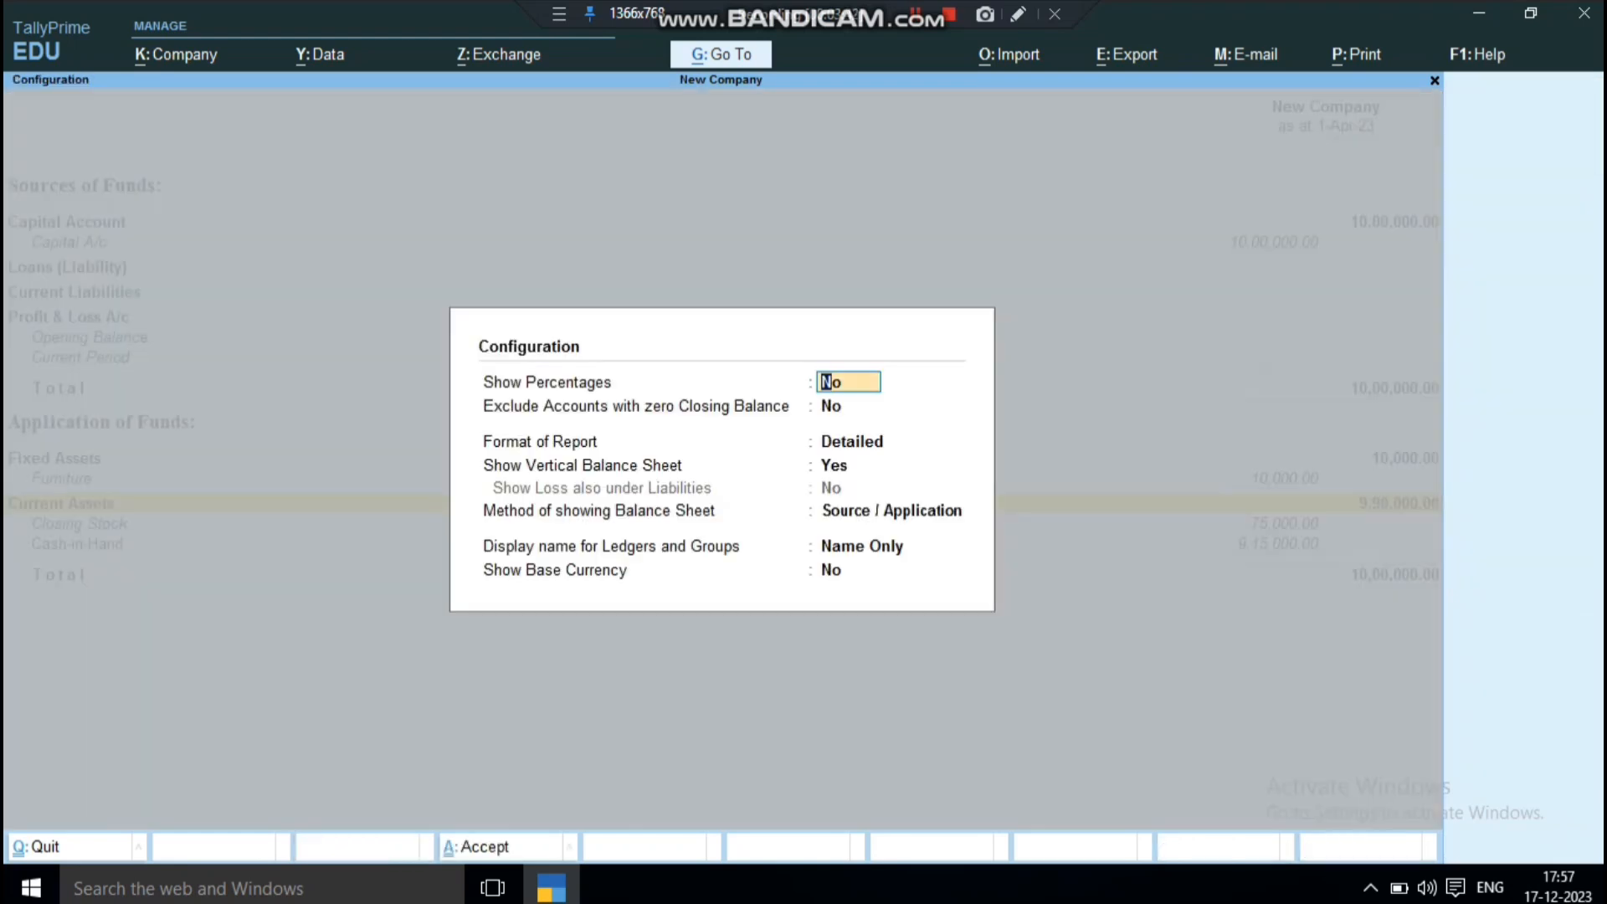
key("Return")
key("Return")
key("Return")
key("n")
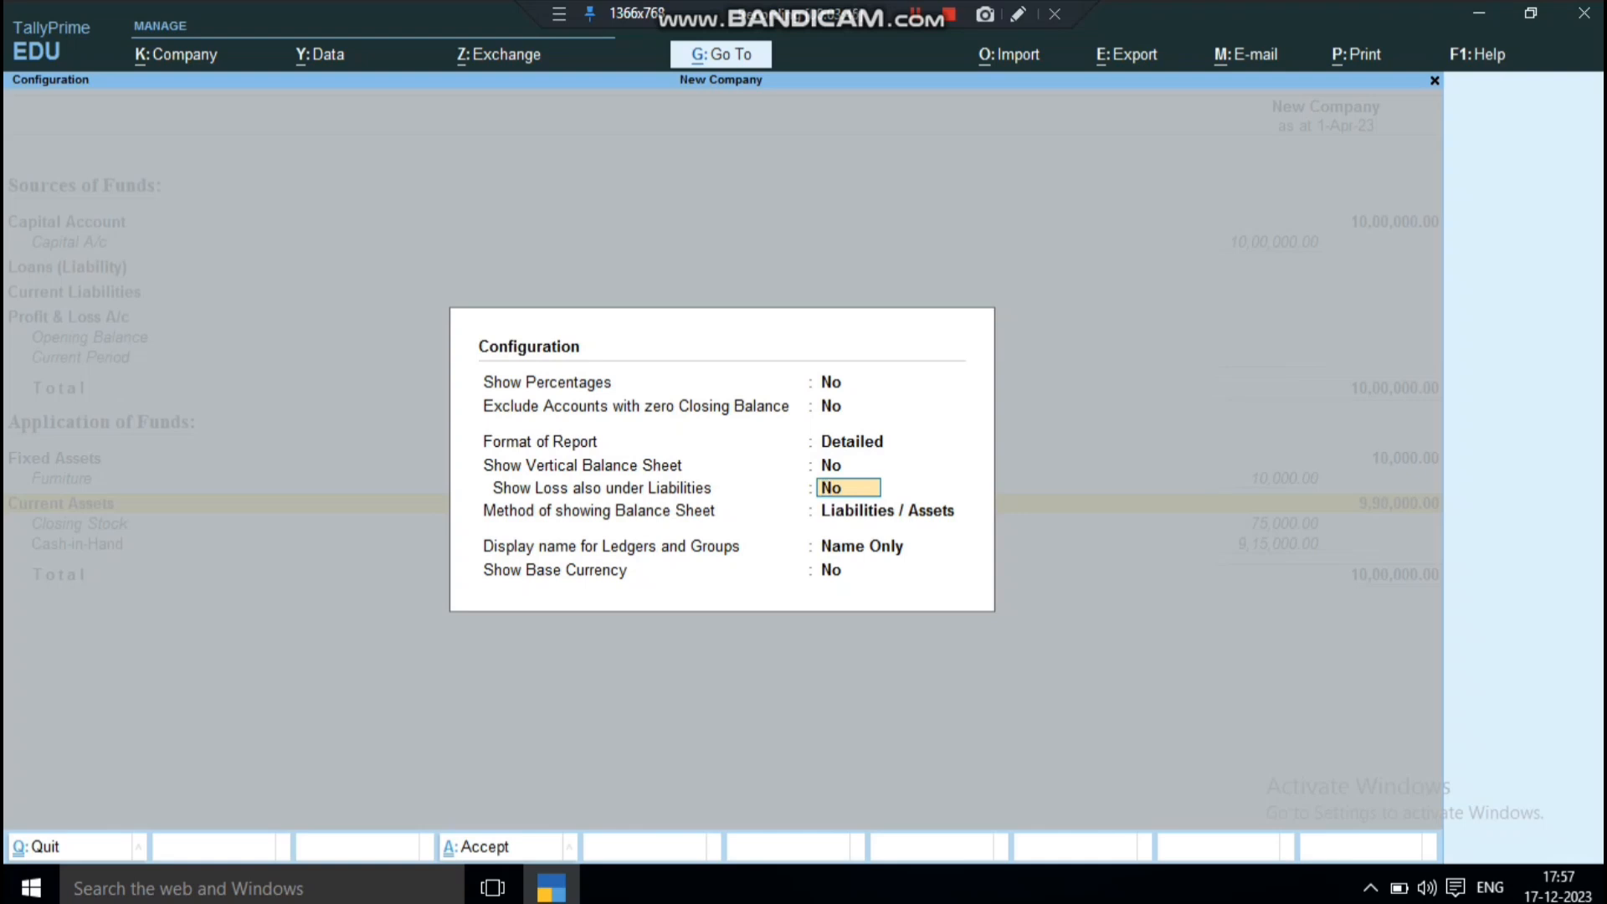
key("y")
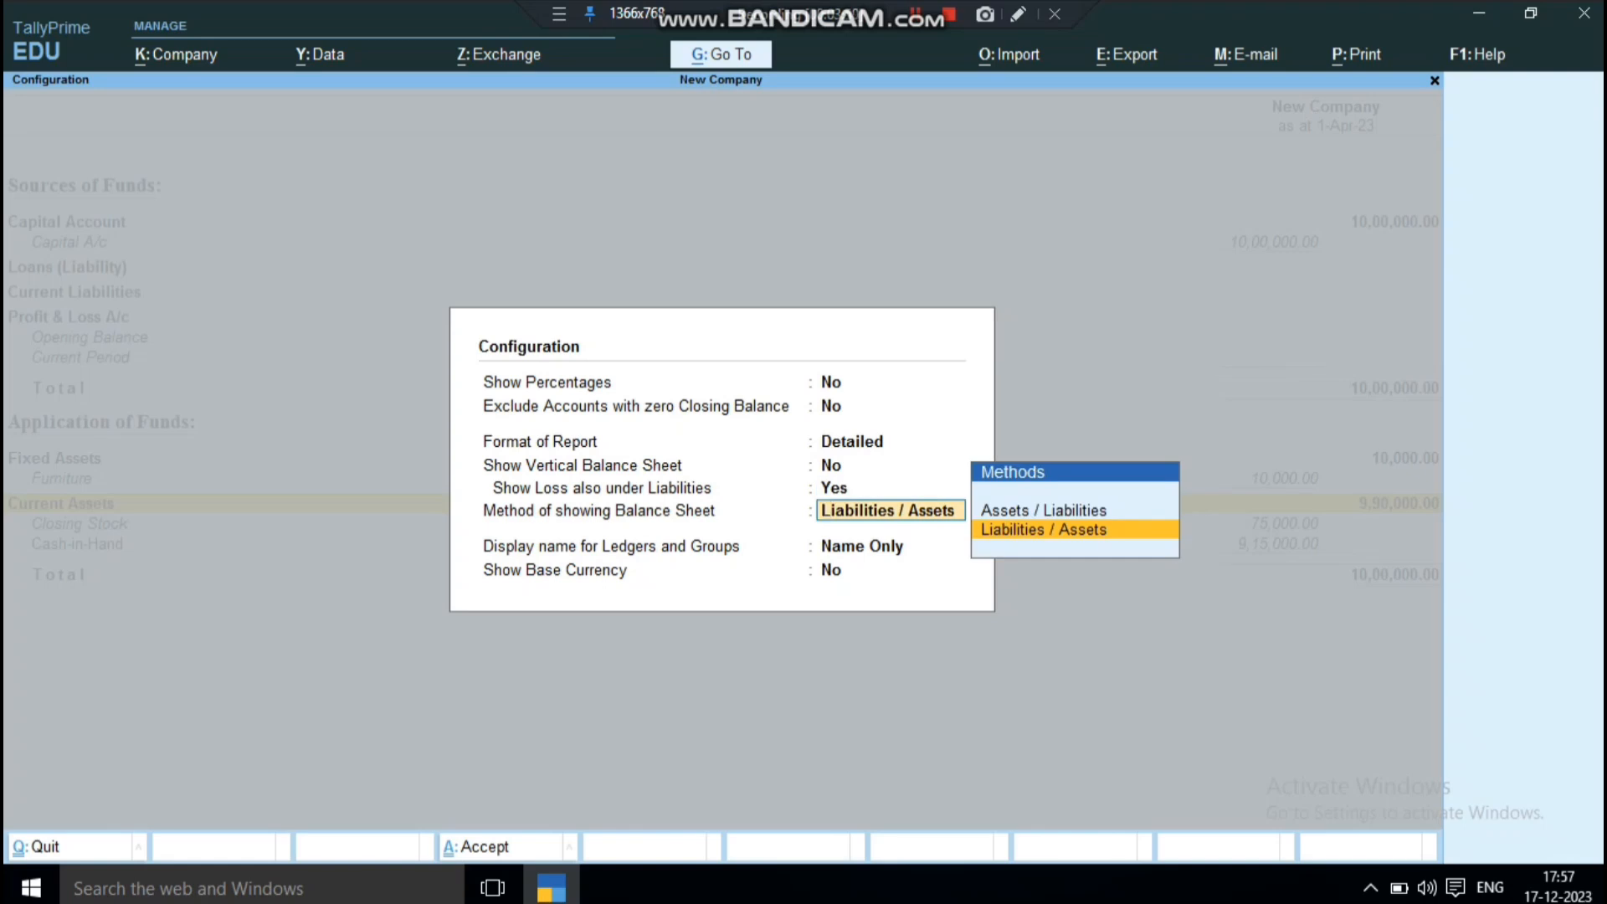
key("ctrl+a")
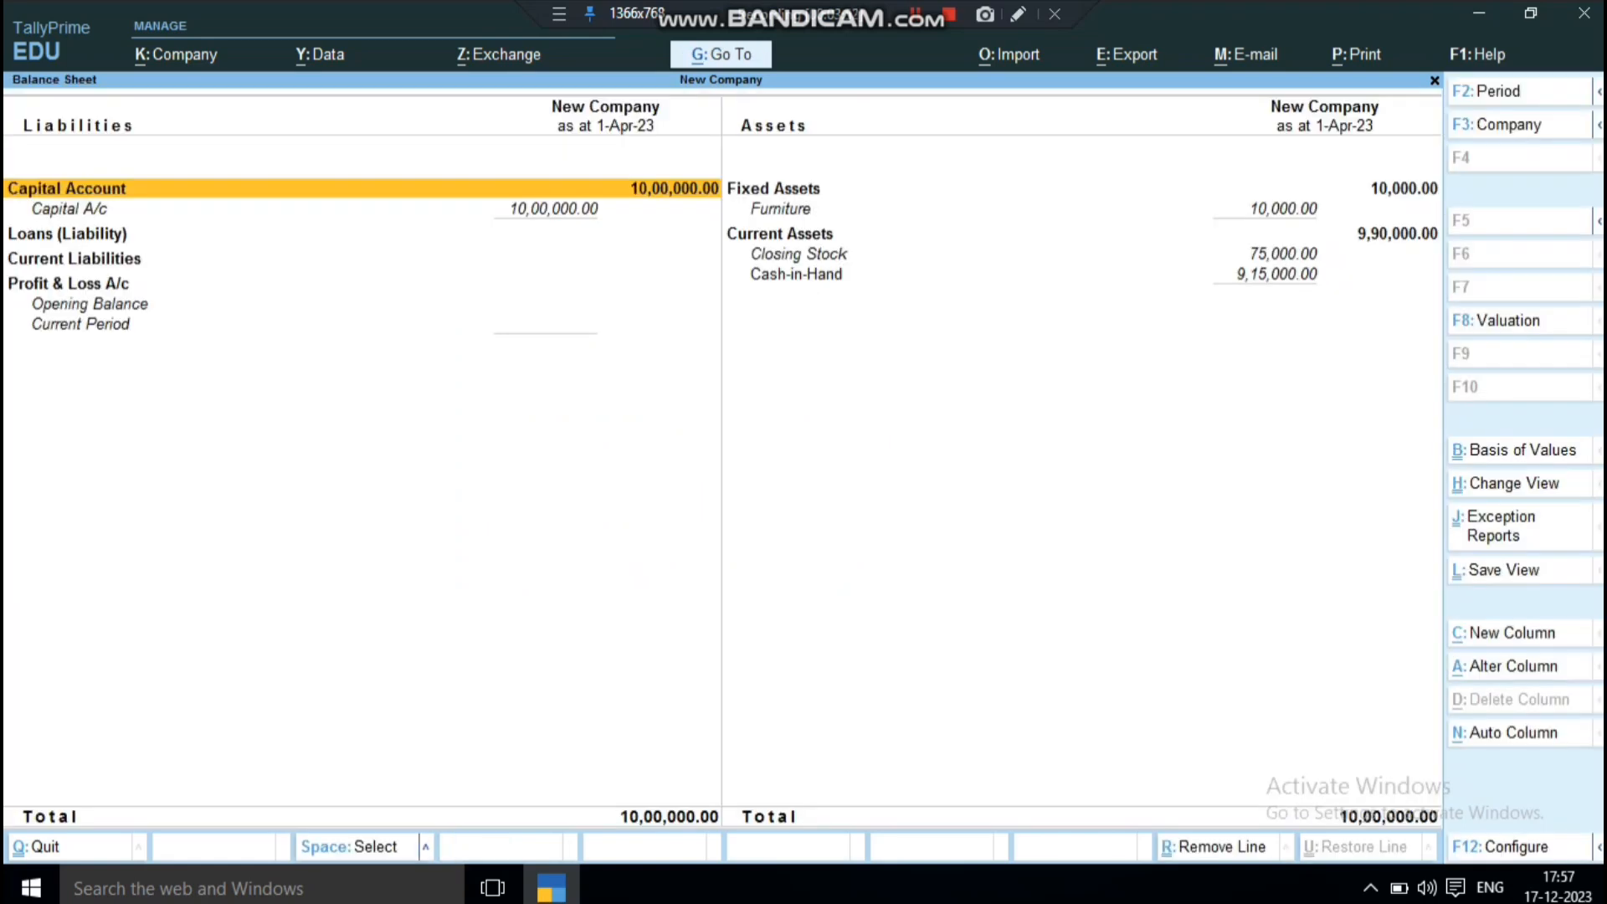
key("Down")
key("Down")
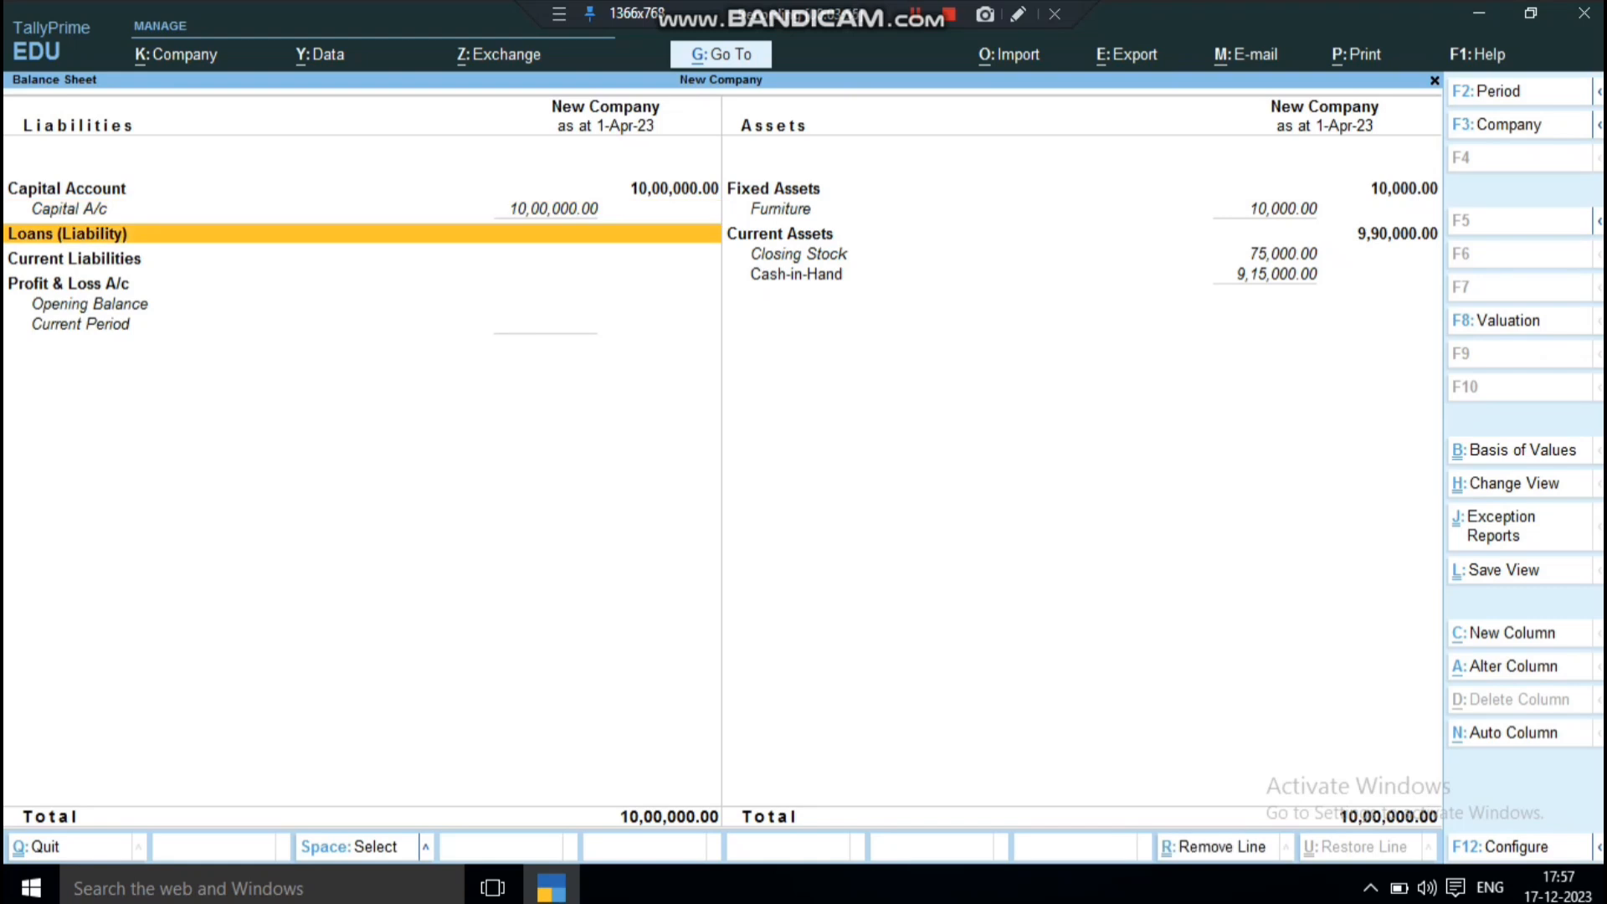
key("F12")
key("Return")
key("Return")
key("Return")
key("Return")
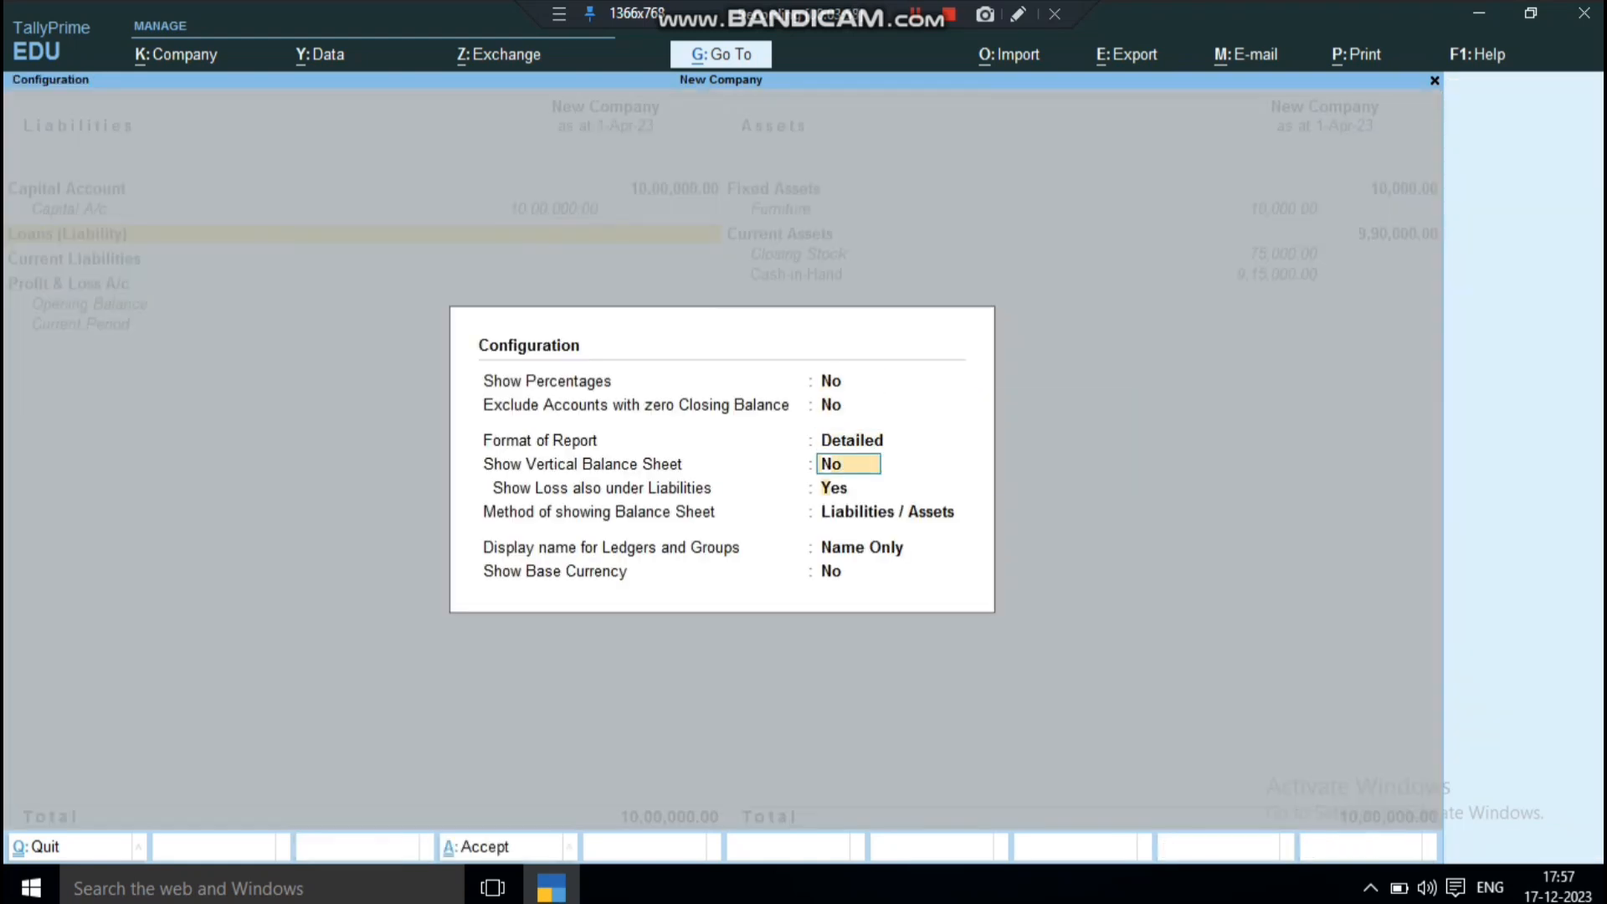
type("n")
key("Return")
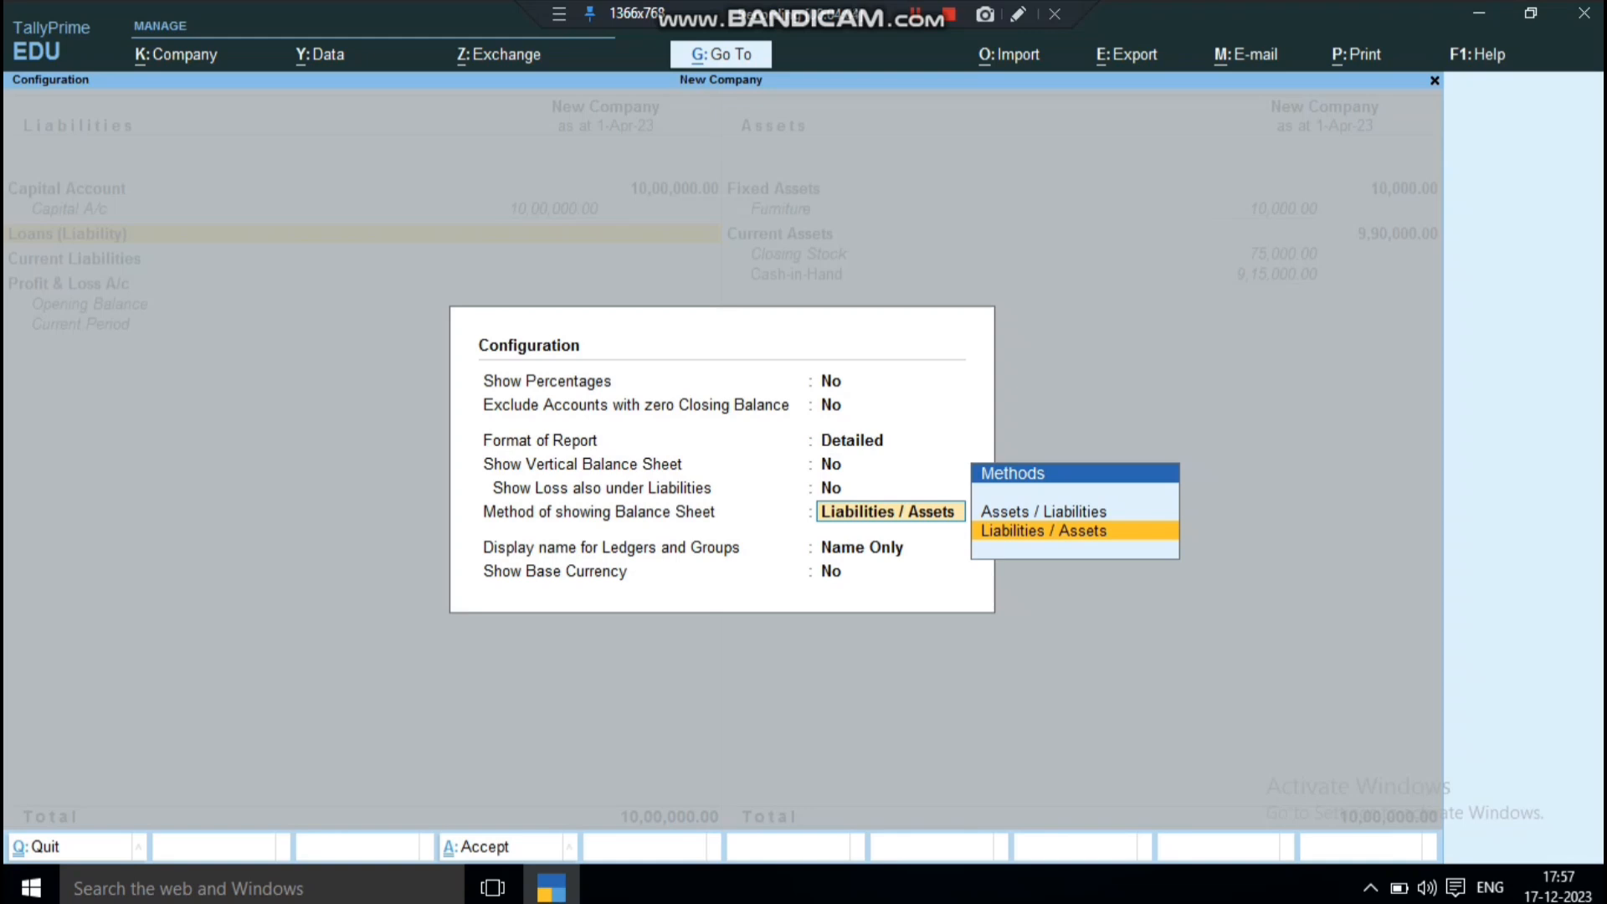
key("BackSpace")
key("Escape")
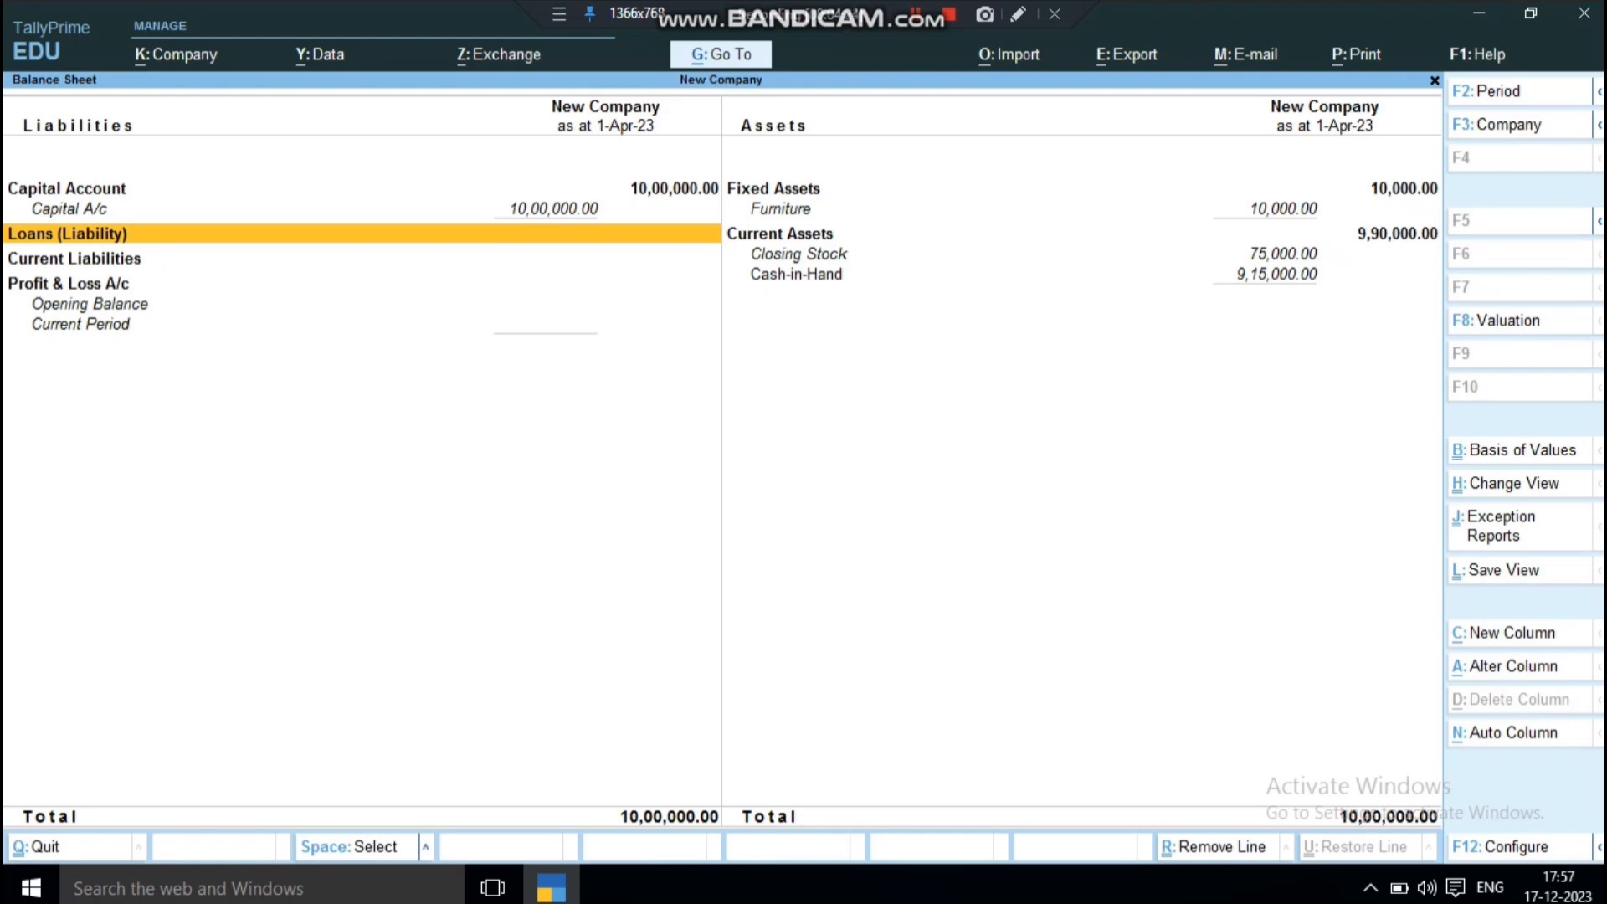
Step: Set the Method of showing Balance Sheet to Assets / Liabilities in the configuration
key("F12")
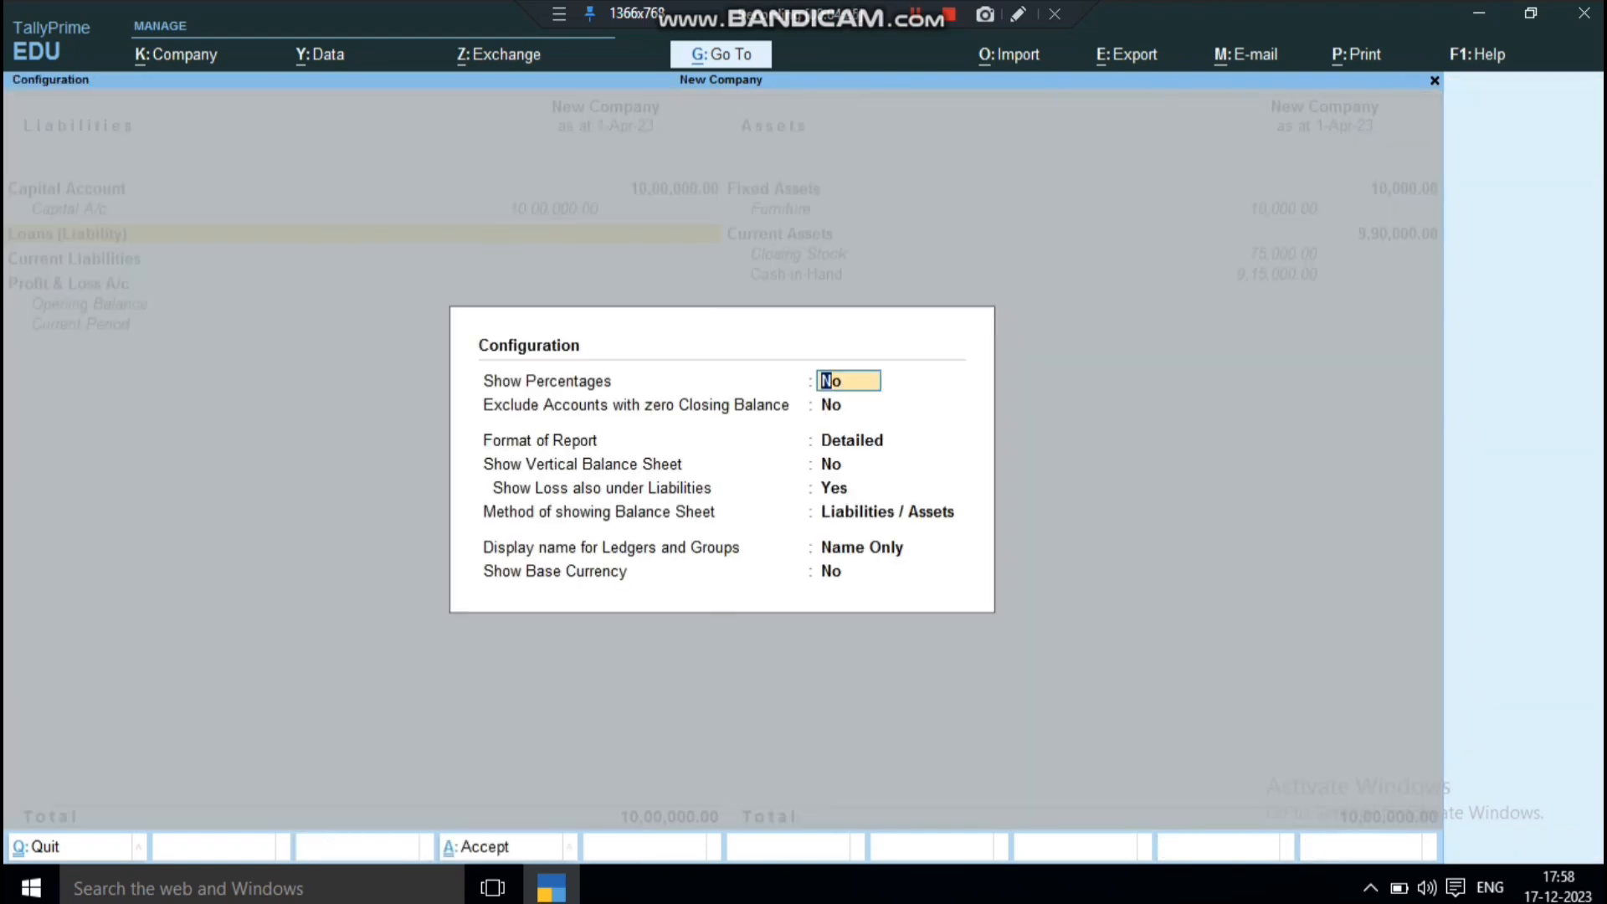
key("Return")
key("Return")
key("Return")
key("Return")
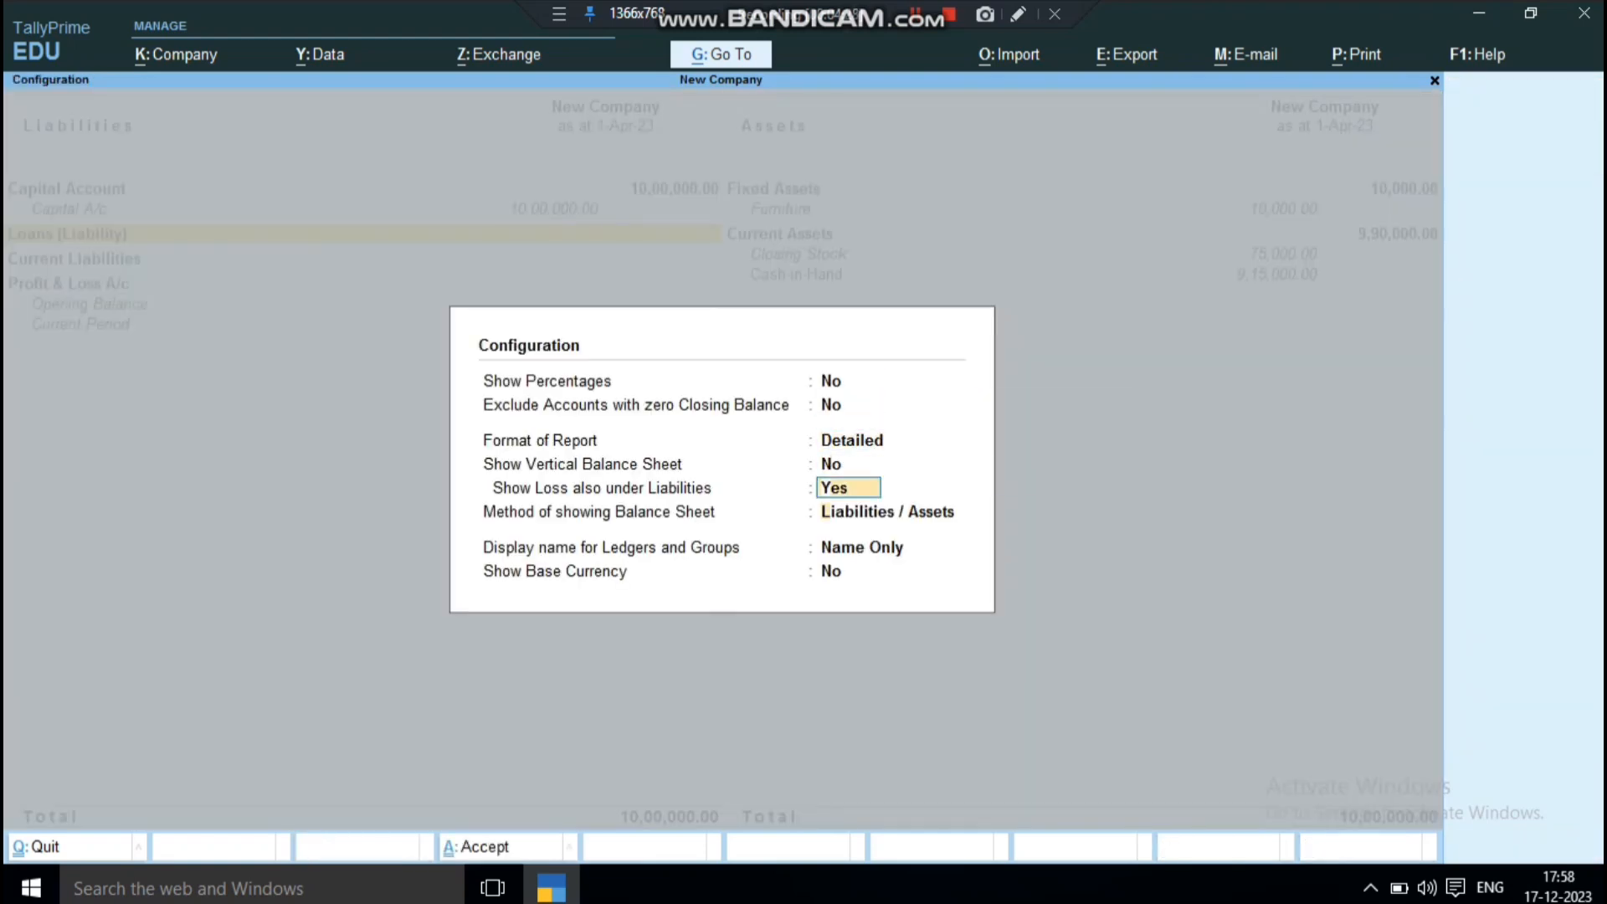
key("Return")
key("Up")
key("Return")
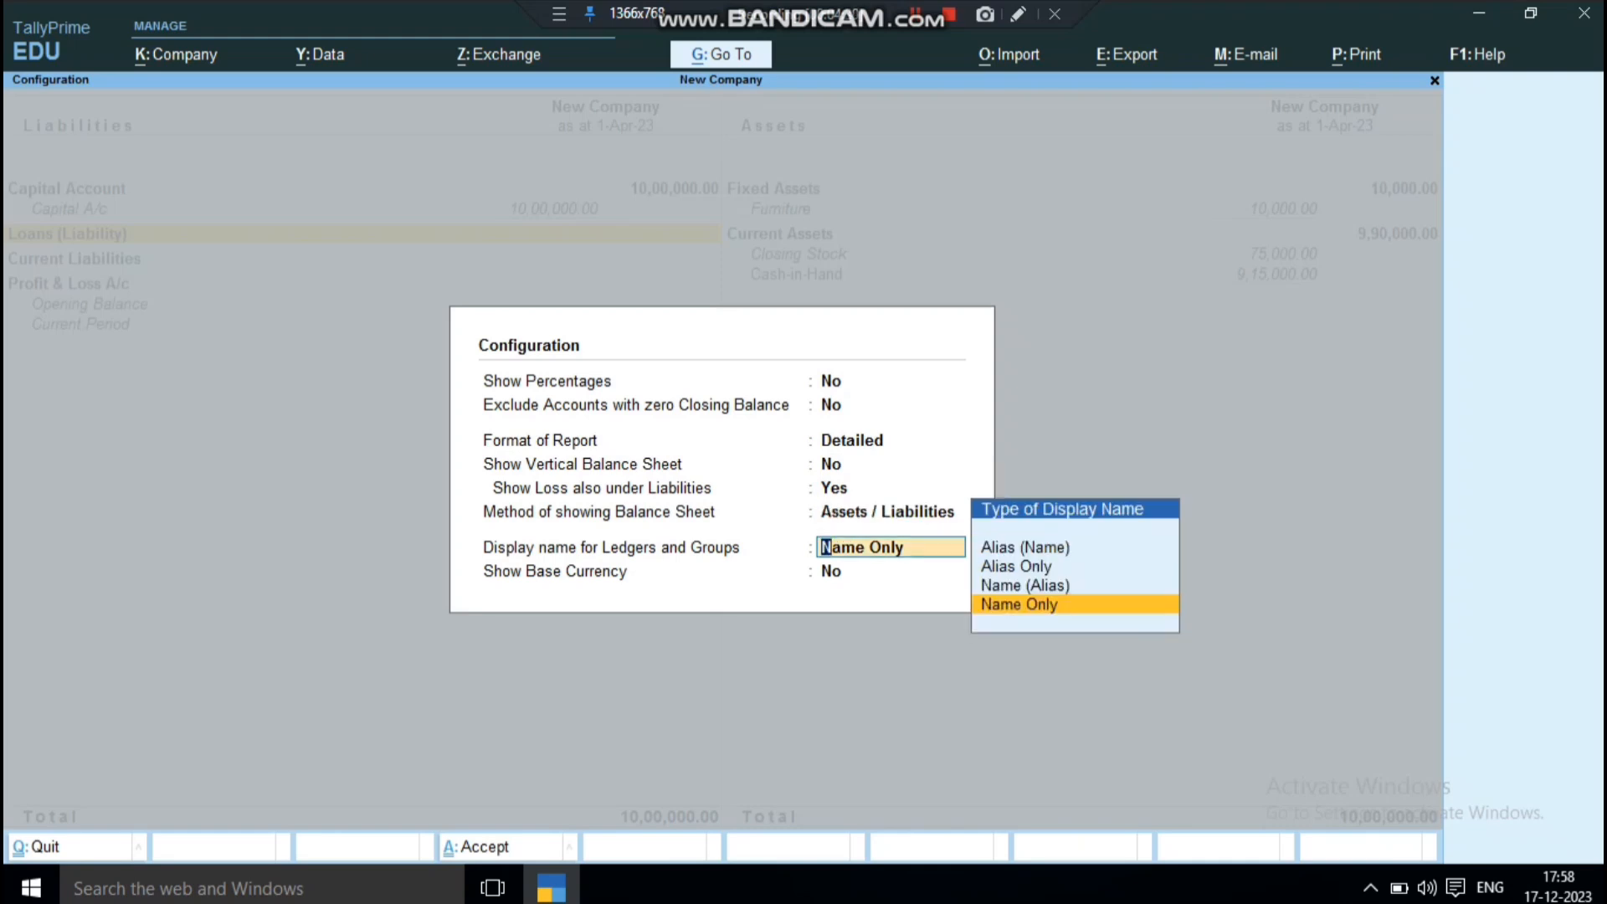
key("ctrl+a")
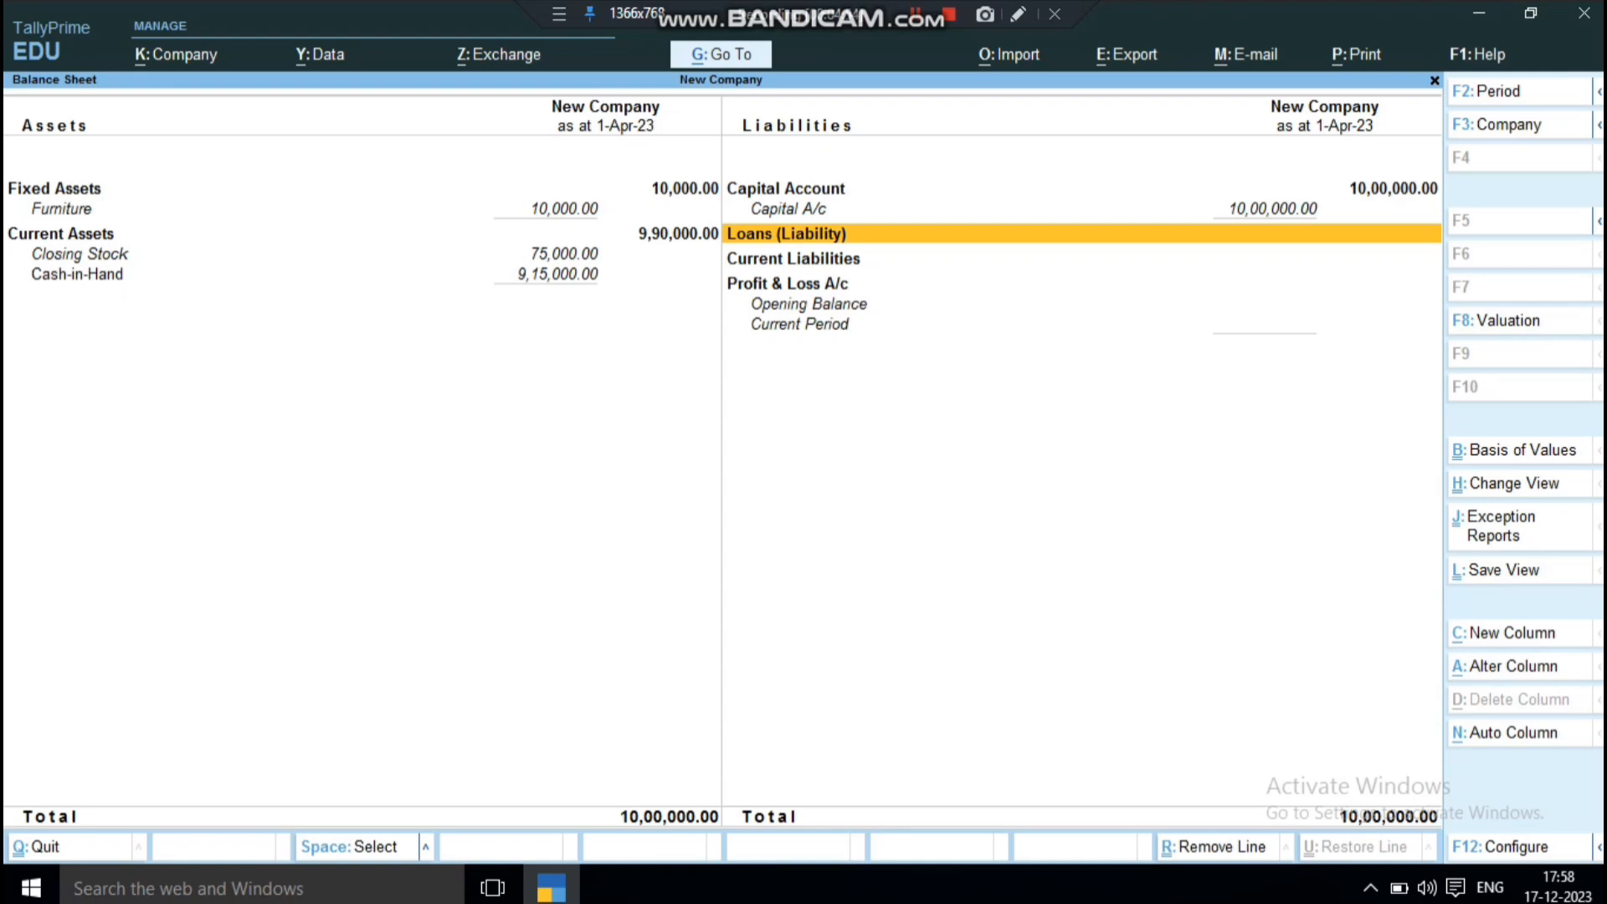
Step: Set the Method of showing Balance Sheet back to Liabilities / Assets
key("F12")
key("Down")
key("Down")
key("Down")
key("Down")
key("Down")
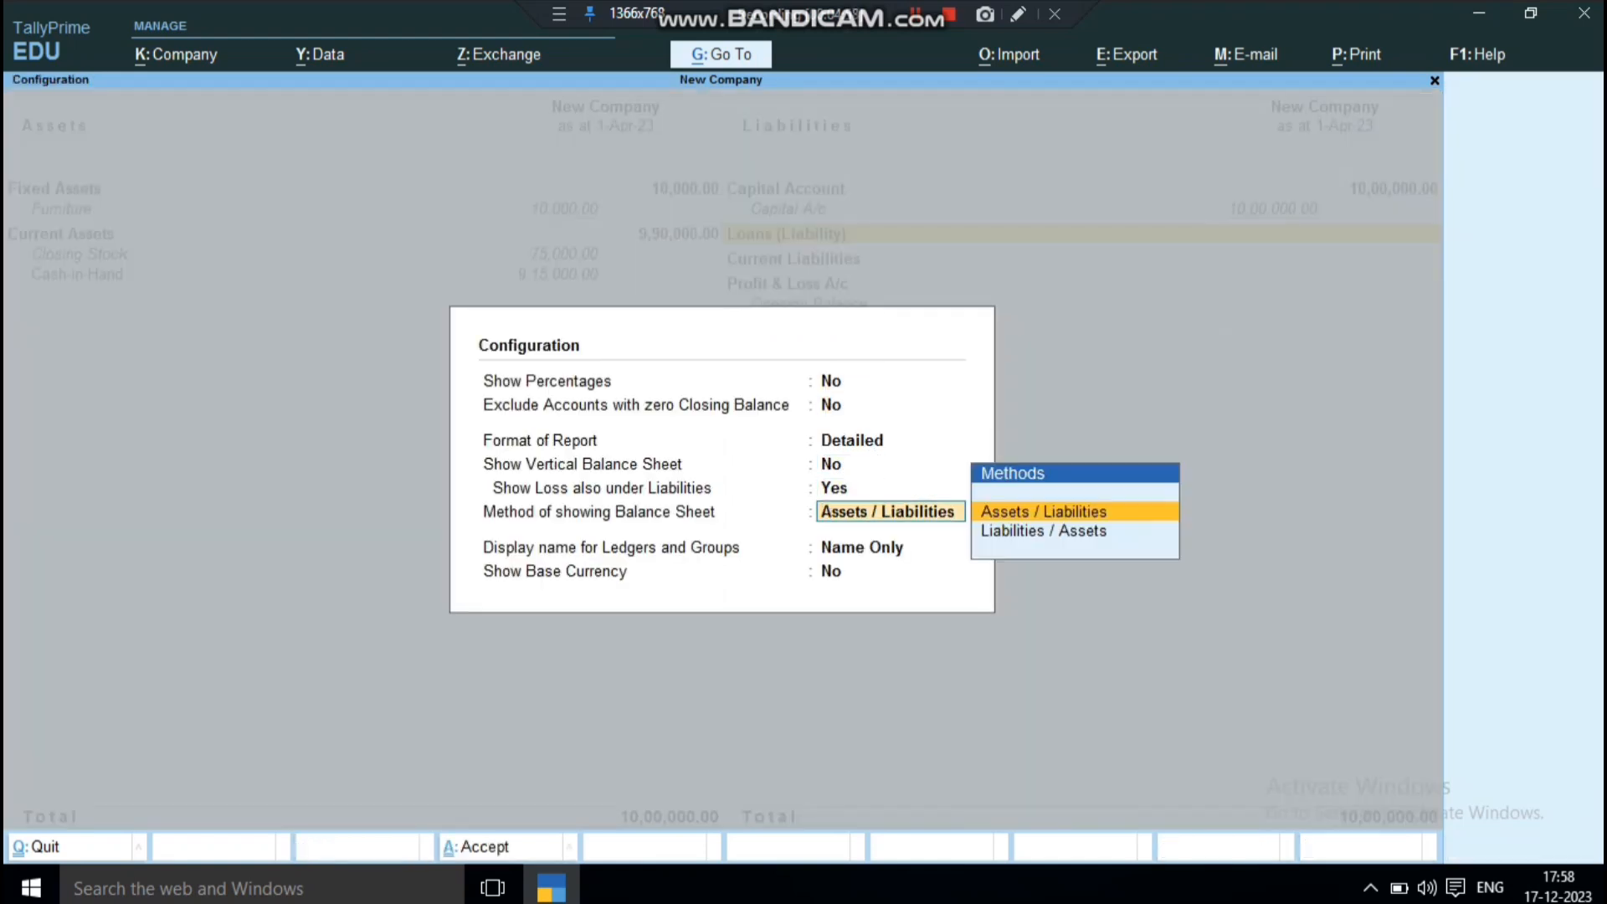
key("Down")
key("Return")
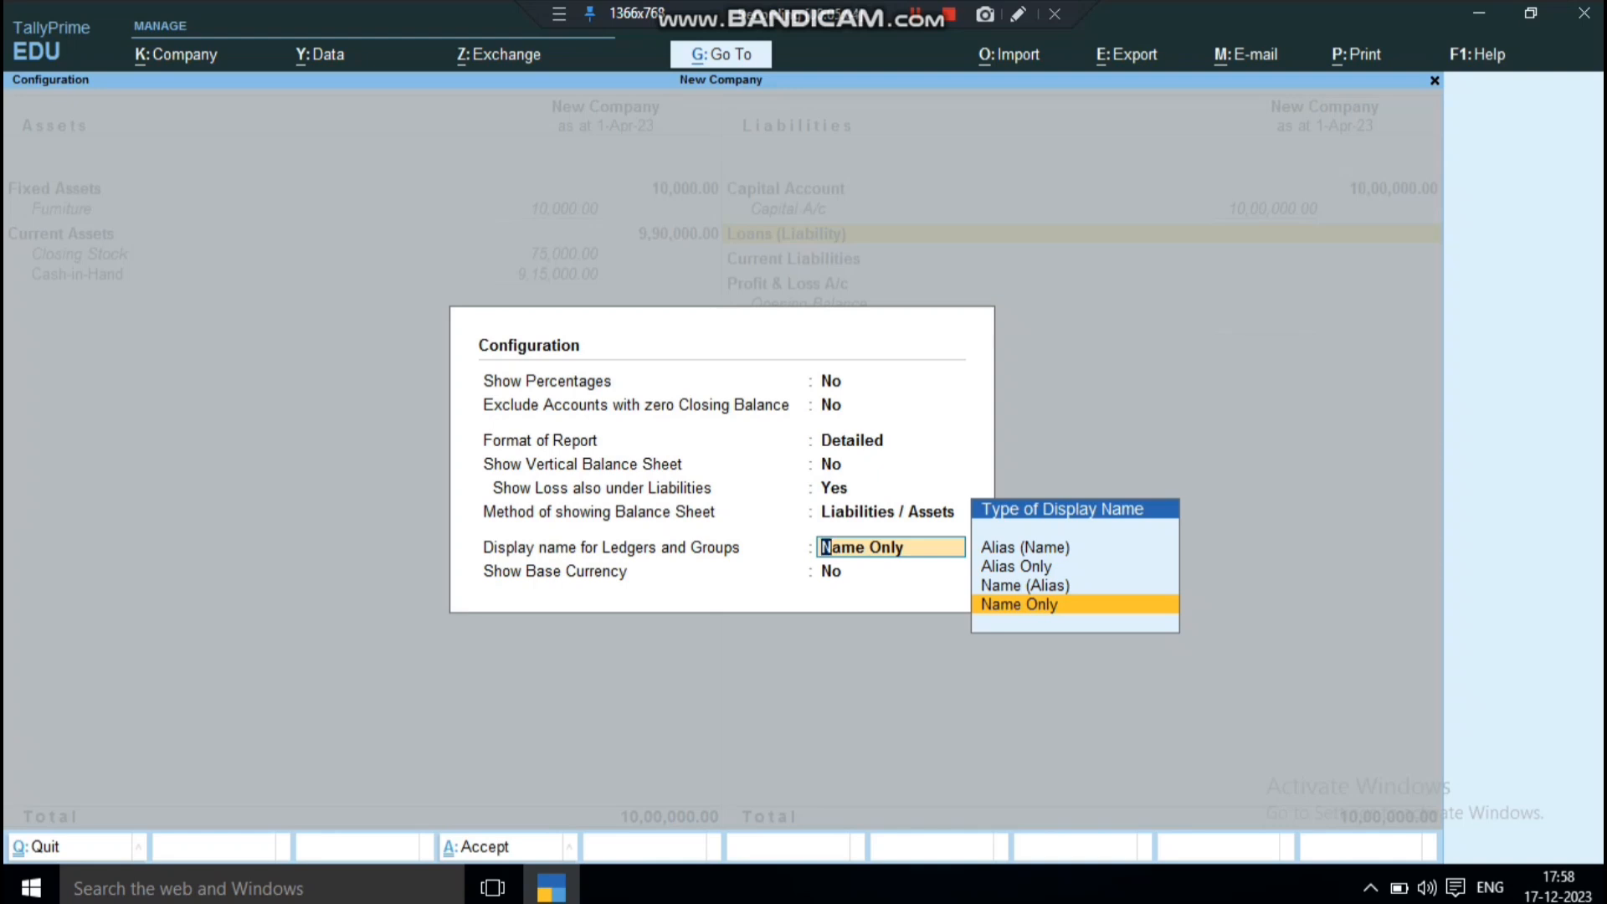
Step: Review the display name choices for ledgers and groups, keep Name Only, accept the configuration and return to the Gateway of Tally
key("Up")
key("Up")
key("Up")
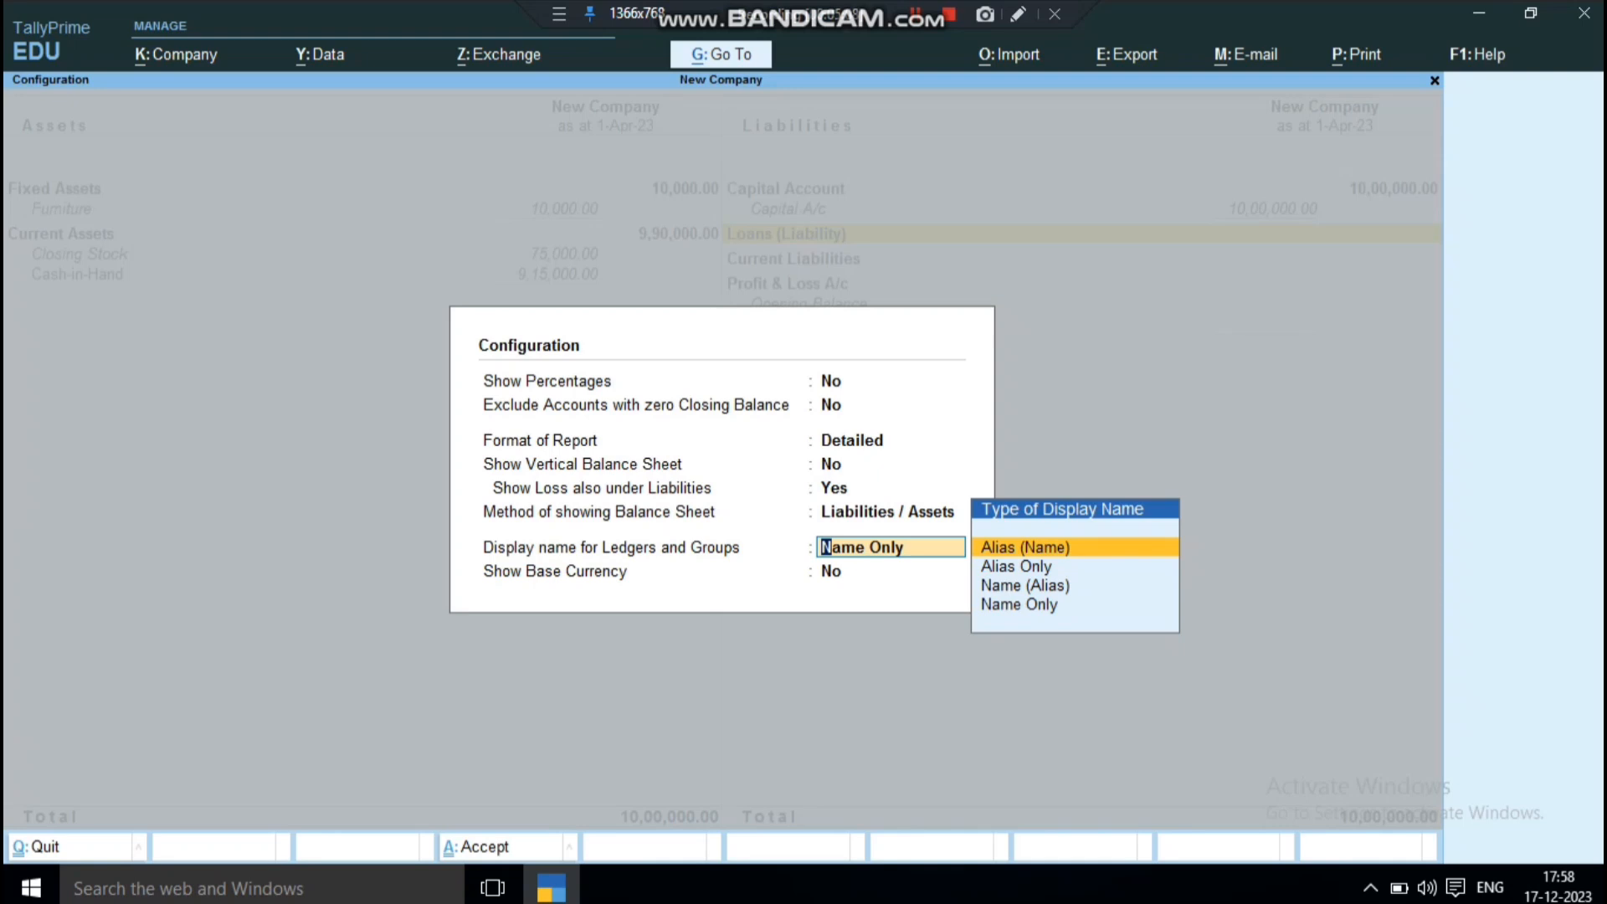
key("Down")
key("Down")
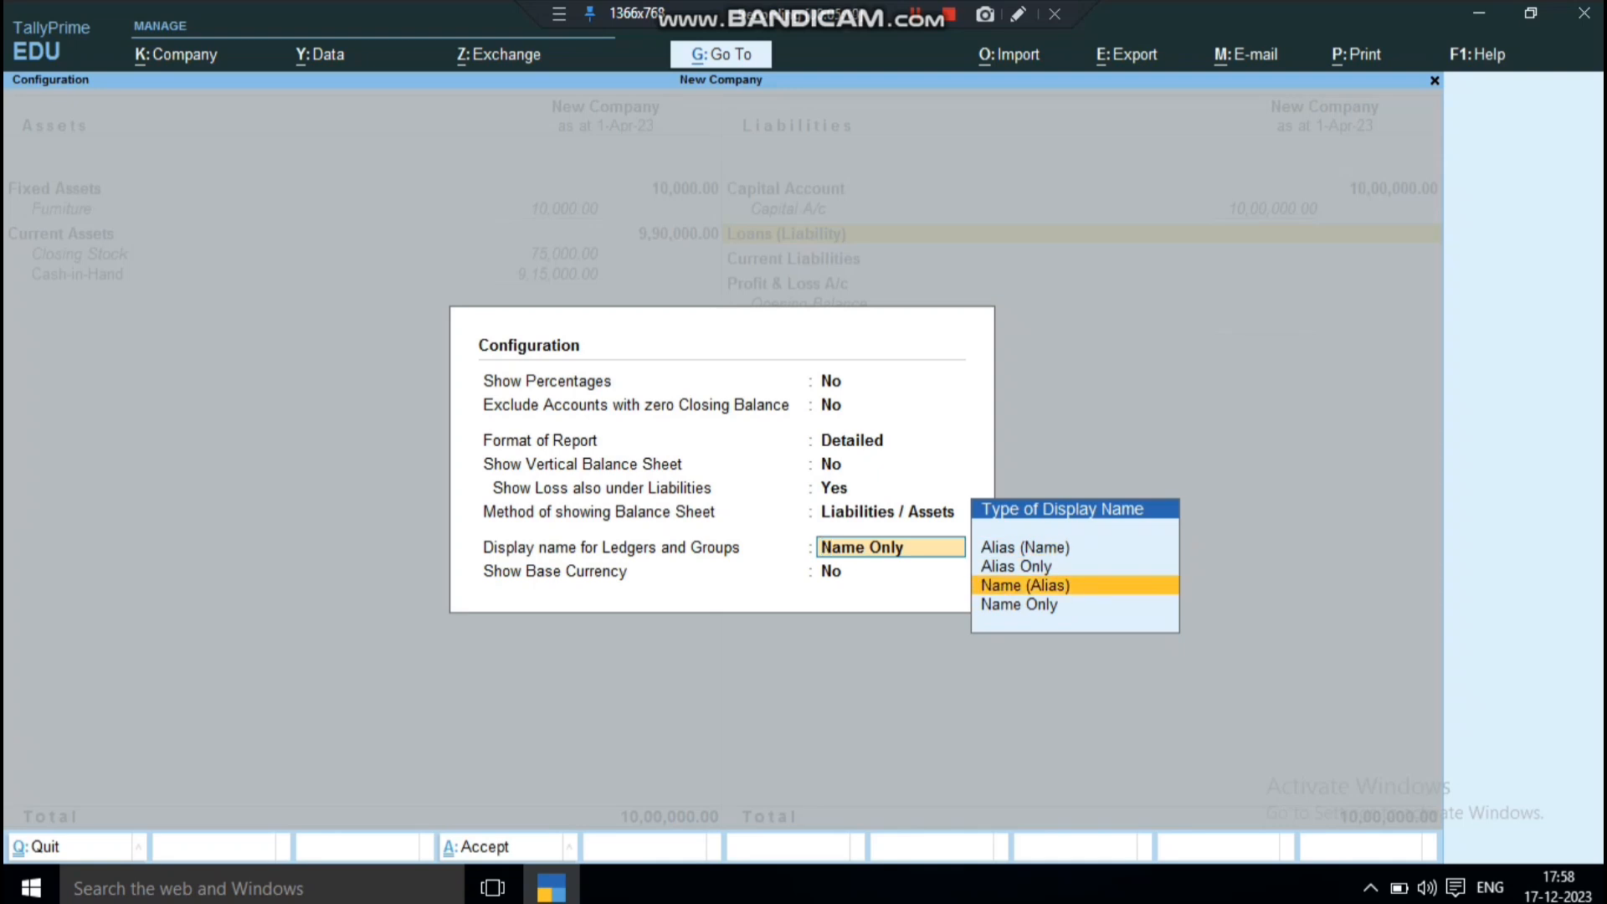
key("Down")
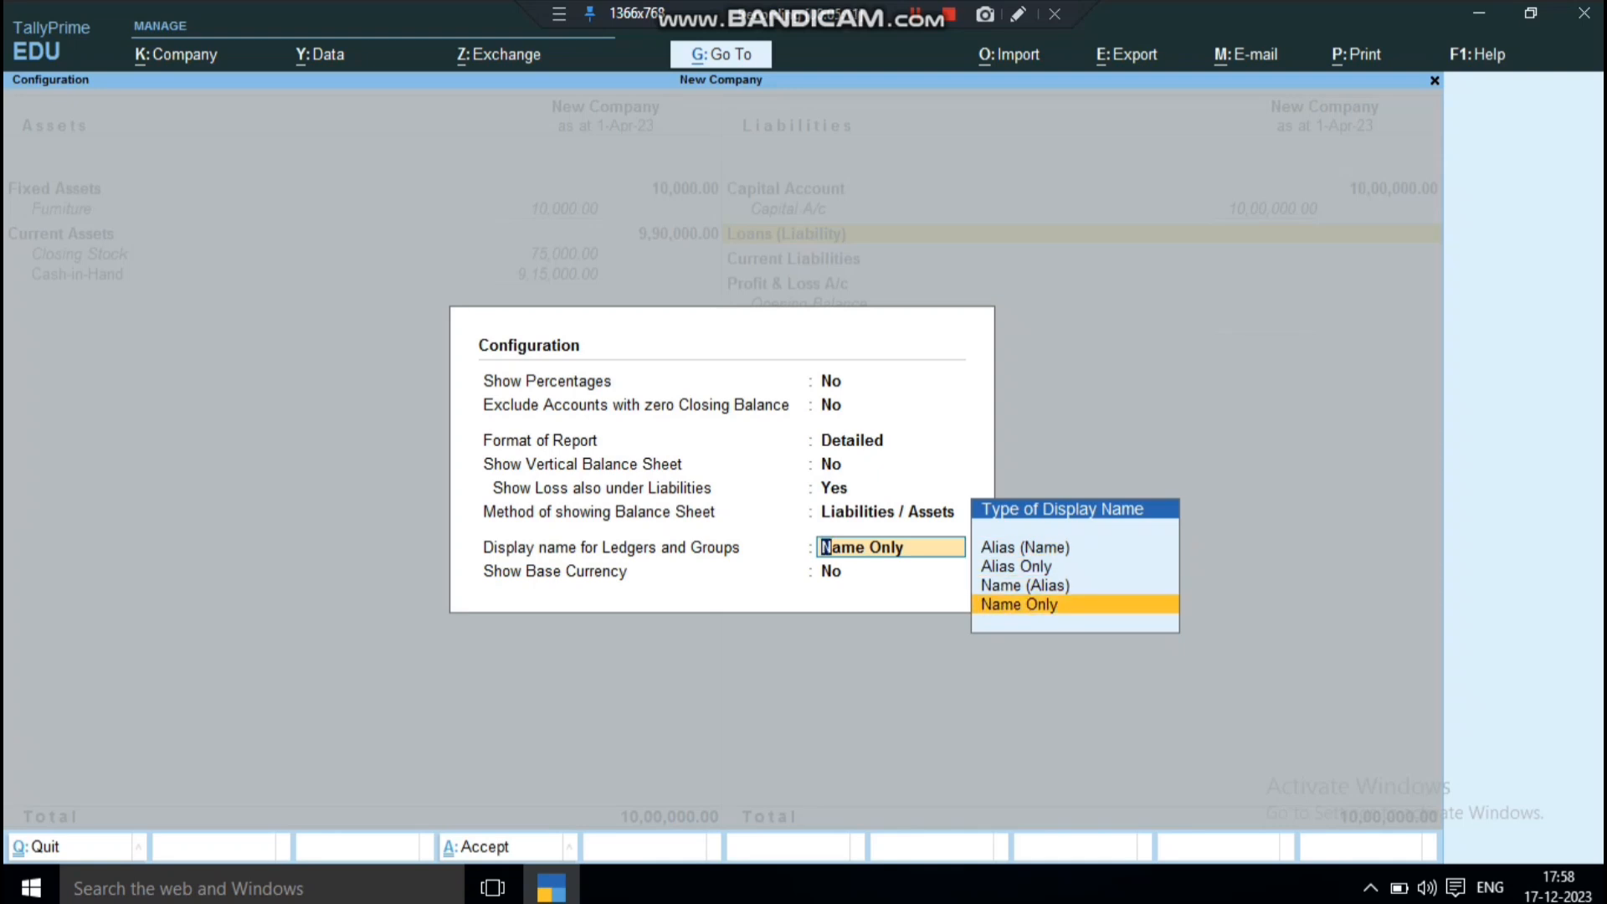
key("Up")
key("Down")
key("Return")
key("ctrl+a")
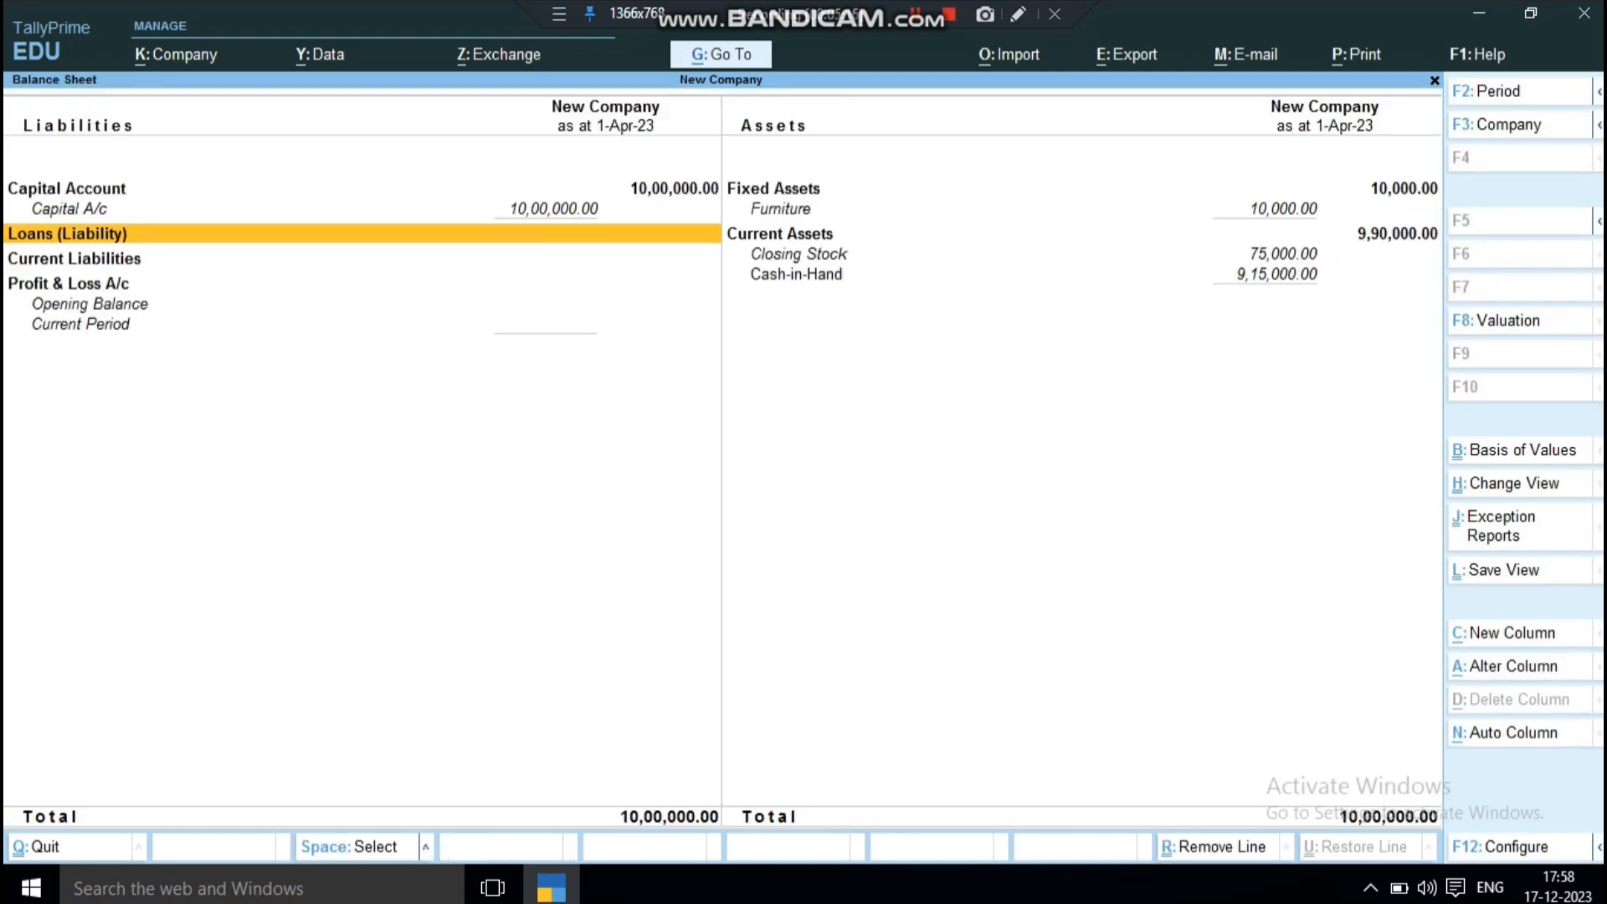
key("Escape")
key("Escape")
key("Escape")
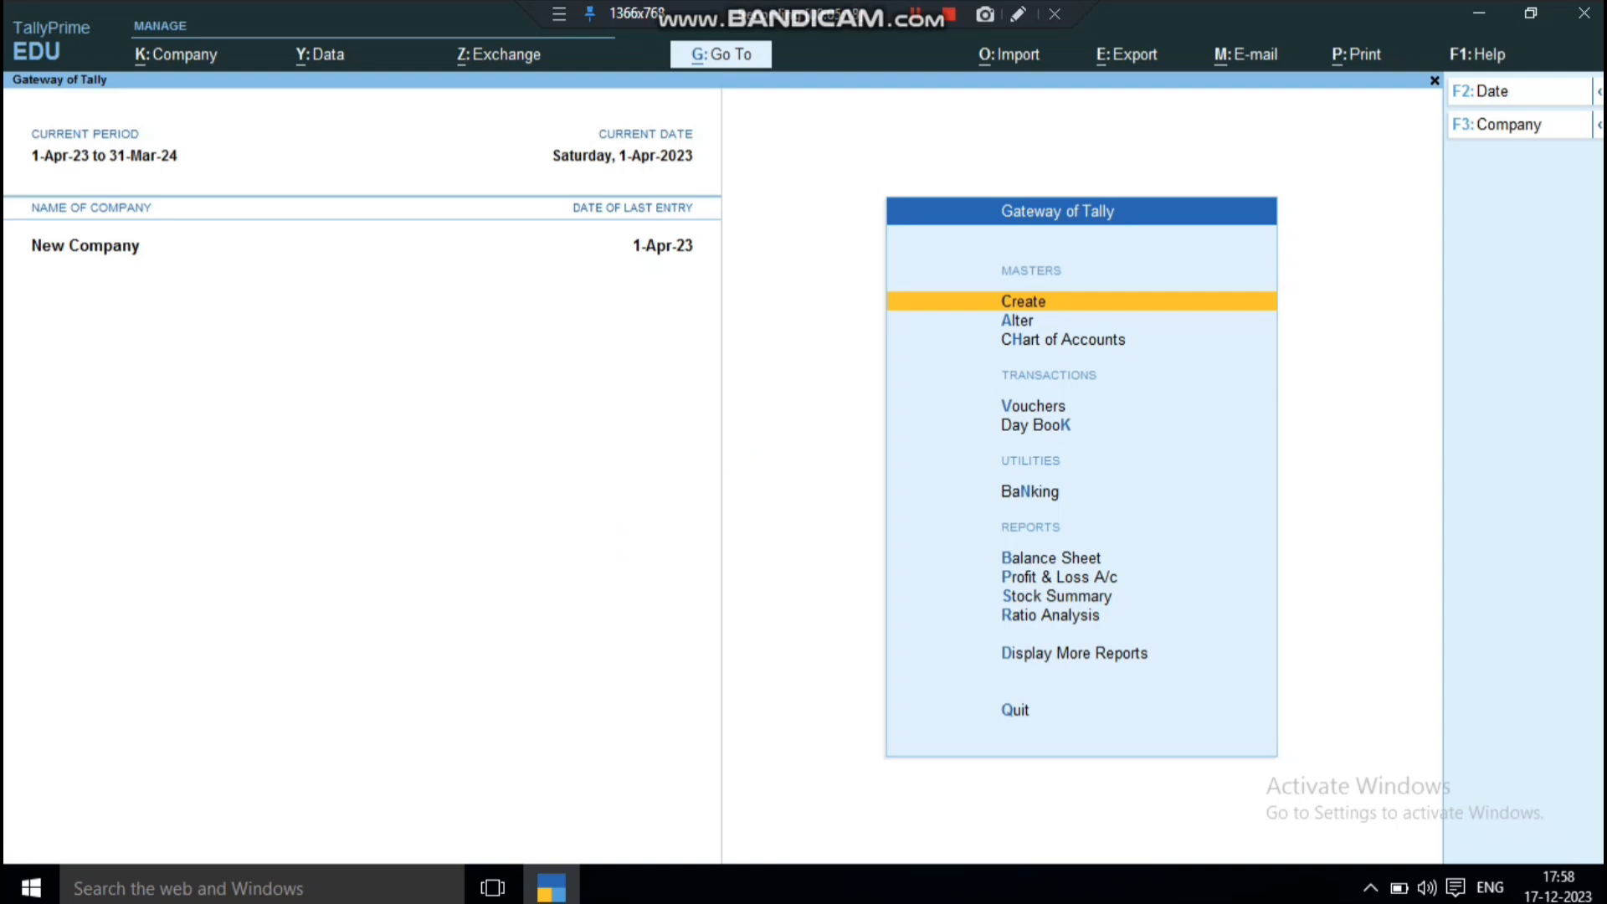
key("Return")
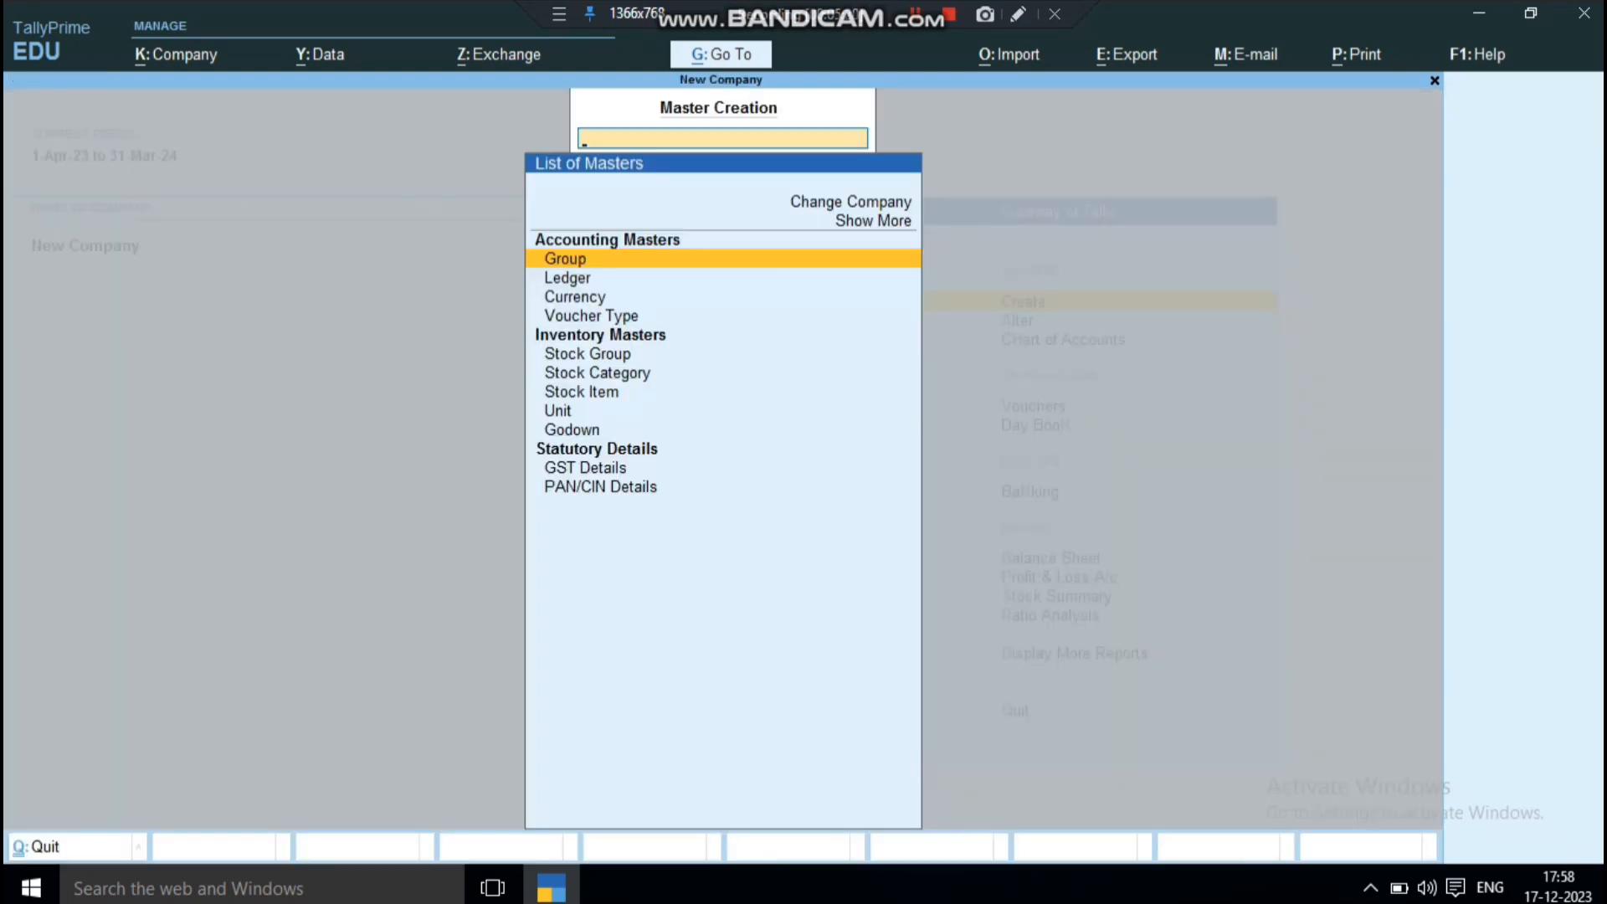
key("Escape")
key("Escape")
key("Escape")
Step: Open a new Receipt voucher dated 1-Apr-23
key("Down")
key("Down")
key("Down")
key("Return")
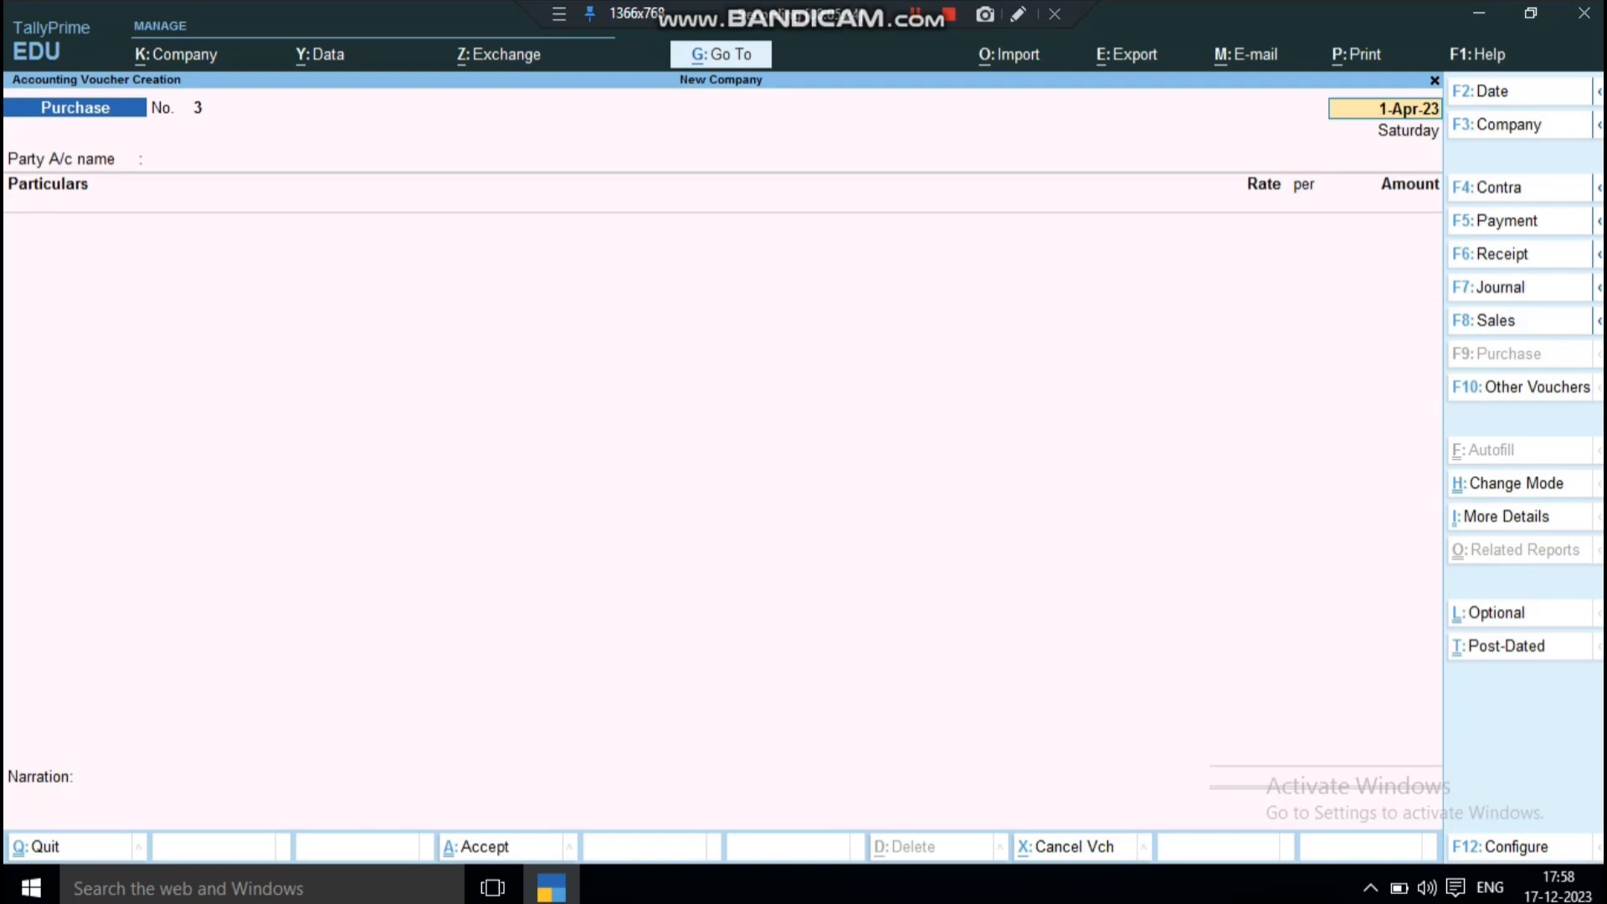
key("F6")
key("Return")
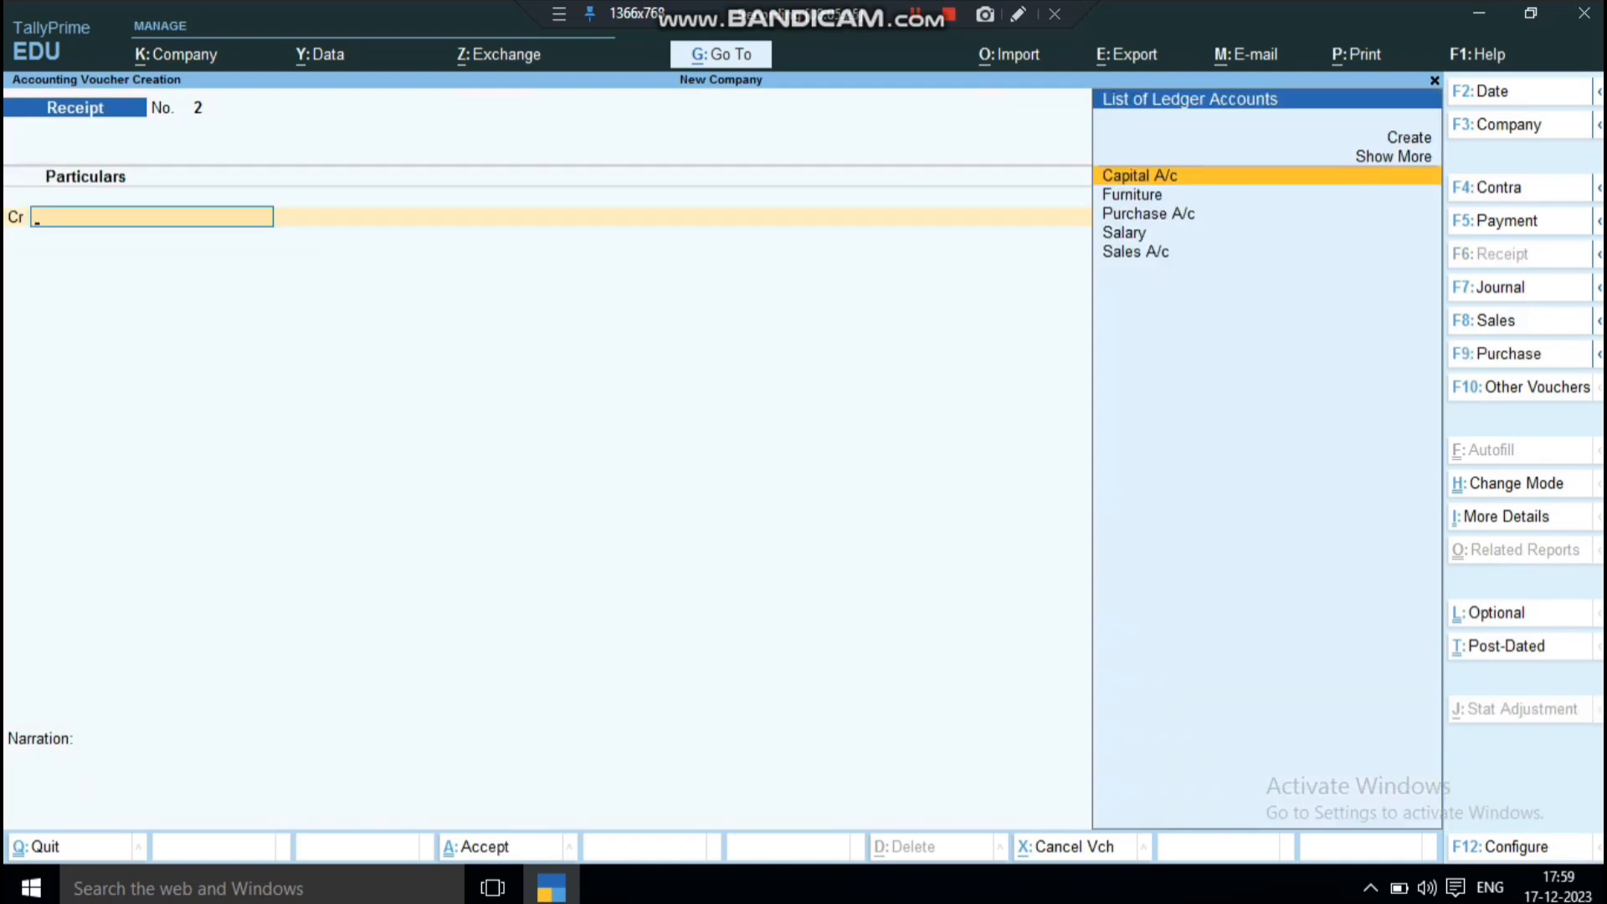
Step: Start creating a credit ledger from the voucher, named Loan From Friend, with an alias containing the lender's name
key("Up")
key("Up")
key("Return")
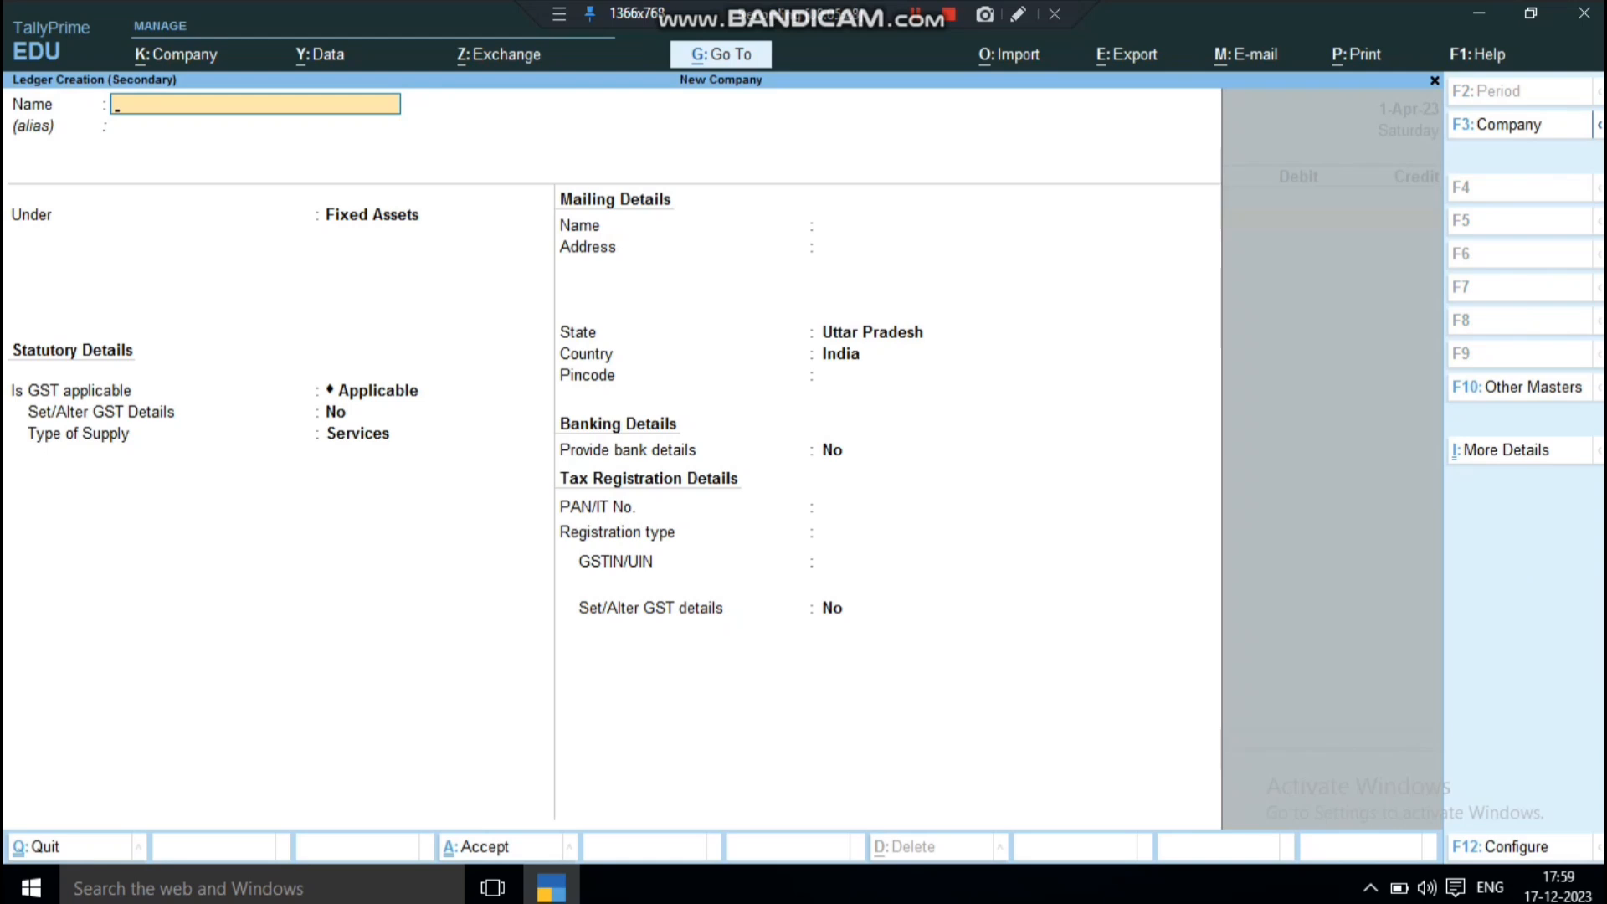
type("Loan From frient")
key("BackSpace")
type("d")
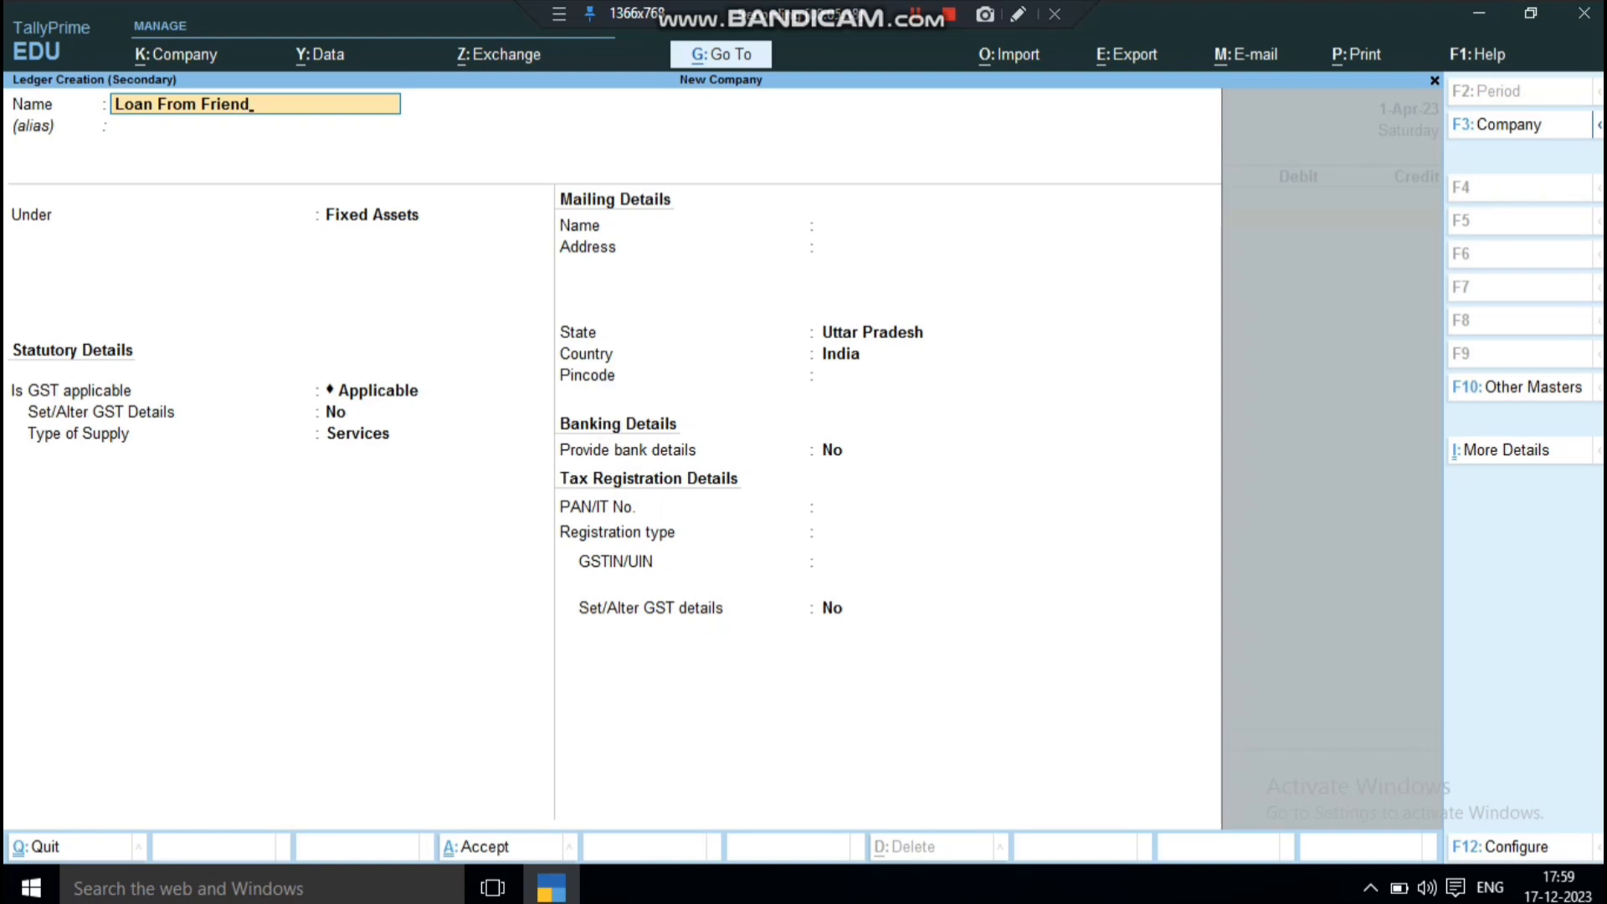
key("Return")
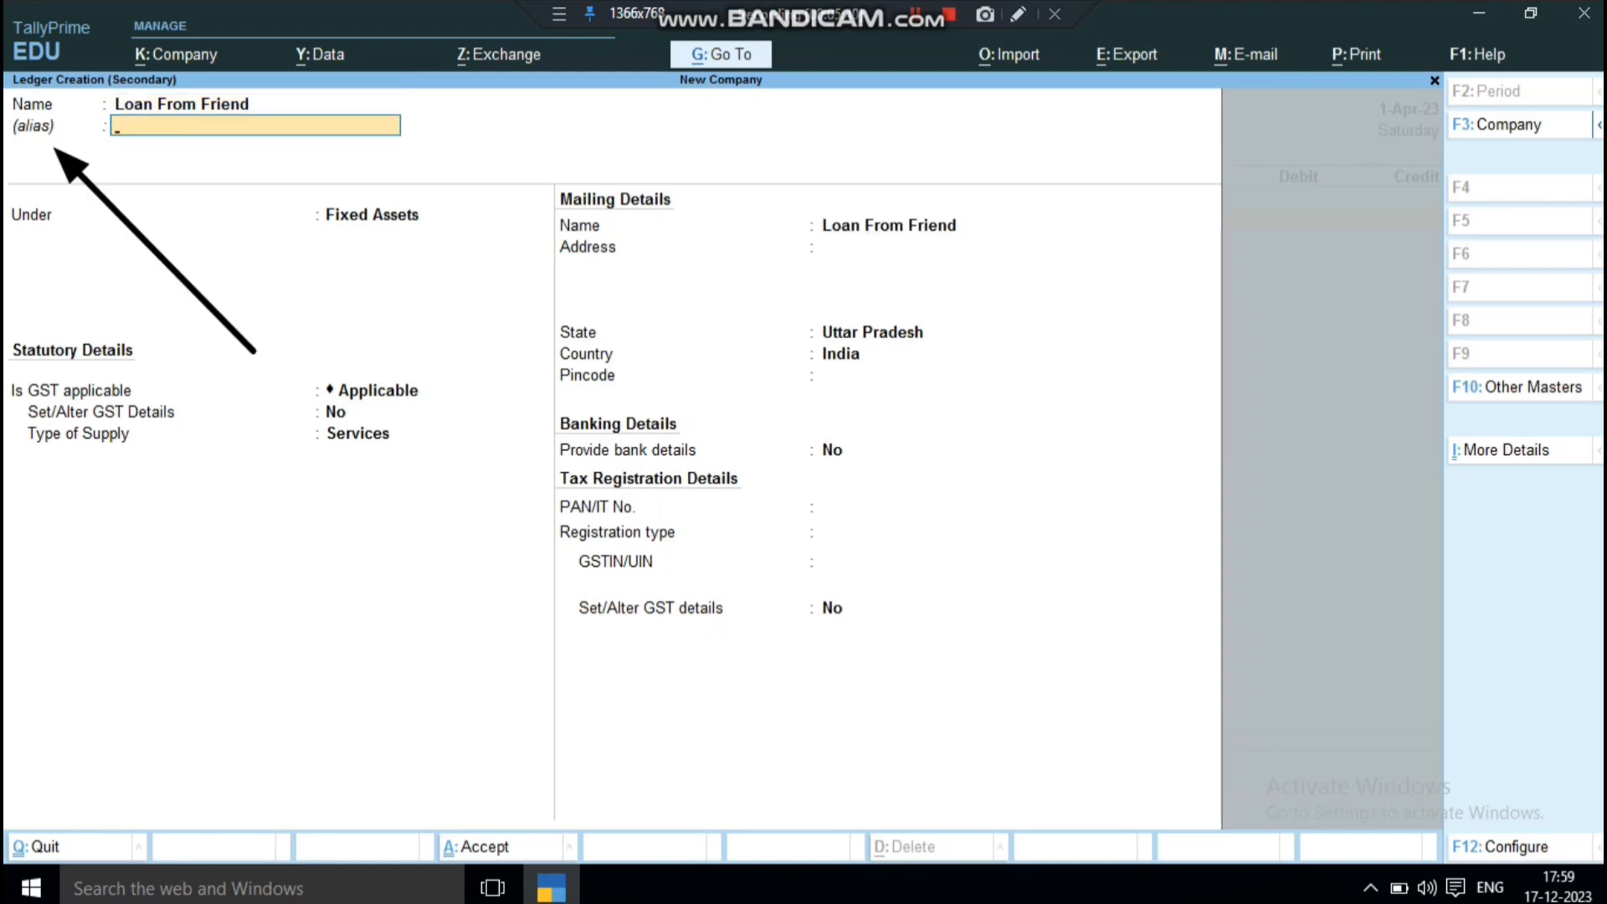
type("Loan From Mohan")
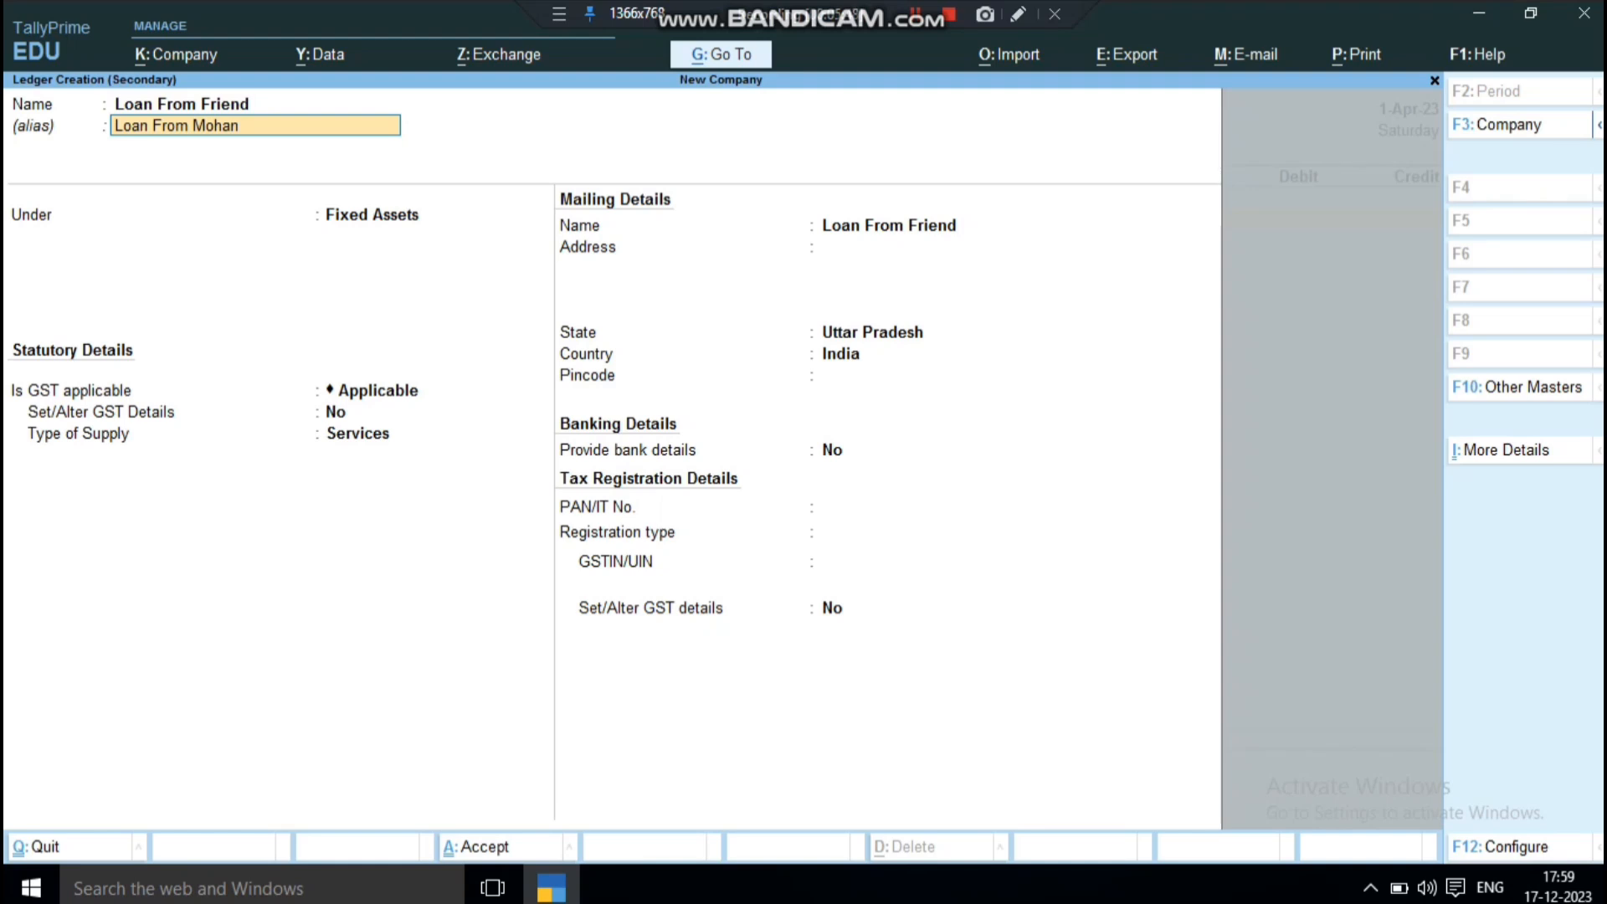
Step: Place the new loan ledger under Unsecured Loans, leave the assessable value calculation Not Applicable, and save the ledger
key("Return")
key("Return")
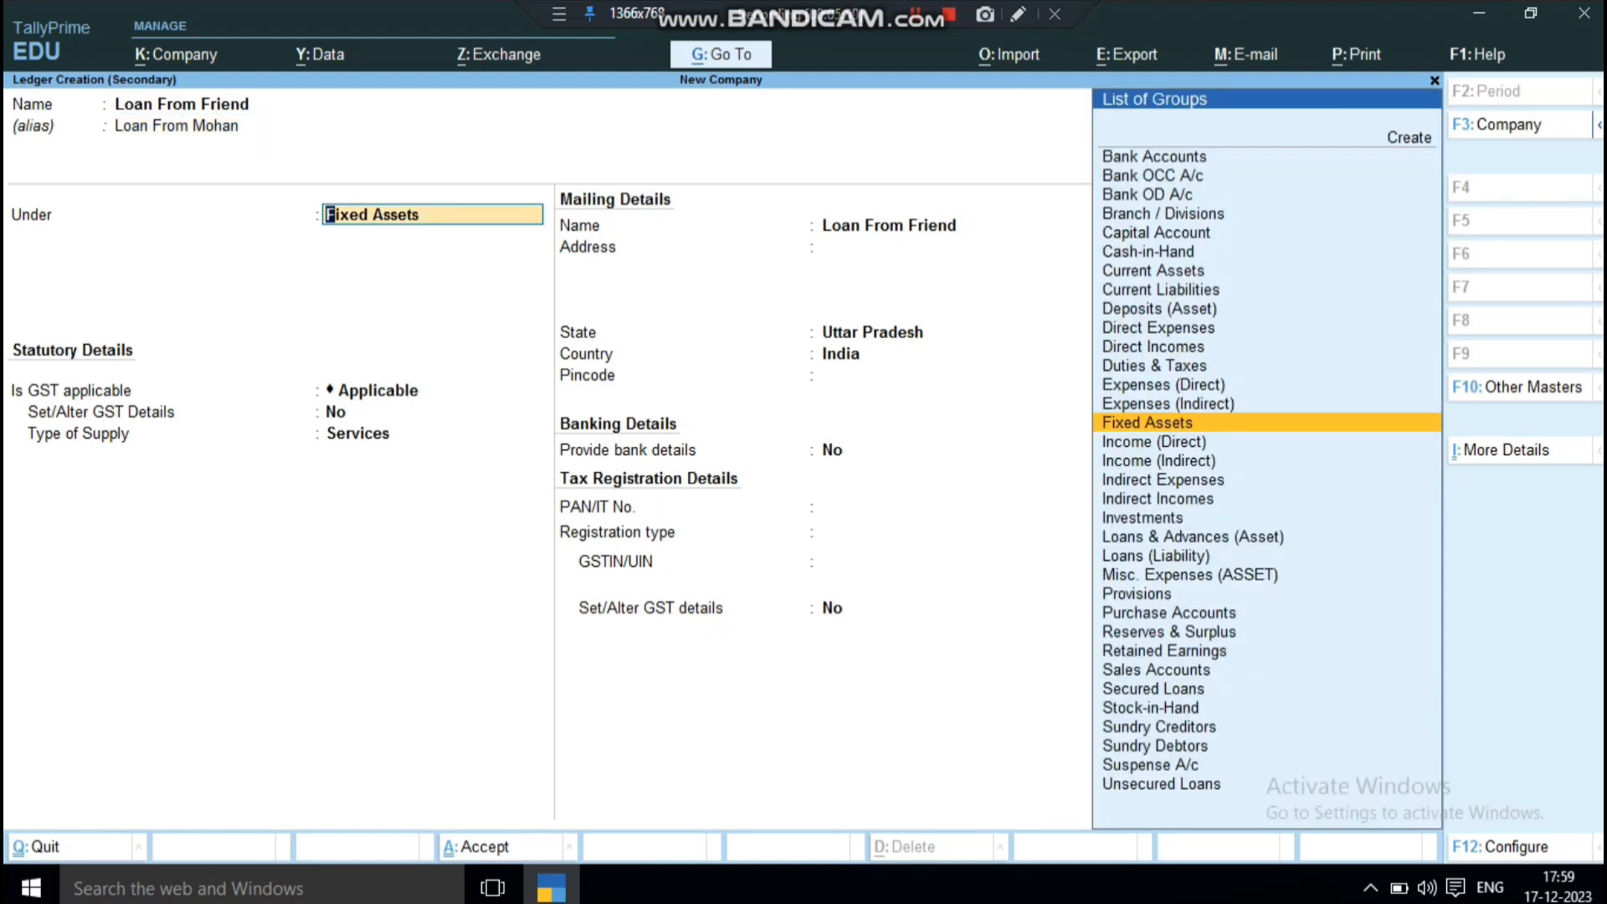
type("U")
key("Return")
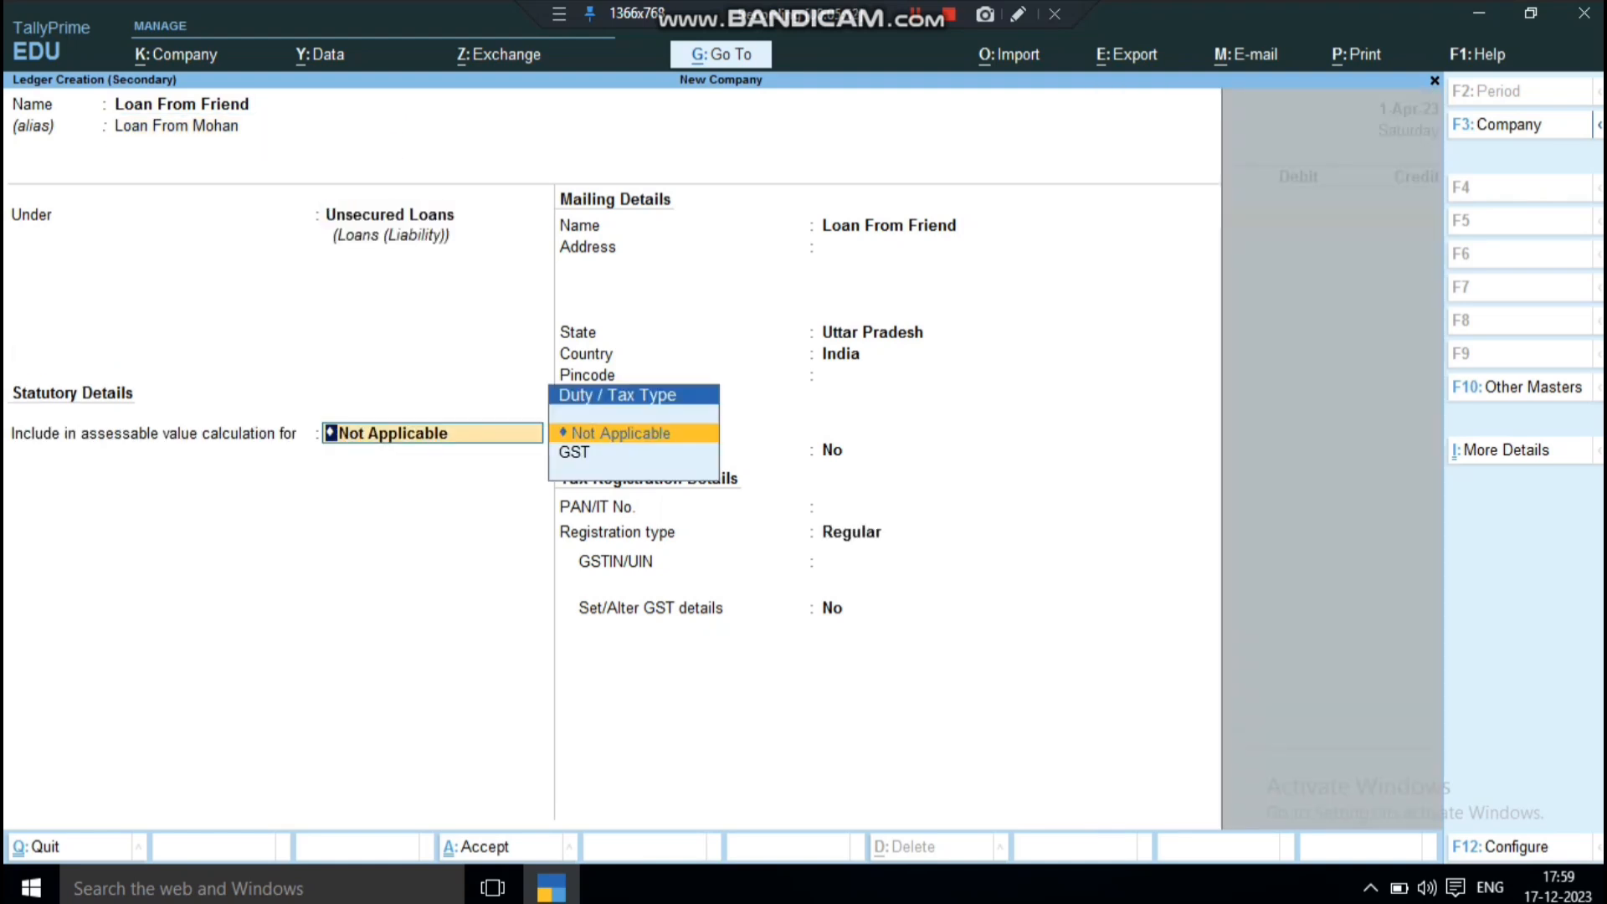
key("Return")
key("Return")
key("Return")
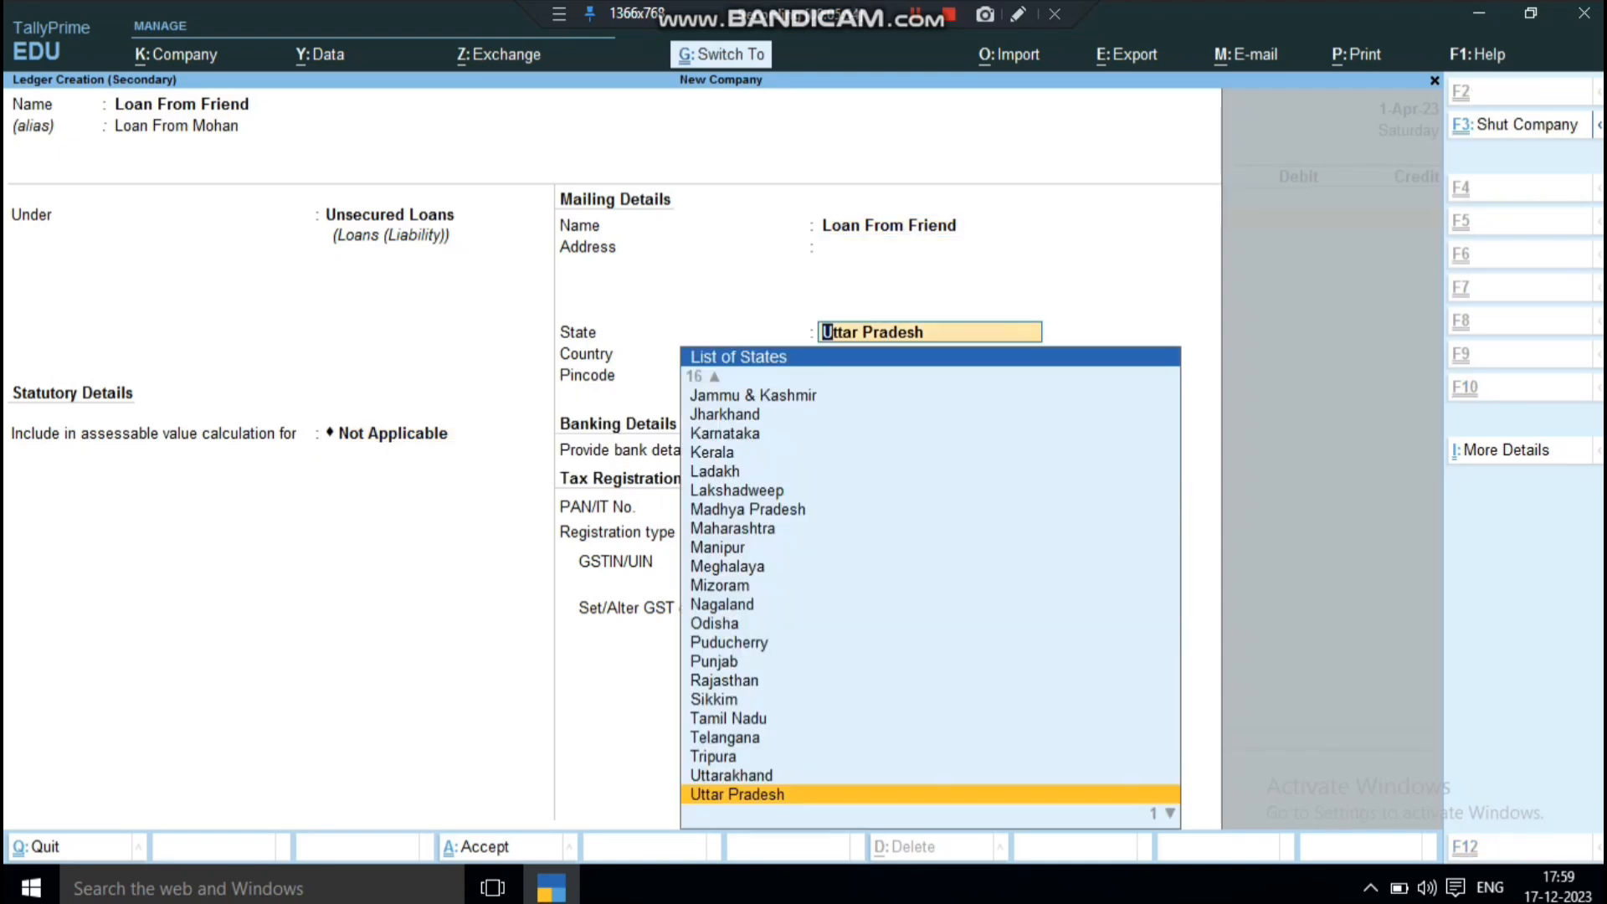
key("ctrl+a")
Step: Credit Loan From Friend with 50000, debit Cash for the same amount, and save the Receipt voucher without a narration
type("50000")
key("Return")
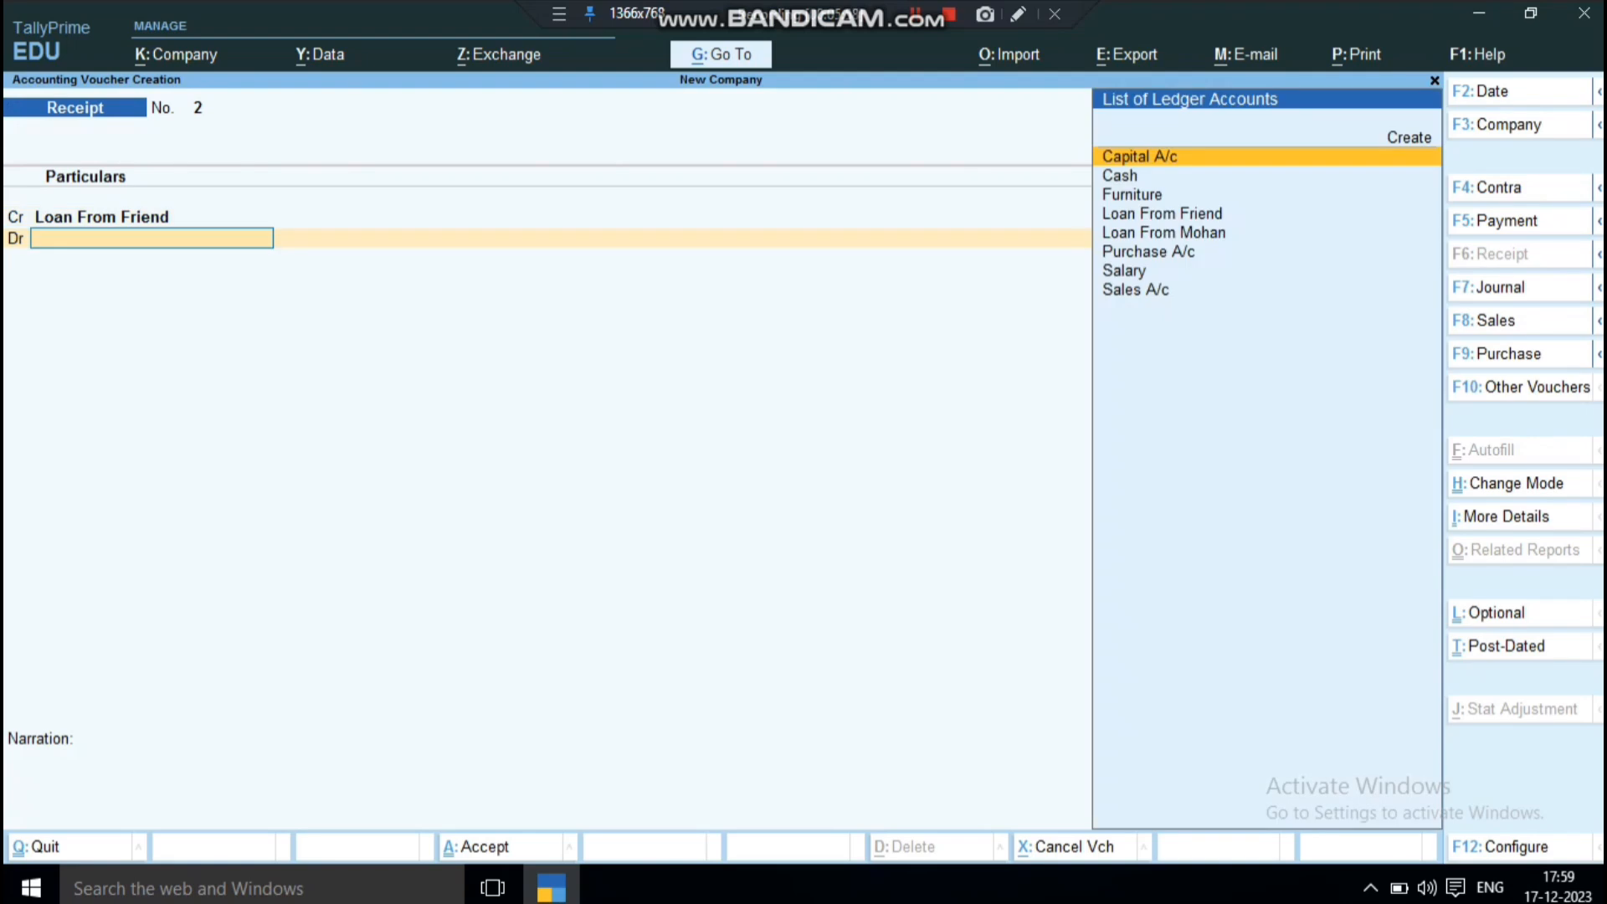
key("Down")
key("Return")
key("Return")
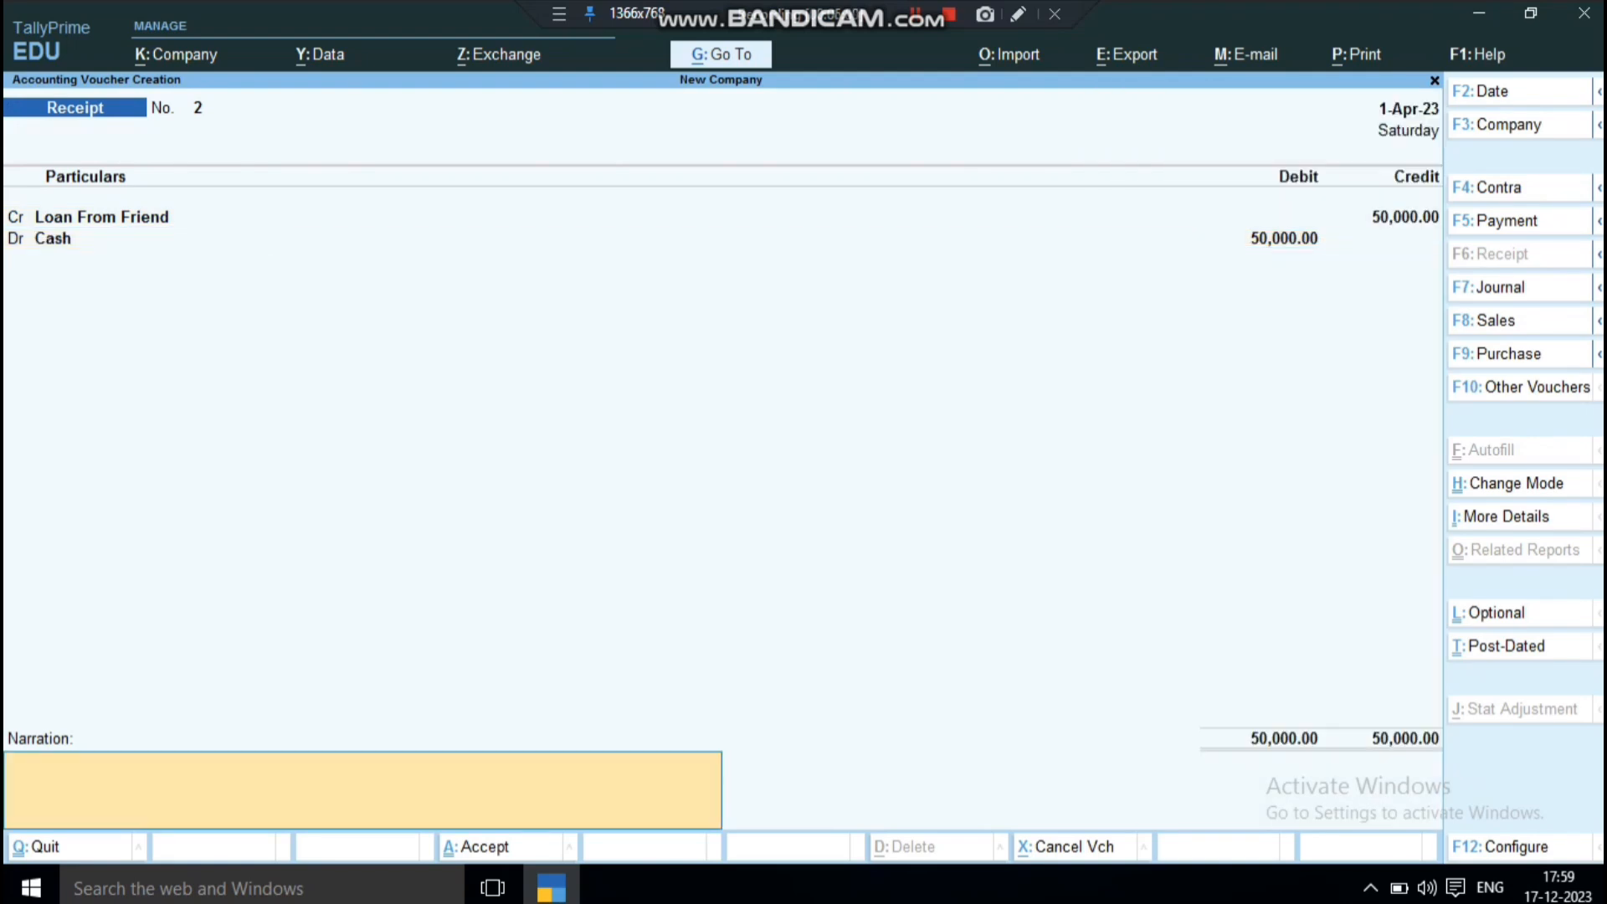
key("Return")
key("Return")
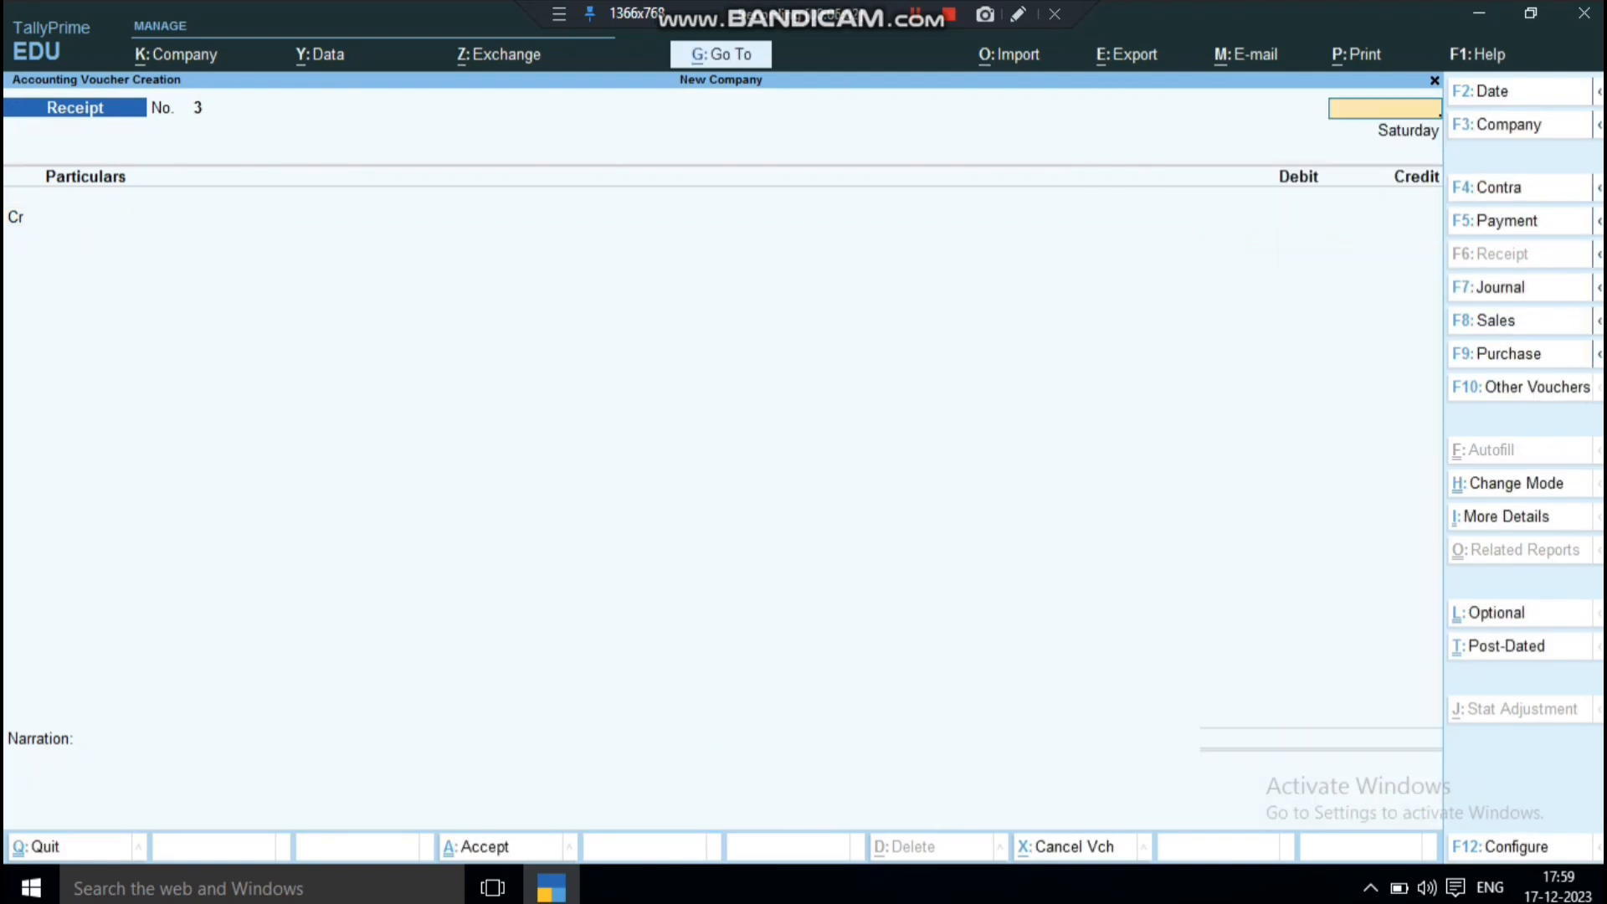
Step: Open the Balance Sheet and drill down through Loans (Liability) into the Unsecured Loans group summary
key("Escape")
key("Down")
key("Down")
key("Down")
key("Return")
key("Down")
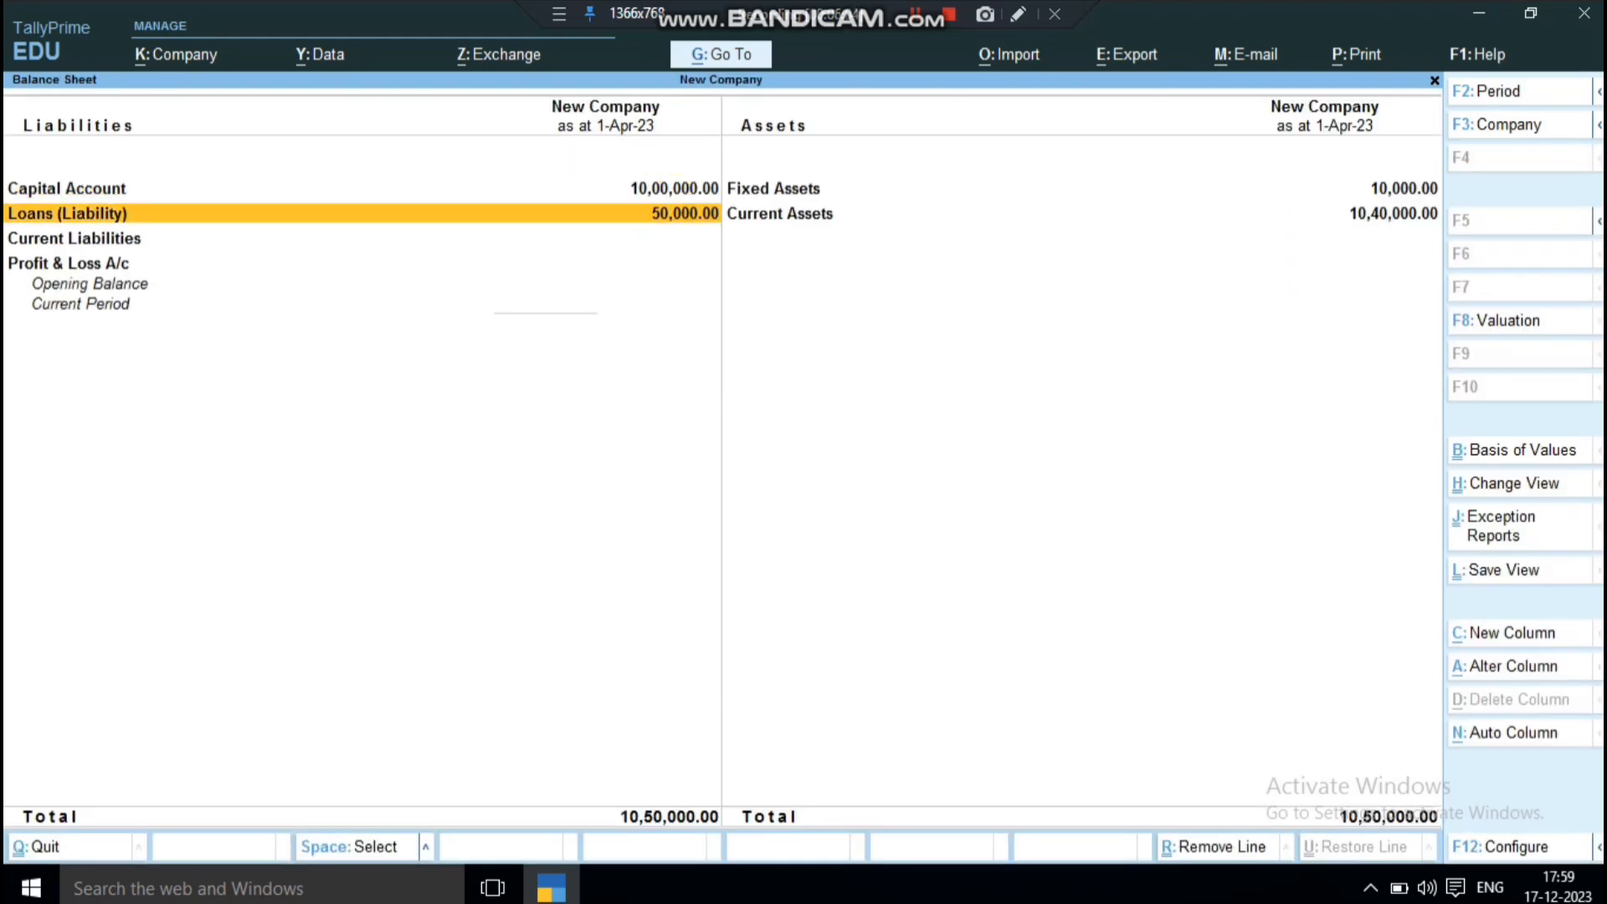
key("Return")
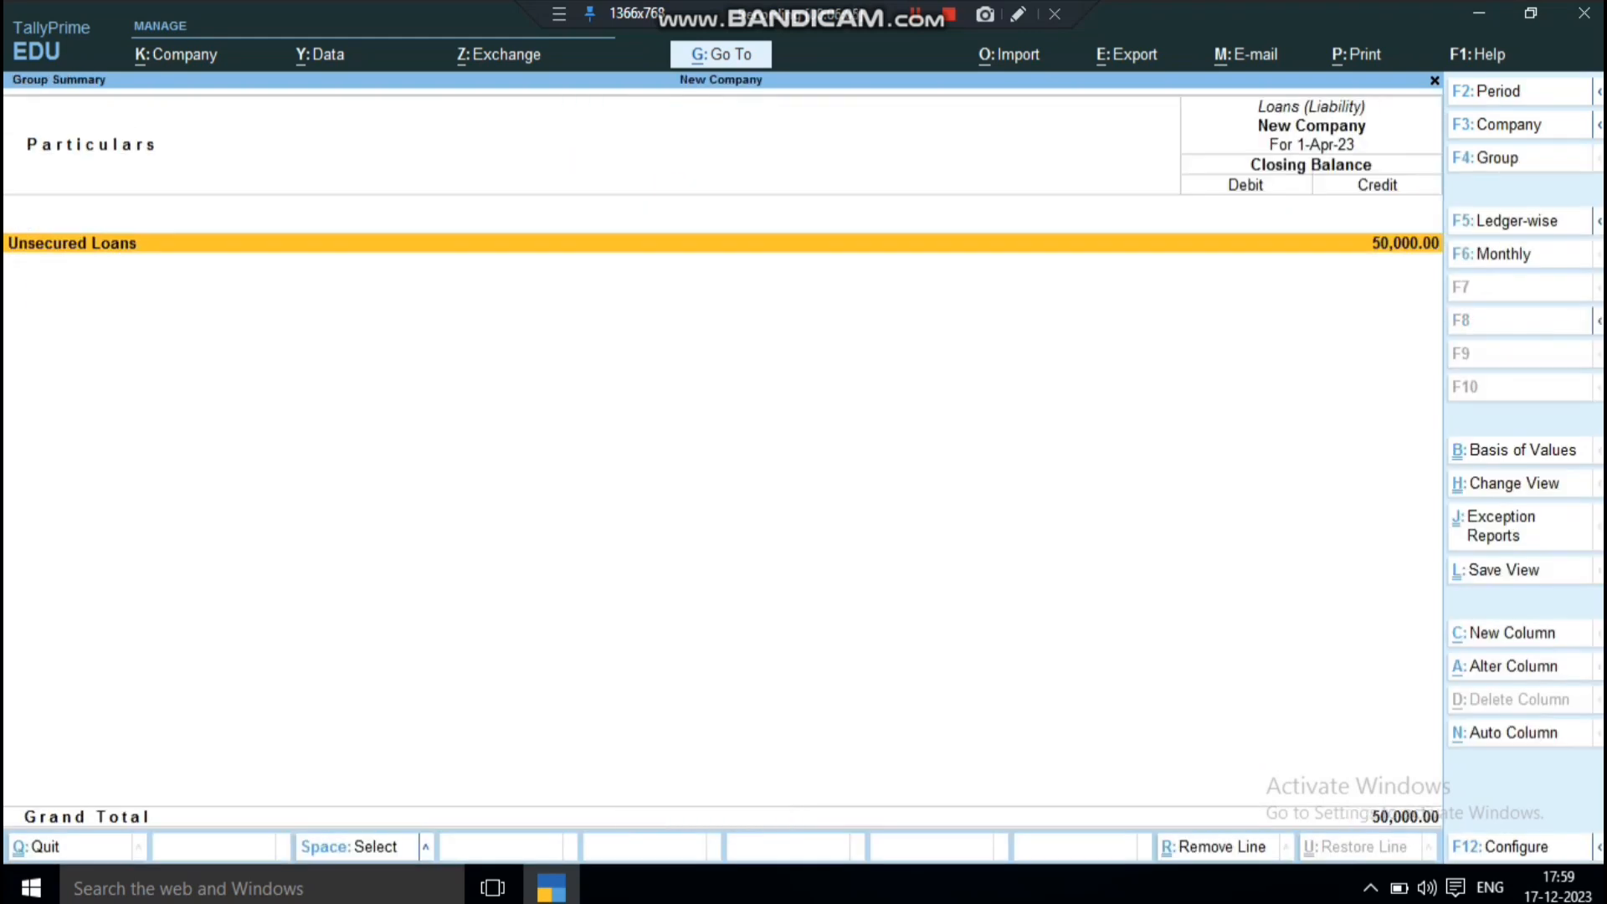
key("Return")
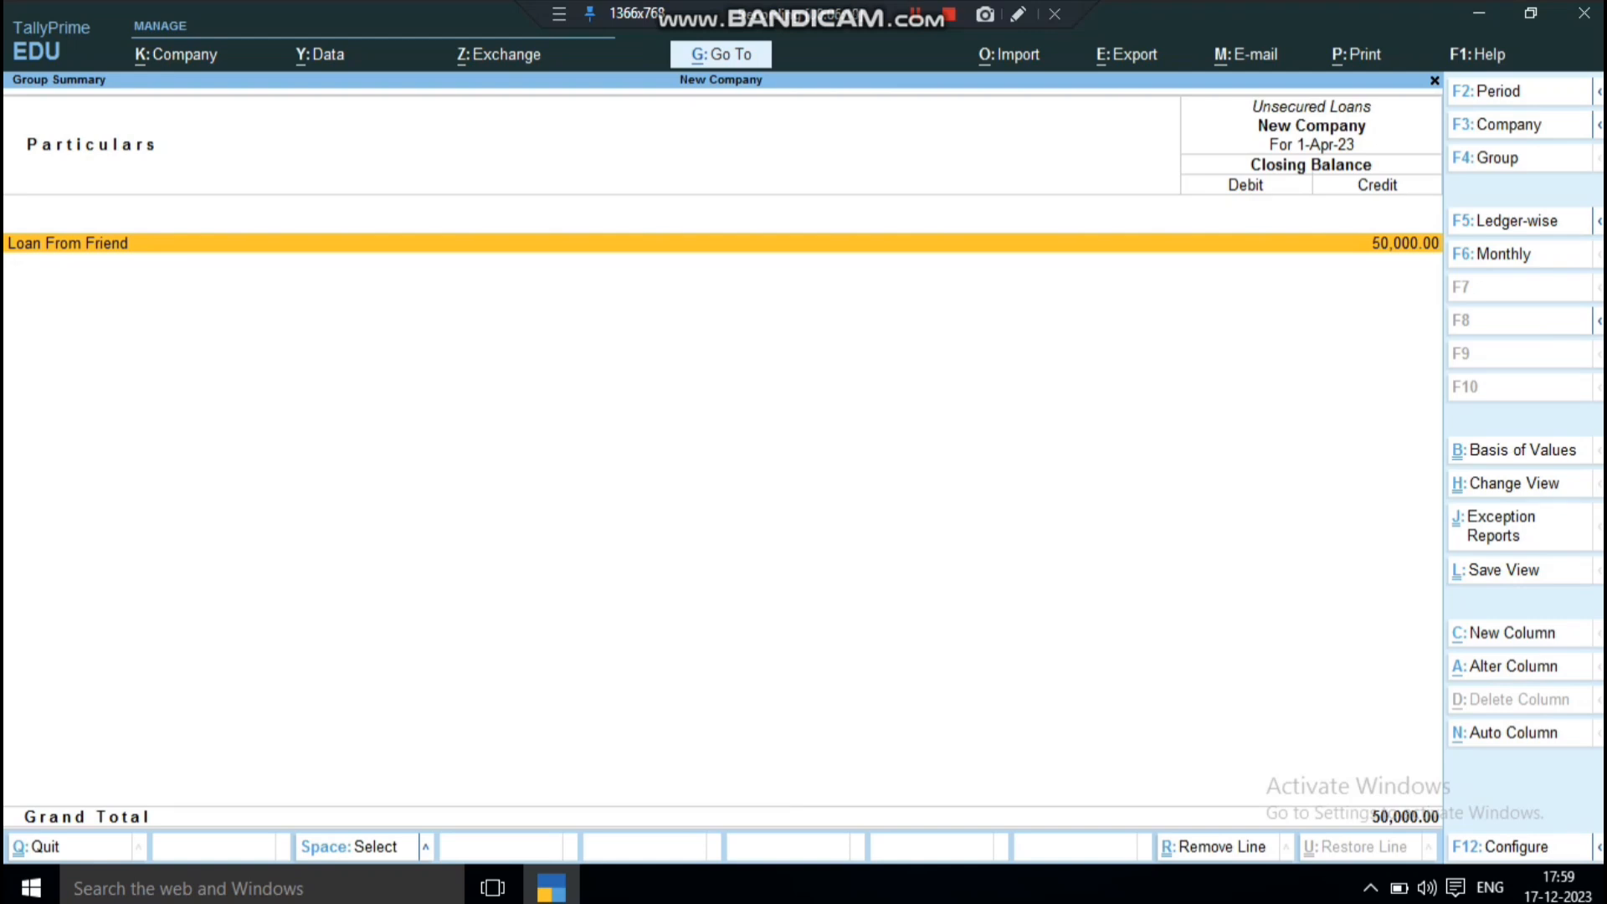
Step: Set the display name for ledgers and groups to Name (Alias) in the Unsecured Loans group summary configuration
key("F12")
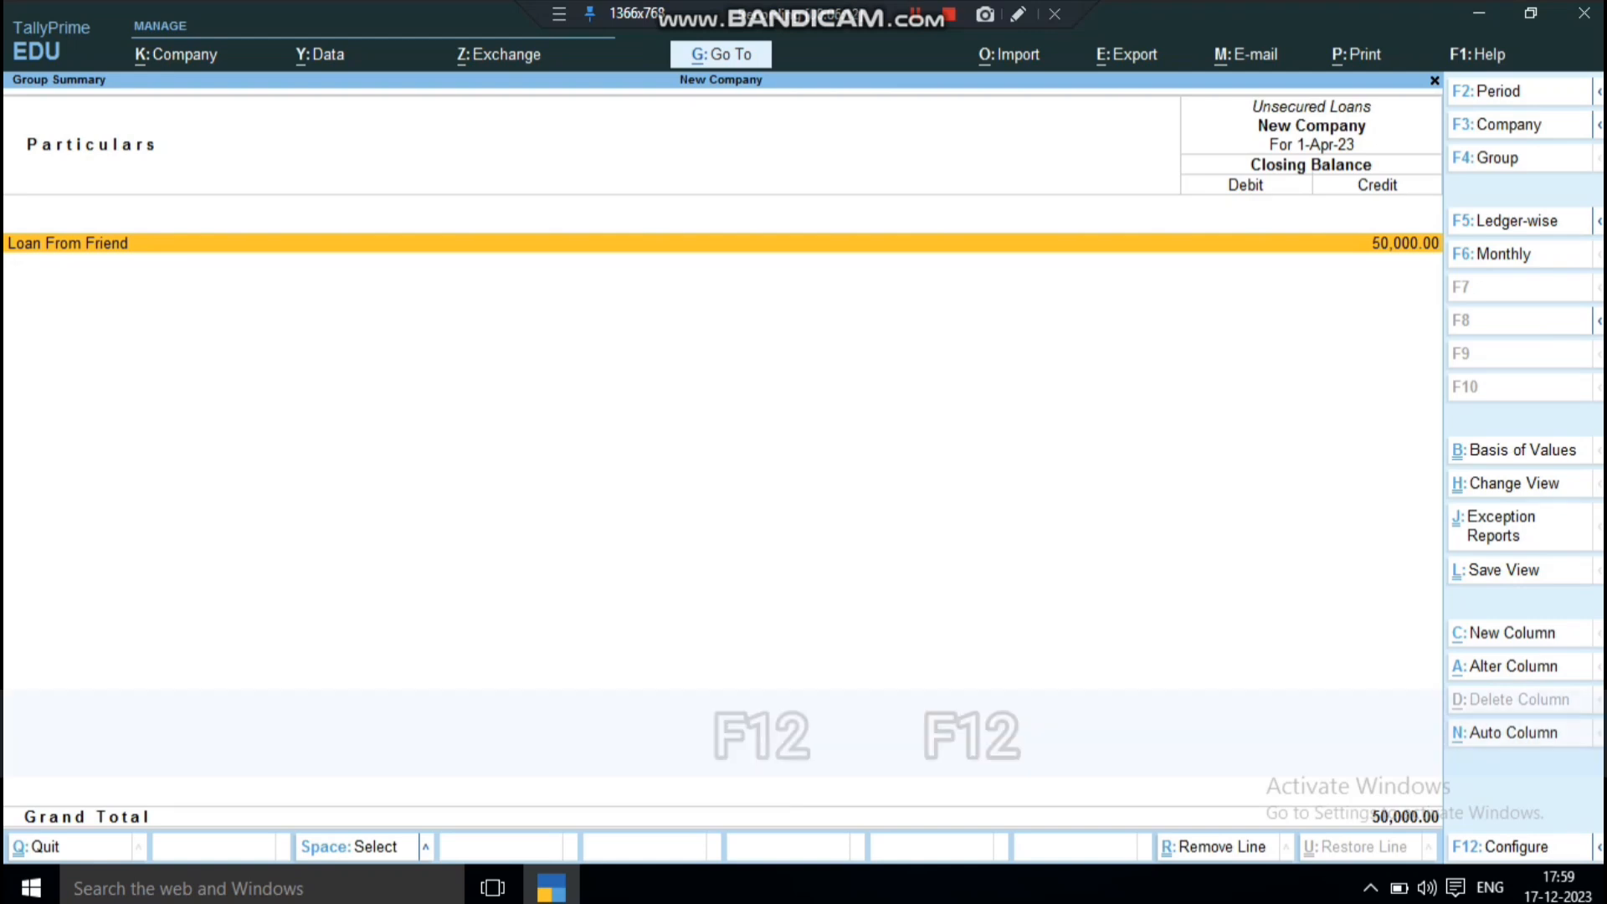
key("Down")
key("Down")
key("Down")
key("Down")
key("Down")
key("Down")
key("Down")
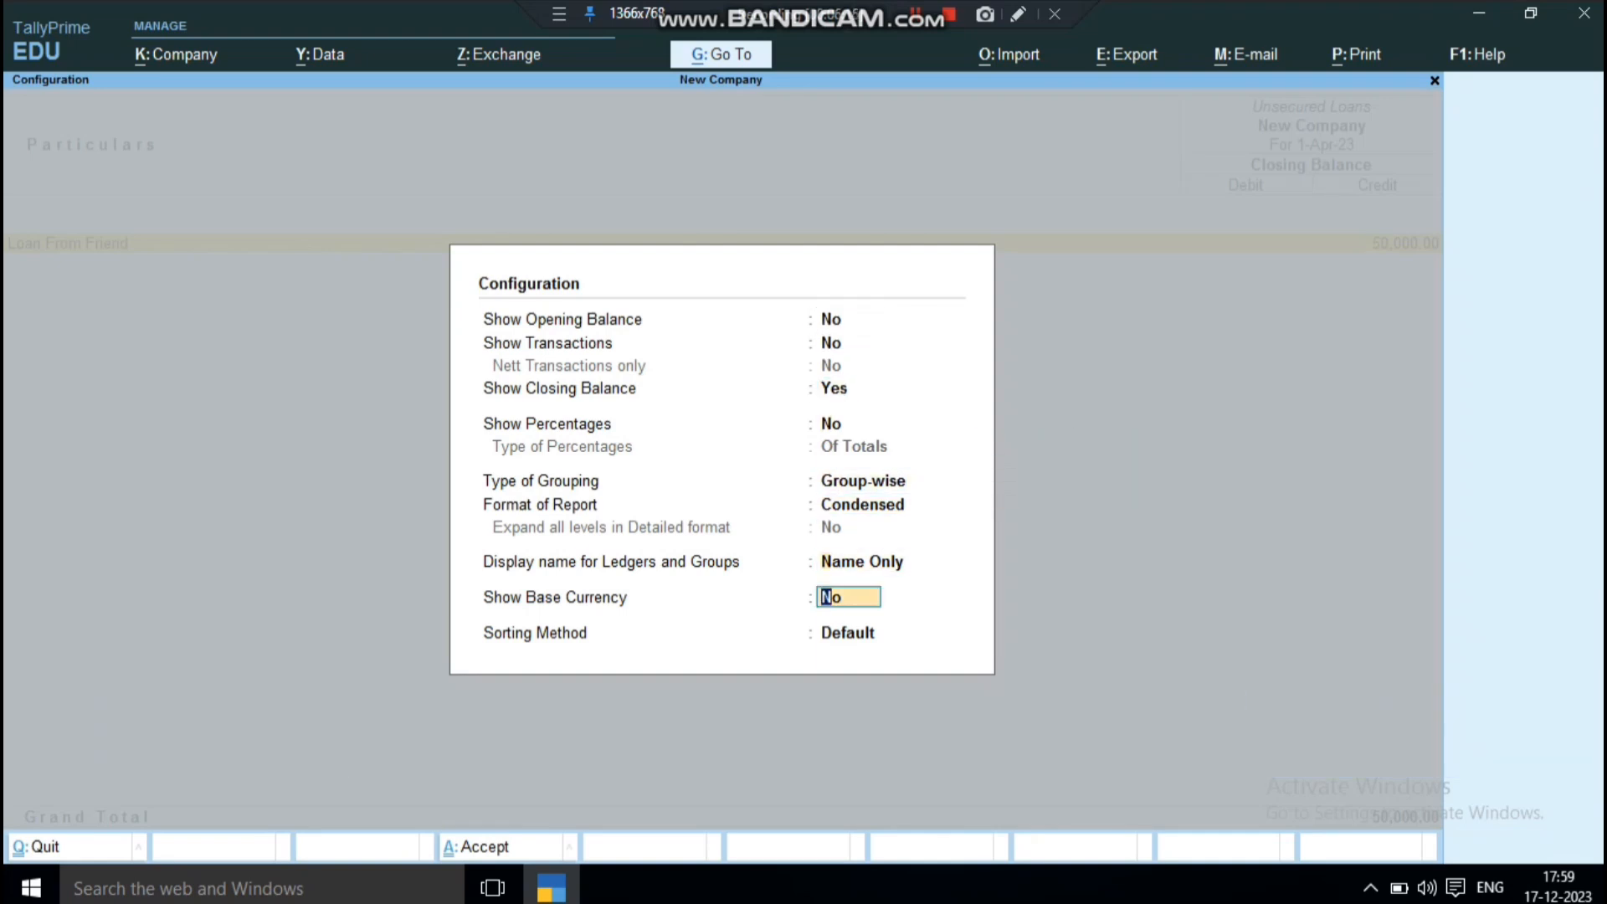
key("Up")
key("Up")
key("Return")
key("ctrl+a")
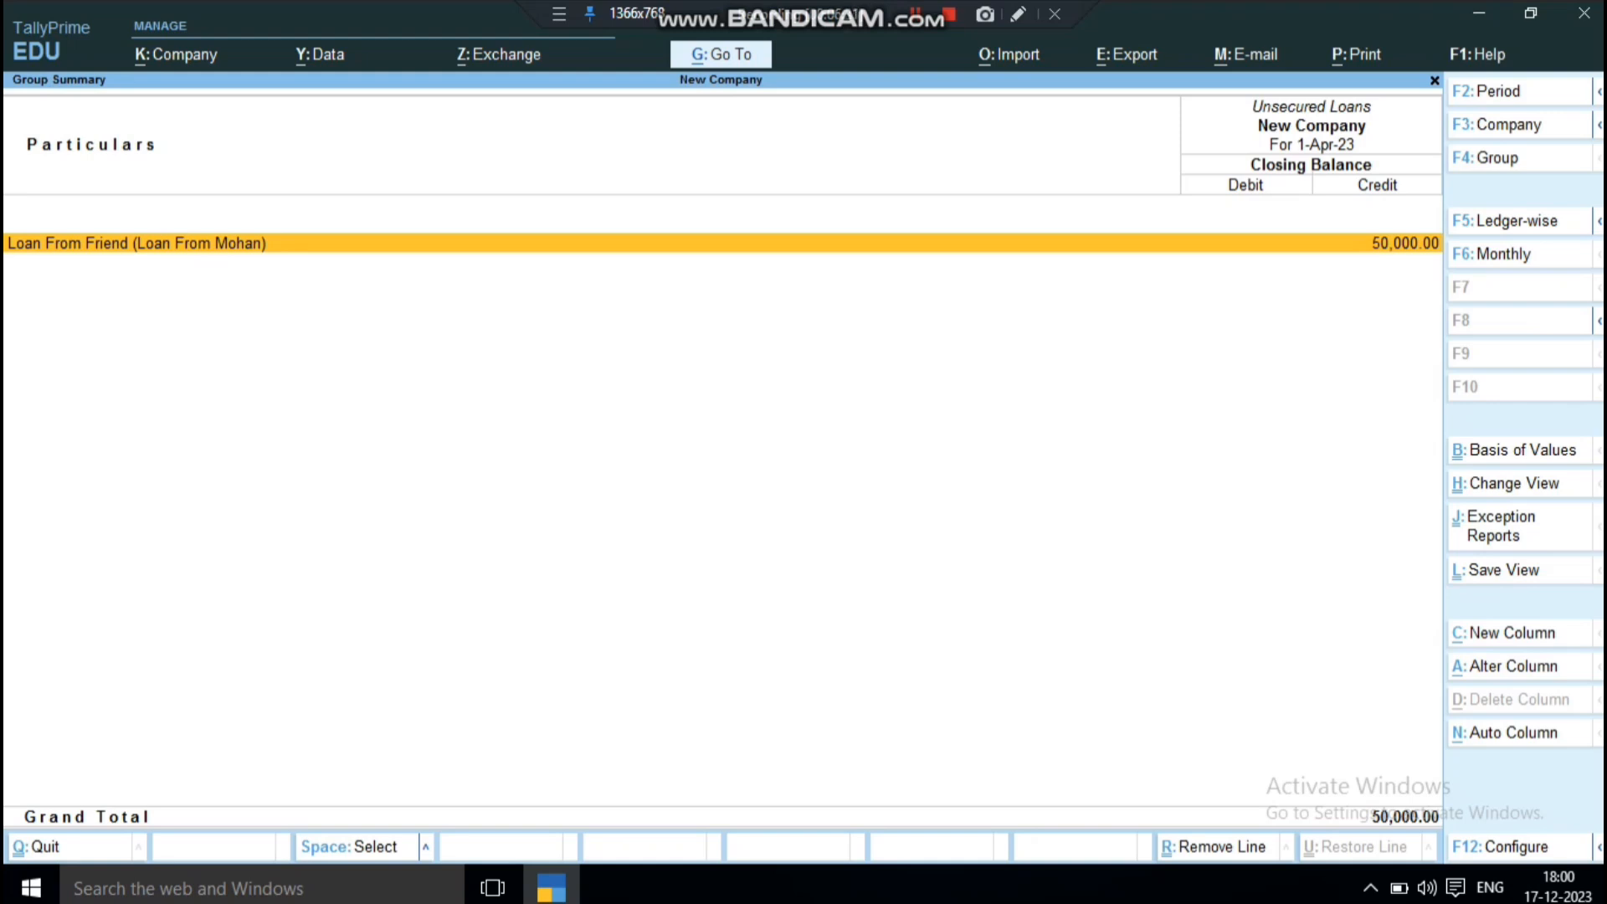
Step: Set the group summary's display name for ledgers and groups back to Name Only and return to the Balance Sheet
key("F12")
key("Return")
key("Return")
key("Return")
key("Return")
key("Return")
key("Return")
key("Return")
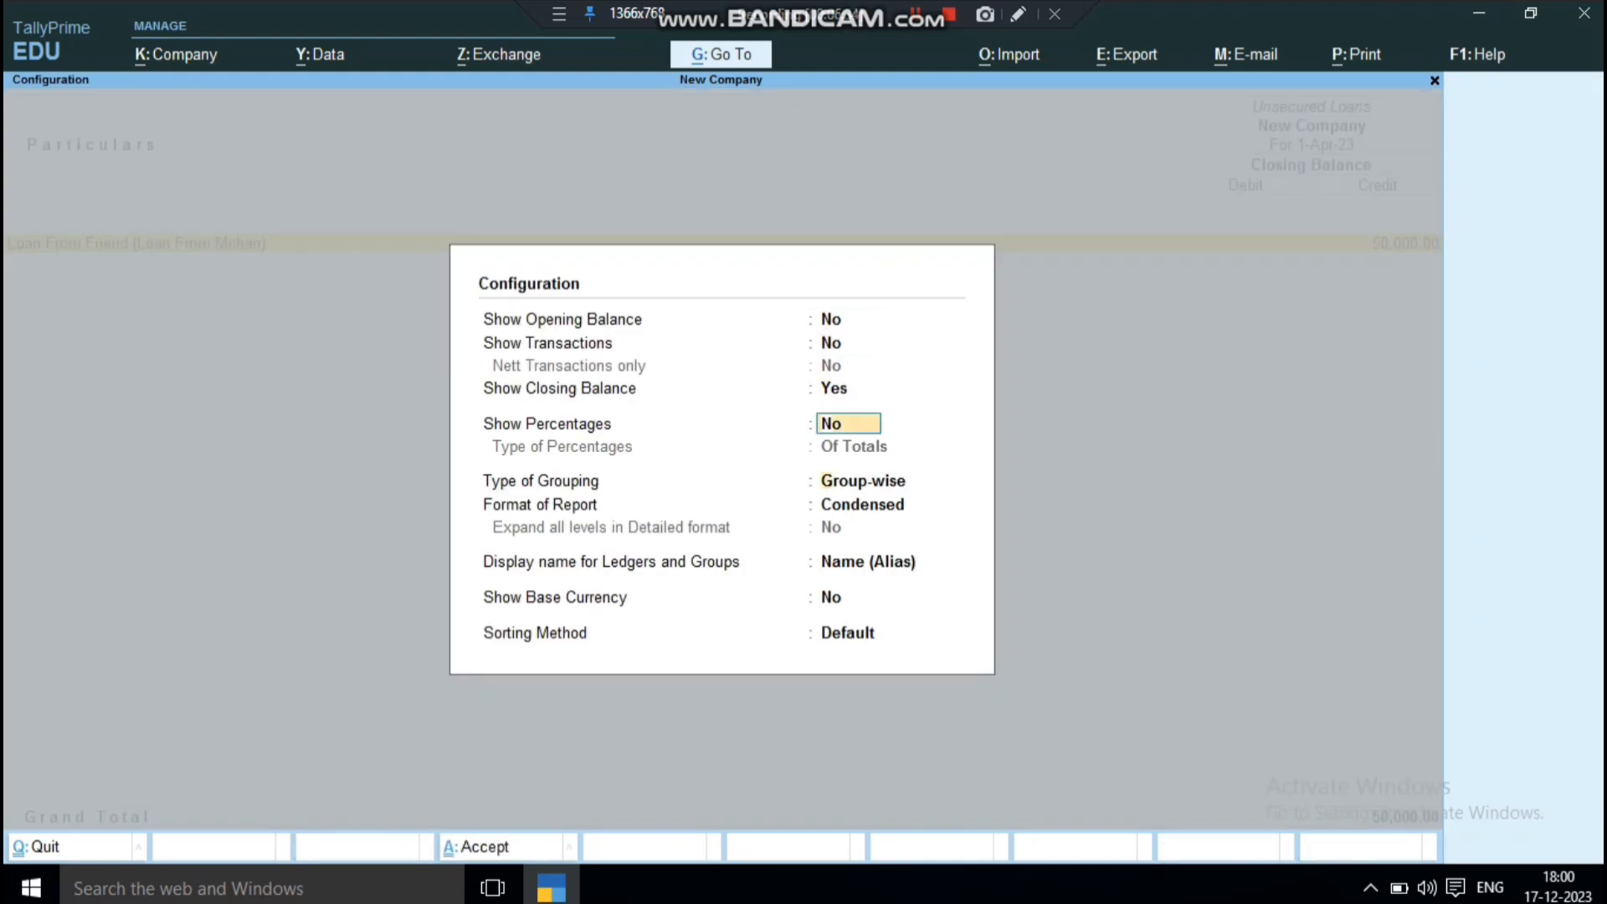
key("Up")
key("Down")
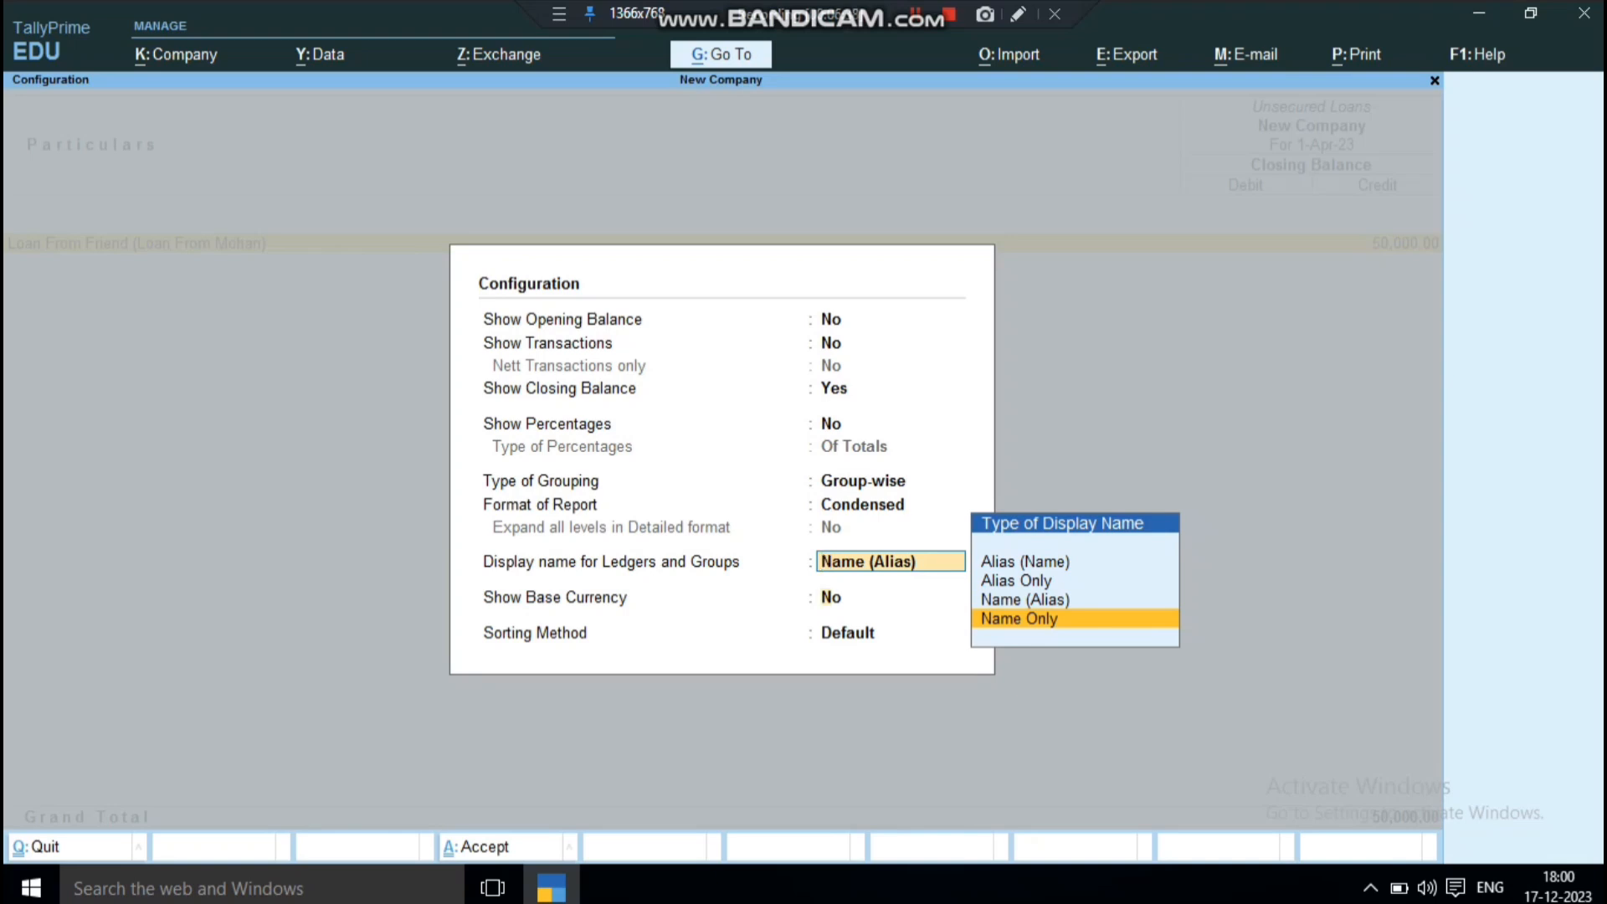
key("Return")
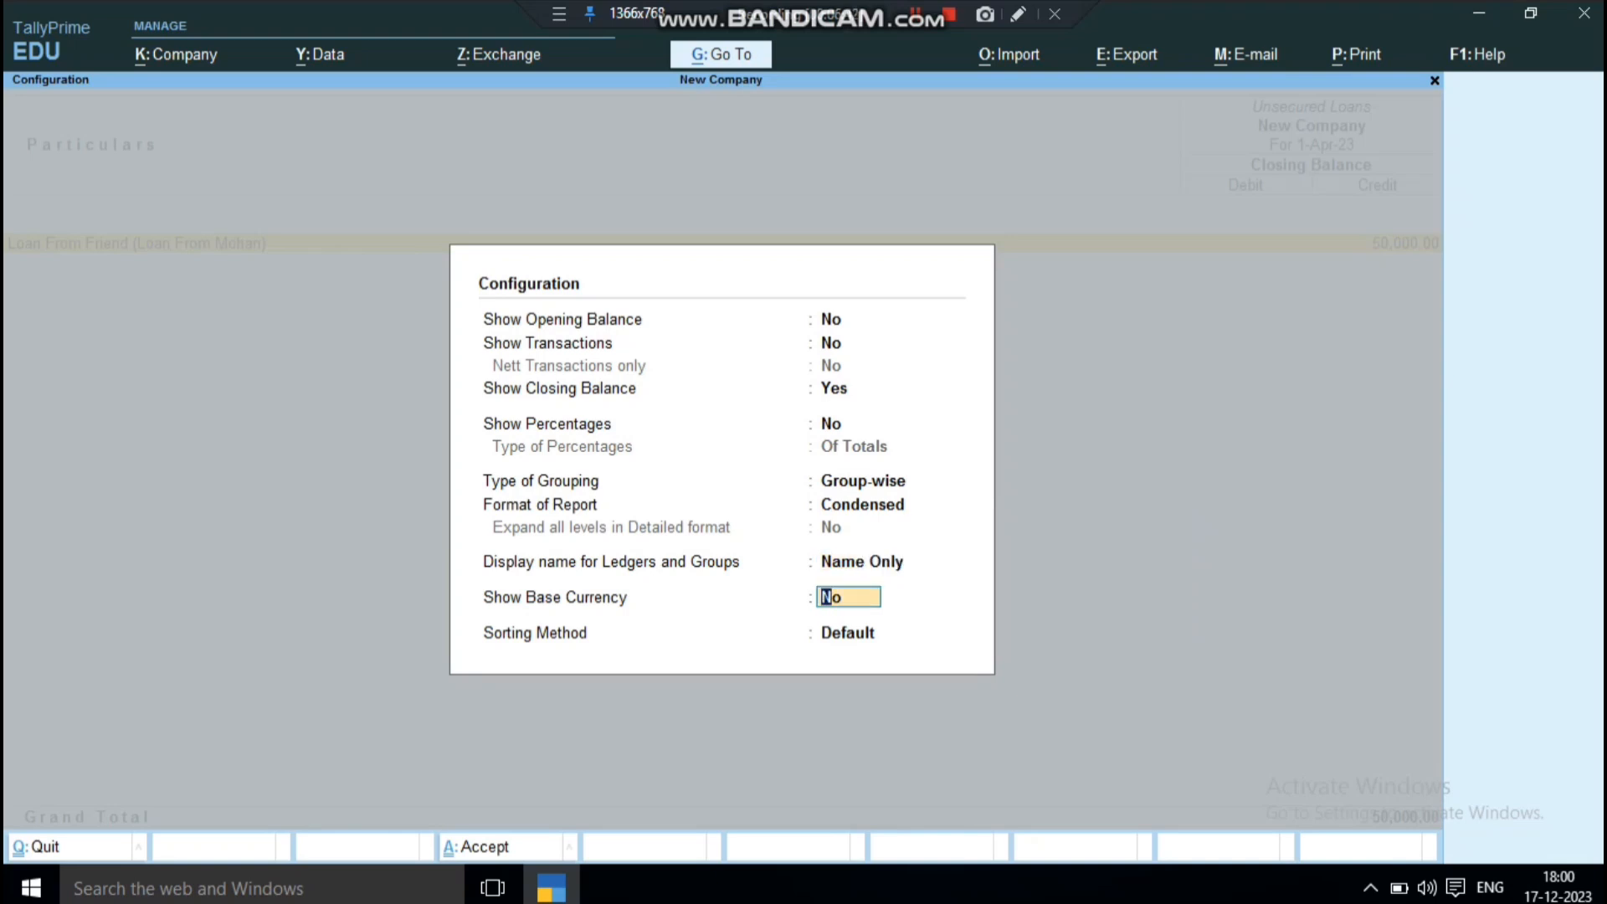
key("Return")
key("Return")
key("Escape")
key("Escape")
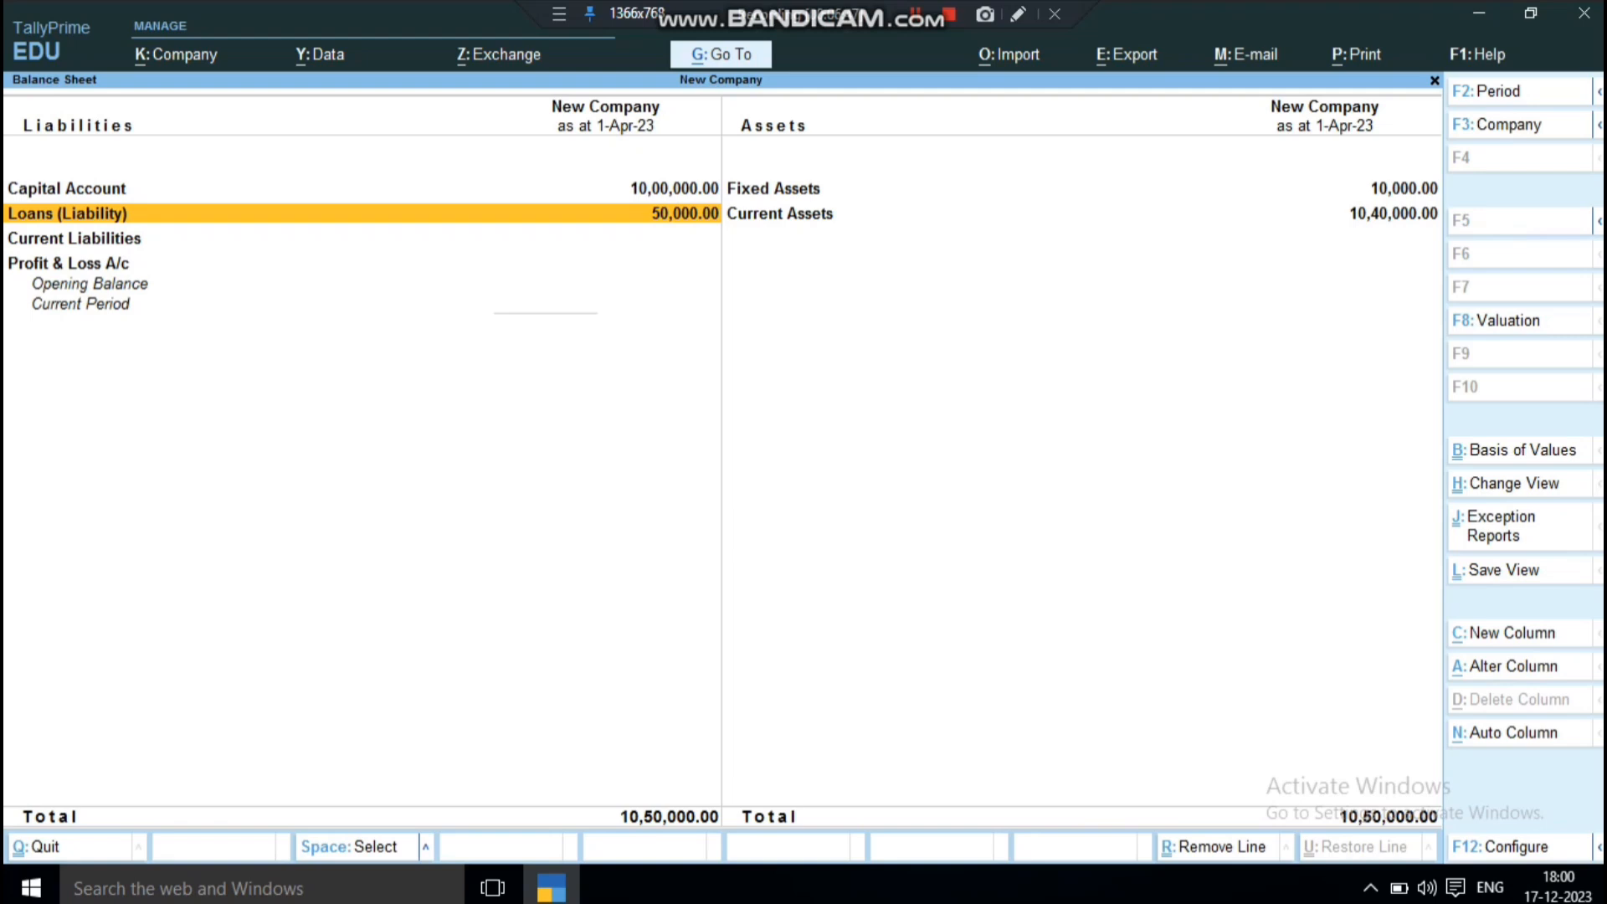
Step: Set Show Base Currency to Yes in the Balance Sheet configuration
key("F12")
key("Return")
key("Return")
key("Return")
key("Return")
key("Return")
key("Return")
key("Return")
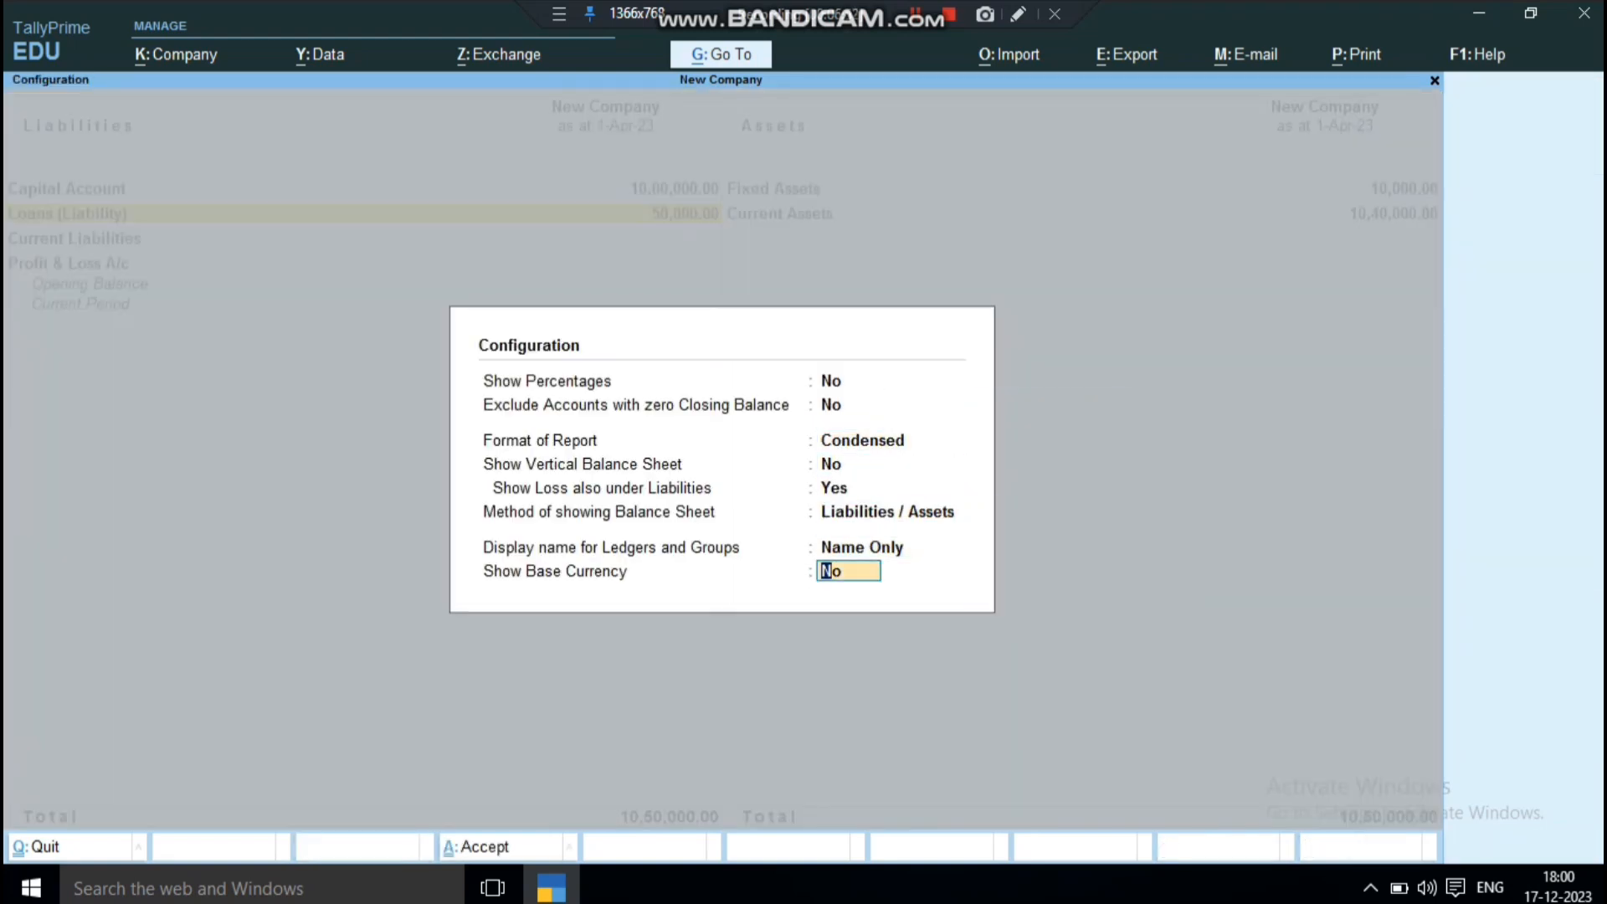
type("y")
key("Return")
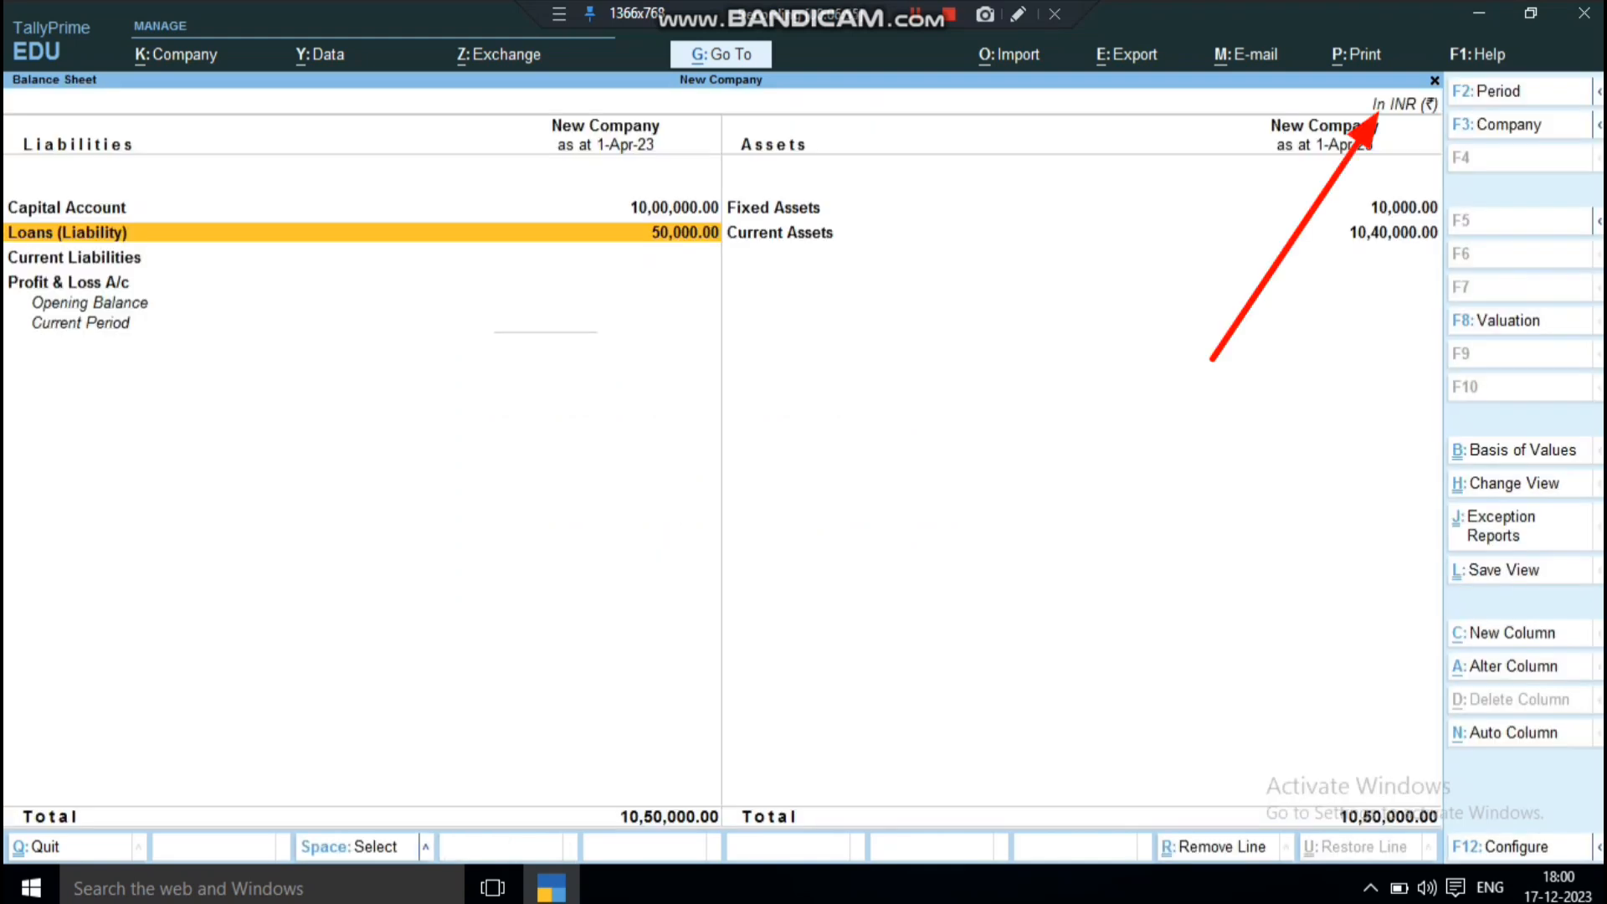